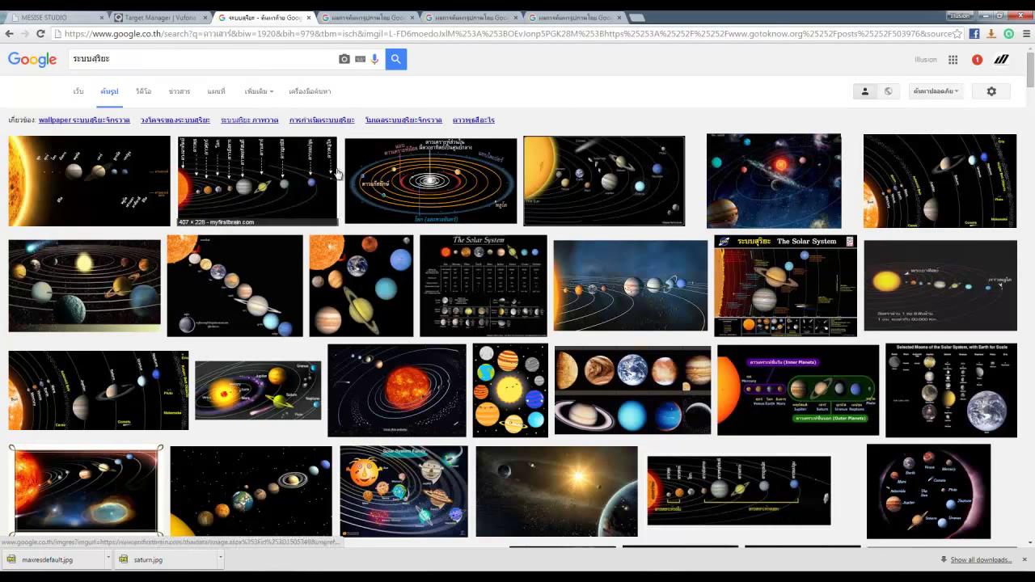
Step: Open the labelled solar system picture with "Objects Not to Scale" from the image results and save it as solar_system_menu1.jpg
left_click(612, 175)
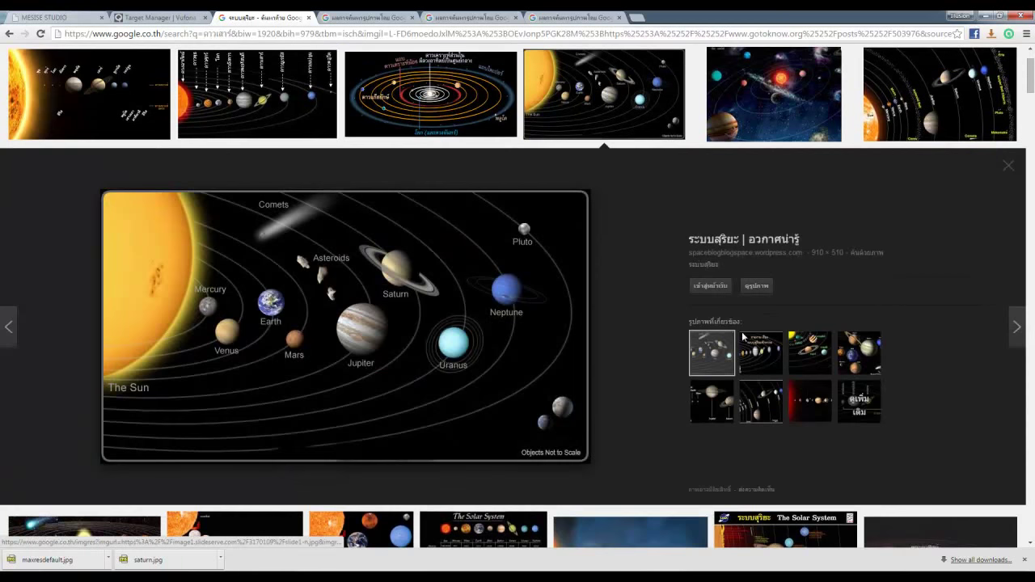
right_click(465, 297)
left_click(522, 372)
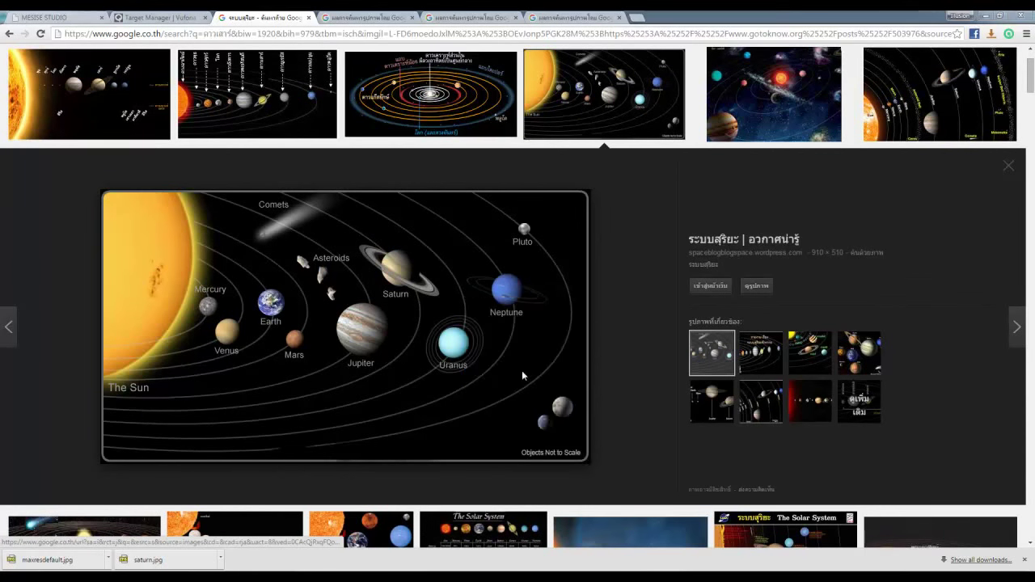
key("Return")
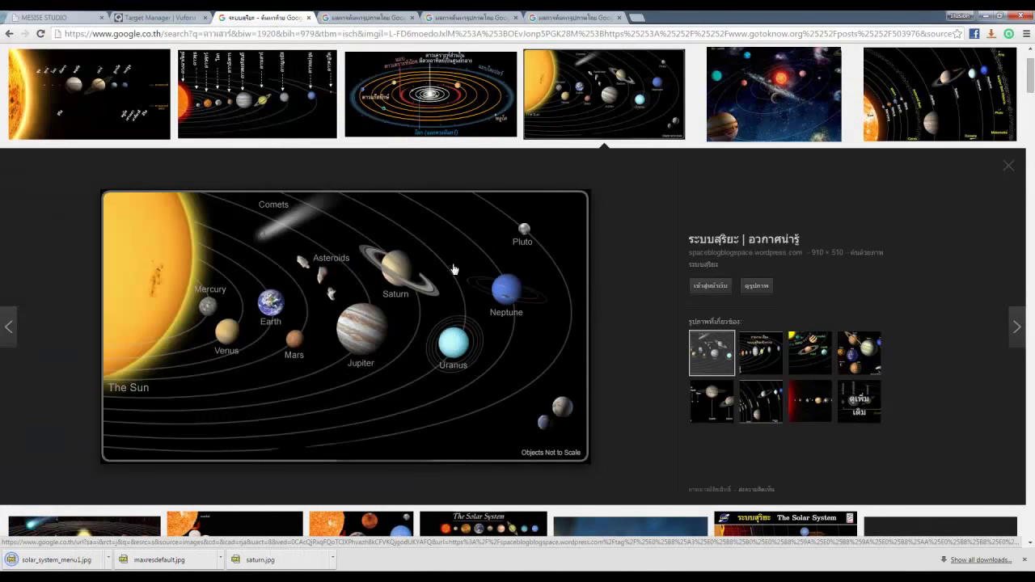
Step: Go to the Vuforia Target Manager and open the TEST_MARKER database
left_click(368, 17)
left_click(483, 19)
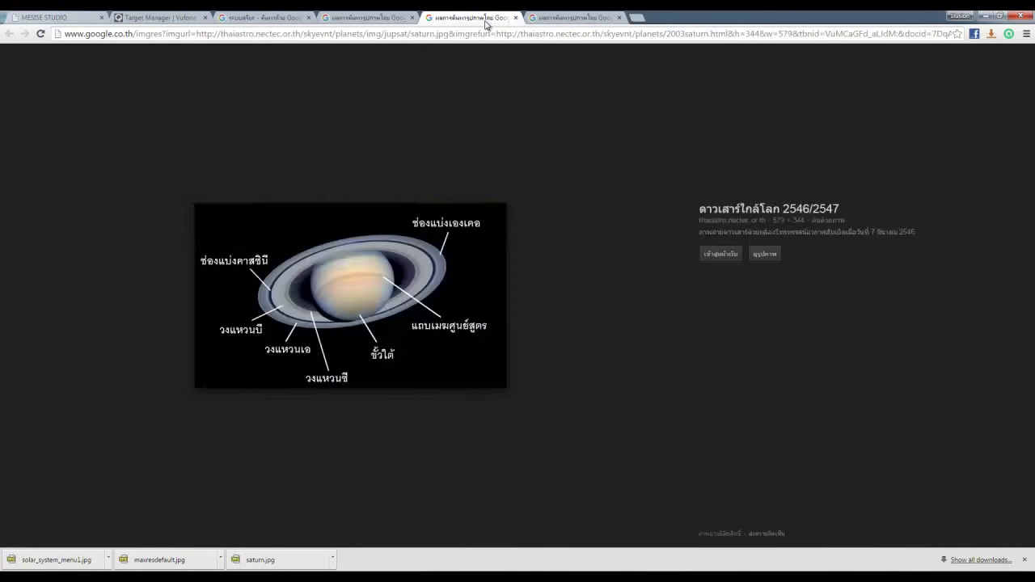
left_click(566, 23)
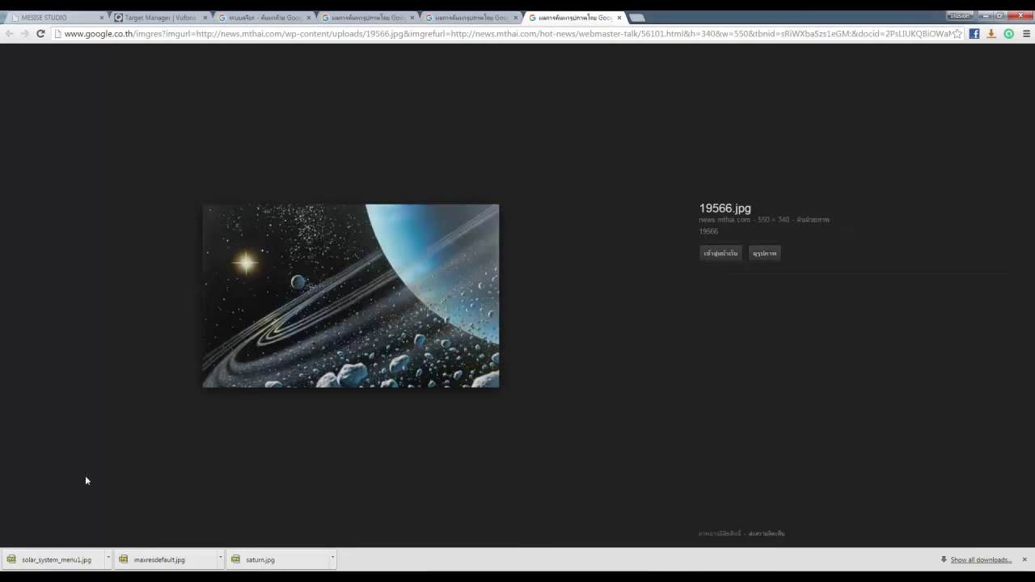
left_click(158, 23)
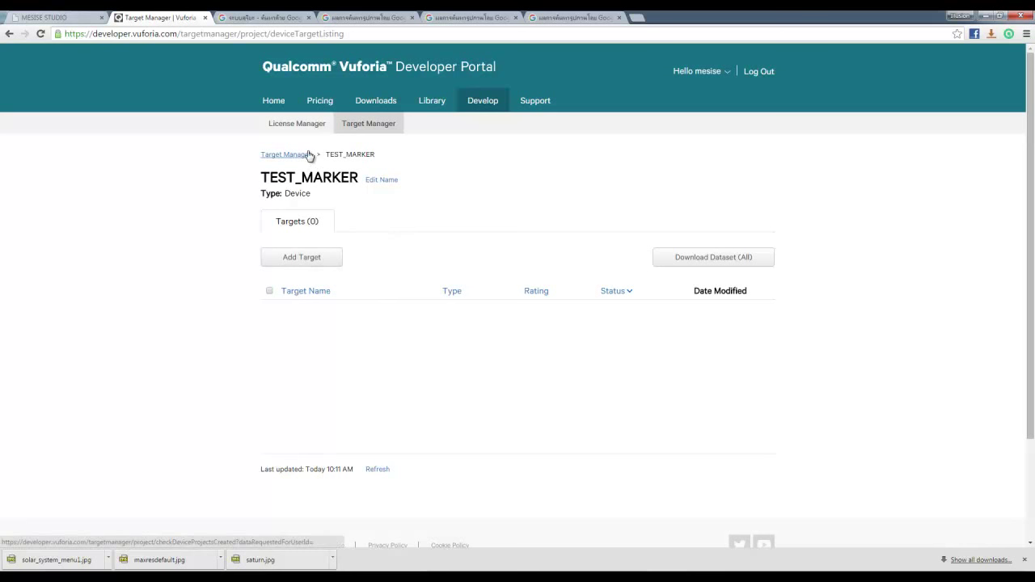
left_click(373, 127)
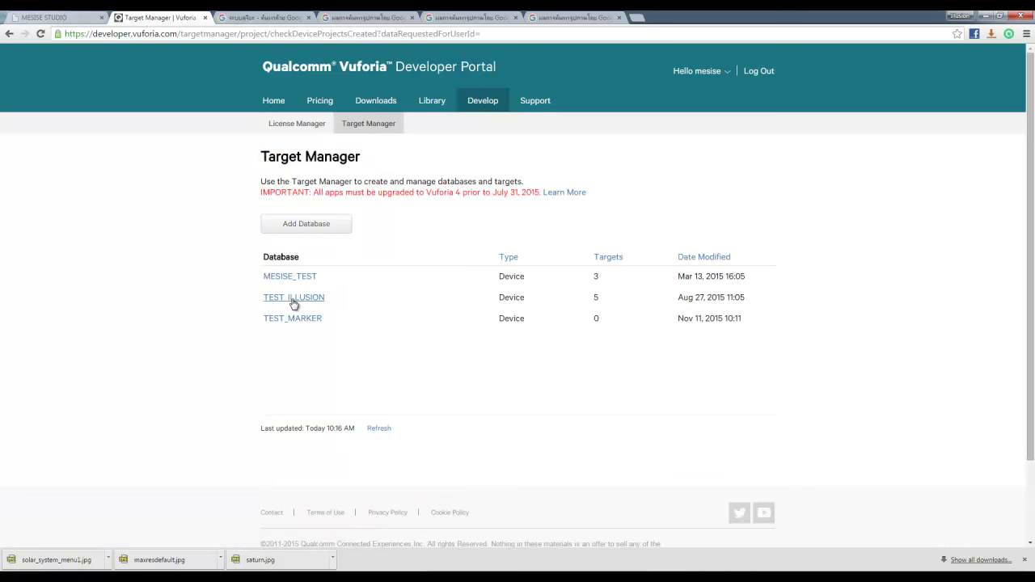
left_click(293, 319)
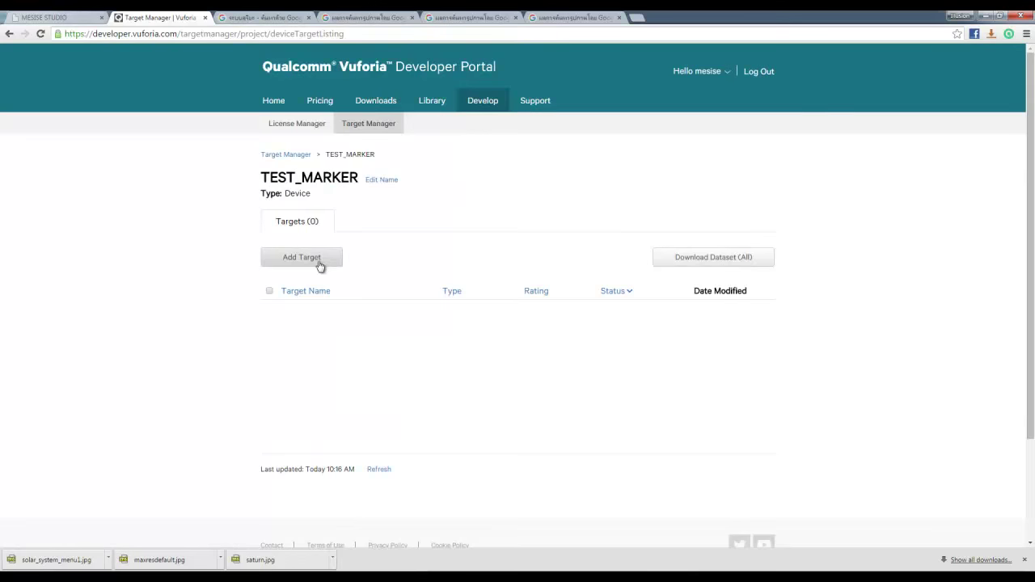
Step: Add a single-image target from solar_system_menu1.jpg with a width of 800 and the name solar_system
left_click(317, 263)
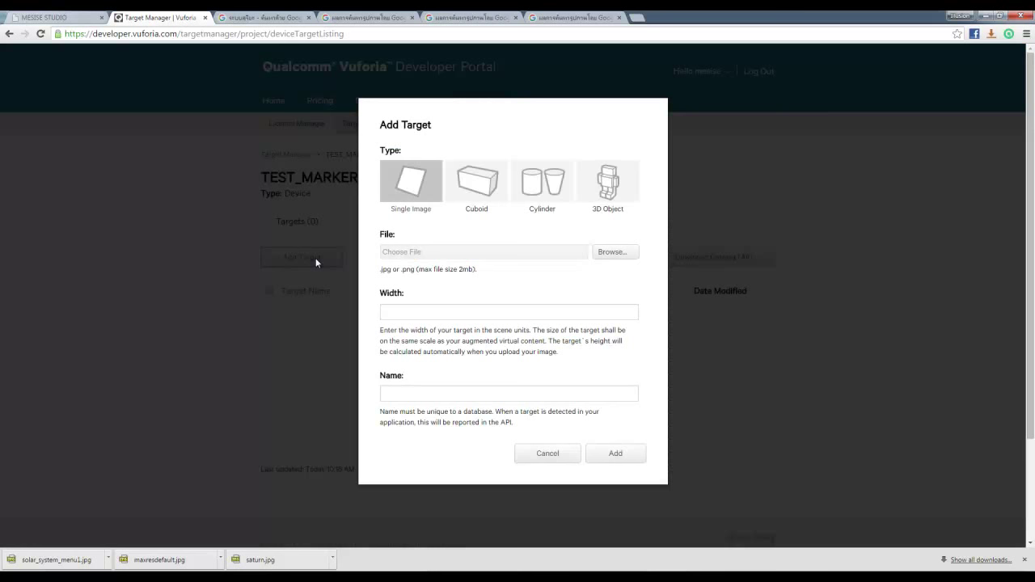
left_click(603, 258)
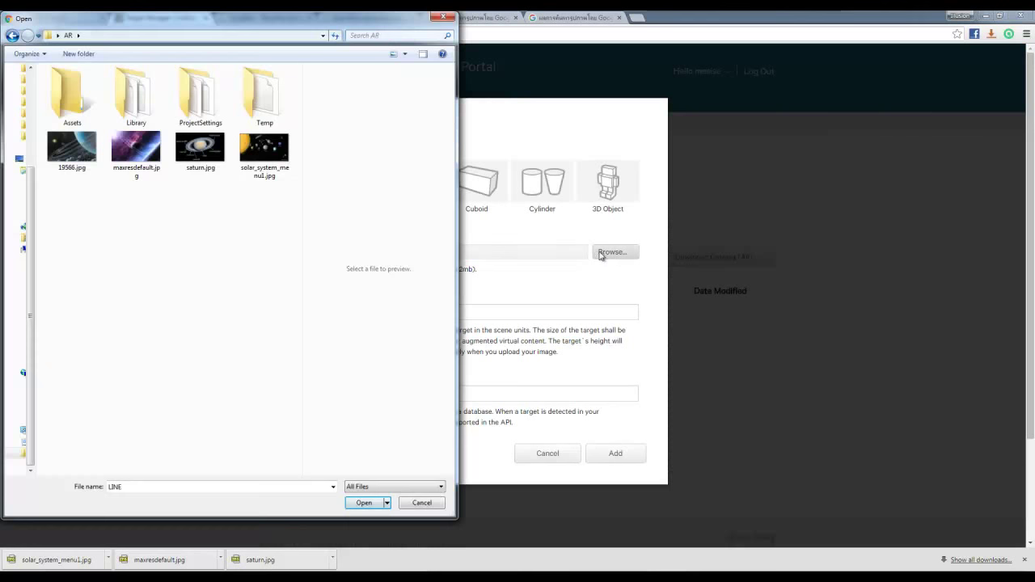
left_click(267, 156)
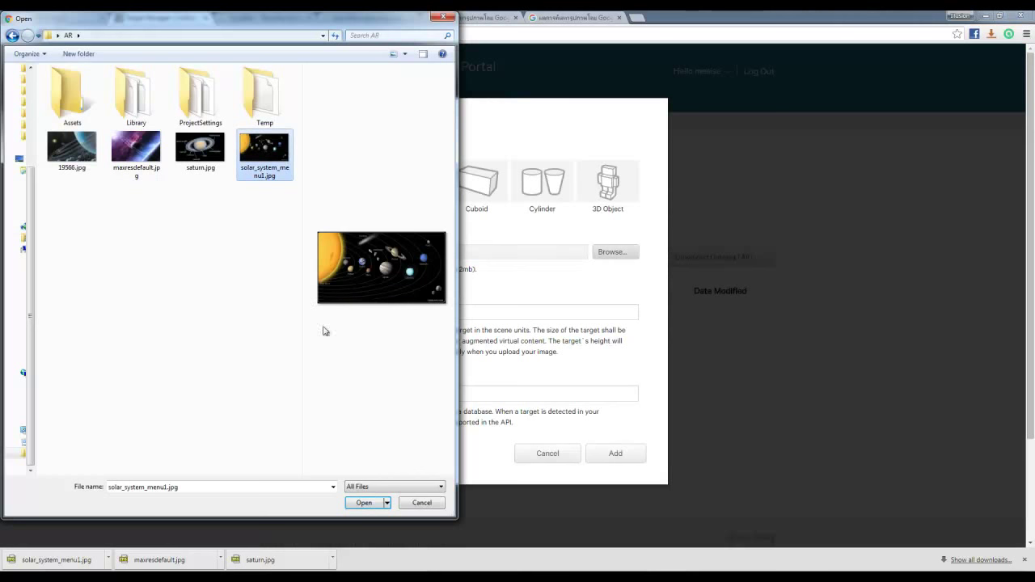
left_click(377, 504)
left_click(440, 311)
type("800")
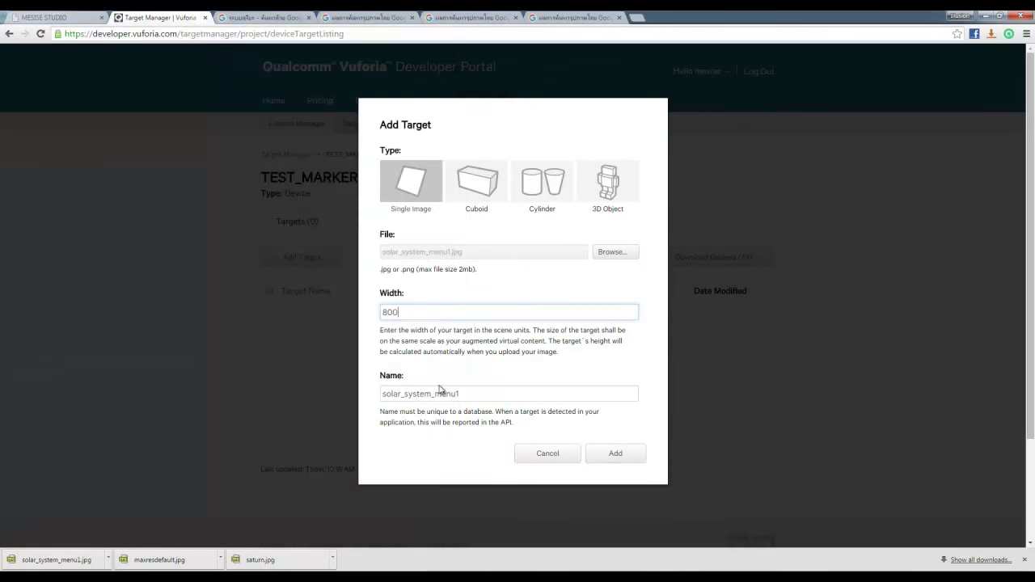
left_click(466, 395)
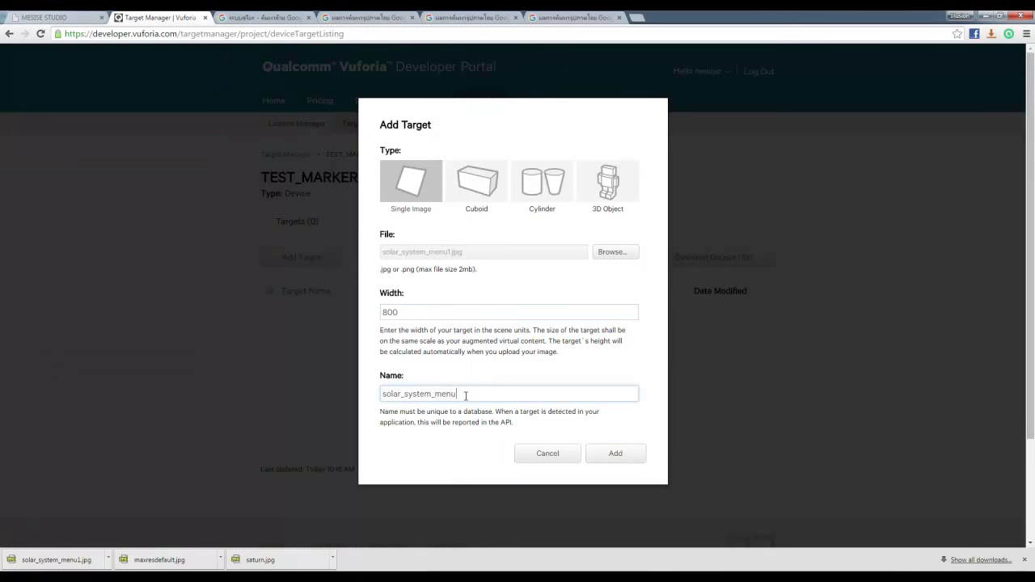
left_click_drag(463, 394, 434, 393)
key("BackSpace")
left_click(619, 457)
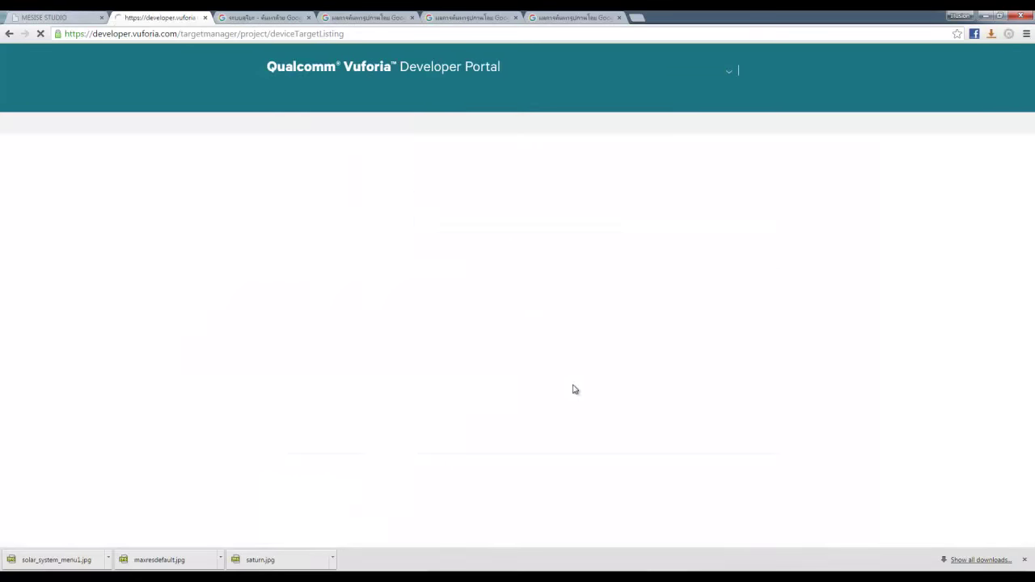
Step: Add a single-image target from saturn.jpg with a width of 100, keeping the name saturn
left_click(324, 262)
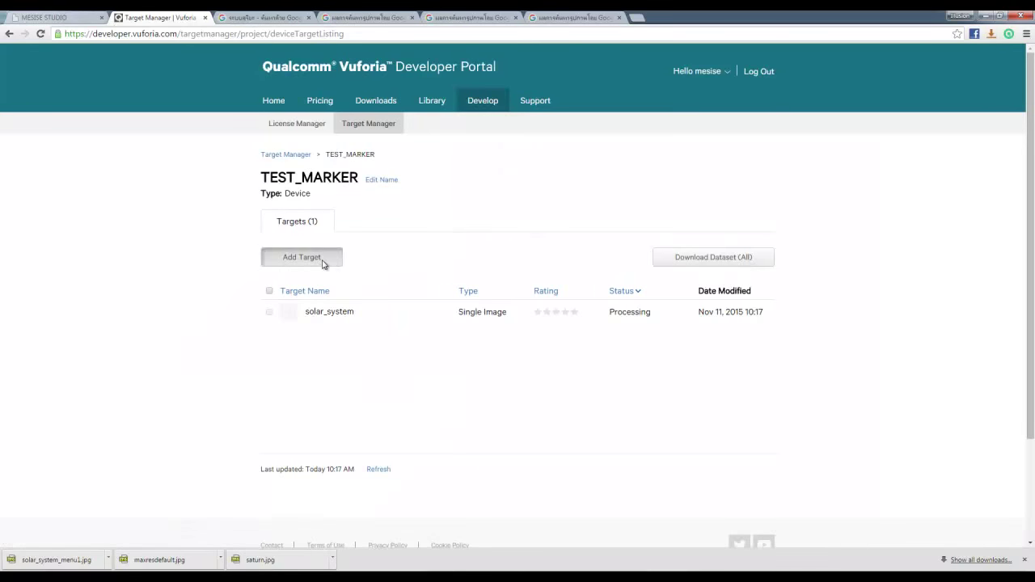
left_click(590, 251)
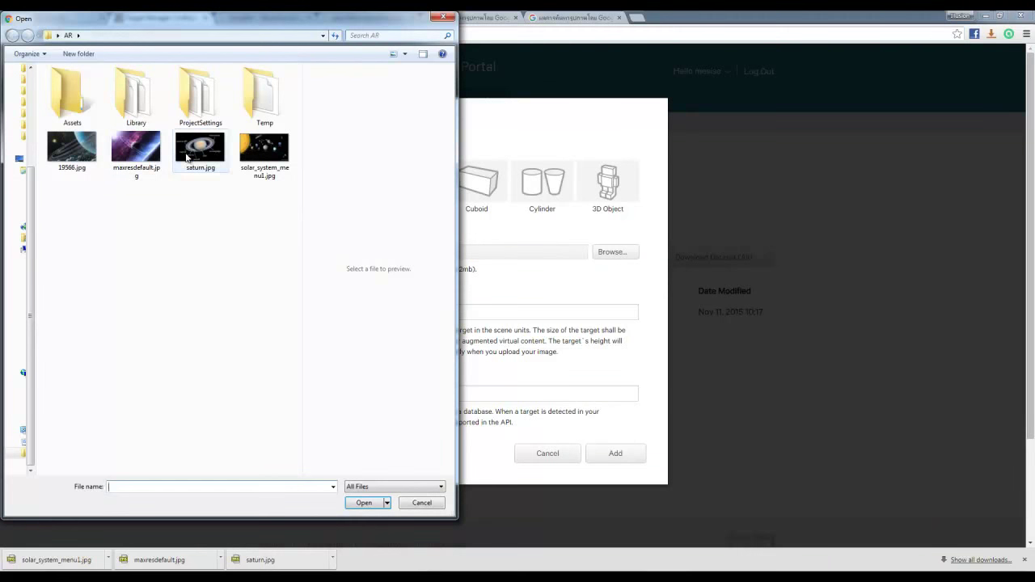
left_click(201, 150)
left_click(379, 503)
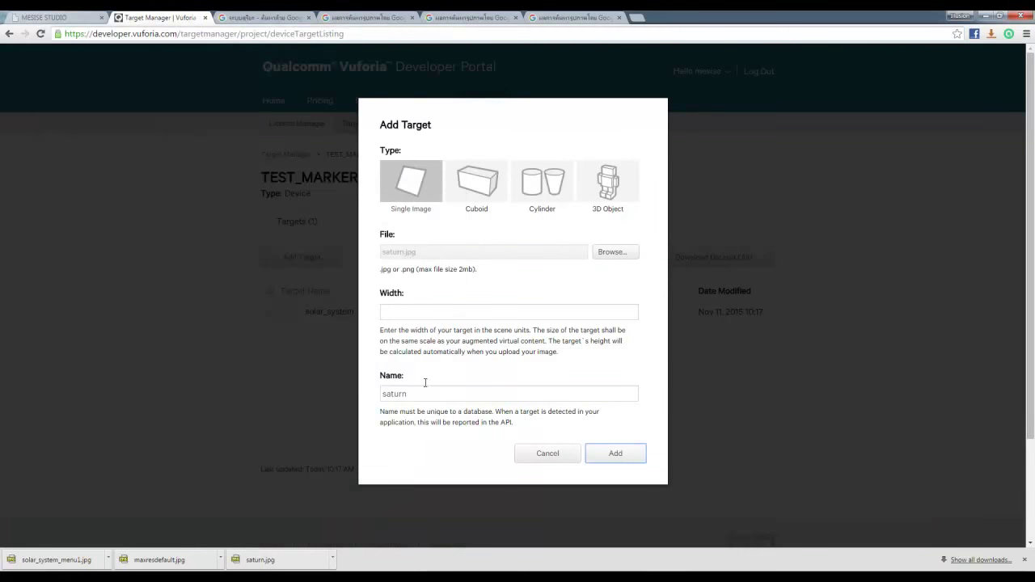
left_click(413, 311)
type("100")
left_click(618, 453)
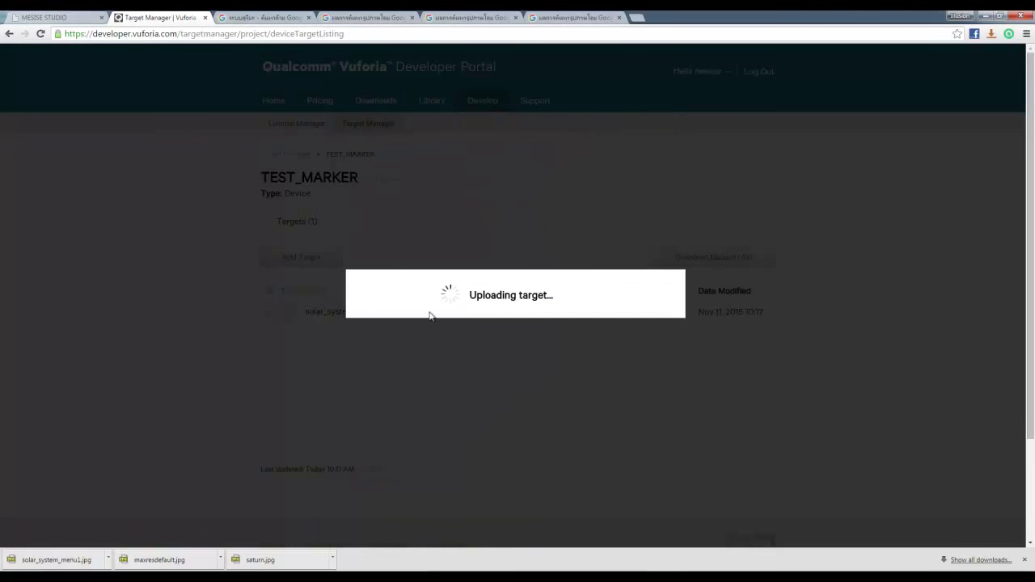
Step: Add a single-image target from maxresdefault.jpg with a width of 800 and the name maxres
left_click(309, 261)
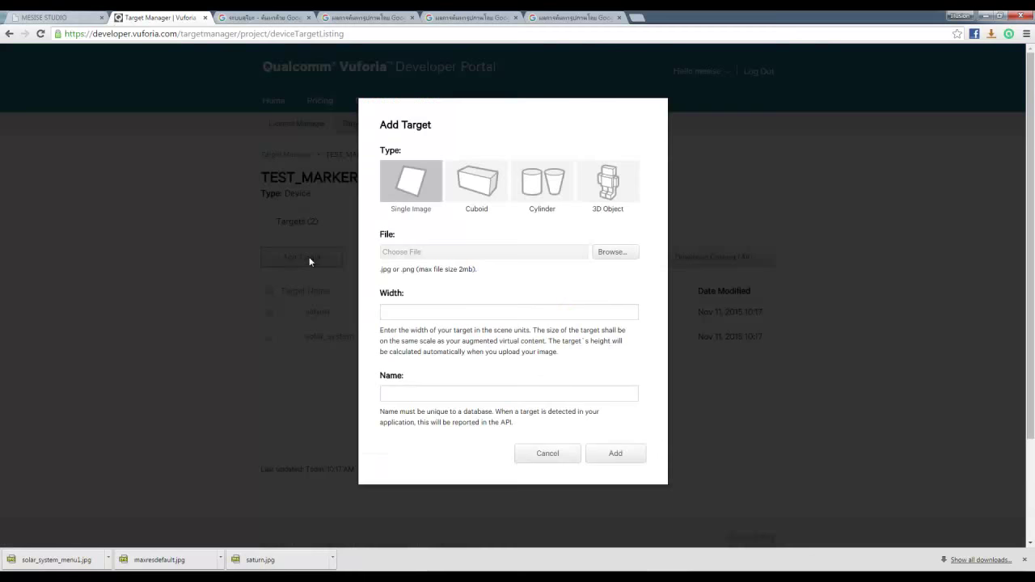
left_click(589, 250)
left_click(136, 150)
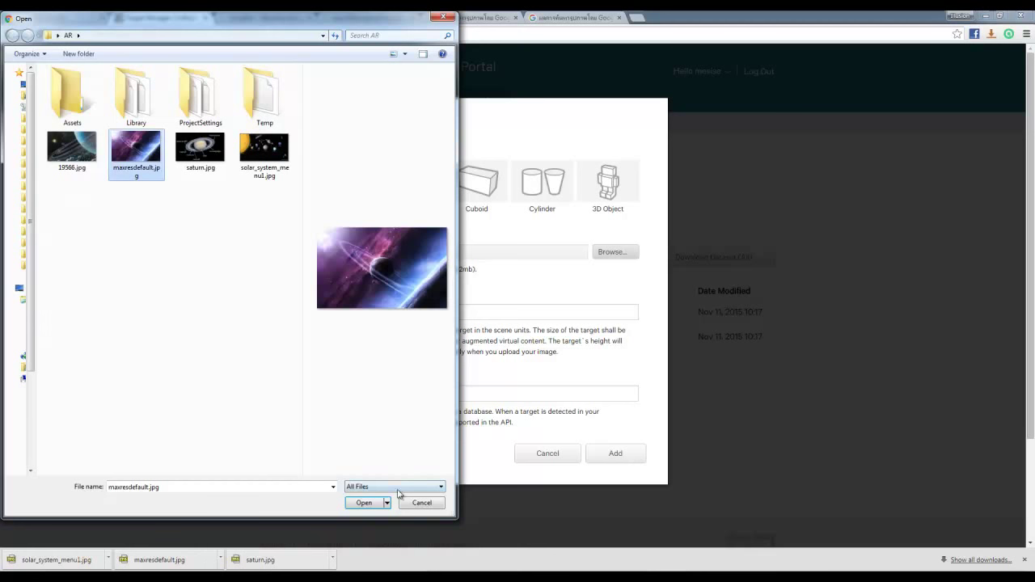
left_click(365, 502)
left_click(452, 316)
type("800")
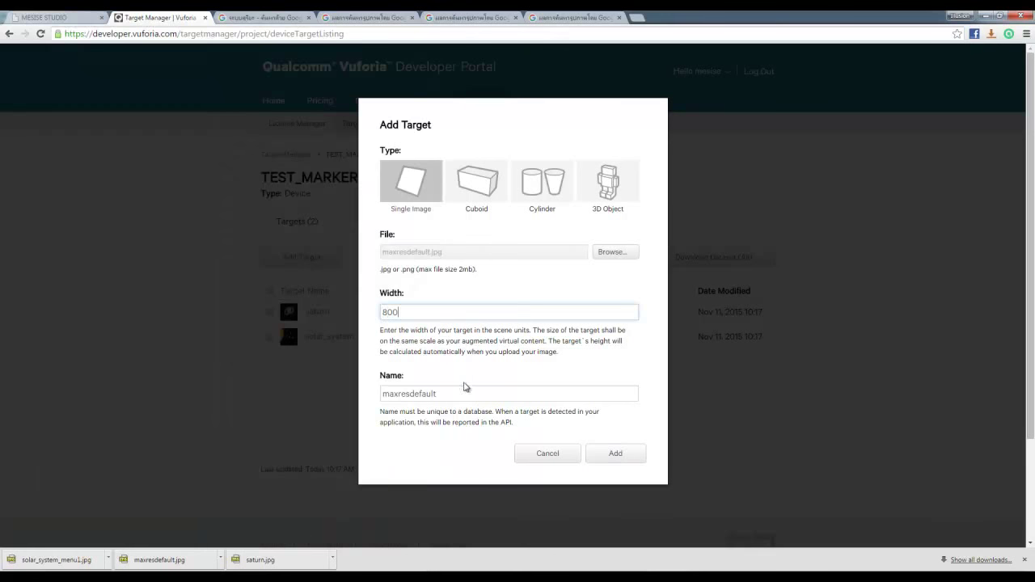
left_click_drag(437, 394, 410, 394)
key("BackSpace")
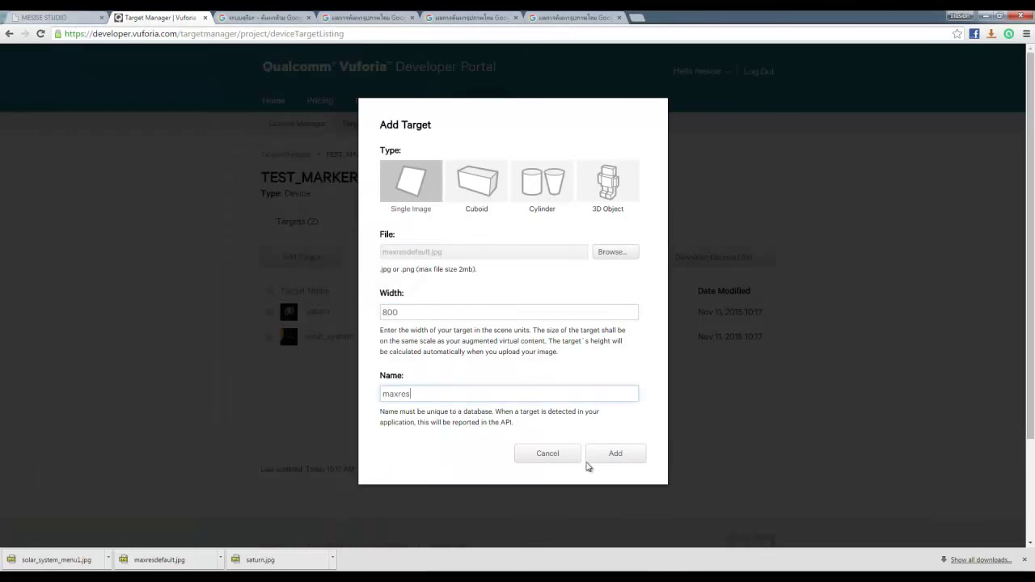
left_click(616, 456)
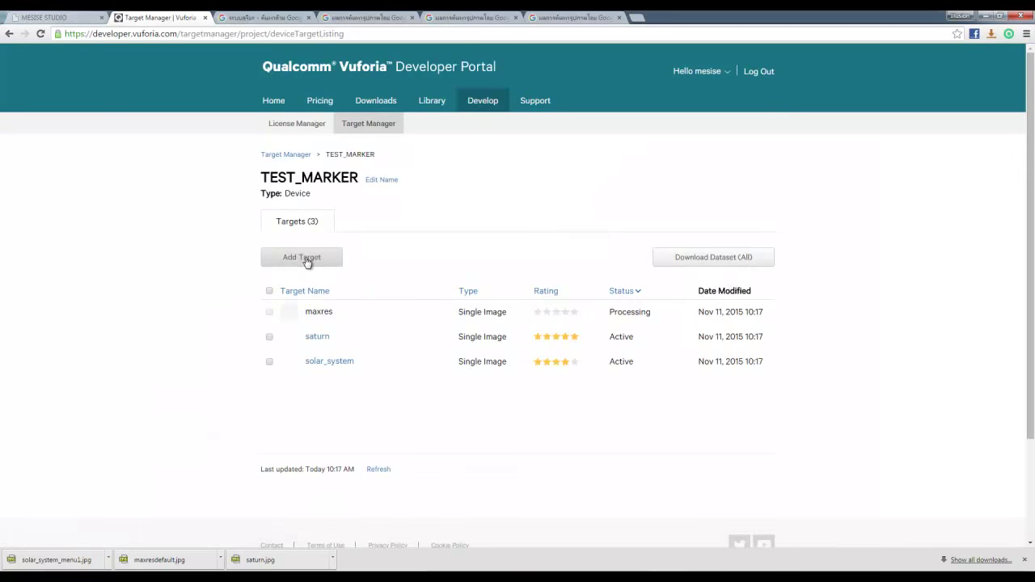
Step: Add a single-image target from 19566.jpg with a width of 800, keeping the name 19566
left_click(307, 259)
left_click(617, 252)
left_click(129, 149)
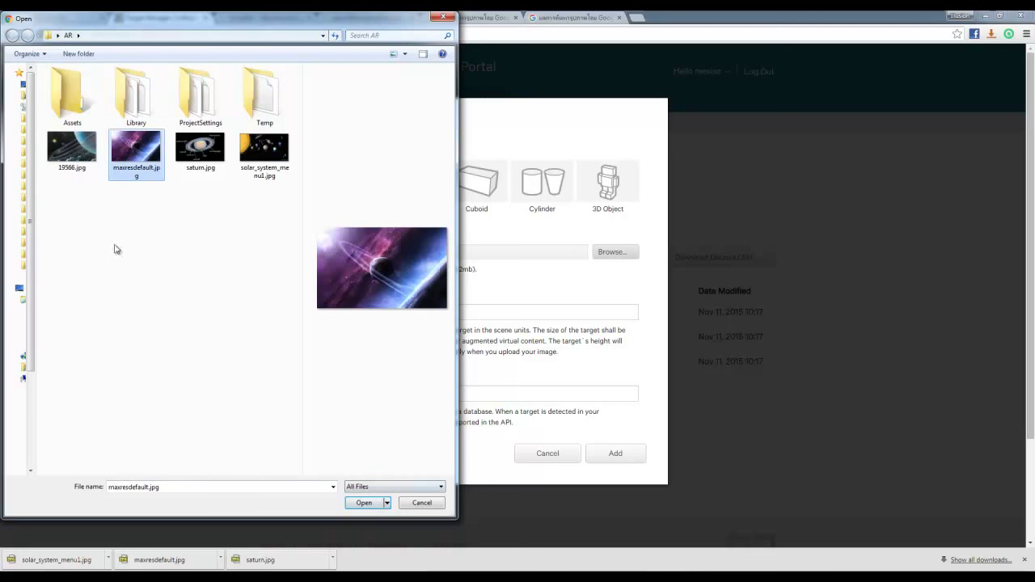
left_click(71, 147)
left_click(353, 505)
left_click(543, 314)
type("800")
left_click(598, 457)
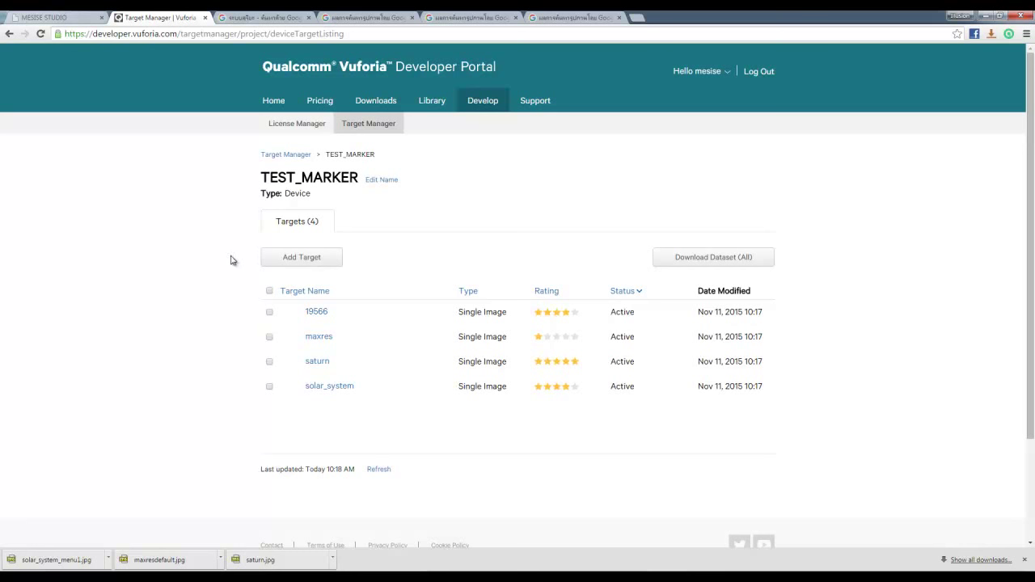
Step: Select all targets in TEST_MARKER and download them as a dataset for the Unity Editor
left_click(269, 292)
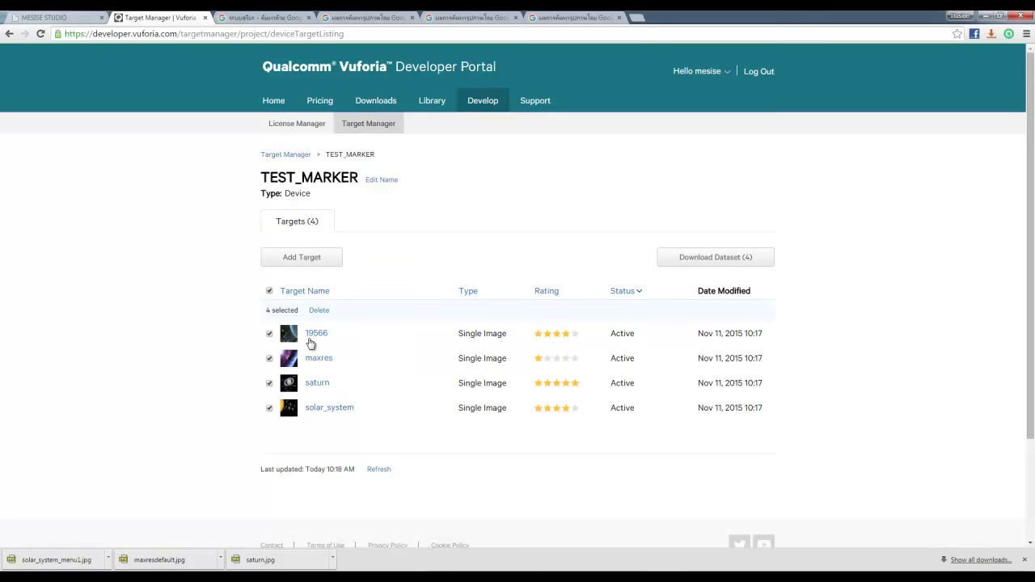
left_click(727, 257)
left_click(404, 220)
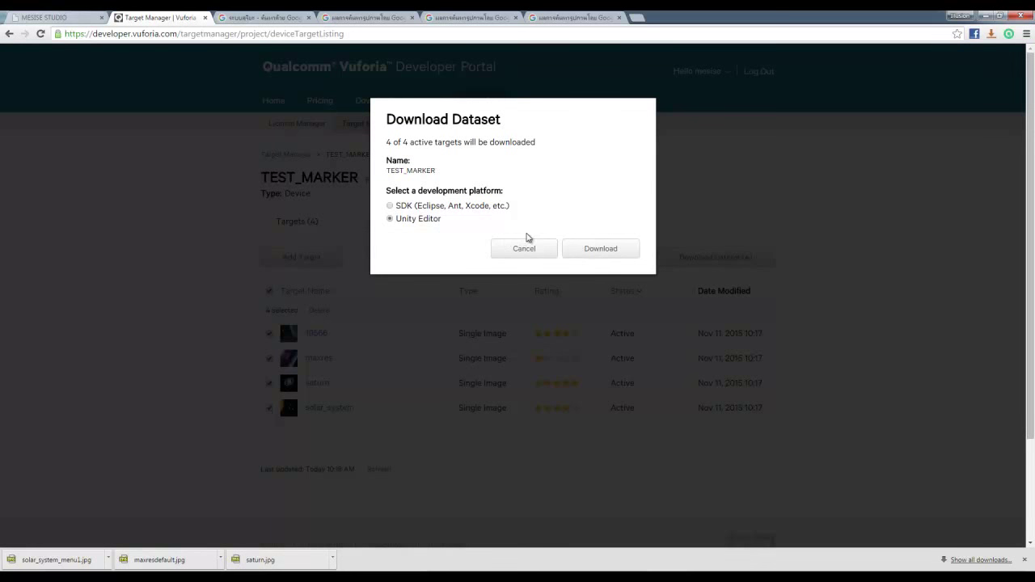
left_click(601, 255)
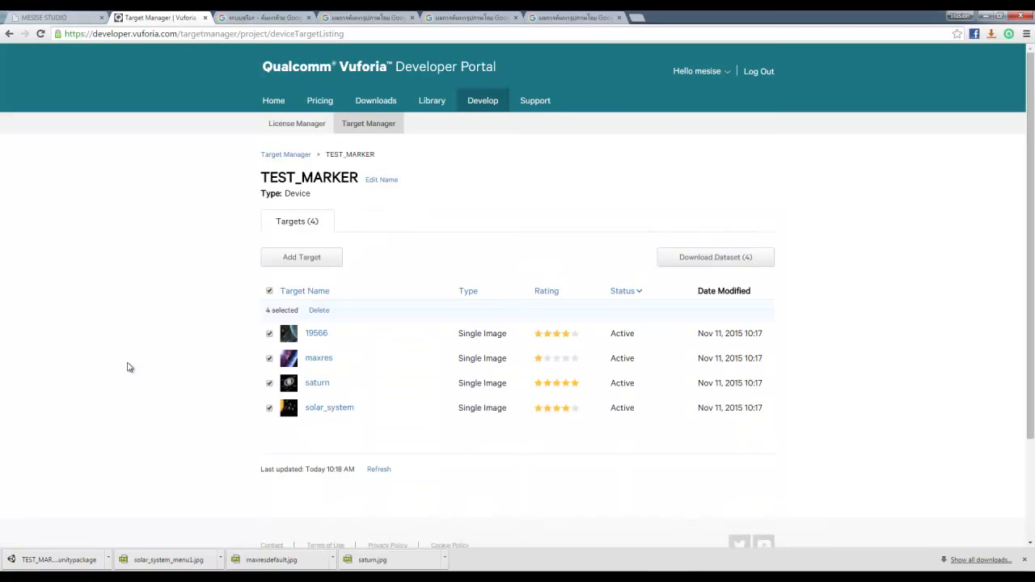
Step: Switch to Unity and check the selected target platform in the Build Settings
left_click(638, 571)
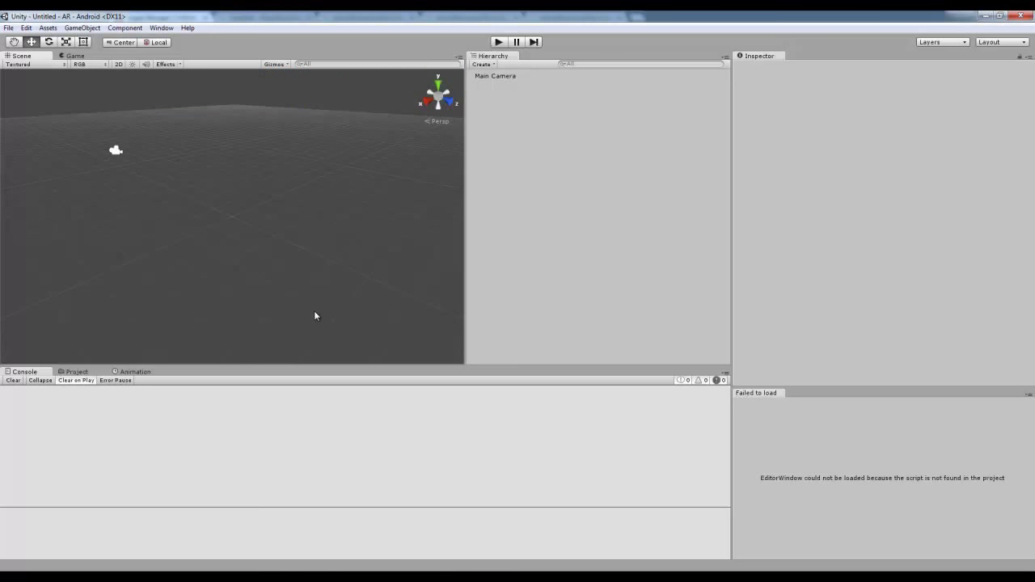
left_click(9, 28)
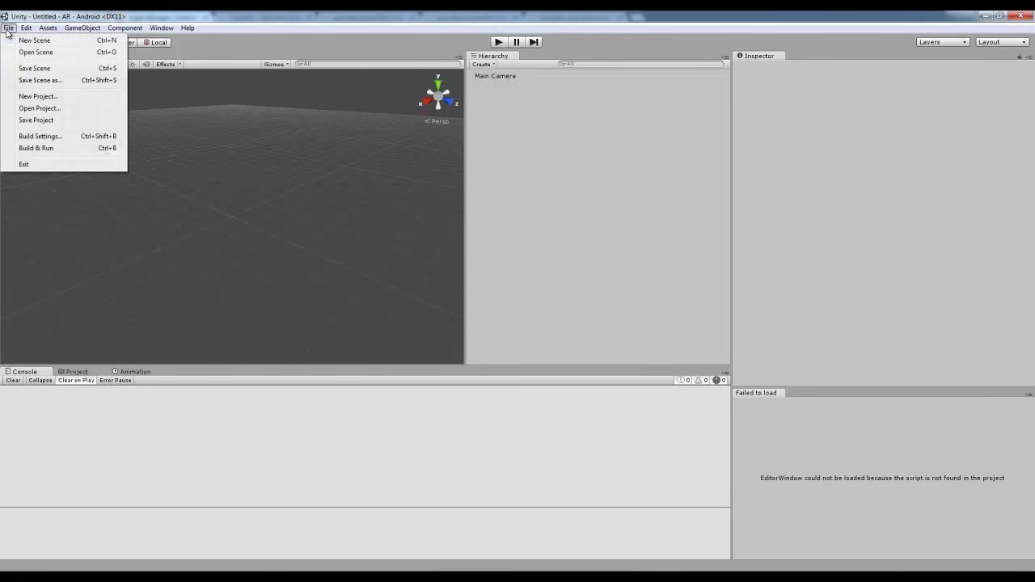
left_click(54, 138)
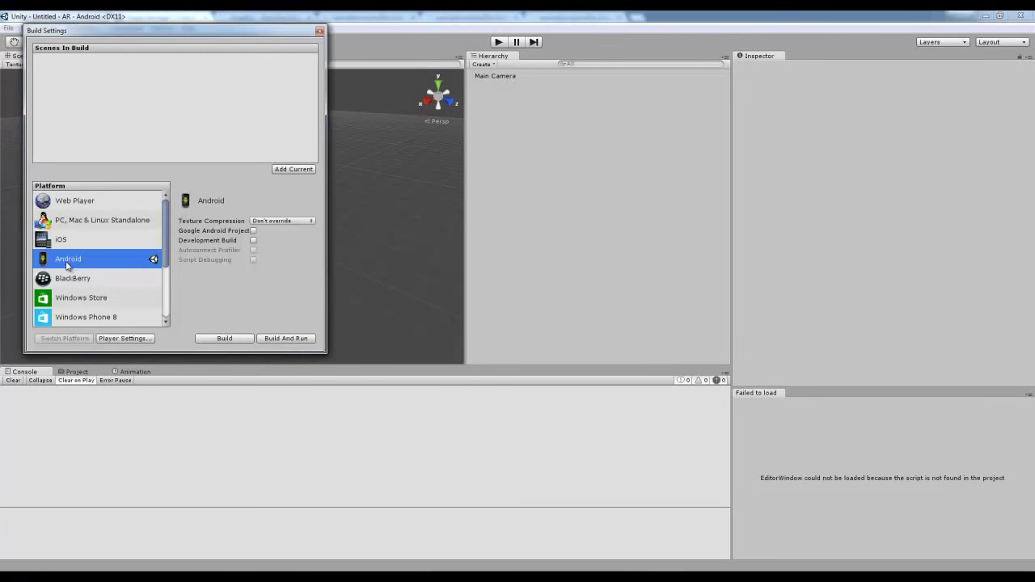
left_click(320, 31)
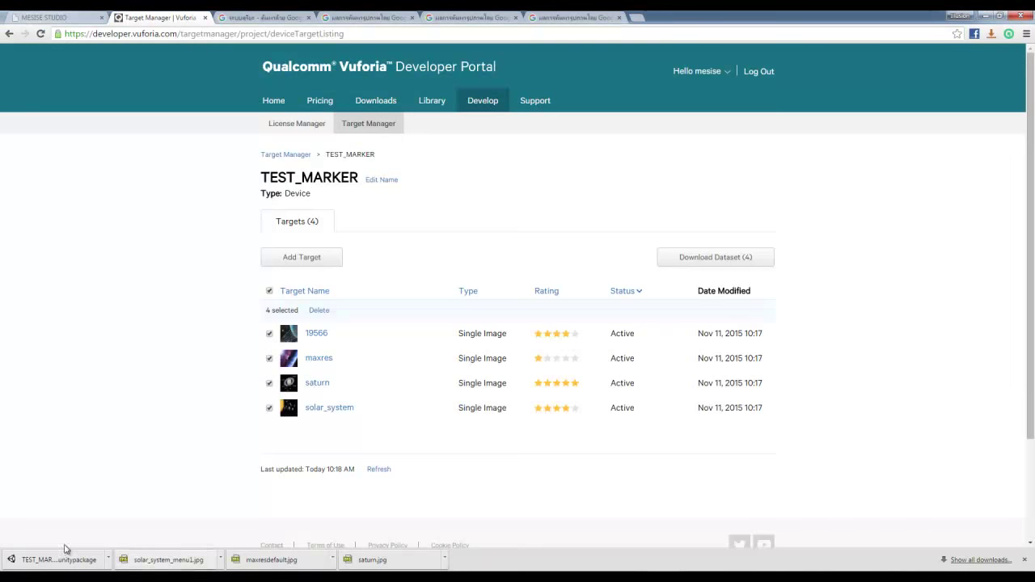
Step: Import the complete downloaded TEST_MARKER package into the Unity project and show the project's Assets folder
left_click(48, 560)
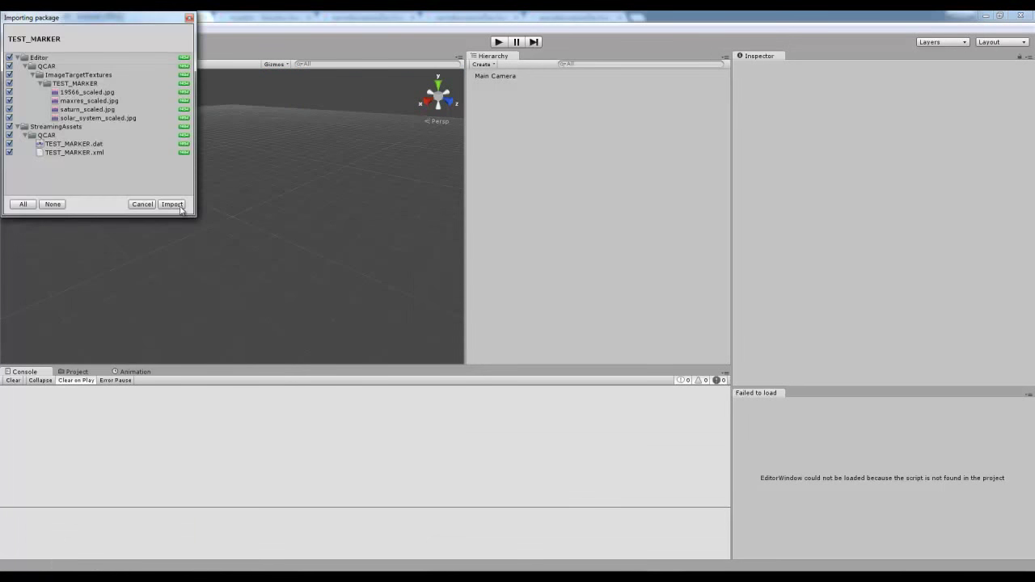
left_click(172, 205)
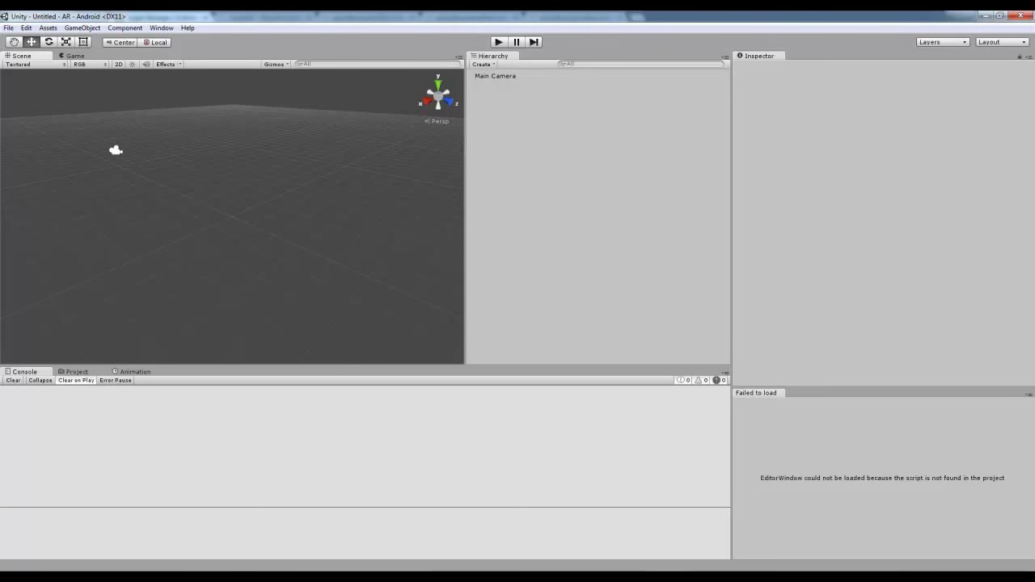
left_click(77, 372)
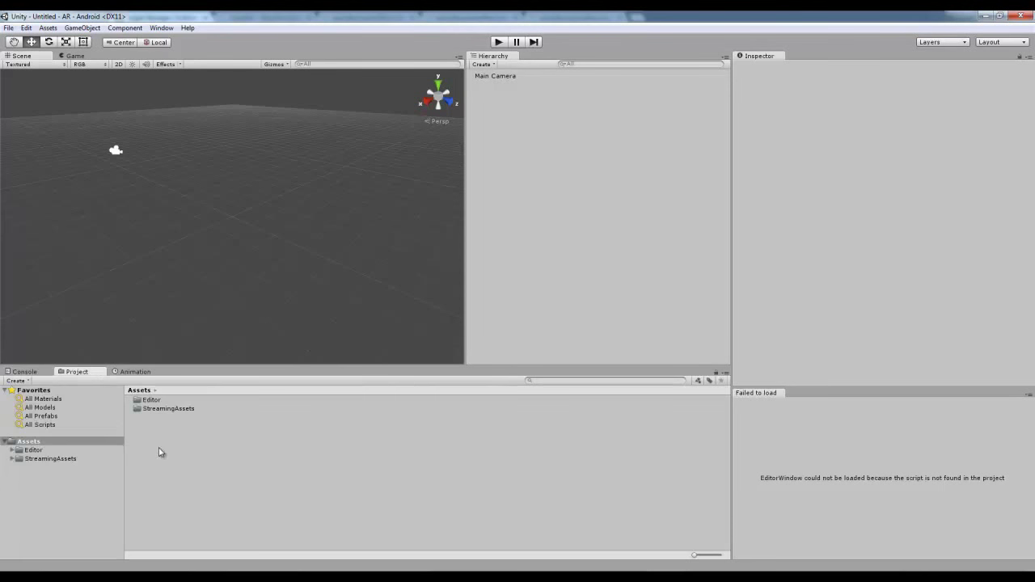
Step: Import the complete VideoPlayback-4-2-3.unitypackage from the 4.2 folder into the Unity project
key("alt+Tab")
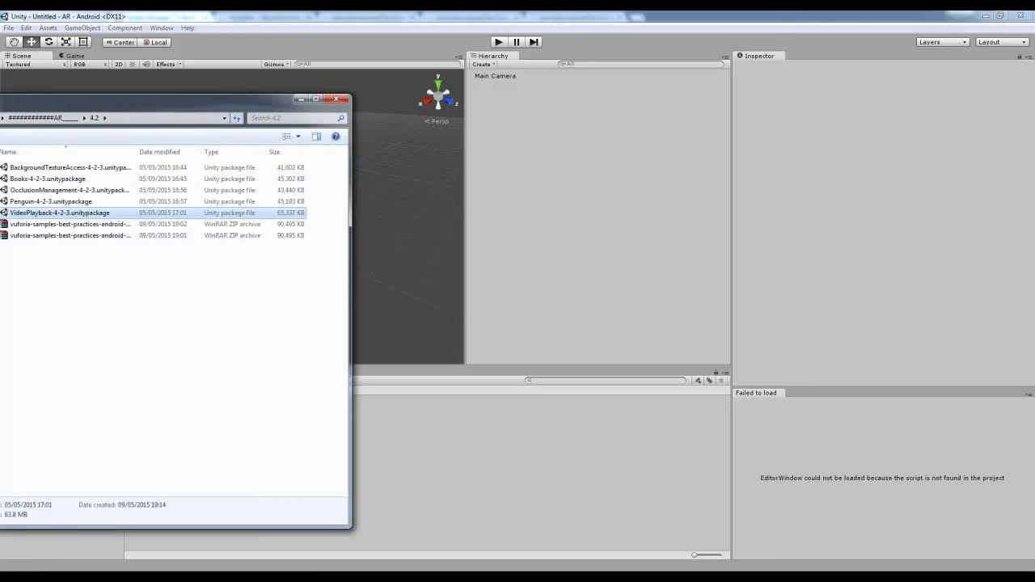
double_click(64, 214)
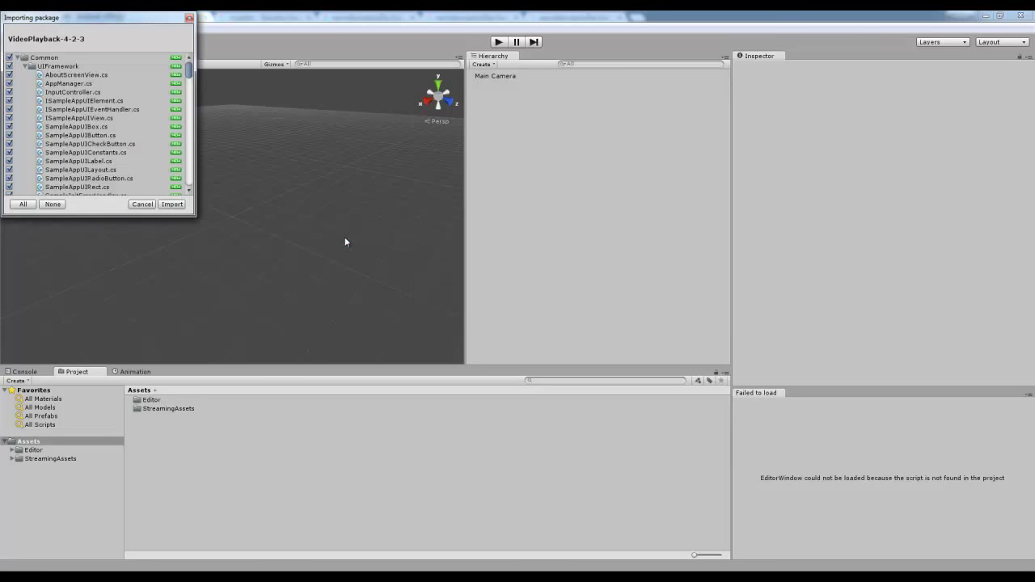
left_click(184, 207)
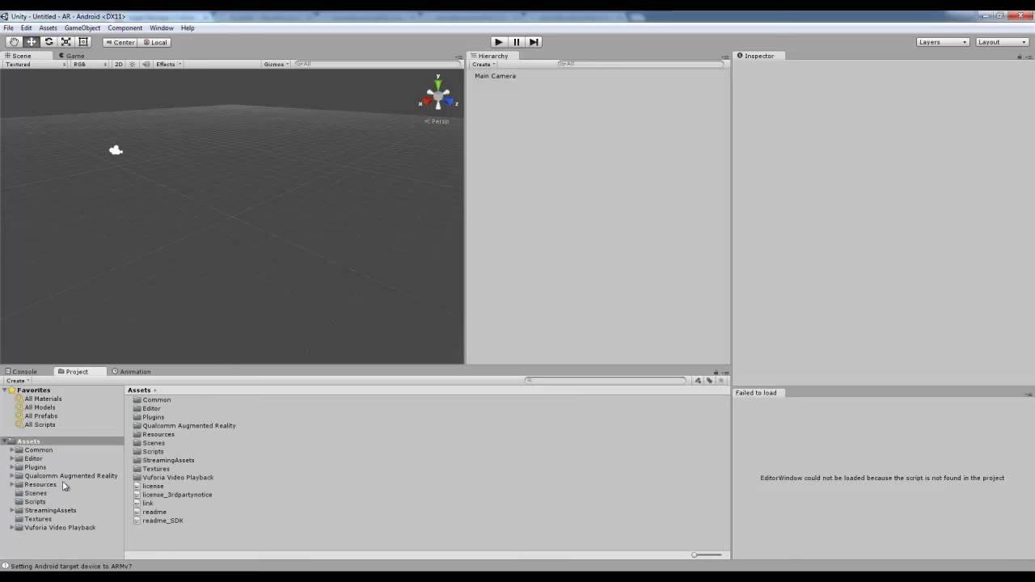
Step: Open the Vuforia-VideoPlayback scene from the Scenes folder and inspect its image targets and SceneManager
left_click(35, 493)
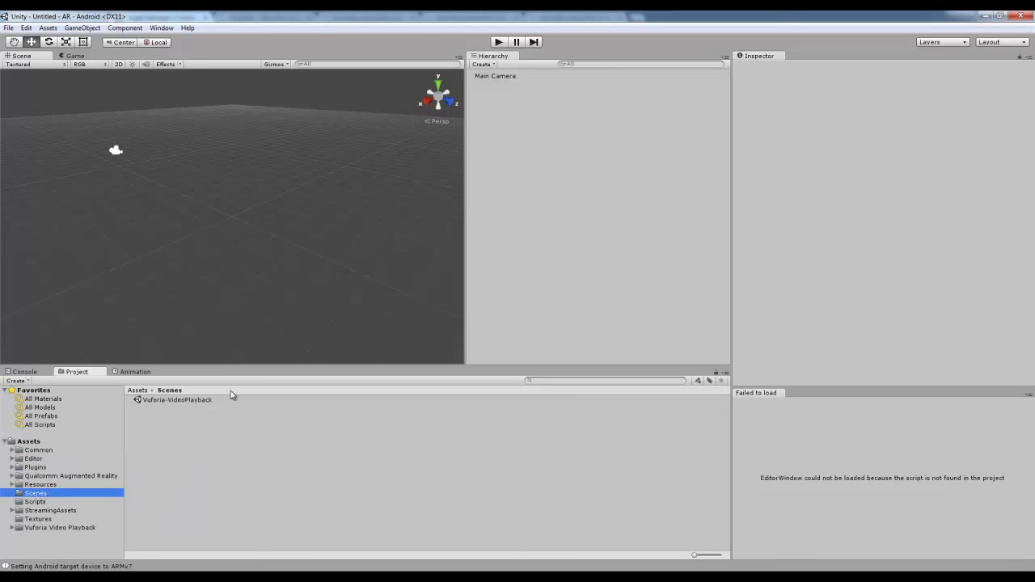
left_click(192, 402)
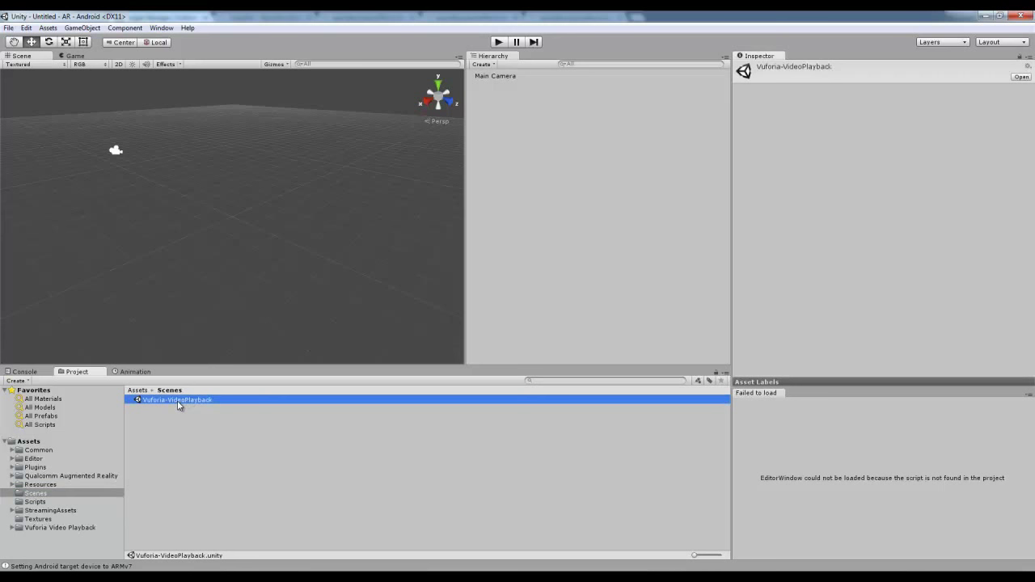
double_click(179, 405)
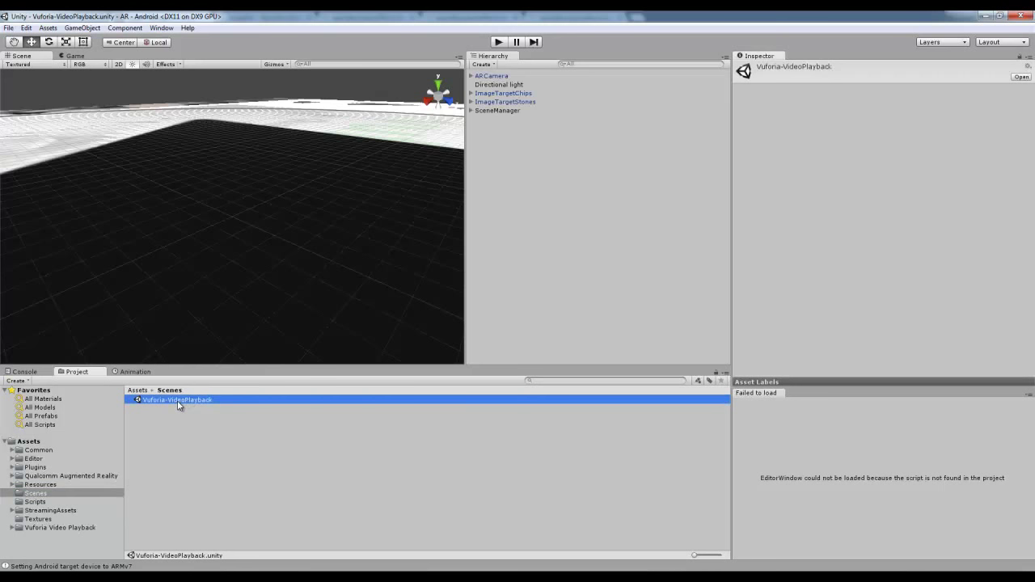
left_click(497, 93)
key("f")
left_click_drag(89, 281, 332, 239, "alt")
left_click(497, 110)
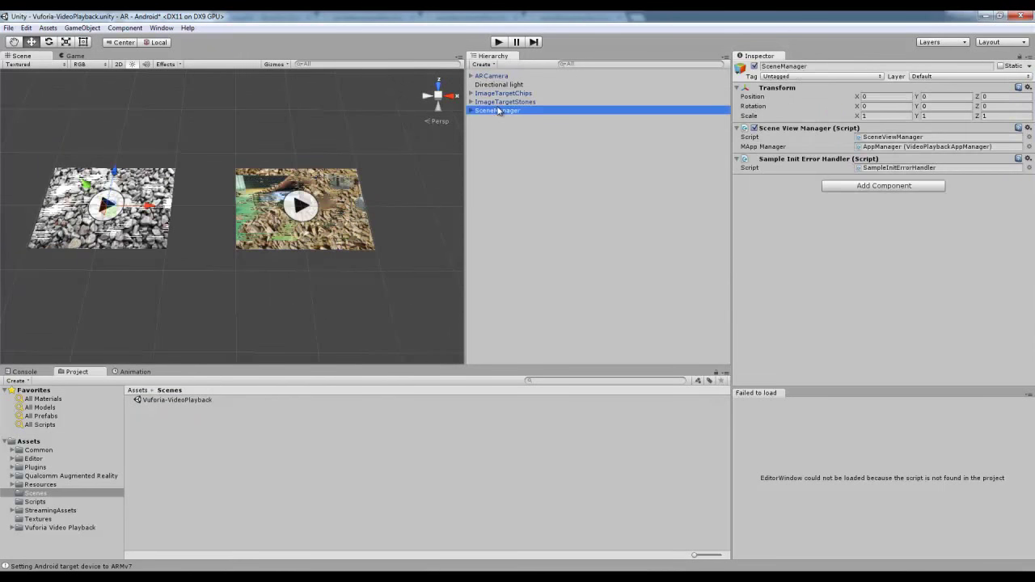
left_click(497, 110, "ctrl")
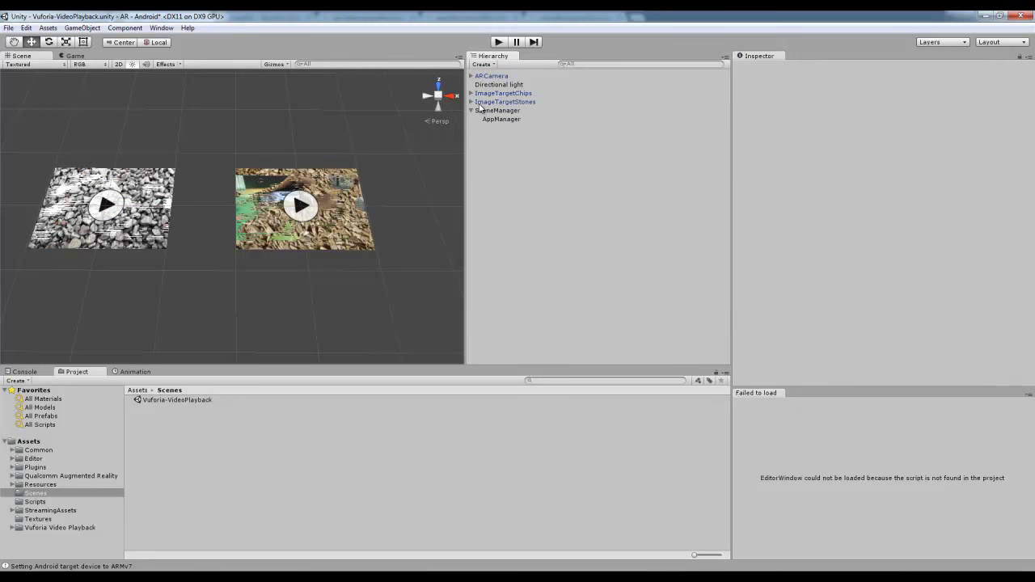
left_click(472, 111)
Step: Set the data set of ImageTargetChips to TEST_MARKER and move the target along X, clear of ImageTargetStones
left_click(493, 94)
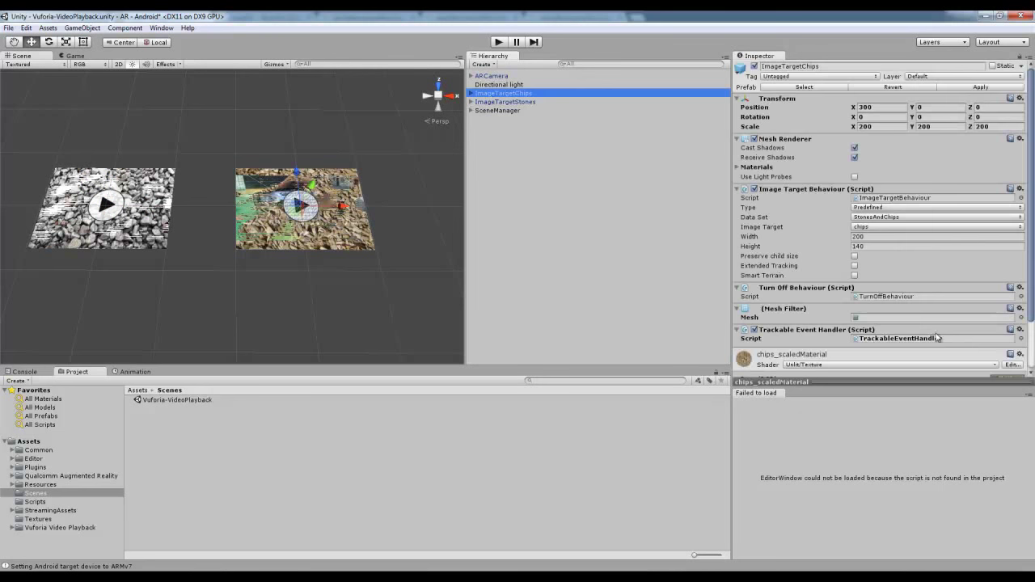
scroll(904, 290, "down", 3)
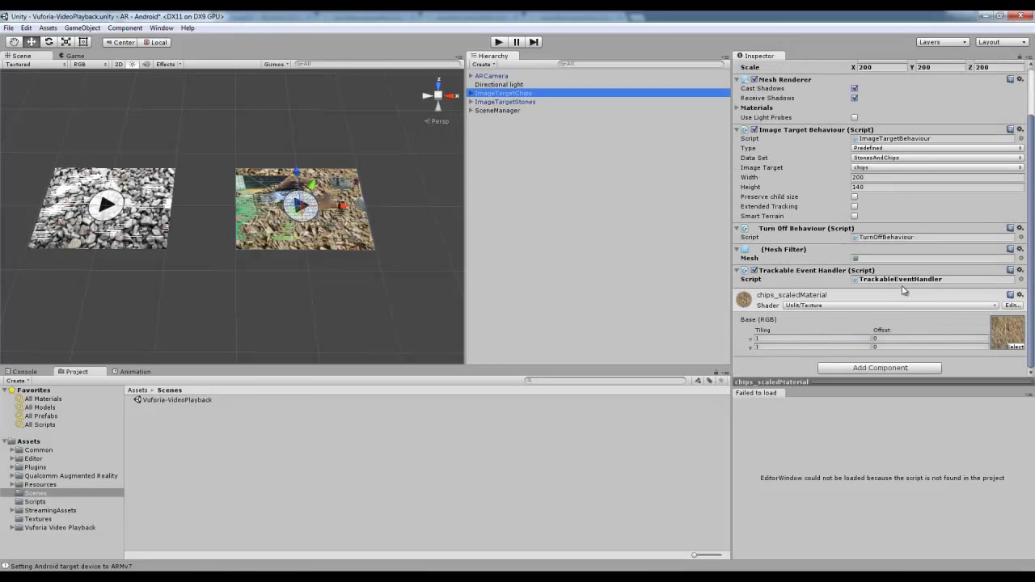
left_click(892, 168)
left_click(890, 181)
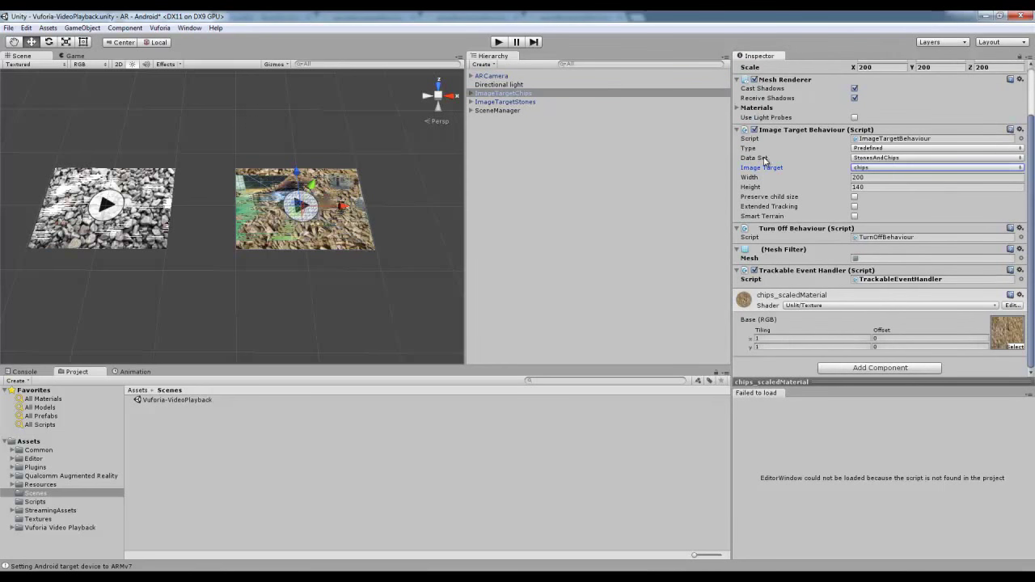
left_click(922, 159)
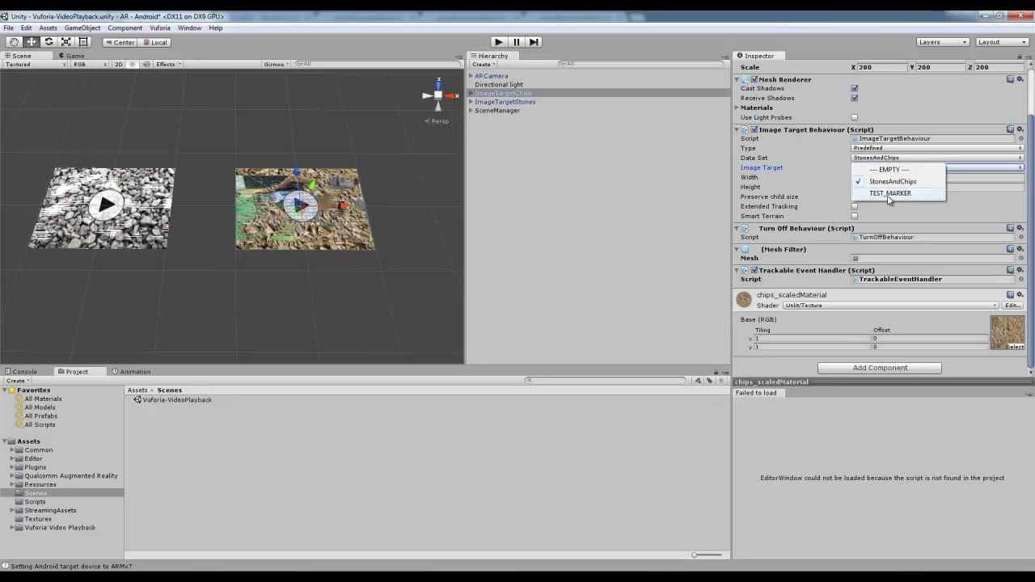
left_click(890, 194)
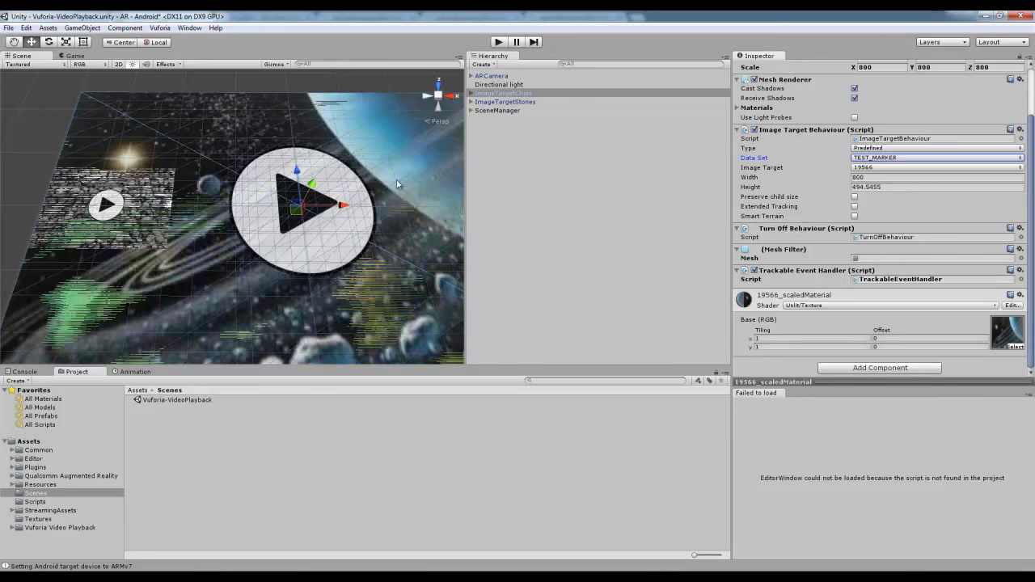
left_click_drag(341, 206, 655, 195)
right_click_drag(338, 241, 1, 226, "alt")
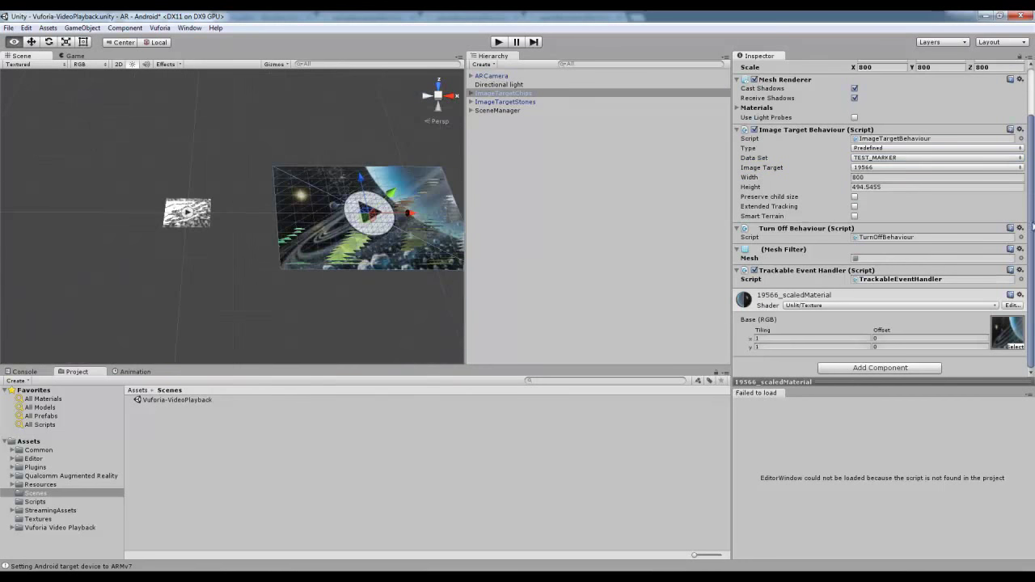
Step: Set ImageTargetStones to data set TEST_MARKER with image target maxres, and shift it along X to leave a gap between the targets
left_click(598, 101)
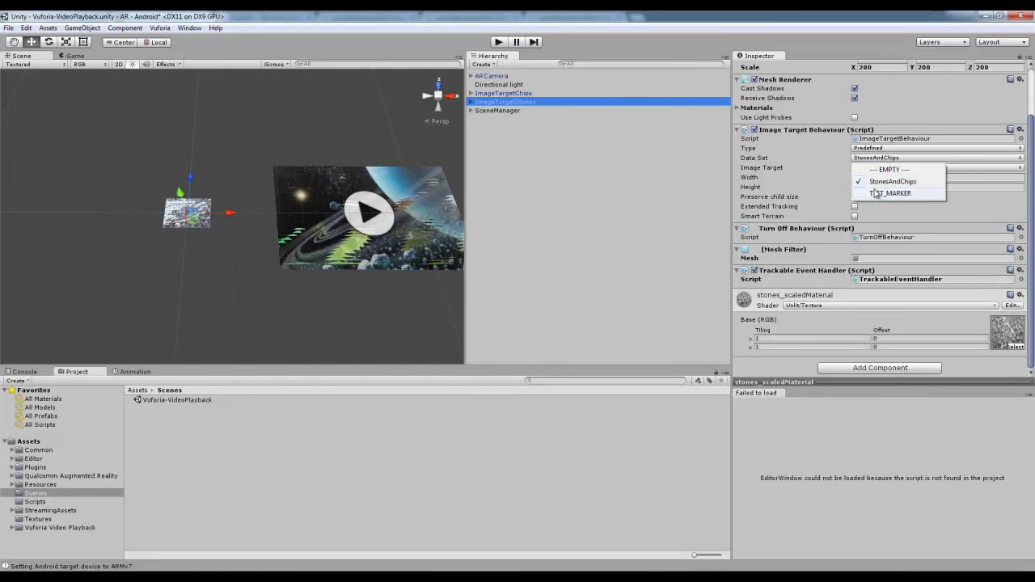
left_click(877, 193)
left_click(865, 168)
left_click(872, 192)
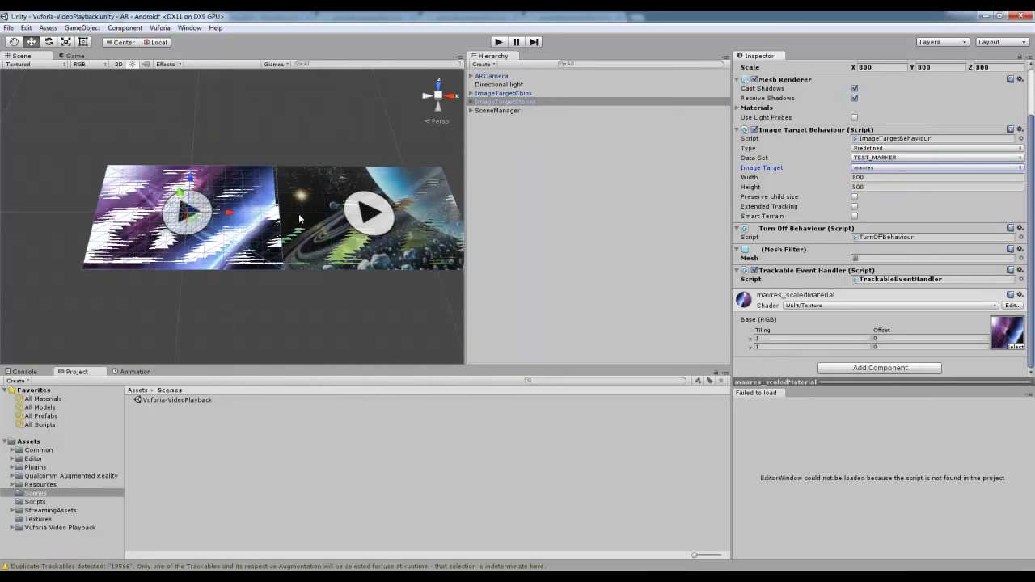
left_click_drag(234, 214, 192, 211)
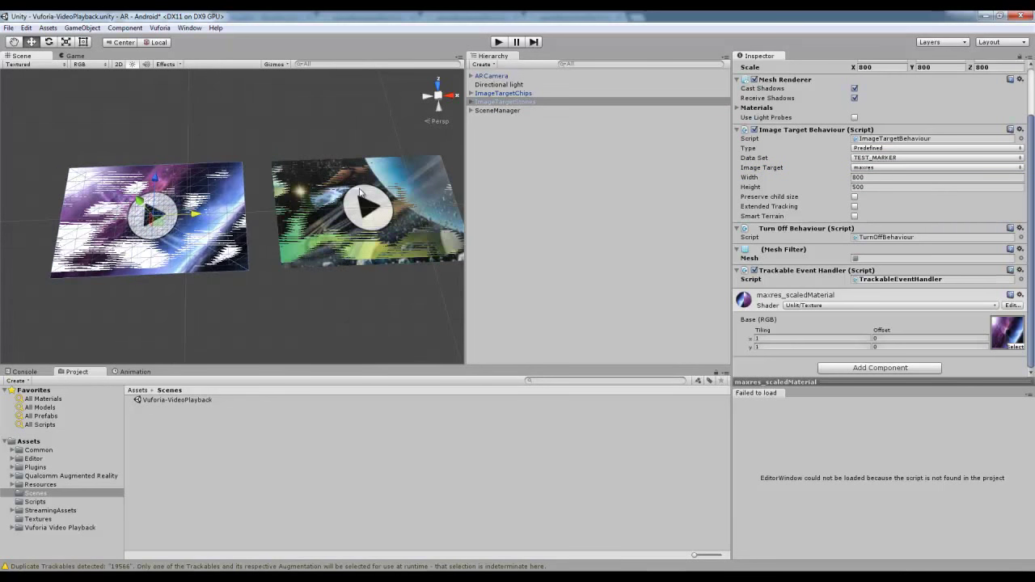
left_click_drag(265, 188, 271, 218, "alt")
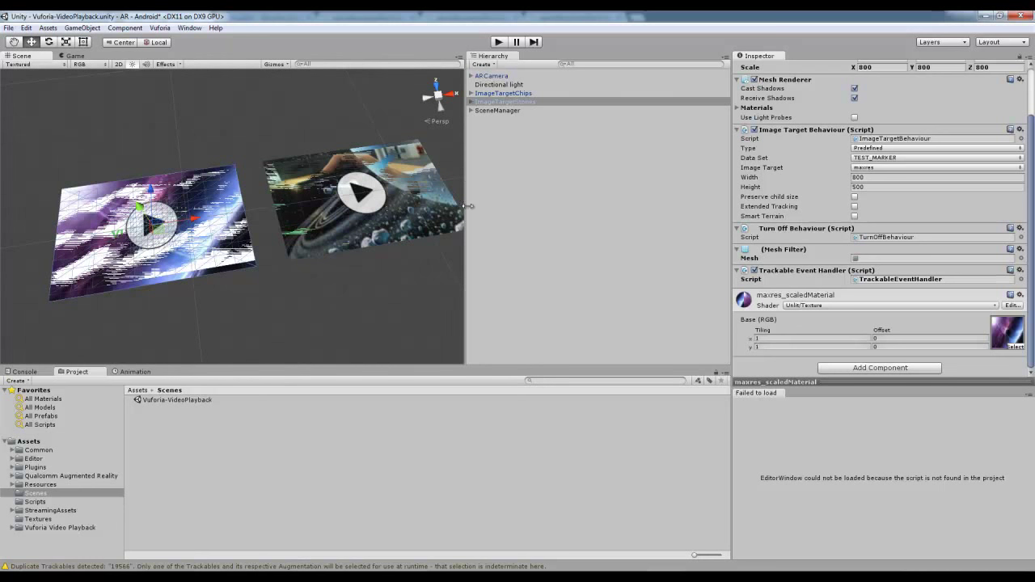
Step: Preview the VuforiaSizzleReel_1 video from the StreamingAssets folder in the media player, pause it and return to Unity
left_click(50, 510)
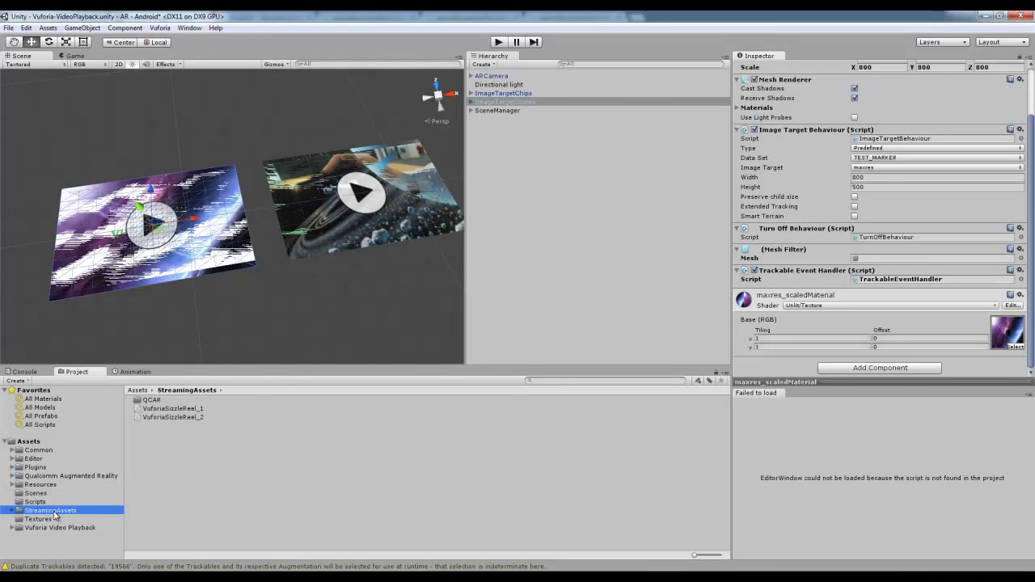
left_click(192, 409)
left_click(196, 417)
left_click(195, 409)
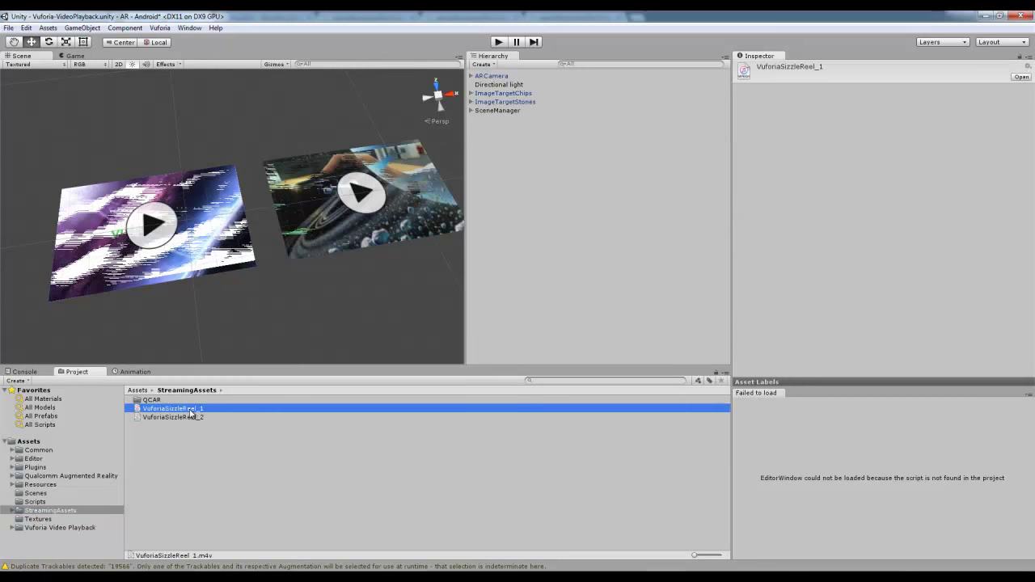
double_click(211, 410)
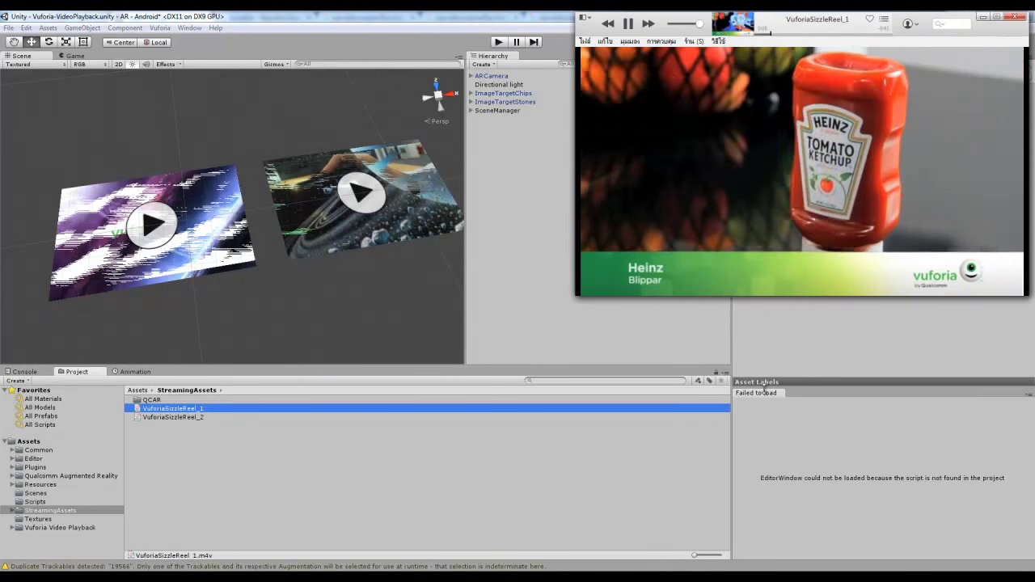
mouse_move(752, 59)
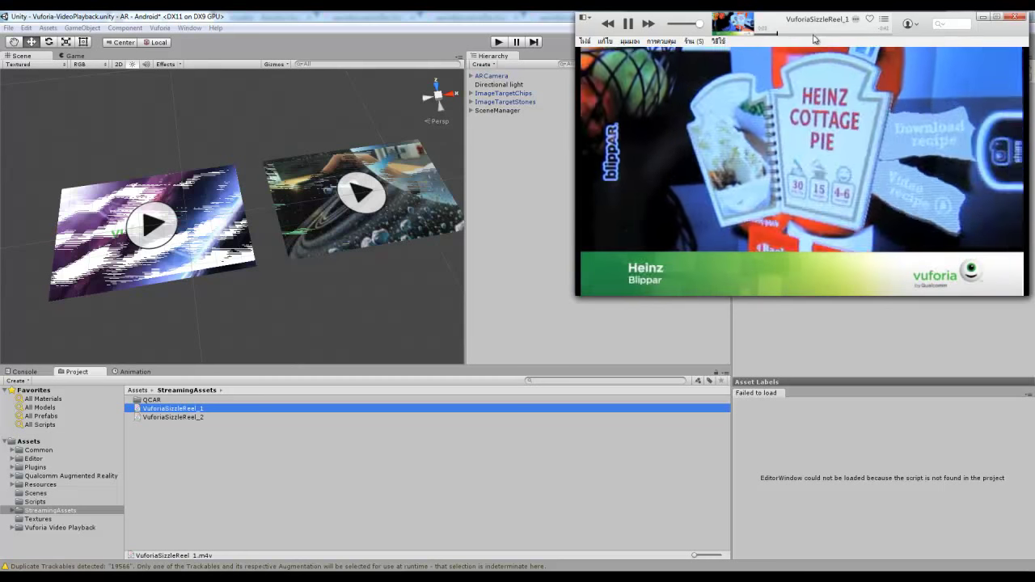
left_click(628, 25)
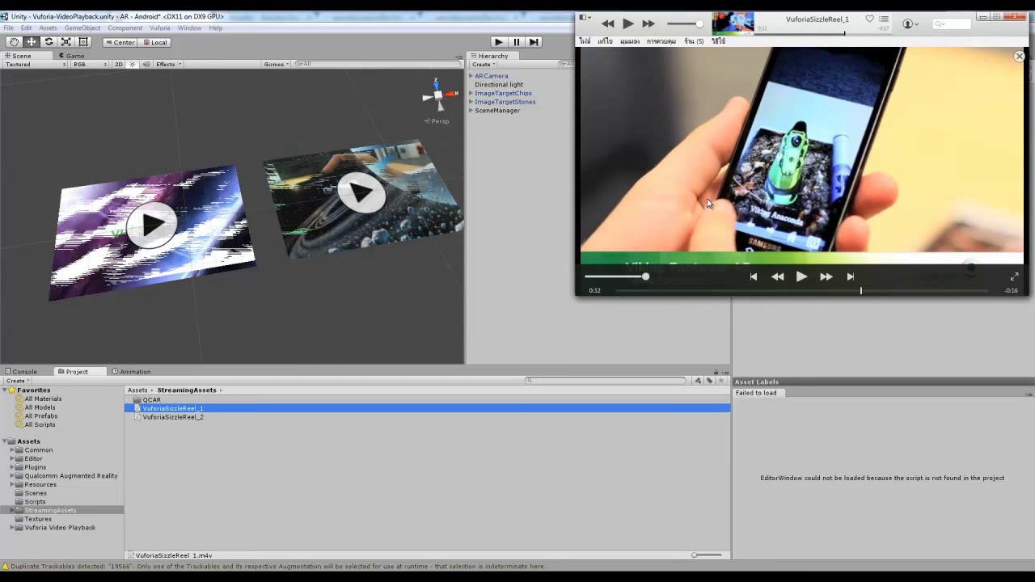
left_click(992, 18)
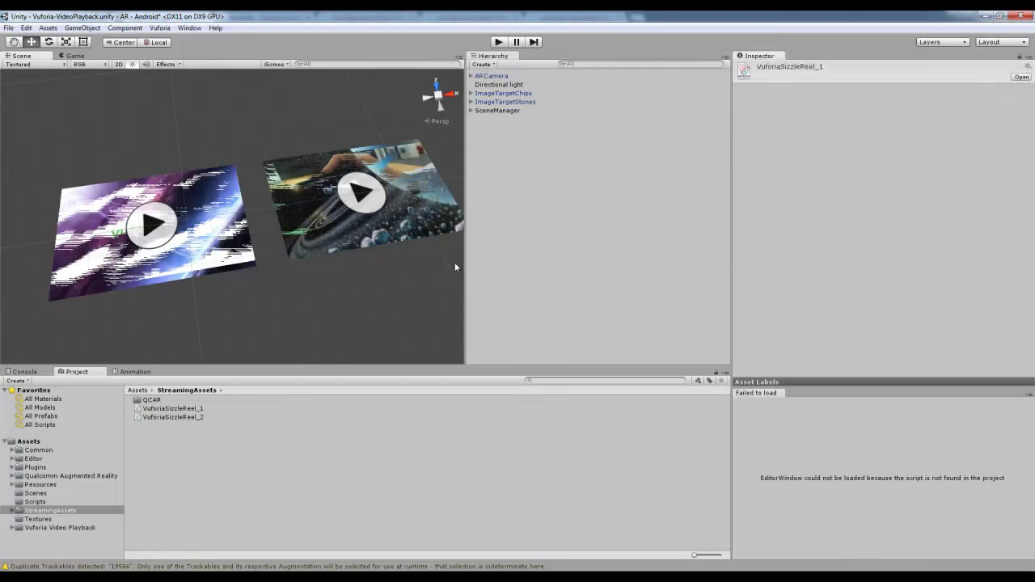
left_click(454, 263)
left_click(578, 245)
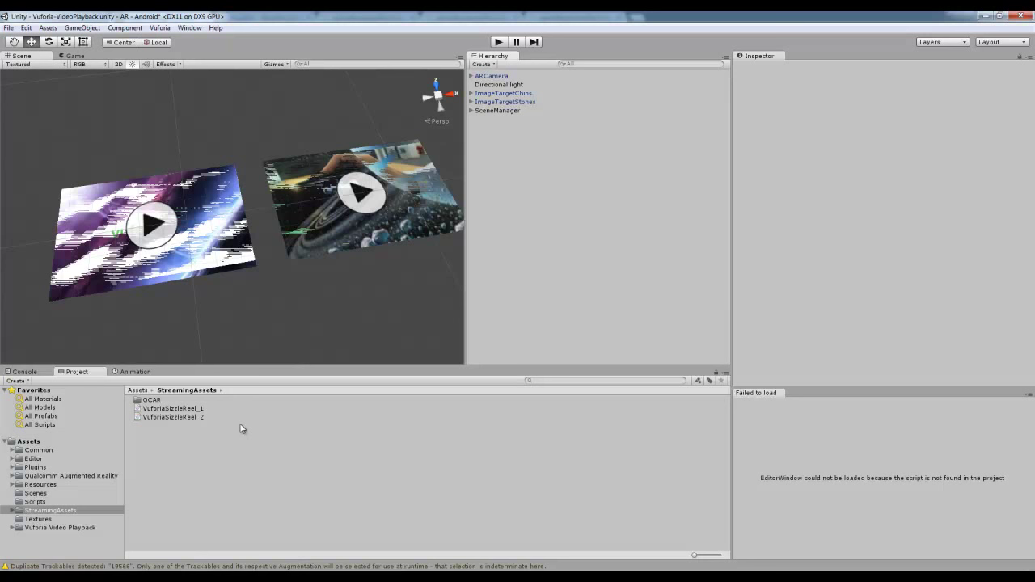
Step: Duplicate ImageTargetStones and ImageTargetChips together and move the copies along Z to about -824, in front of the originals
right_click_drag(332, 255, 81, 253, "alt")
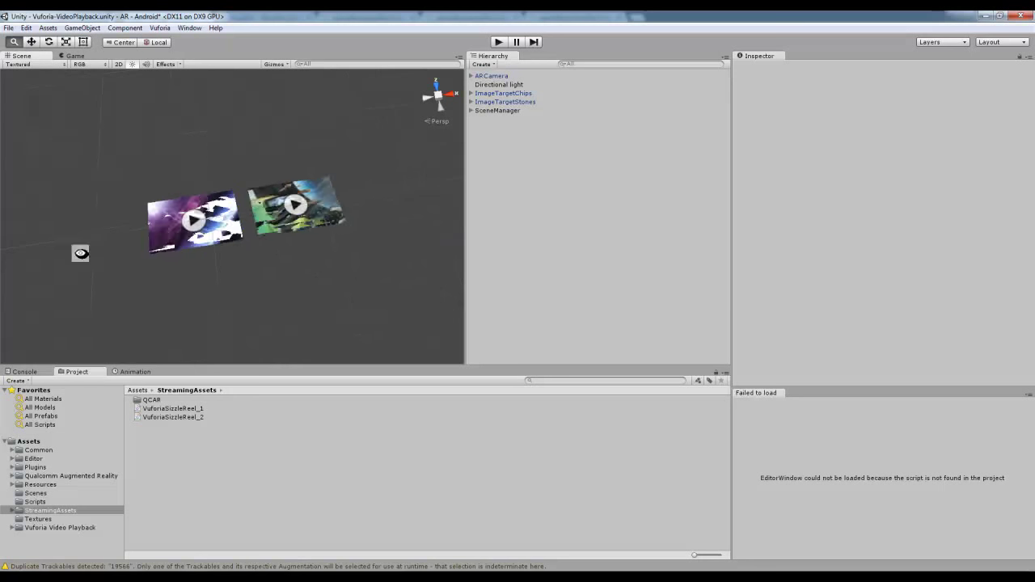
middle_click_drag(229, 233, 229, 168)
left_click(537, 102)
left_click(534, 94, "ctrl")
left_click_drag(308, 192, 353, 171, "alt")
key("ctrl+d")
left_click_drag(216, 122, 261, 179)
left_click(536, 145)
left_click(535, 111)
left_click(558, 128)
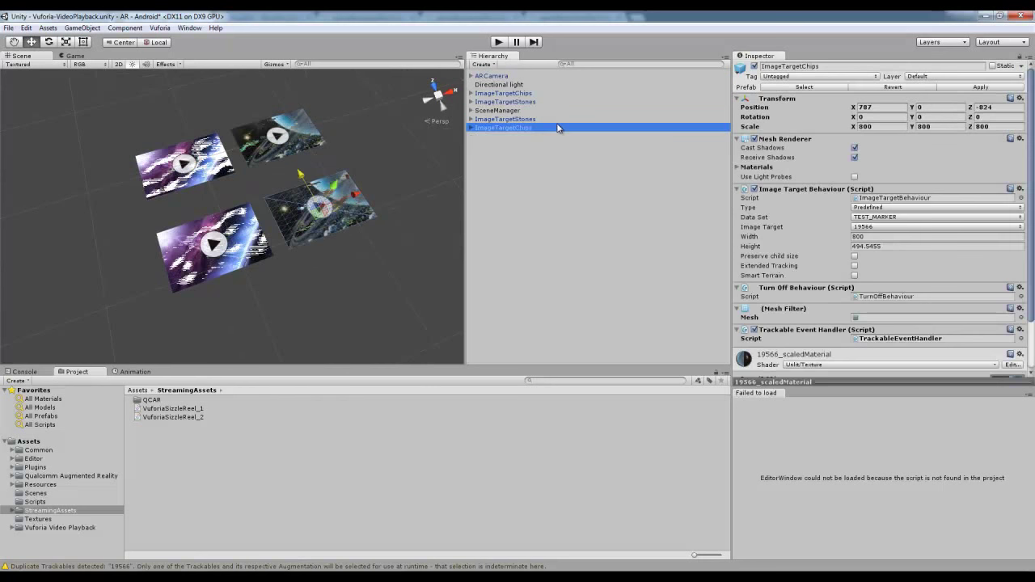
Step: Assign image target saturn to the duplicated ImageTargetStones and solar_system to the duplicated ImageTargetChips
left_click(557, 121)
left_click(868, 227)
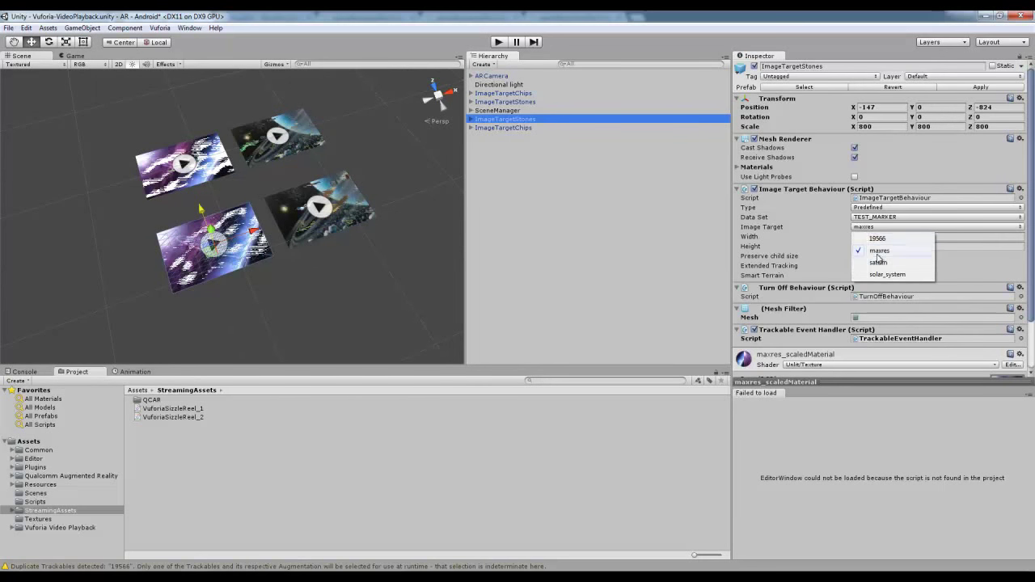
left_click(885, 269)
left_click(544, 128)
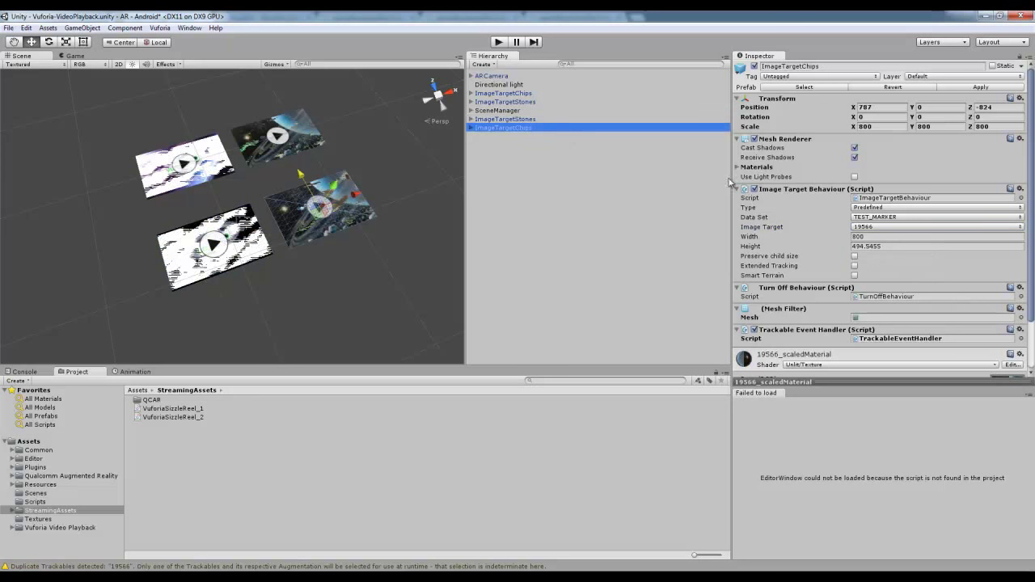
left_click(898, 231)
left_click(890, 278)
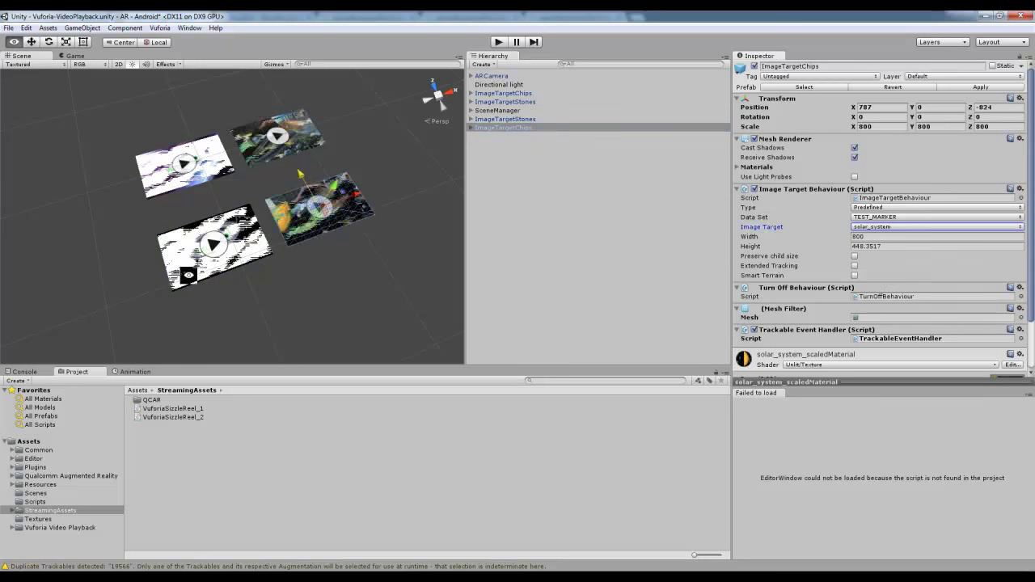
right_click_drag(176, 277, 367, 266, "alt")
left_click_drag(367, 266, 399, 227, "alt")
Step: Inspect the Video Playback Behaviour of the Video object under the duplicated ImageTargetChips and locate its keyframe texture in the project
scroll(825, 277, "down", 3)
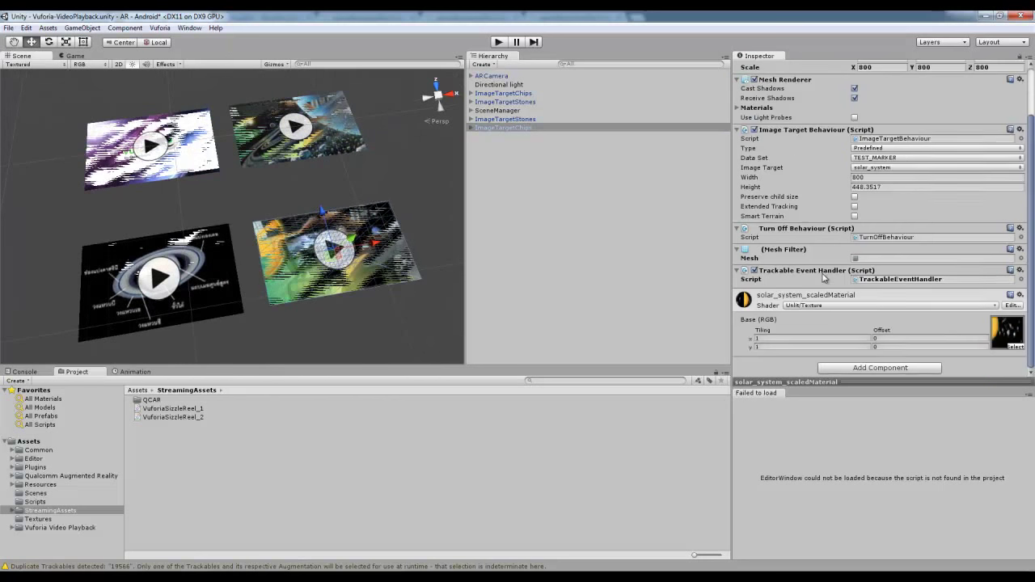
left_click(471, 129)
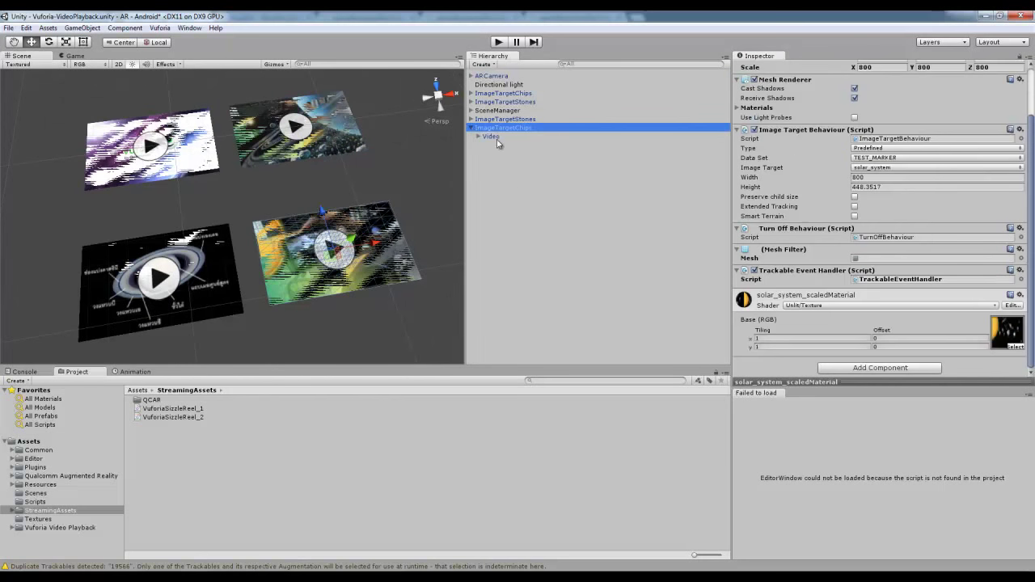
left_click(491, 137)
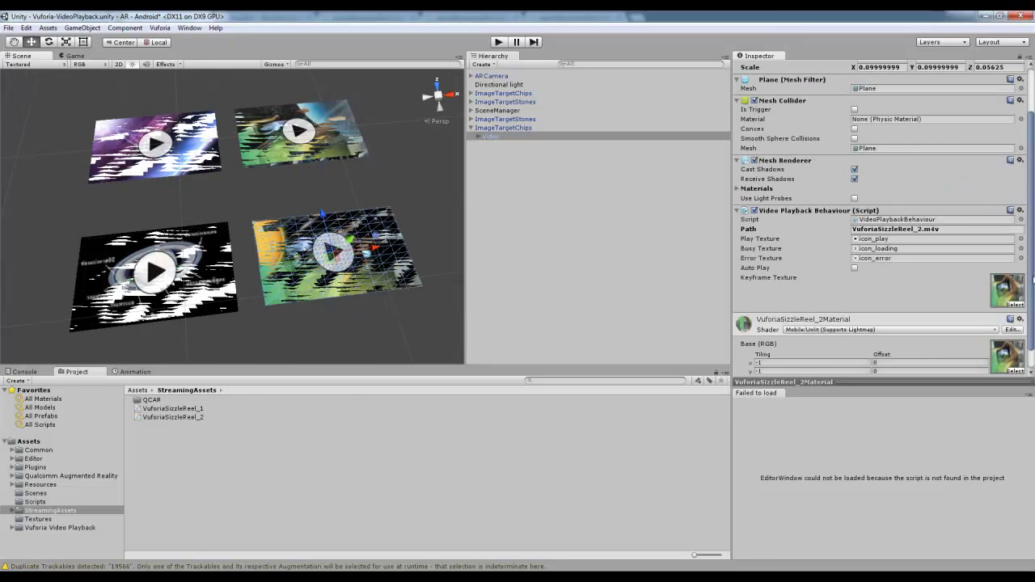
left_click(1007, 293)
Step: Reveal the VuforiaSizzleReel_1 and VuforiaSizzleReel_2 textures in Explorer and open both PNG files in Photoshop
left_click(202, 400)
left_click(192, 409, "shift")
right_click(192, 411)
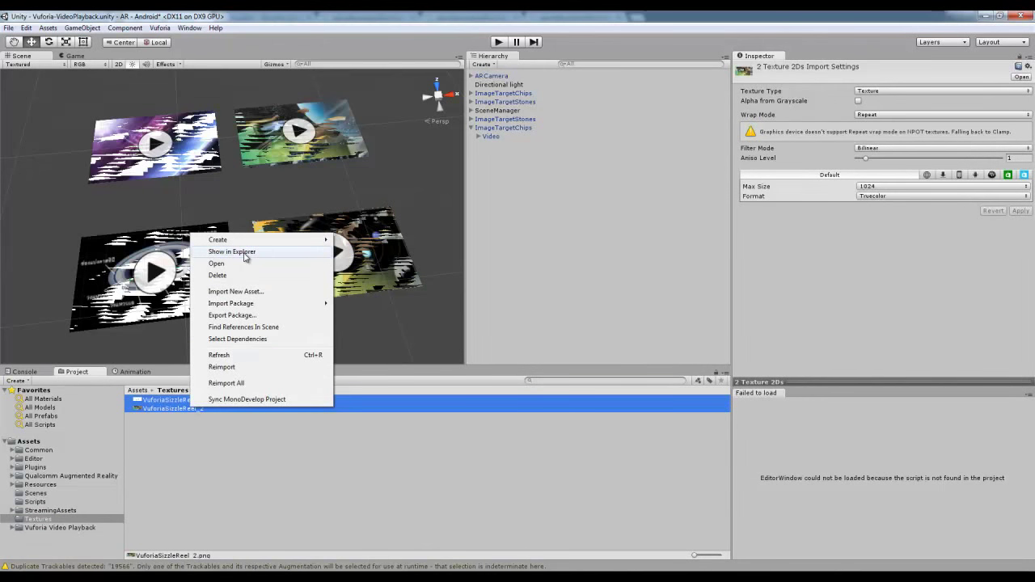
left_click(245, 256)
left_click(155, 198)
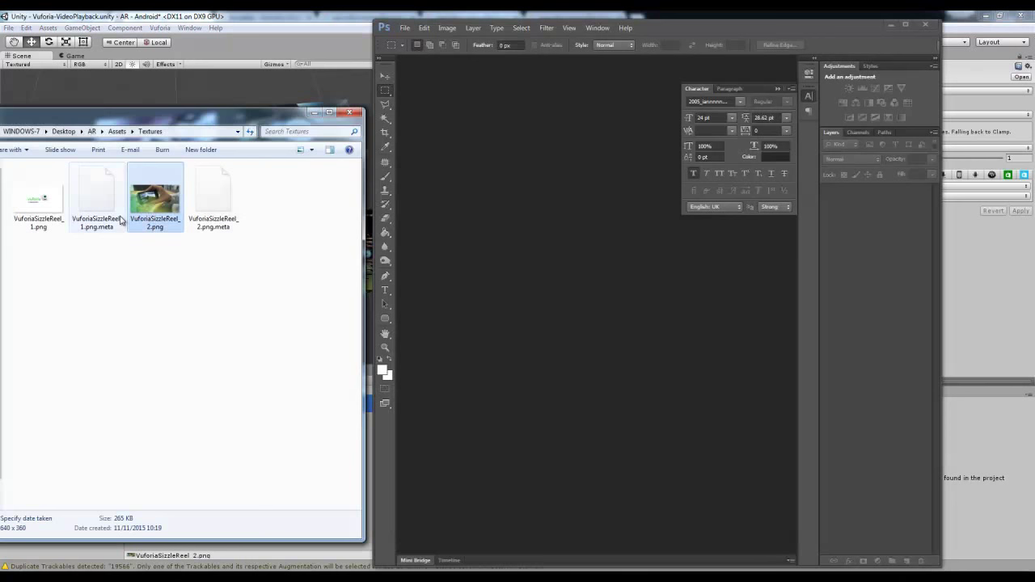
left_click(38, 198, "ctrl")
left_click_drag(155, 198, 563, 222)
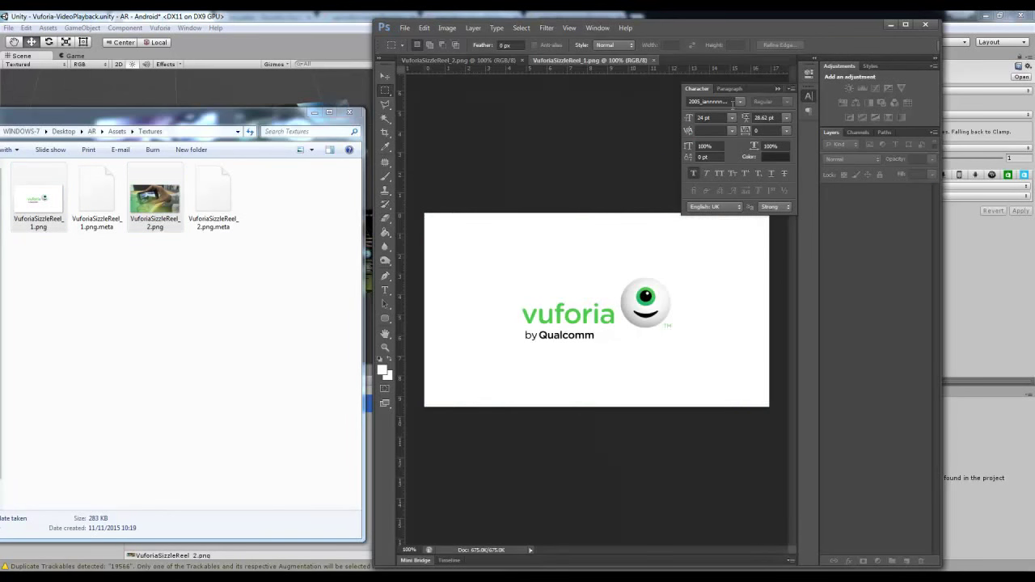
left_click(807, 95)
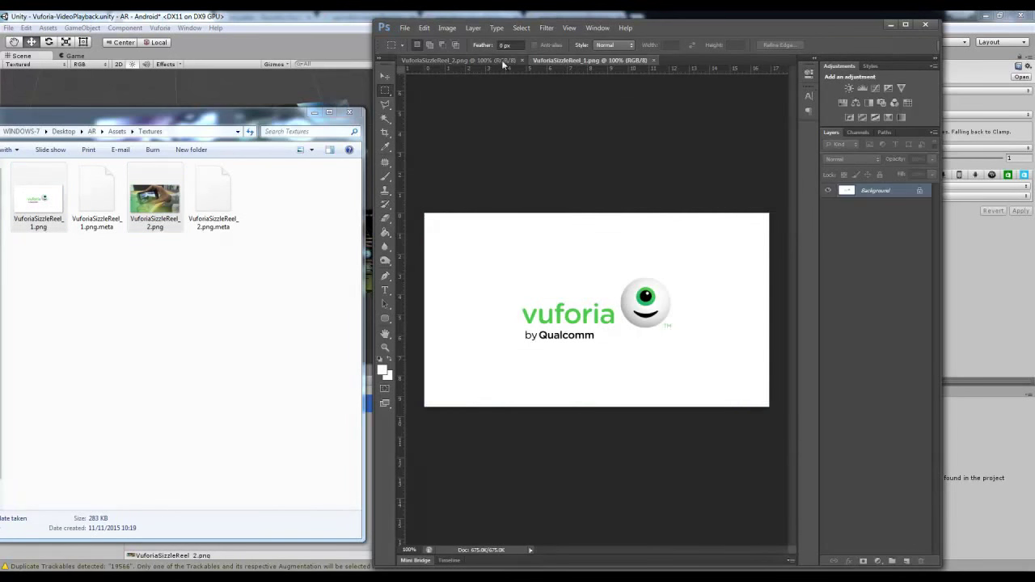
Step: Switch to the file browser, go up to the AR project folder and show its files as large thumbnails
left_click(225, 263)
key("Right")
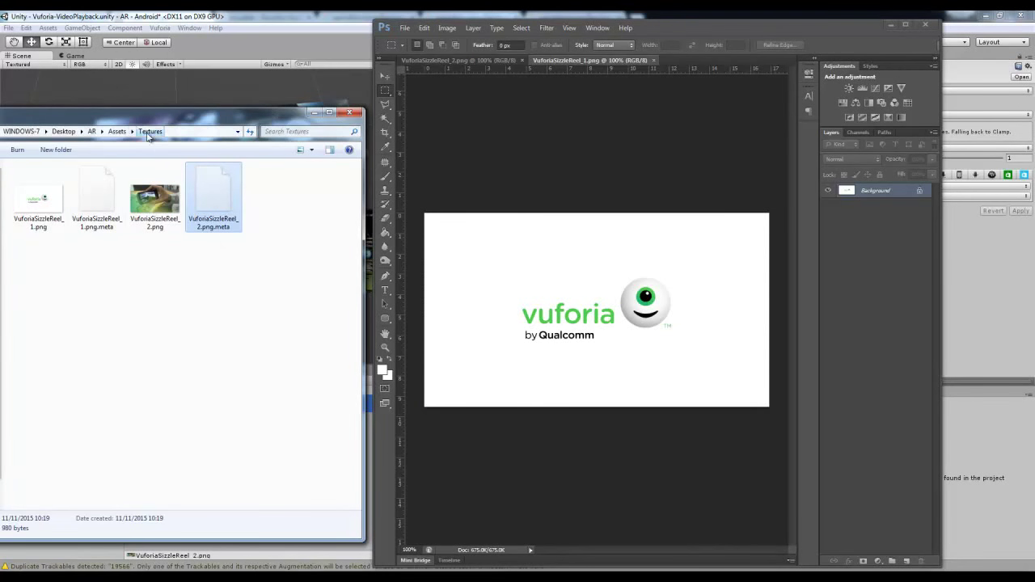
left_click(92, 131)
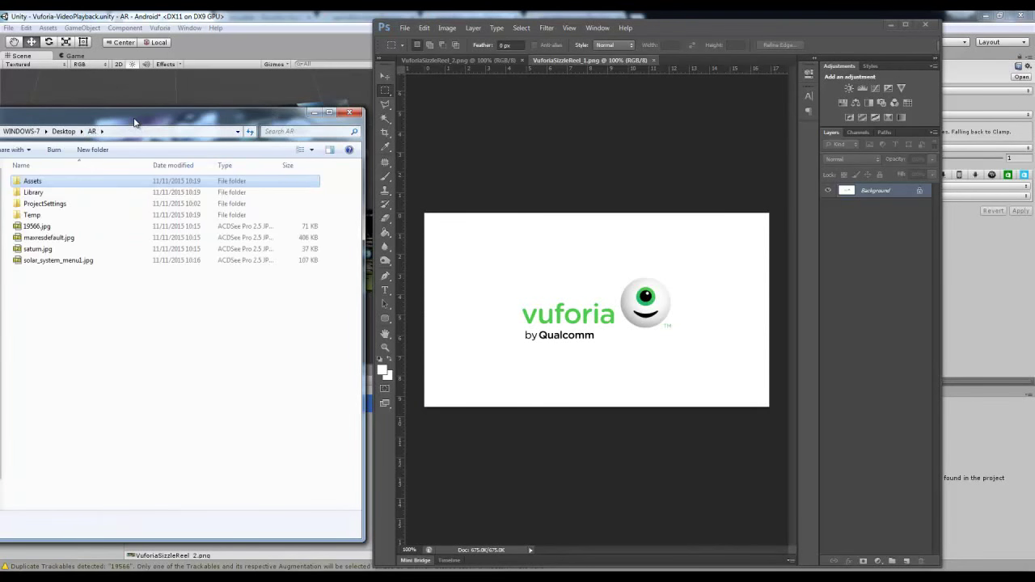
left_click_drag(135, 122, 132, 120)
left_click(52, 235)
left_click(58, 214)
scroll(84, 243, "up", 2, "ctrl")
scroll(84, 243, "up", 4, "ctrl")
Step: Place maxresdefault.jpg into VuforiaSizzleReel_1.png and scale it to cover the whole canvas
left_click(273, 198)
left_click(326, 193)
left_click_drag(327, 193, 592, 202)
left_click_drag(753, 215, 790, 184, "shift")
key("Return")
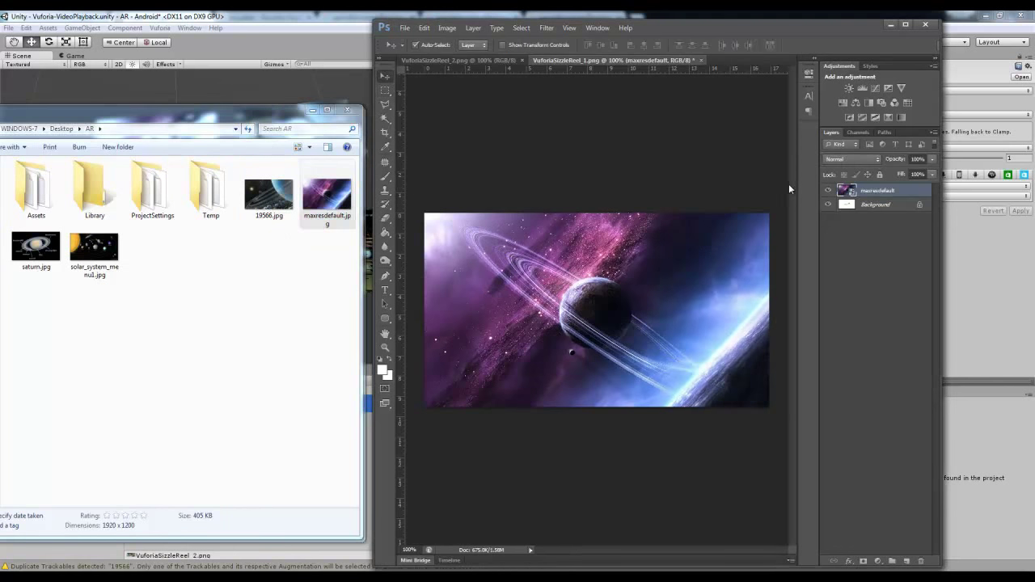
Step: Apply a Gaussian Blur of about 12.7 pixels to the maxresdefault layer, merge it down, and save and close VuforiaSizzleReel_1.png
left_click(547, 28)
mouse_move(612, 137)
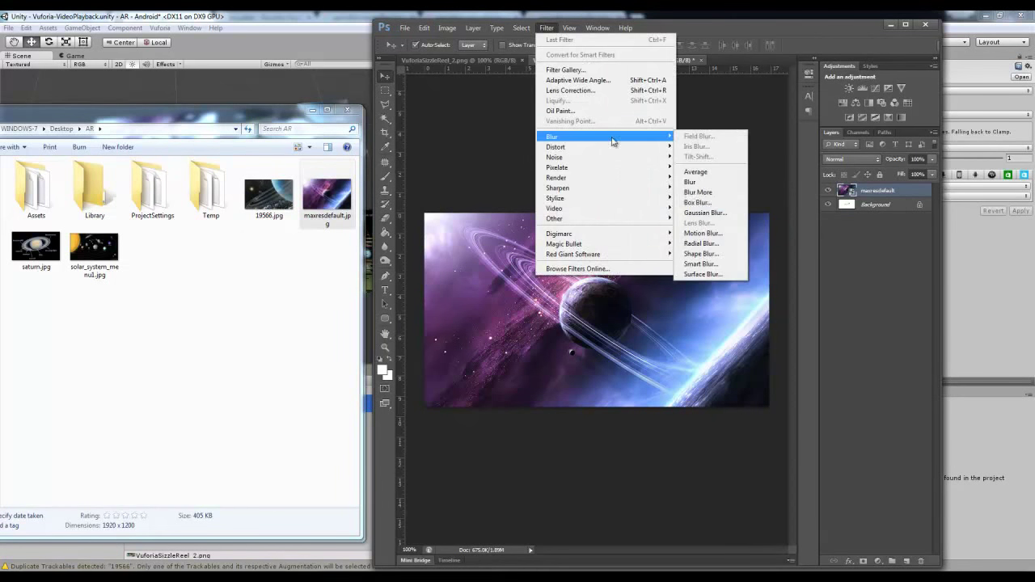
left_click(699, 202)
mouse_move(480, 308)
left_mouse_down()
mouse_move(499, 309)
mouse_move(483, 307)
left_mouse_up()
left_click(577, 162)
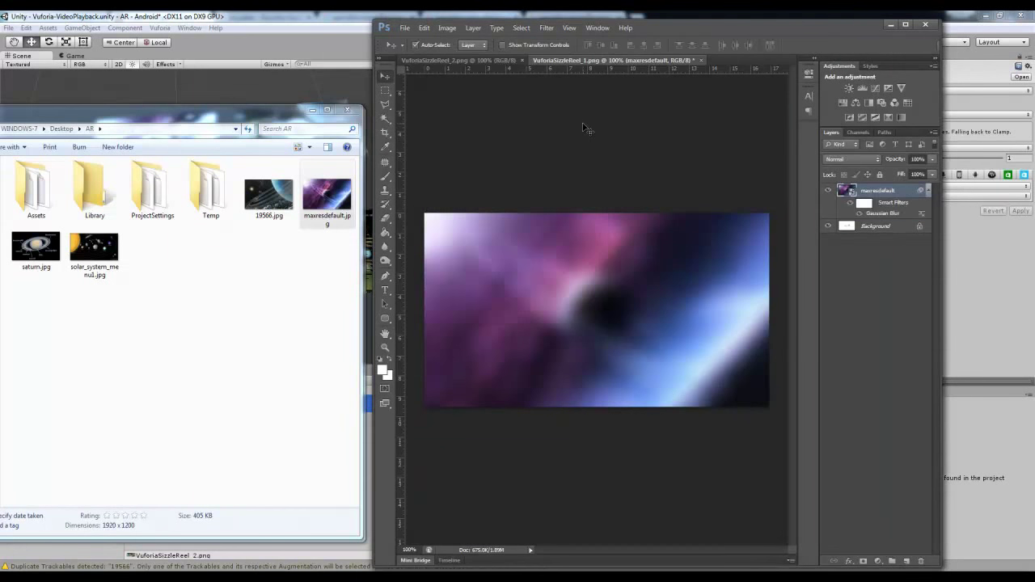
key("ctrl+s")
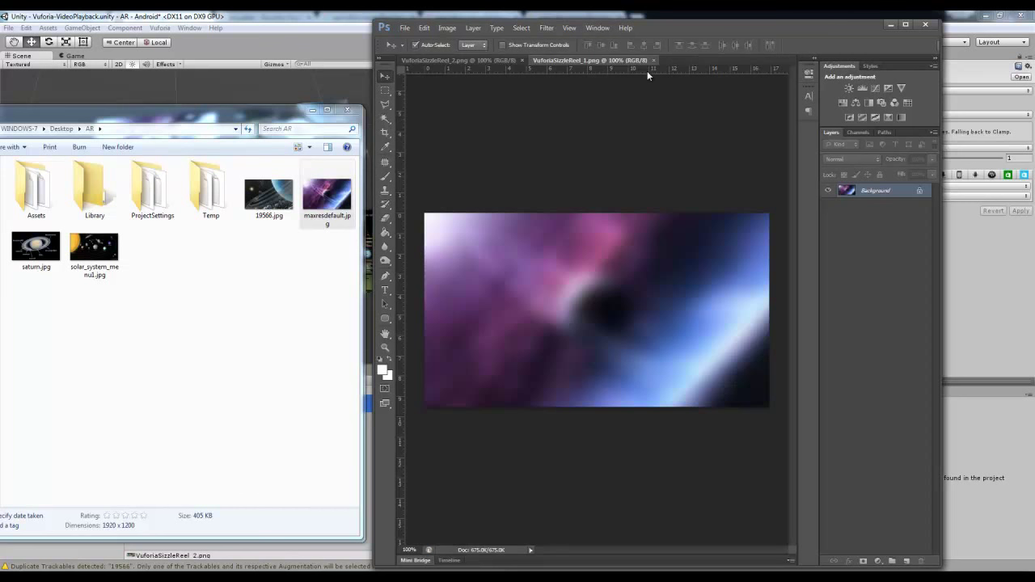
left_click(653, 60)
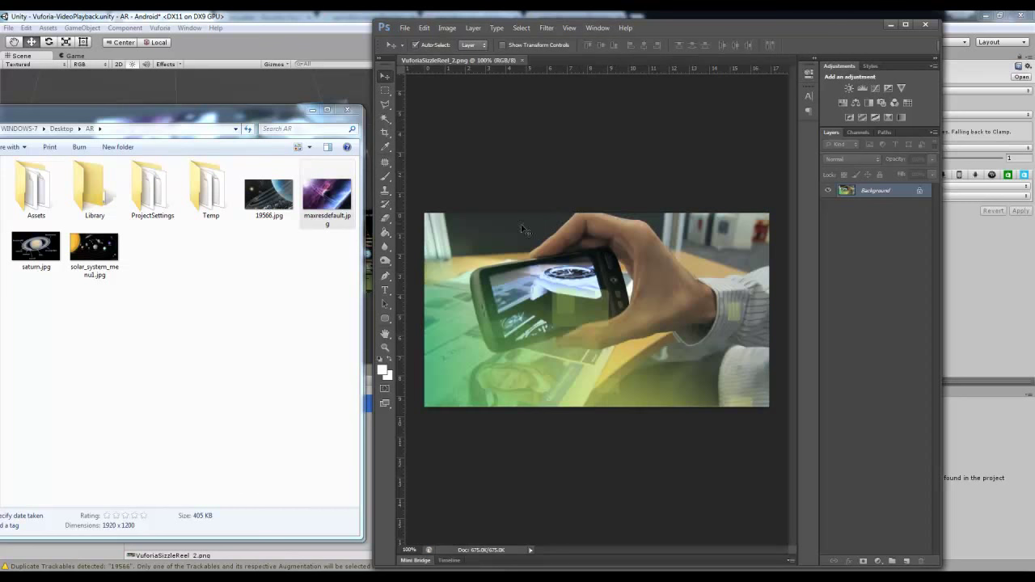
Step: Place 19566.jpg from the AR folder over the VuforiaSizzleReel_2.png image
left_click(278, 264)
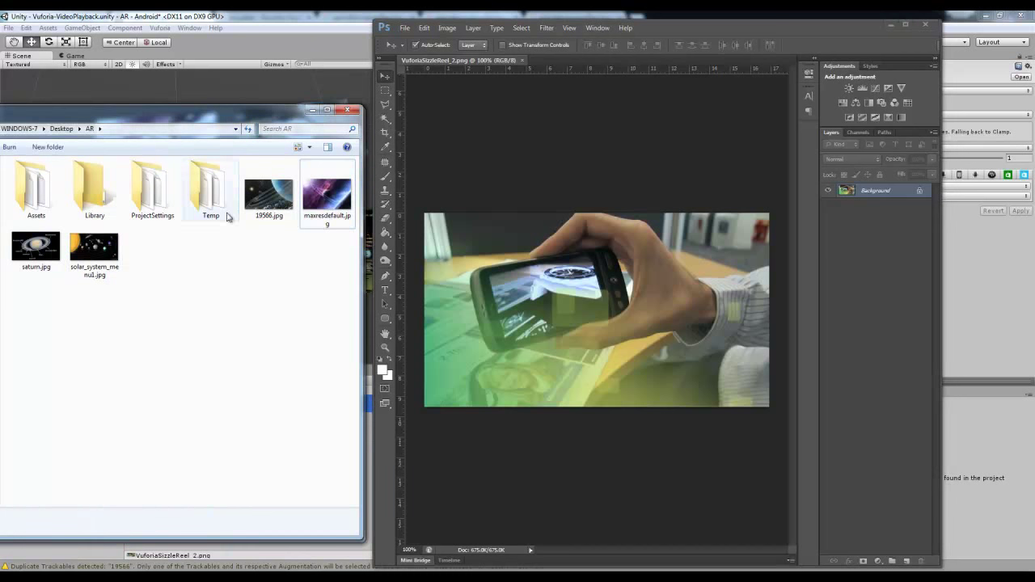
left_click_drag(270, 195, 774, 189)
key("Return")
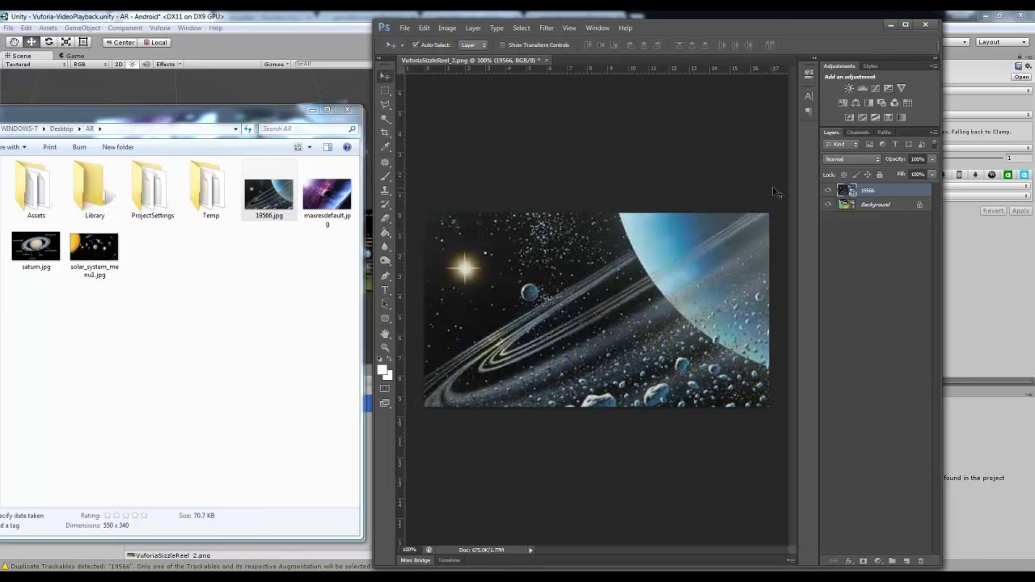
Step: Apply the same Gaussian Blur to the 19566 layer, merge it down, and save and close VuforiaSizzleReel_2.png
key("ctrl+alt+f")
left_click(588, 164)
left_click(642, 160)
left_click(897, 189)
key("ctrl+e")
key("ctrl+s")
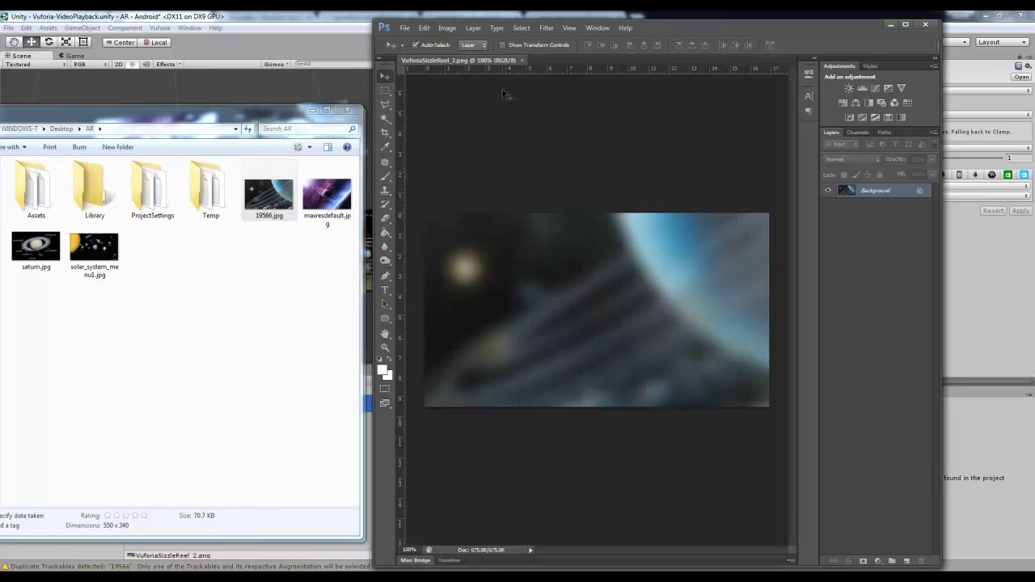
left_click(524, 58)
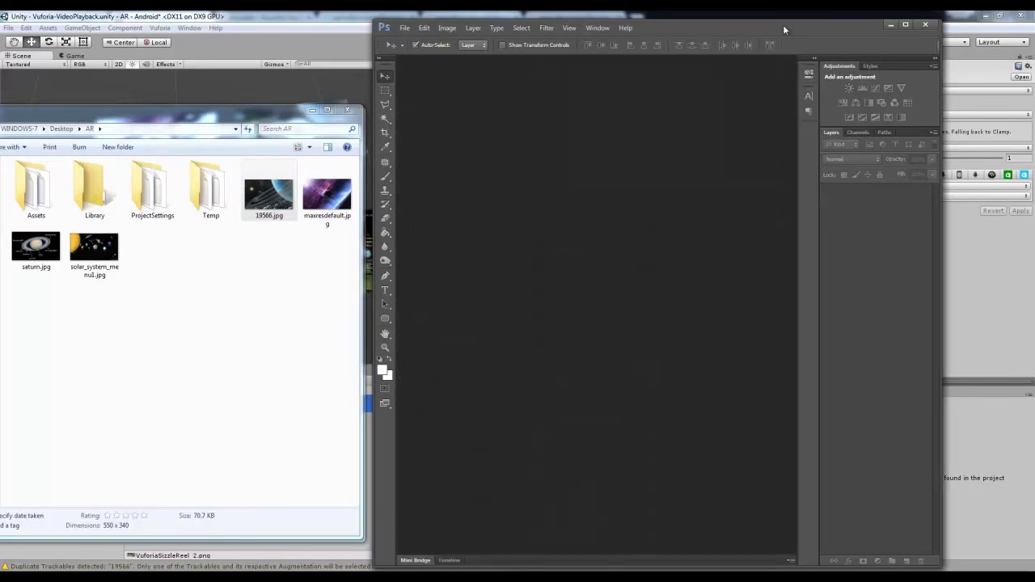
Step: Return to Unity and check the updated keyframe texture on the Video object under the duplicated ImageTargetChips
left_click(722, 15)
left_click_drag(390, 179, 320, 217, "alt")
left_click(512, 135)
left_click_drag(234, 195, 198, 198, "alt")
left_click_drag(364, 180, 365, 194, "alt")
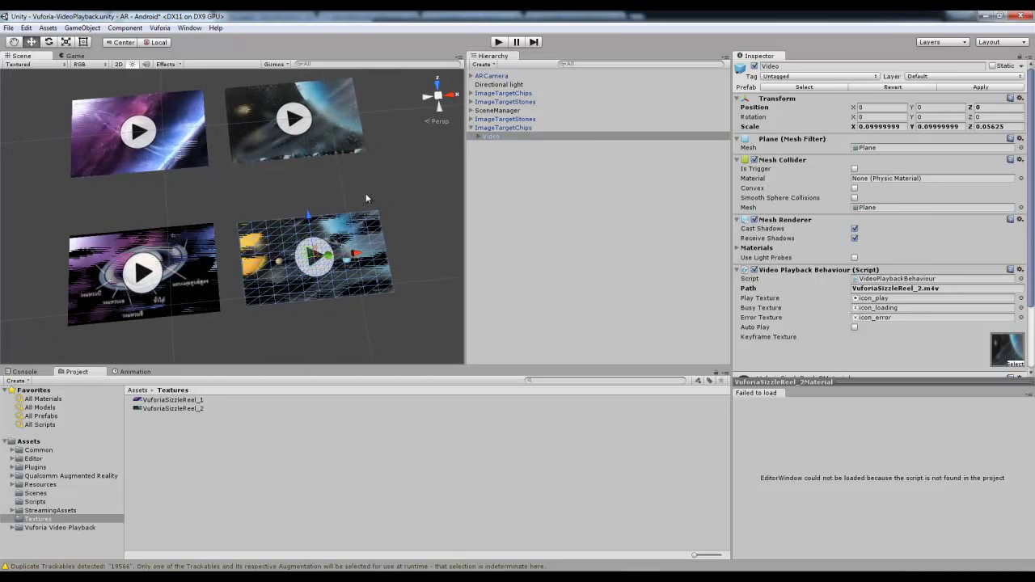
left_click(470, 119)
scroll(994, 328, "down", 3)
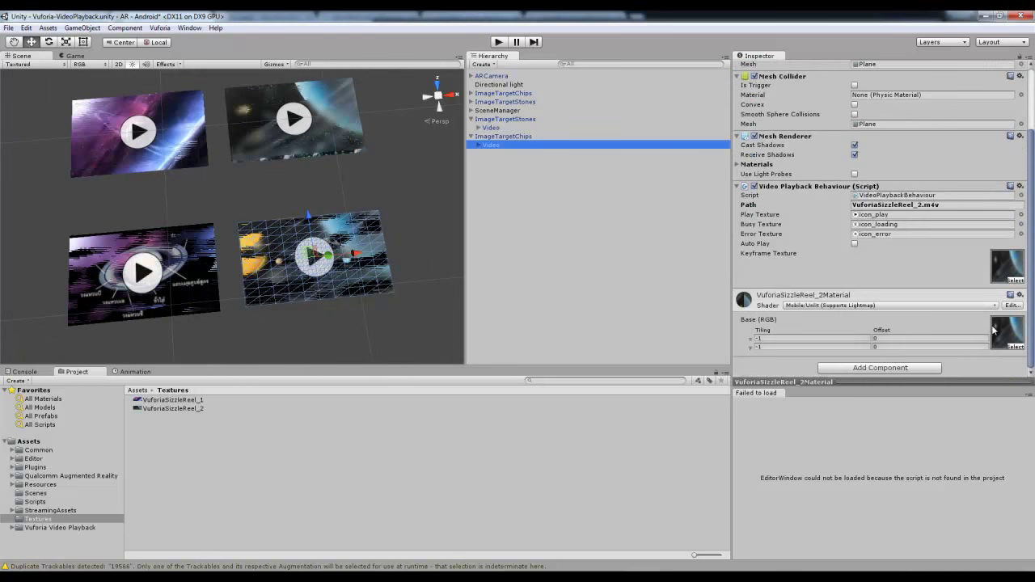
Step: Examine the image targets and the video paths and keyframe textures of the original ImageTargetChips and ImageTargetStones, and the duplicated ImageTargetStones' image target
left_click(472, 102)
left_click(470, 93)
left_click(497, 102)
left_click(505, 94)
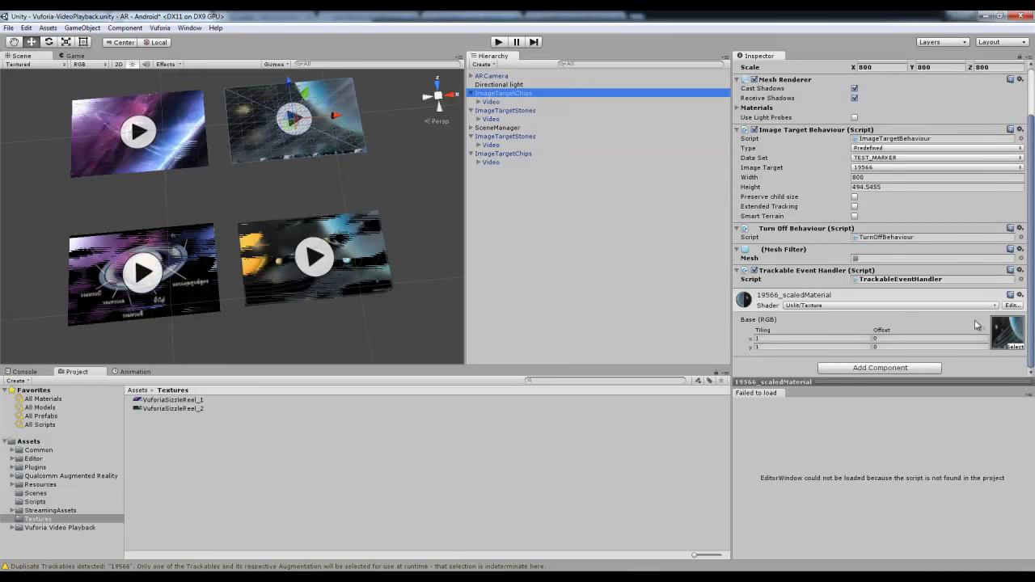
left_click(556, 102)
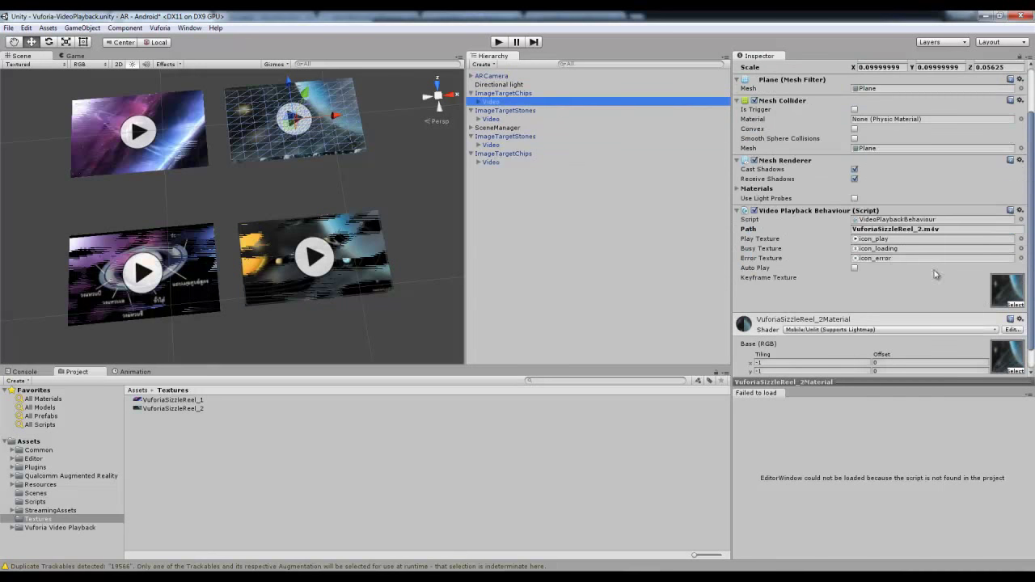
left_click(500, 111)
left_click(503, 119)
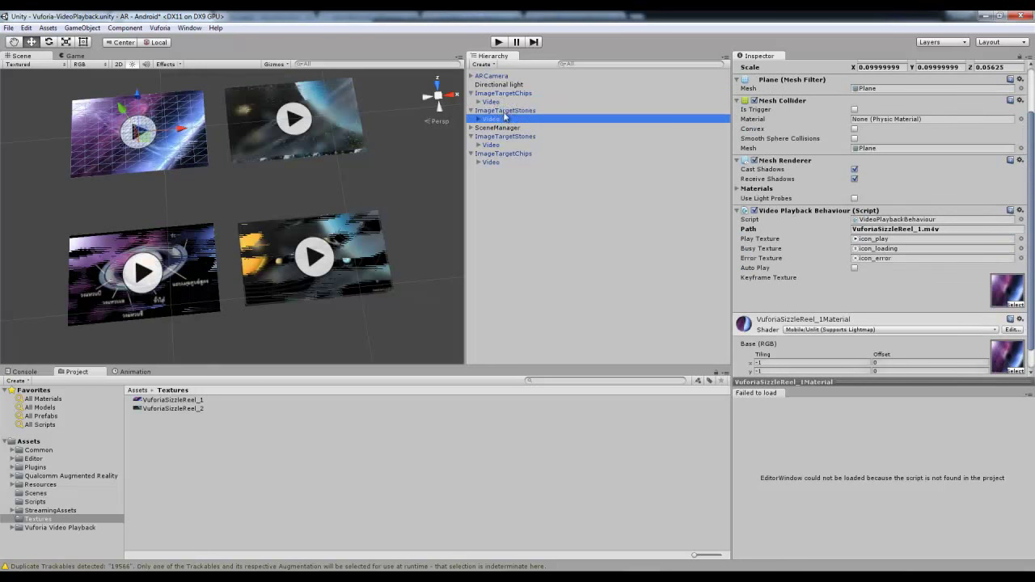
left_click(504, 110)
left_click(508, 120)
left_click(506, 136)
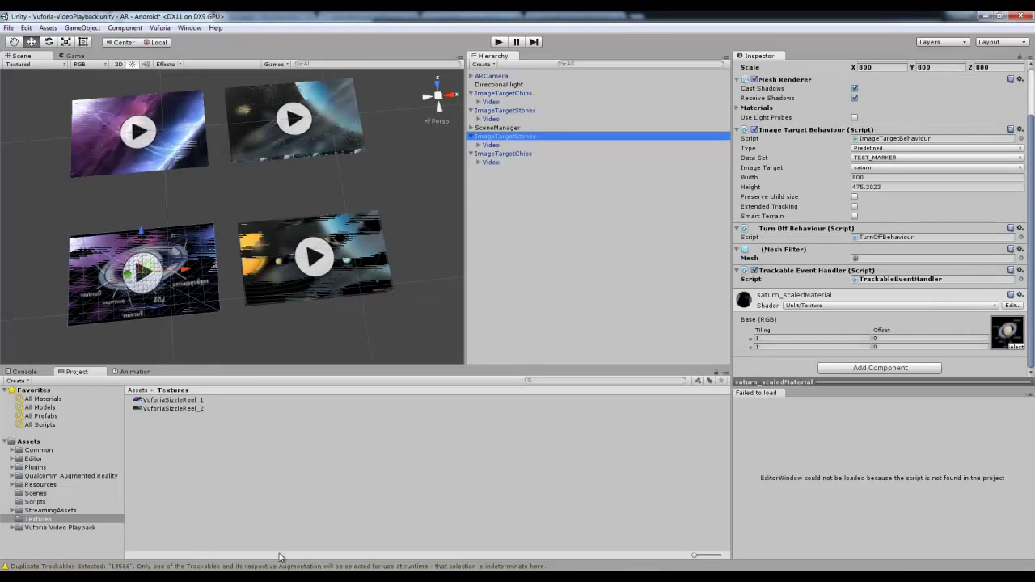
Step: Reveal the Textures folder in Explorer and make copies of VuforiaSizzleReel_1.png and VuforiaSizzleReel_2.png in it
left_click(171, 409)
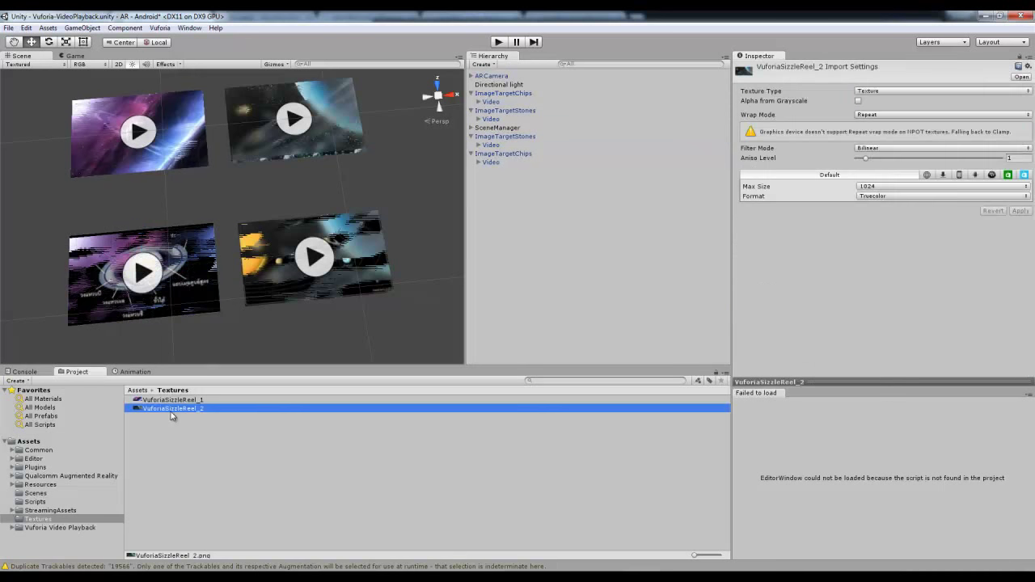
right_click(194, 415)
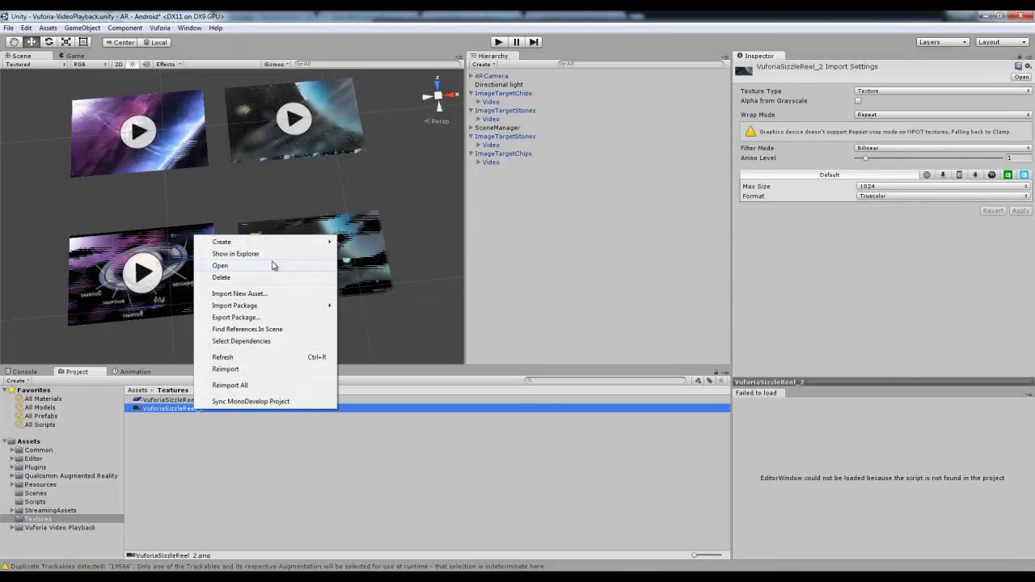
left_click(242, 252)
left_click(154, 201)
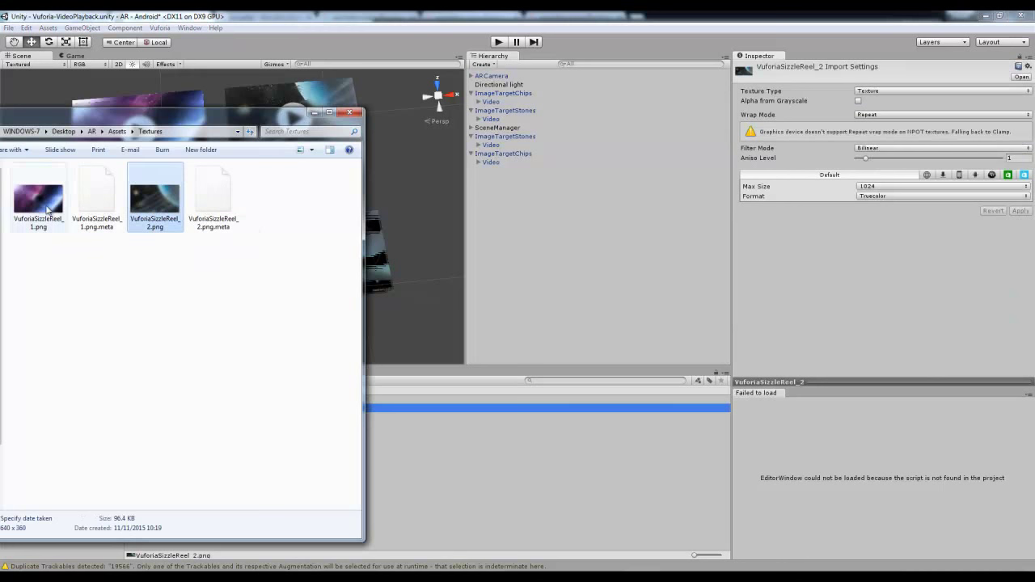
left_click(38, 200, "ctrl")
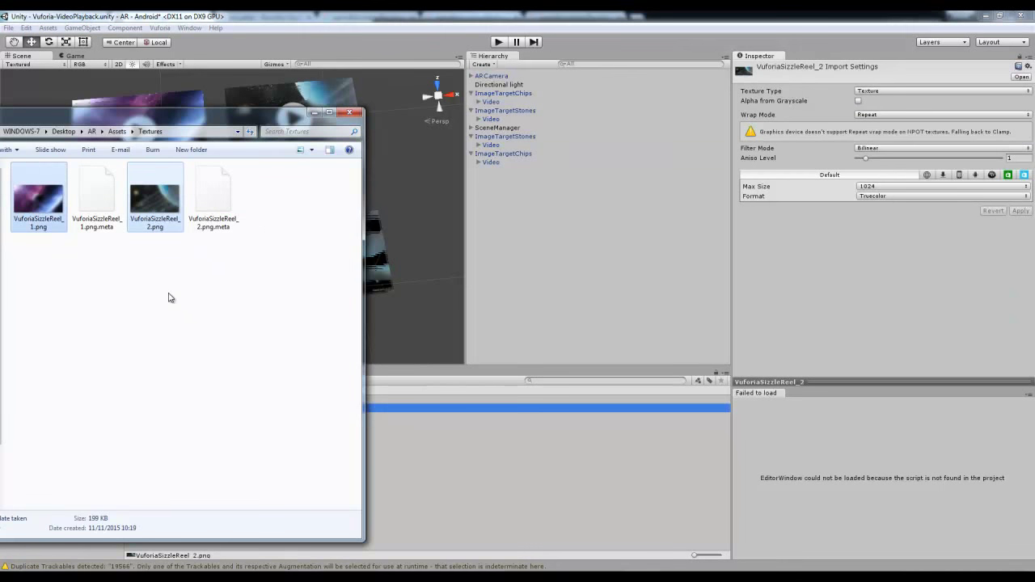
key("ctrl+c")
key("ctrl+v")
Step: Open the original VuforiaSizzleReel_1.png and VuforiaSizzleReel_2.png in Photoshop and bring the AR picture folder forward
left_click(97, 198)
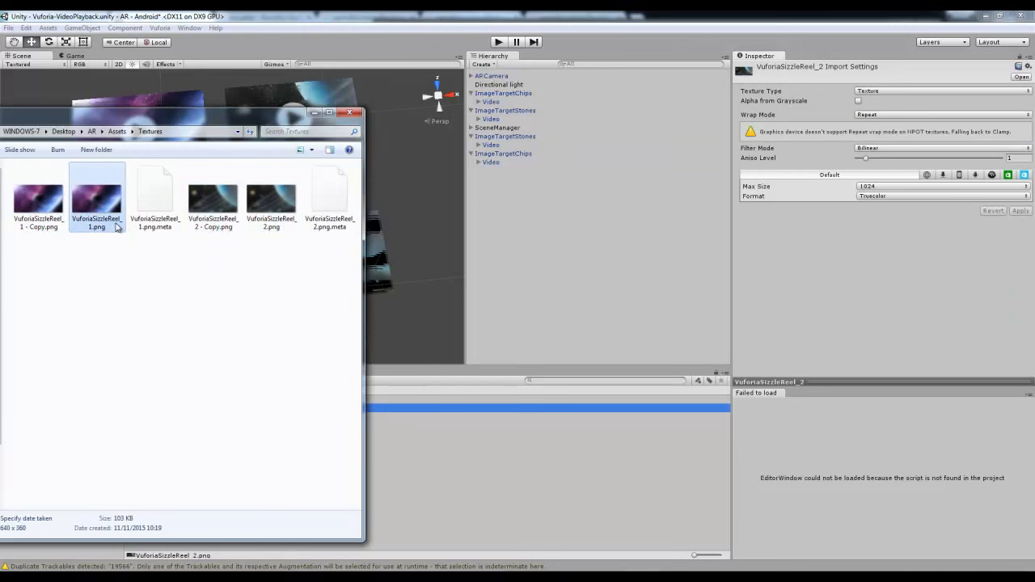
left_click(296, 220, "ctrl")
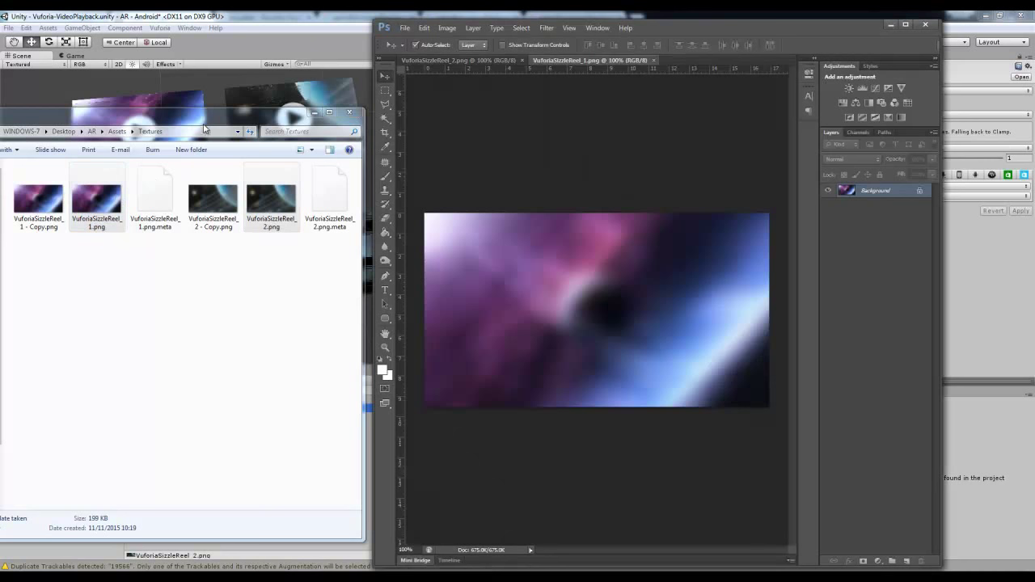
mouse_move(186, 577)
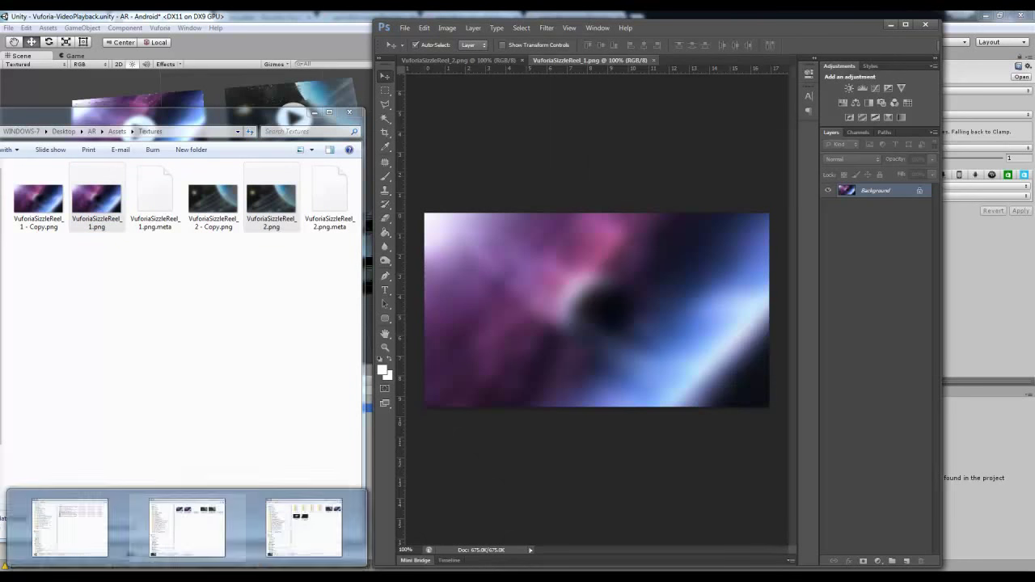
left_click(187, 526)
key("alt+Tab")
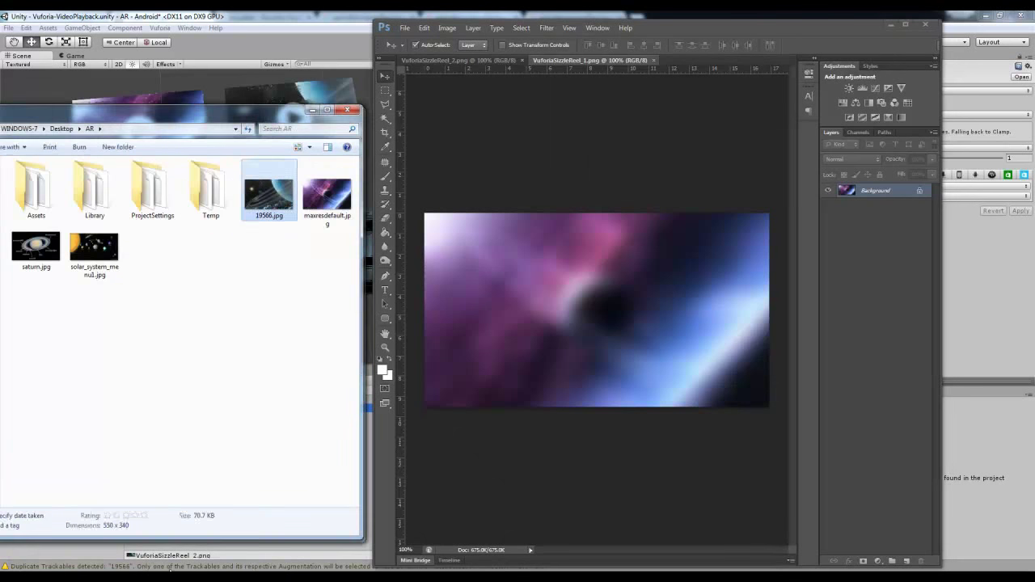
left_click(238, 321)
Step: Cover VuforiaSizzleReel_1.png with saturn.jpg softened by a 12.7-pixel Gaussian Blur, merged into the background, and save and close the file
left_click_drag(63, 259, 591, 158)
left_click_drag(761, 212, 773, 204, "alt+shift")
key("Return")
key("ctrl+alt+f")
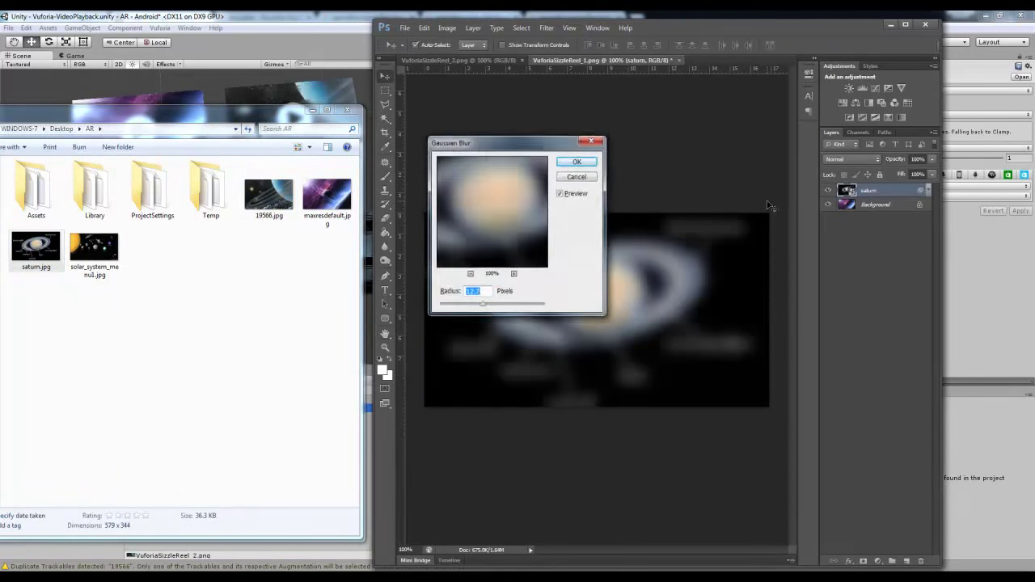
key("Return")
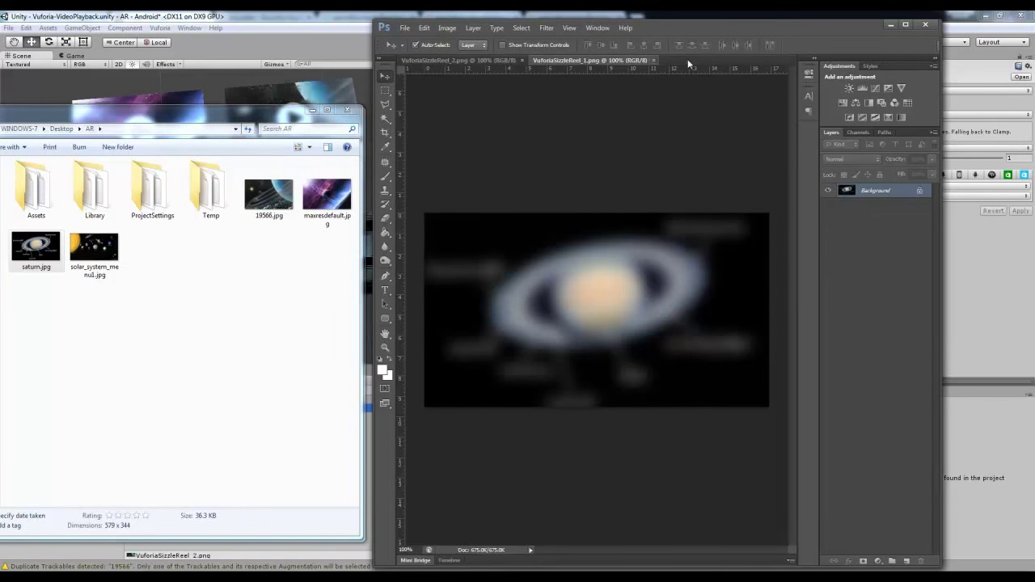
left_click(653, 60)
Step: Cover VuforiaSizzleReel_2.png with solar_system_menu1.jpg softened by a 12.7-pixel Gaussian Blur, merged into the background, and save and close the file
left_click_drag(94, 247, 746, 246)
key("Return")
key("ctrl+alt+f")
left_click(581, 166)
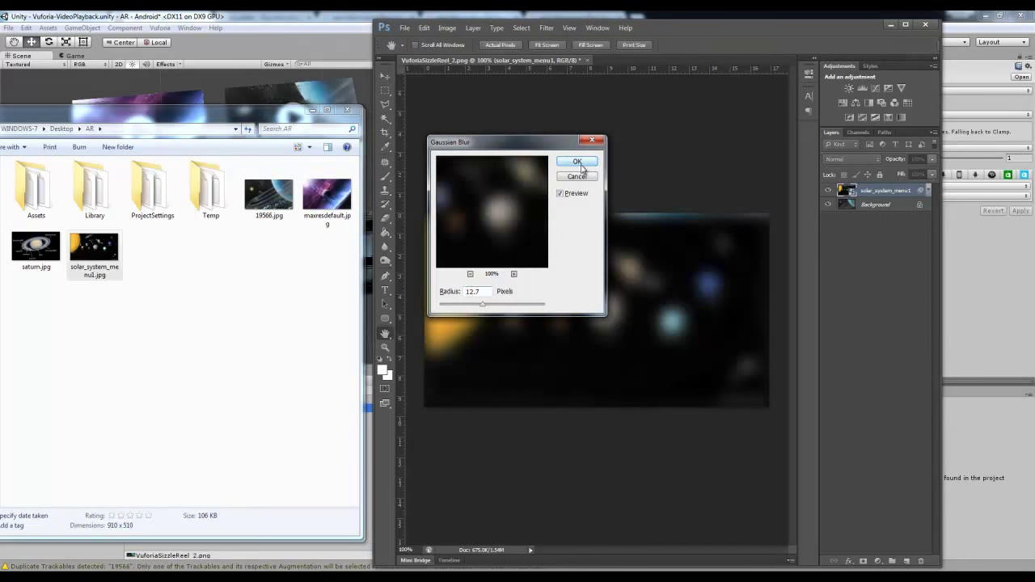
left_click(578, 162)
key("ctrl+e")
key("ctrl+s")
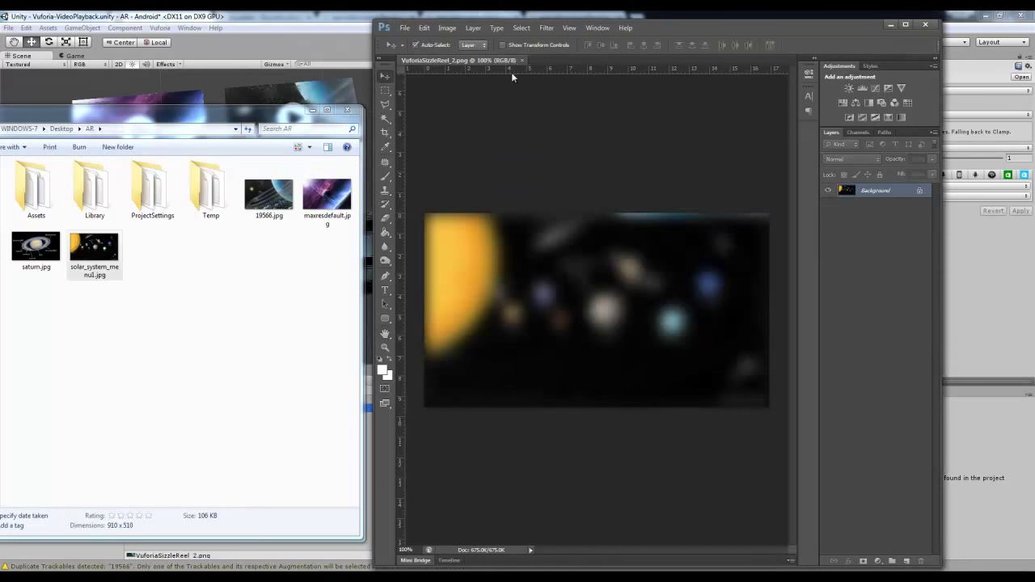
left_click(522, 60)
Step: Return to Unity and inspect the Image Target Behaviour settings of the duplicated ImageTargetChips
key("alt+Tab")
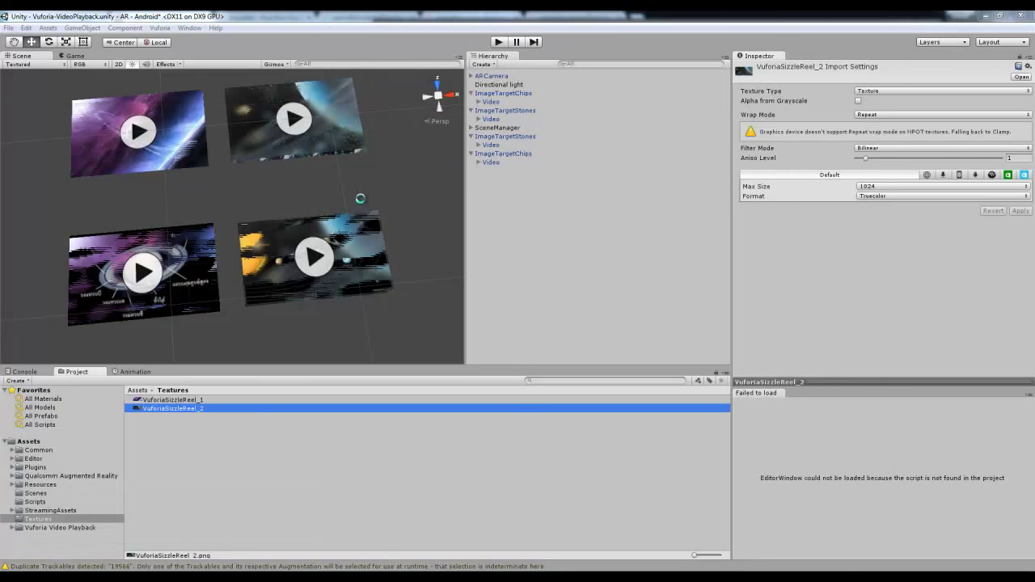
left_click(513, 161)
scroll(919, 328, "down", 3)
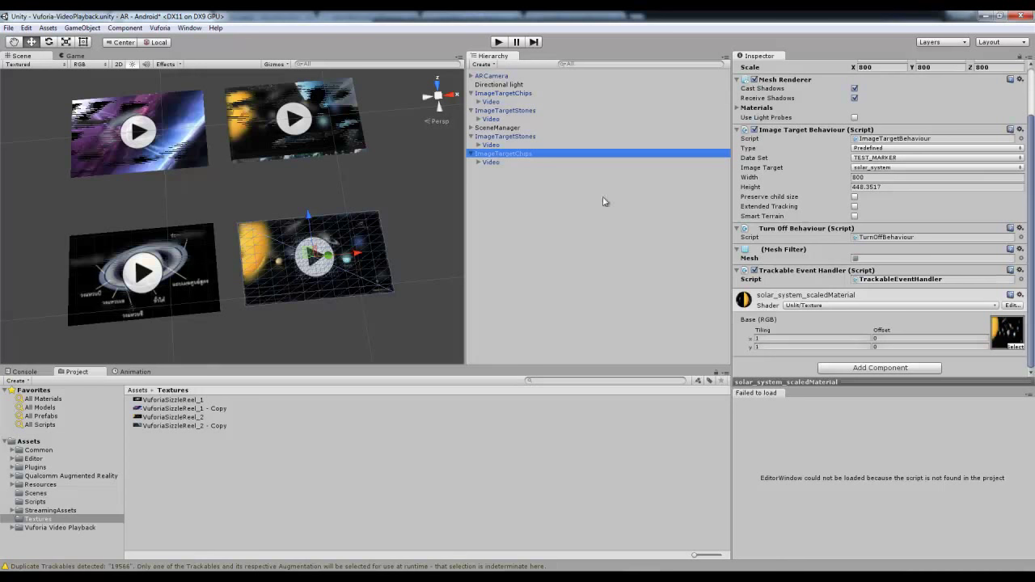
Step: Inspect the Video objects under the duplicated ImageTargetChips and ImageTargetStones, comparing their planes, video paths and keyframe textures
left_click(502, 165)
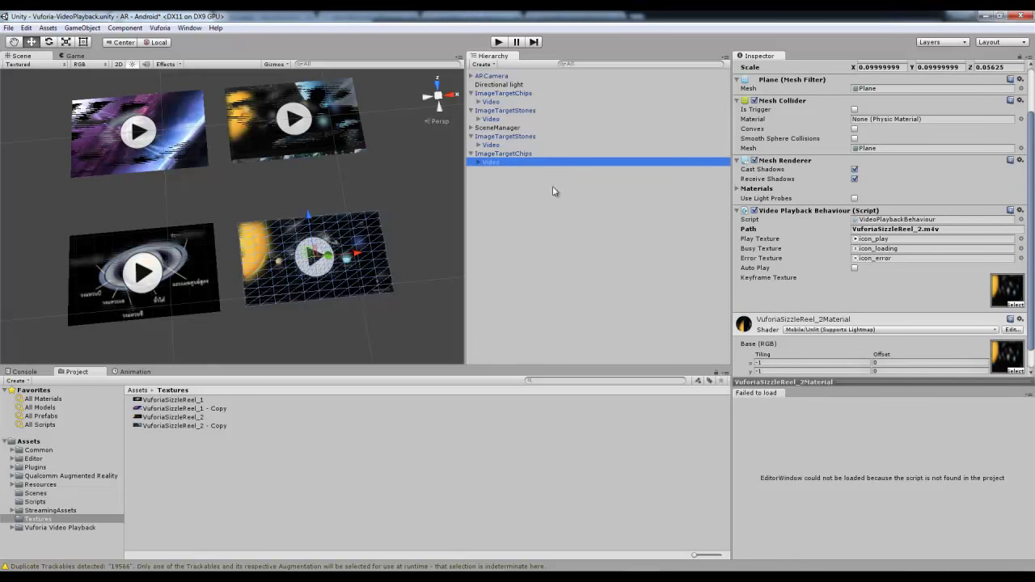
left_click(478, 162)
left_click(501, 153)
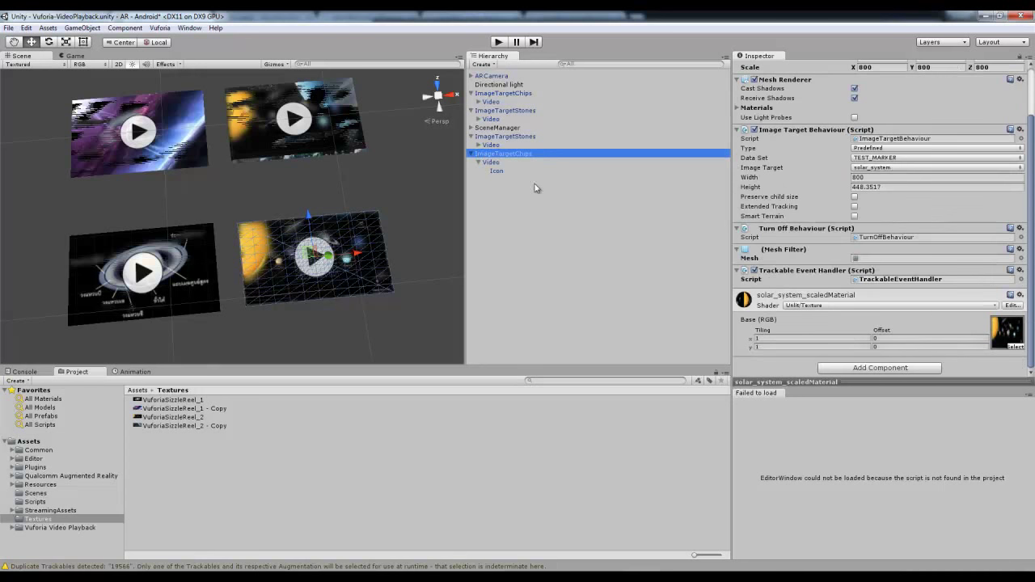
left_click_drag(275, 244, 247, 210, "alt")
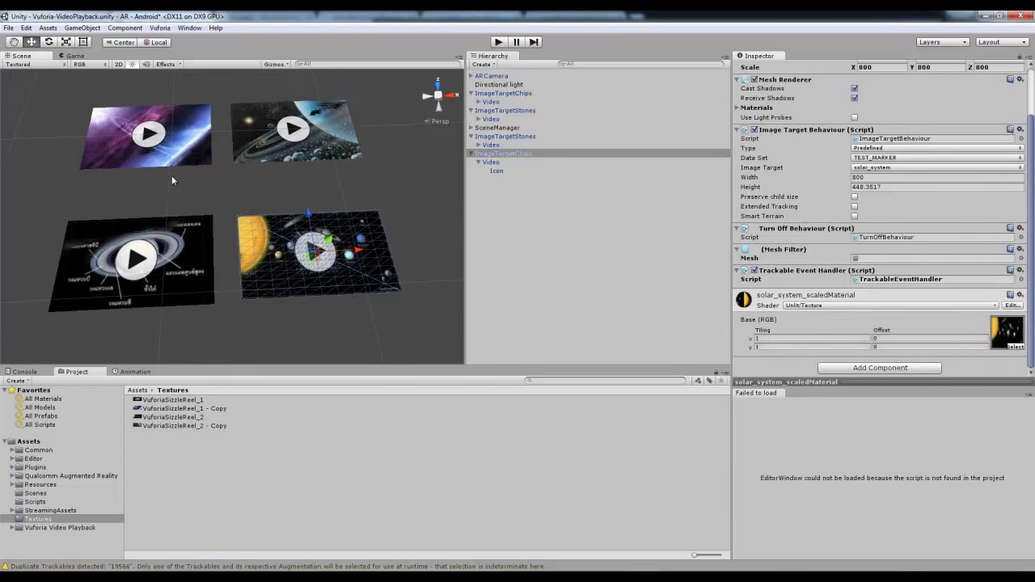
left_click(476, 163)
scroll(1001, 285, "down", 1)
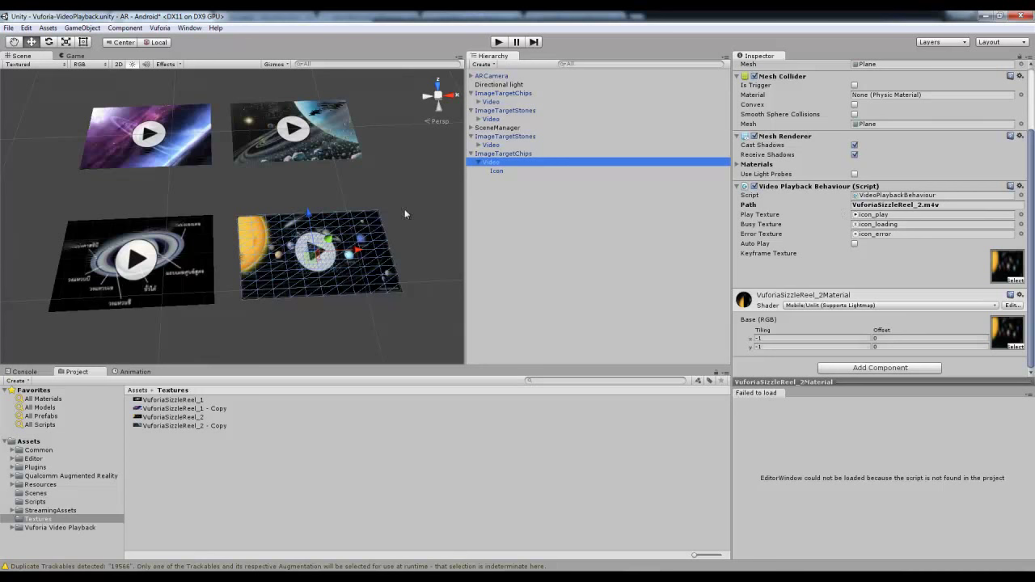
mouse_move(346, 218)
left_mouse_down("alt")
mouse_move(369, 192)
mouse_move(335, 214)
mouse_move(338, 248)
mouse_move(358, 211)
left_mouse_up("alt")
key("ctrl+z")
left_click_drag(327, 154, 336, 180, "alt")
left_click(526, 145)
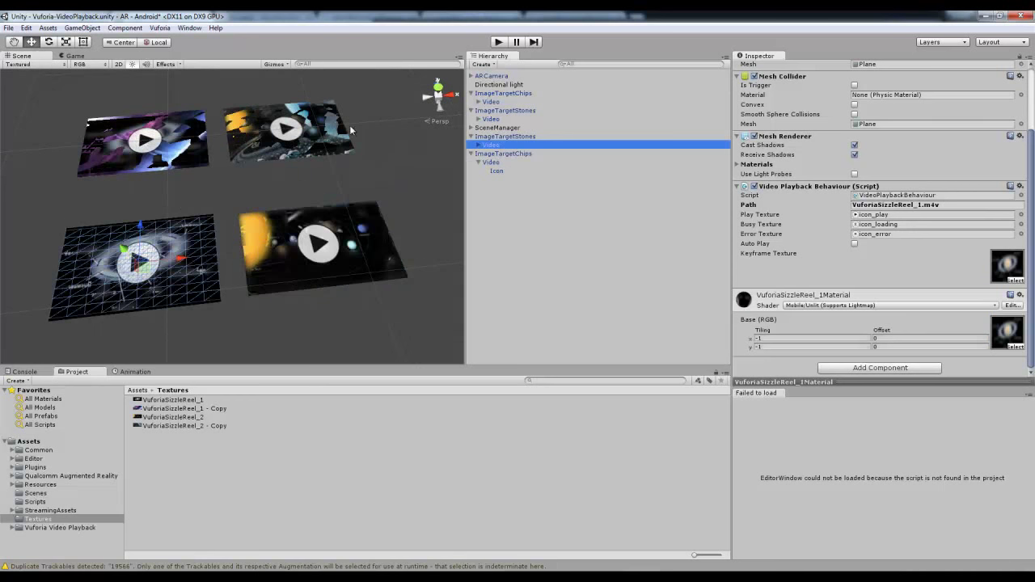
mouse_move(144, 238)
left_mouse_down("alt")
mouse_move(153, 287)
mouse_move(123, 215)
mouse_move(131, 234)
left_mouse_up("alt")
left_click_drag(360, 134, 358, 160, "alt")
Step: Set the keyframe texture of the original ImageTargetStones' Video to VuforiaSizzleReel_1 - Copy
left_click(503, 120)
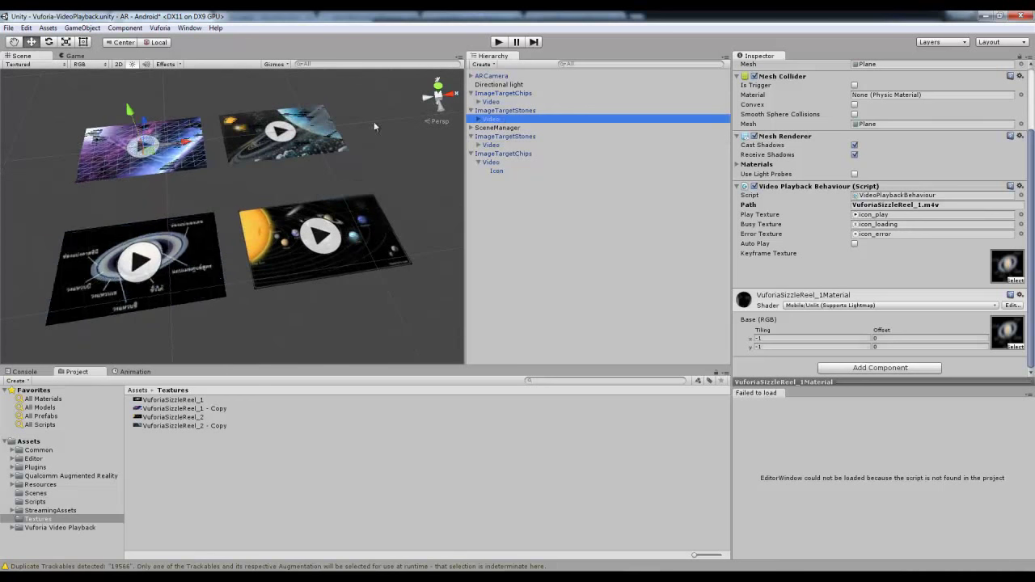
left_click_drag(226, 123, 222, 125, "alt")
left_click_drag(125, 117, 110, 97)
left_click_drag(269, 139, 274, 151, "alt")
key("ctrl+z")
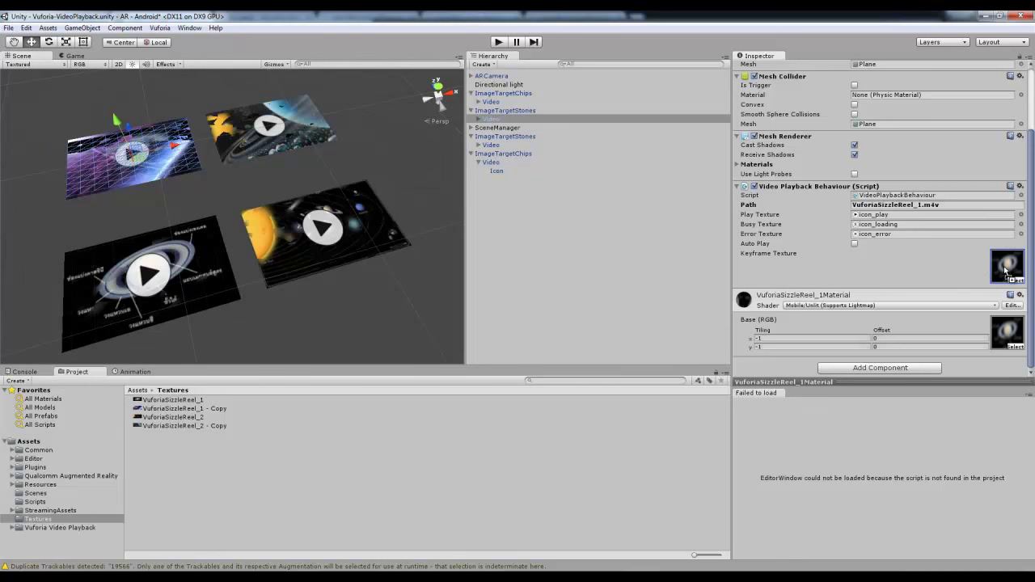
left_click_drag(1006, 271, 1007, 269)
left_click(534, 112)
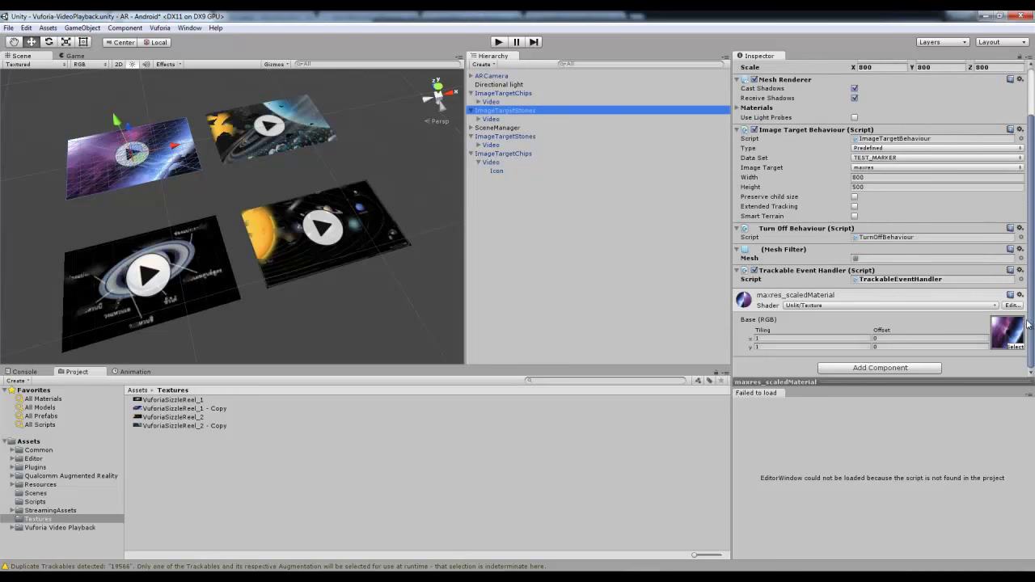
left_click(534, 119)
left_click_drag(296, 162, 247, 324, "alt")
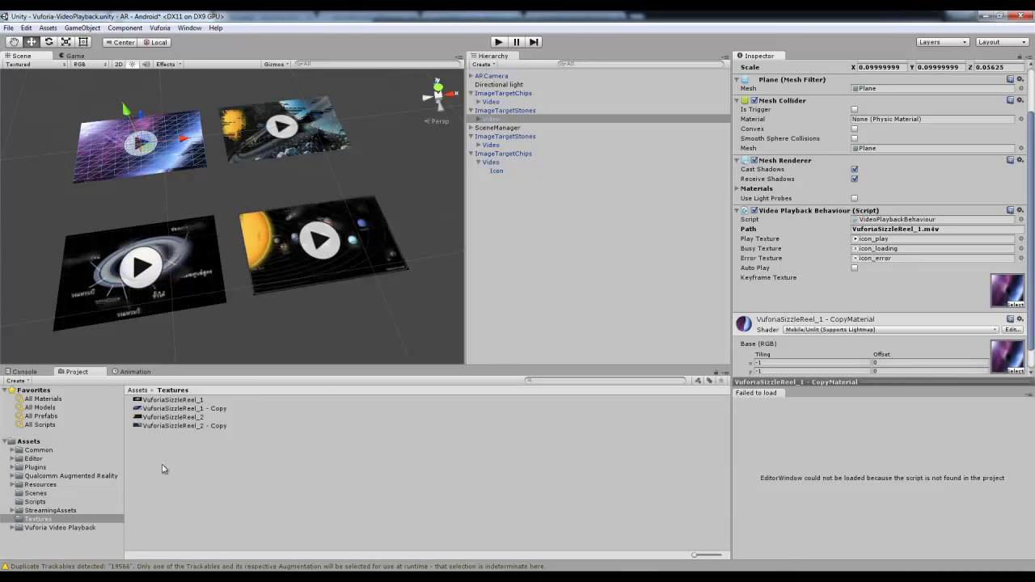
Step: Examine the TEST_MARKER data in StreamingAssets/QCAR and the Image Target Behaviour settings of the original ImageTargetStones
left_click(82, 510)
double_click(158, 400)
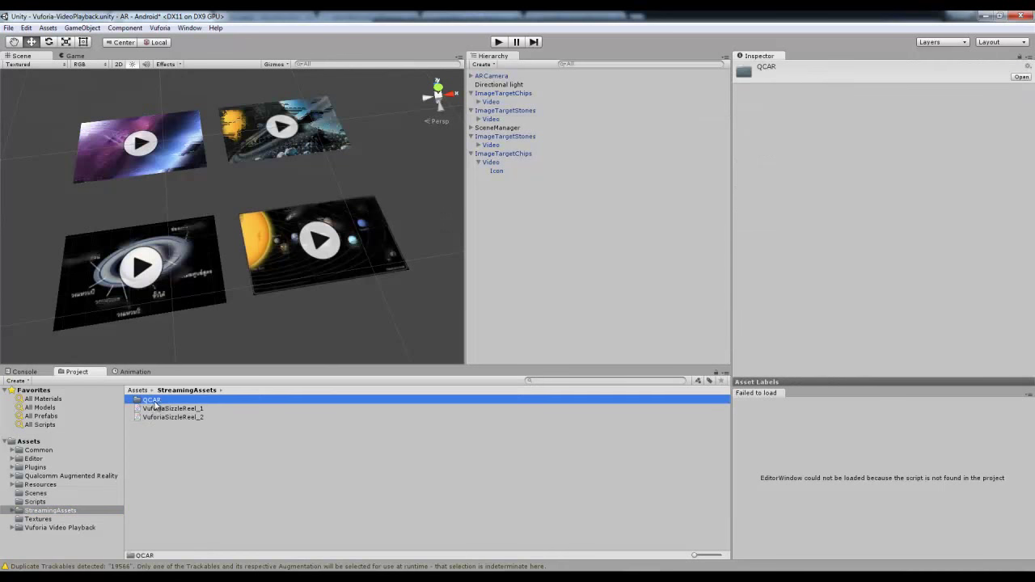
left_click(163, 426)
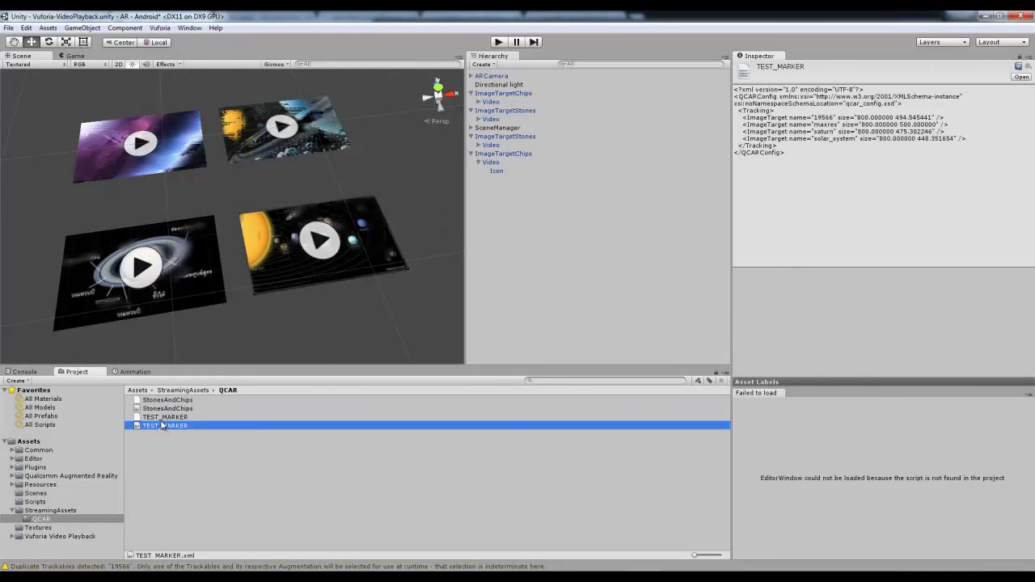
left_click(558, 111)
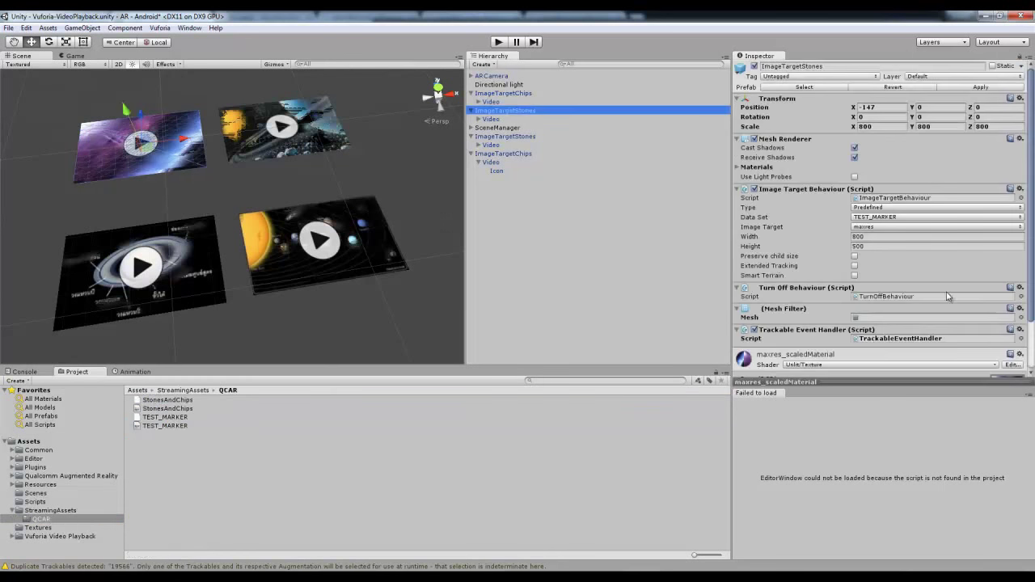
scroll(912, 280, "down", 2)
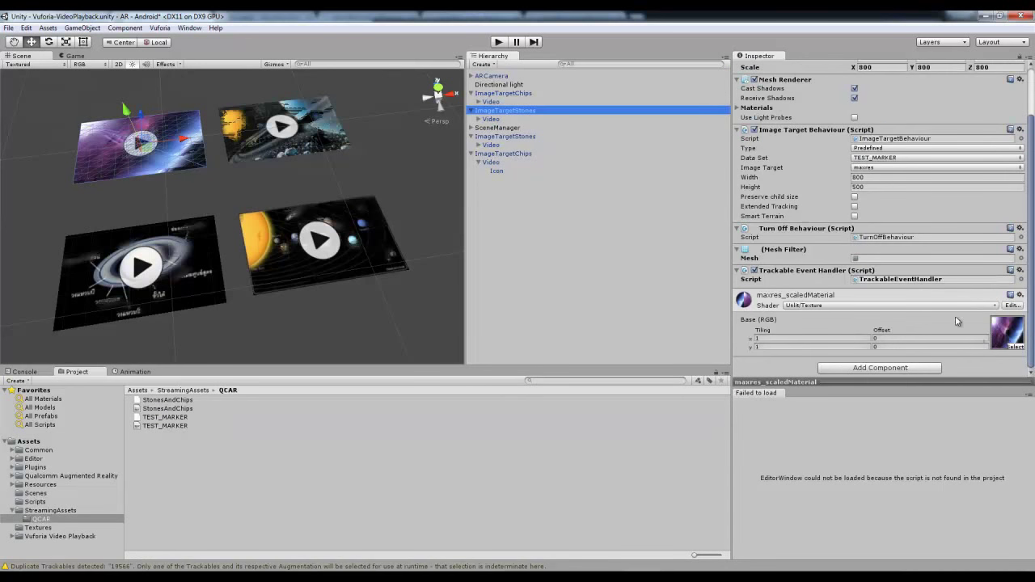
Step: Set the keyframe texture of the original ImageTargetChips' Video to VuforiaSizzleReel_2 - Copy from the Textures folder
left_click(490, 102)
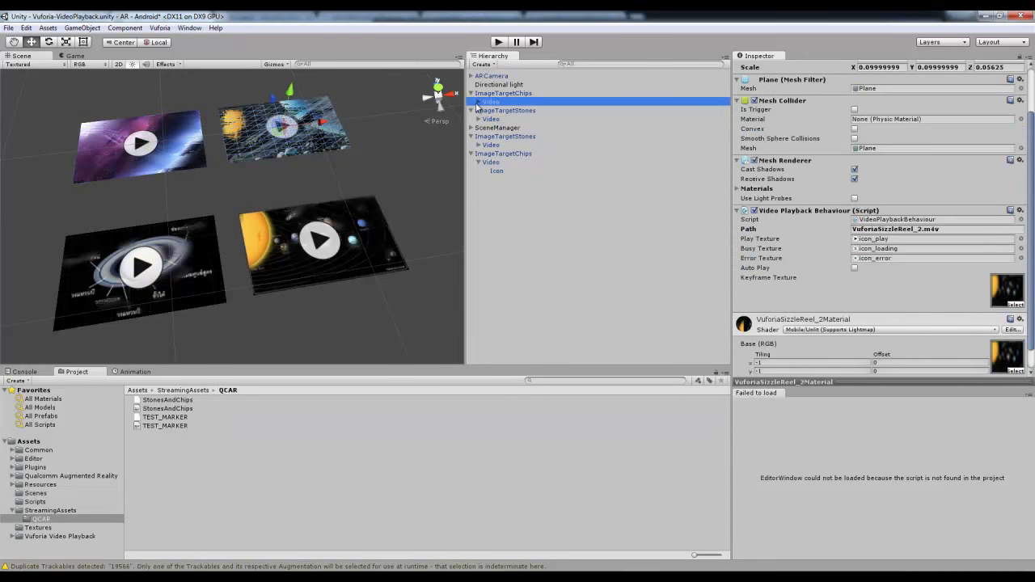
mouse_move(291, 92)
left_mouse_down()
mouse_move(290, 117)
mouse_move(290, 92)
left_mouse_up()
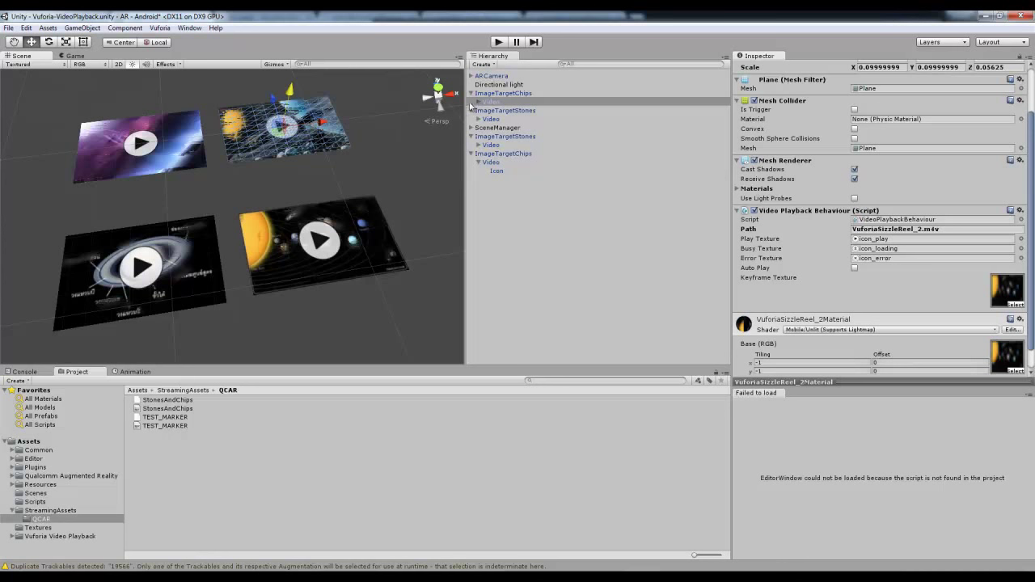
mouse_move(294, 91)
left_mouse_down()
mouse_move(283, 158)
mouse_move(281, 127)
mouse_move(305, 97)
left_mouse_up()
key("ctrl+z")
left_click(546, 93)
left_click(547, 102)
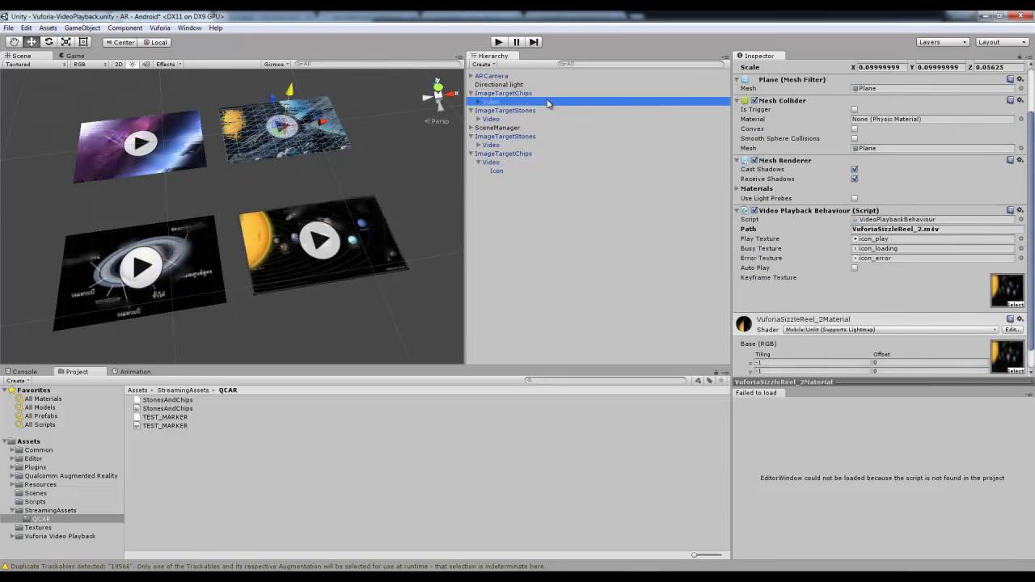
left_click(50, 511)
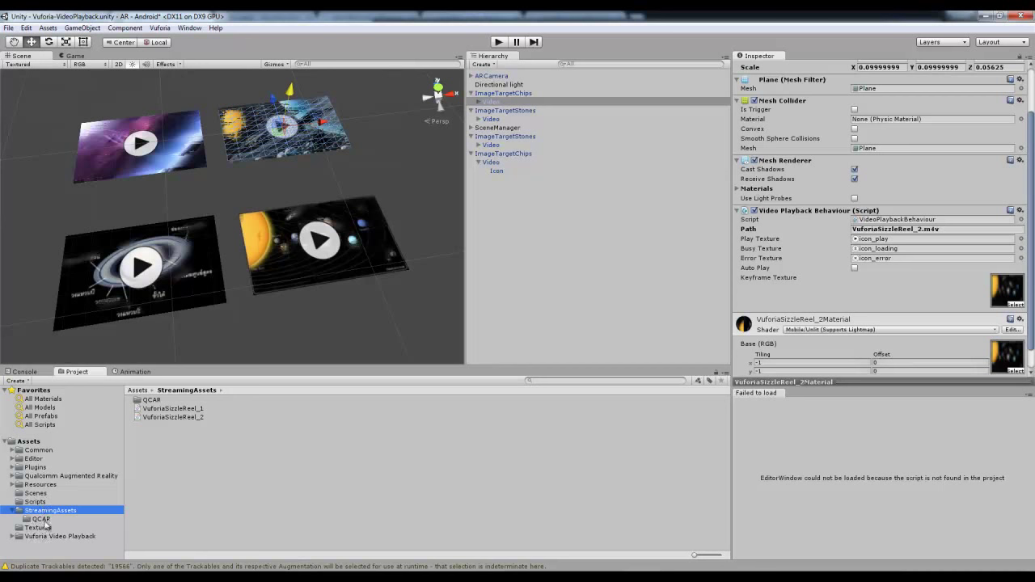
left_click(49, 526)
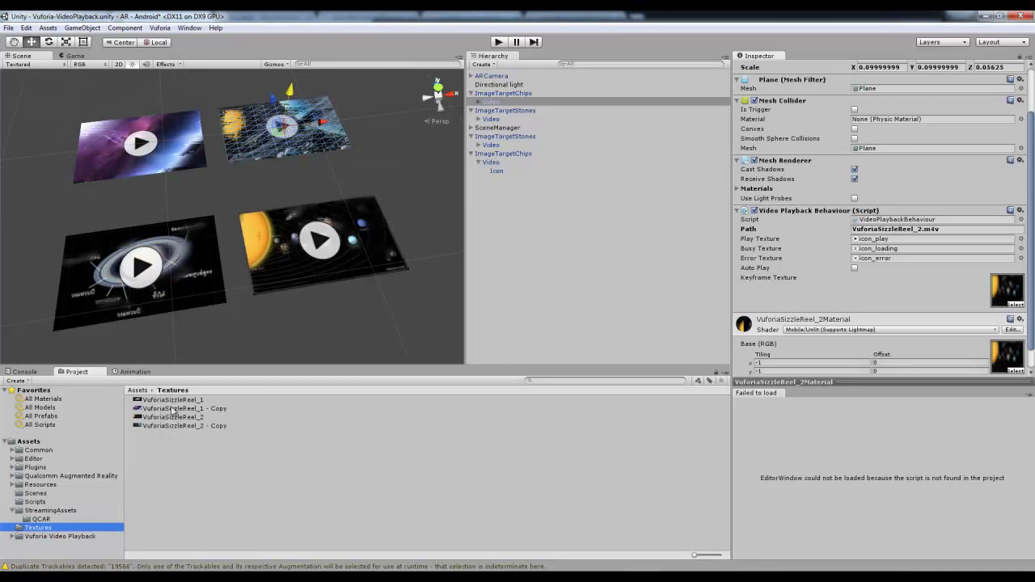
left_click_drag(170, 426, 1011, 292)
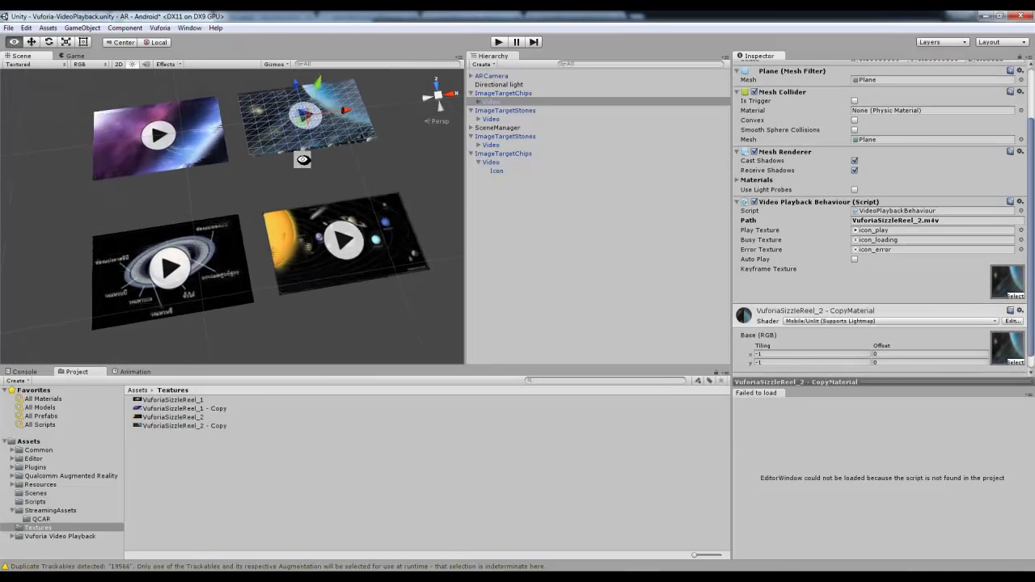
Step: Shift all four Video planes aside together to compare them with the targets underneath, and undo the move
left_click(520, 120, "ctrl")
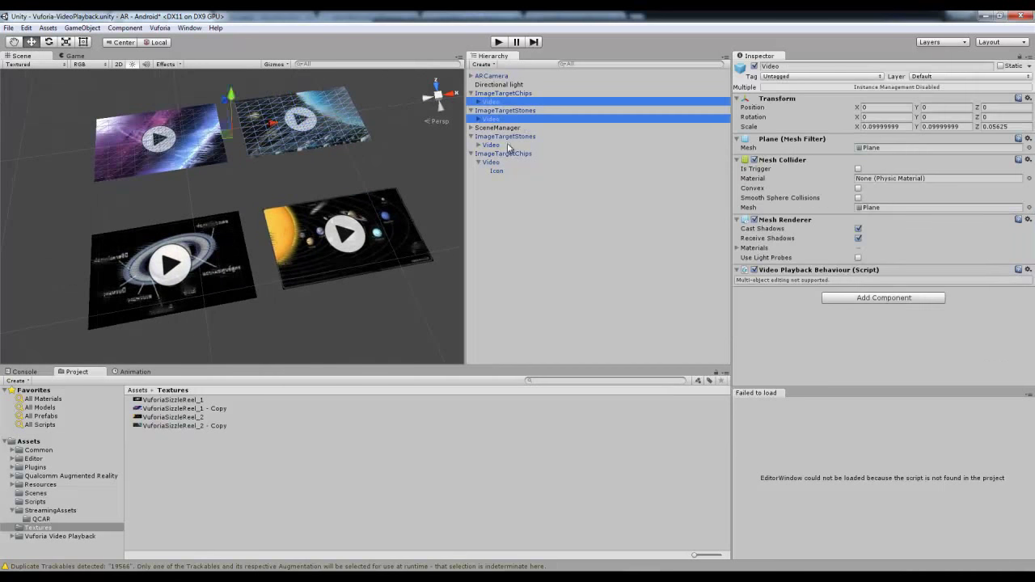
left_click(511, 145, "ctrl")
left_click(509, 162, "ctrl")
left_click_drag(243, 161, 275, 161)
key("ctrl+z")
left_click(341, 167)
left_click_drag(345, 173, 346, 152, "alt")
middle_click_drag(284, 171, 270, 194)
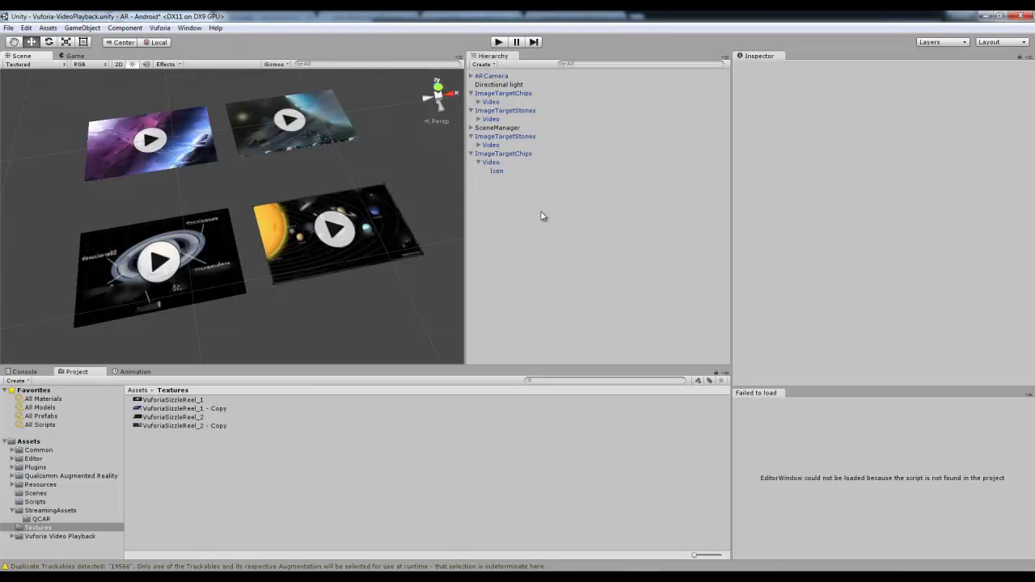
Step: Delete the Video objects from the duplicated ImageTargetStones and ImageTargetChips, and check the settings of the two bare targets
left_click(492, 163)
left_click(493, 146, "ctrl")
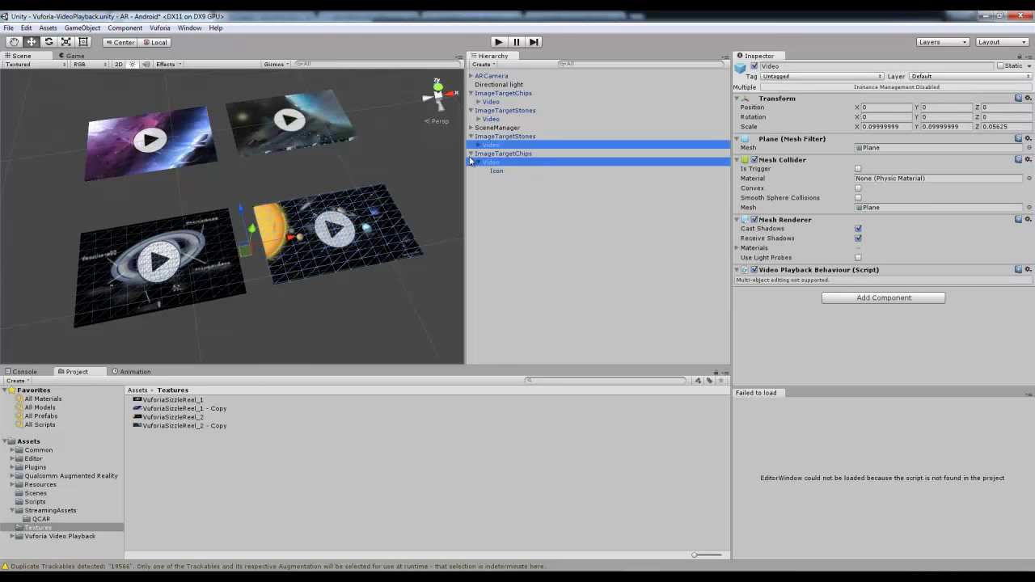
left_click(529, 147)
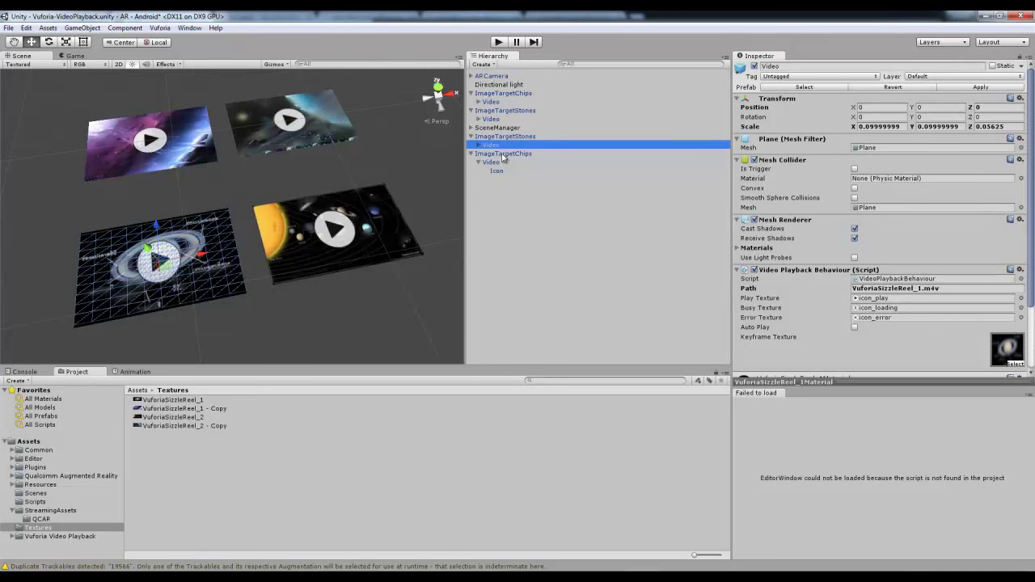
left_click(512, 189)
left_click(503, 145)
left_click(499, 162, "ctrl")
right_click(499, 163)
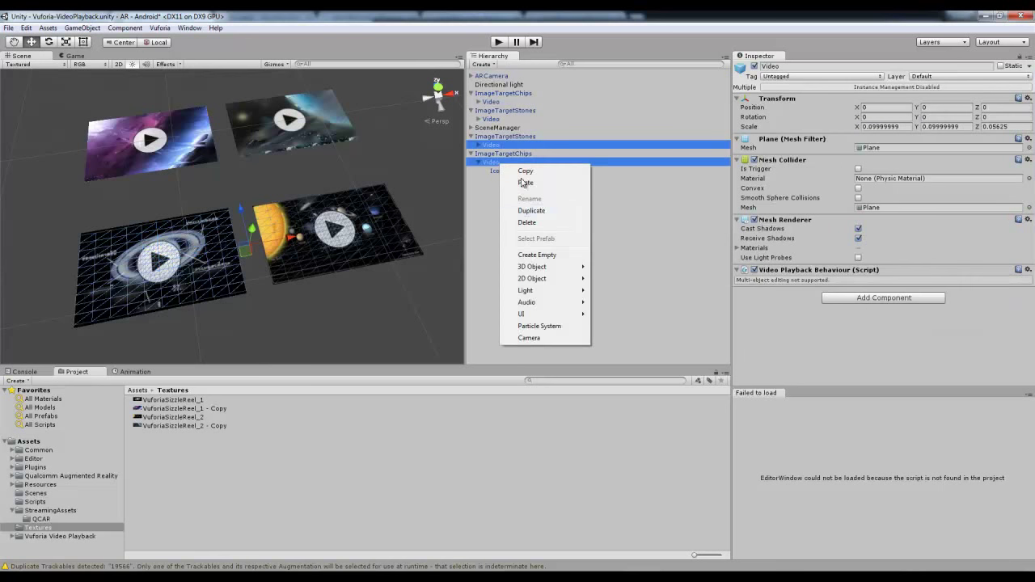
left_click(526, 221)
left_click(499, 144)
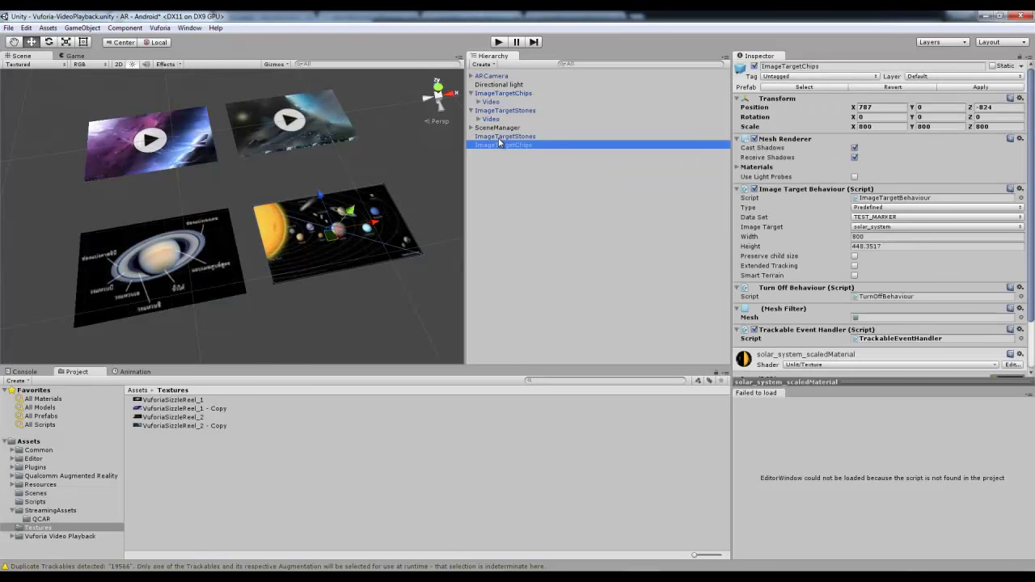
left_click(499, 136)
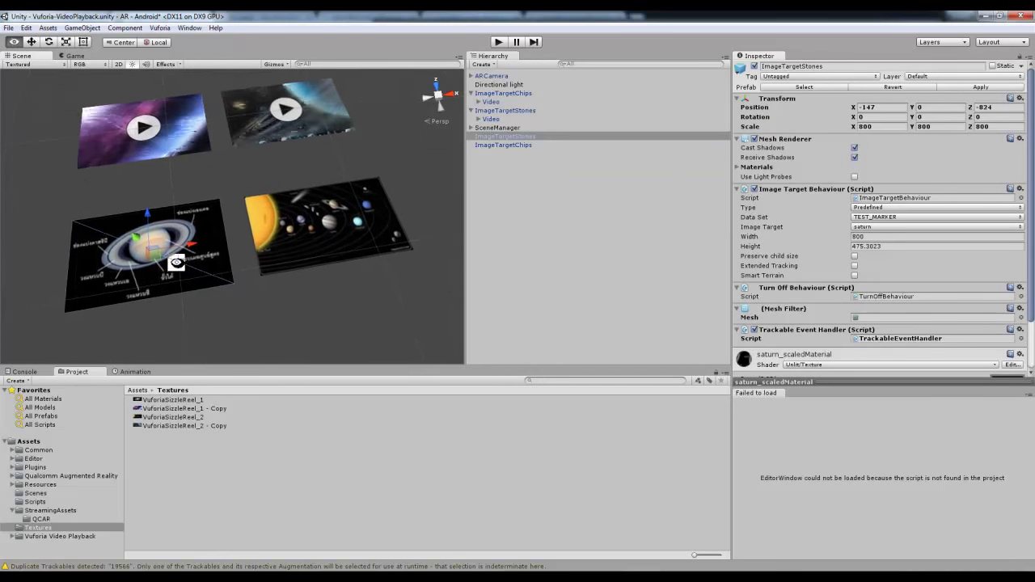
scroll(965, 286, "down", 3)
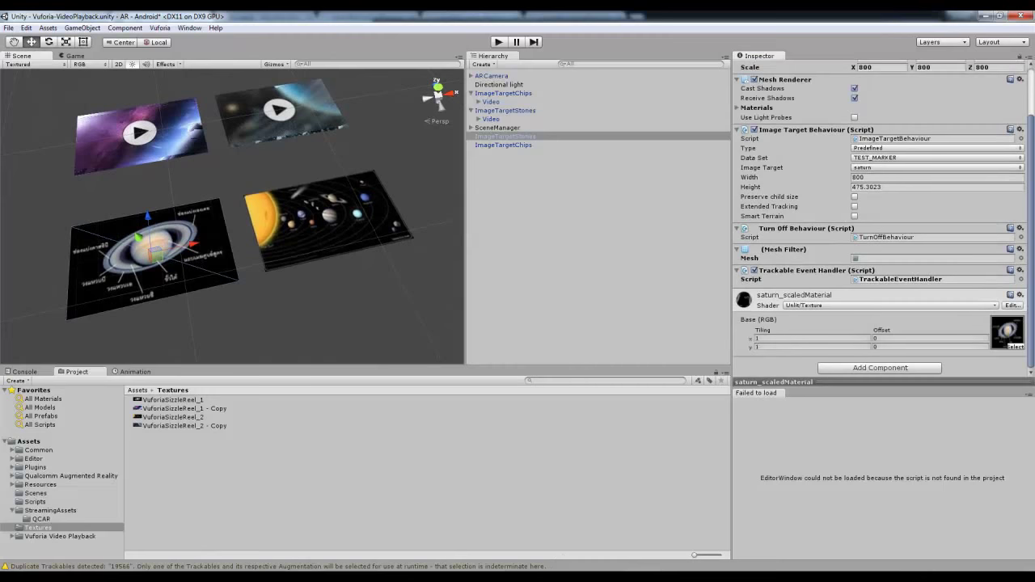
Step: Switch to Maya, create a polygon sphere at the grid origin, scale it up uniformly and display it shaded
mouse_move(531, 576)
left_click(558, 521)
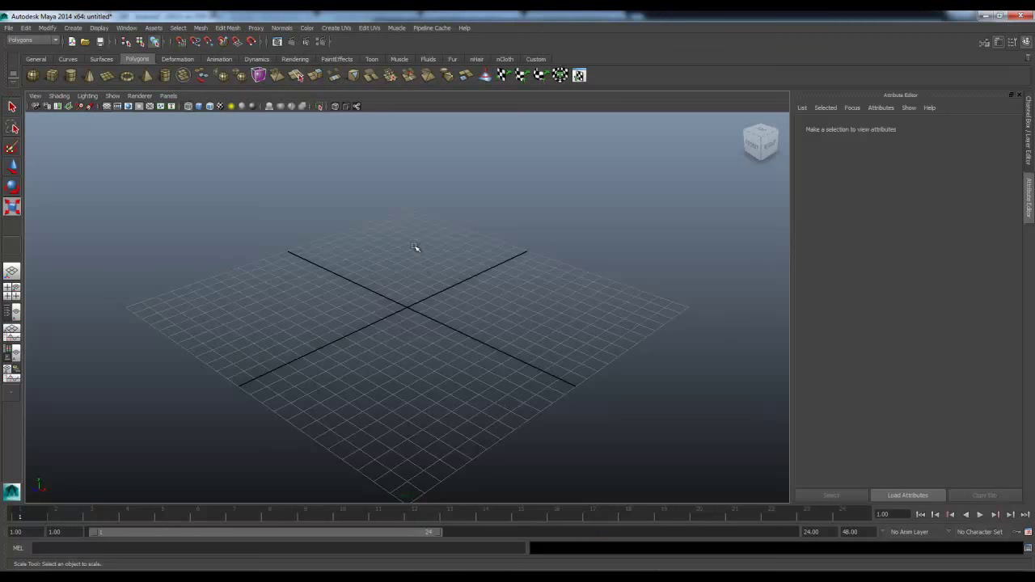
left_click(33, 75)
left_click_drag(485, 316, 511, 310, "alt")
mouse_move(406, 308)
left_mouse_down()
mouse_move(490, 280)
mouse_move(501, 266)
mouse_move(493, 280)
left_mouse_up()
key("5")
left_click(522, 253)
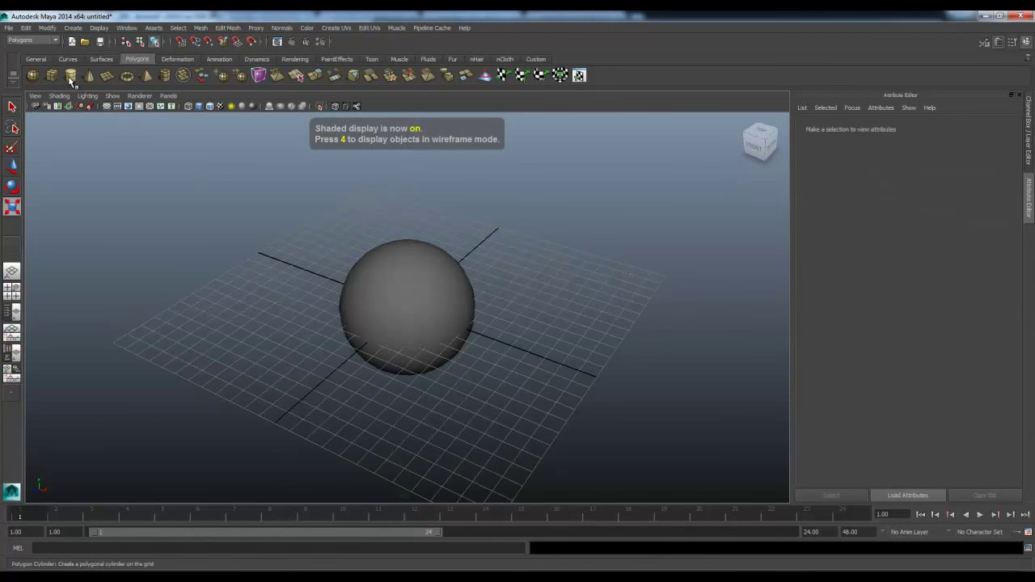
Step: Create a polygon cylinder around the sphere and scale it into a flat disc of about 8.63 by 0.16 by 8.63
left_click(71, 77)
left_click_drag(407, 307, 530, 267)
left_click_drag(406, 262, 493, 299)
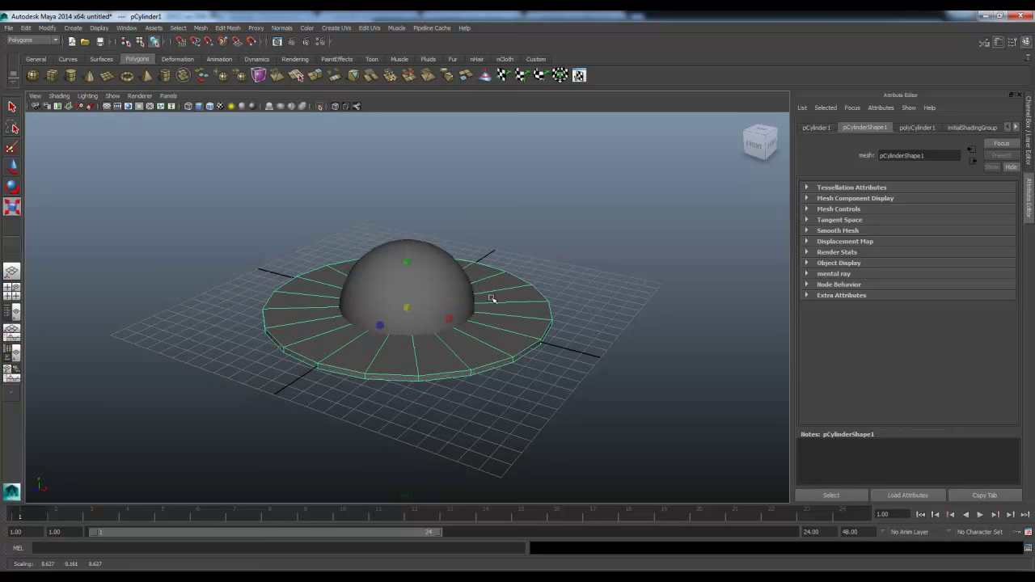
Step: Set the disc's axis subdivisions to 100
key("ctrl+a")
left_click(966, 251)
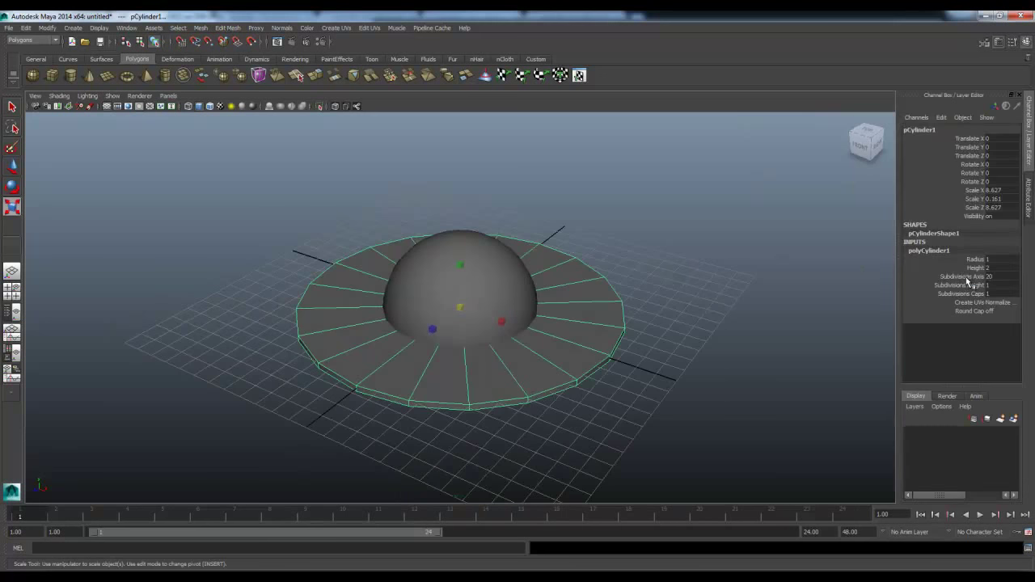
left_click(964, 277)
middle_click_drag(724, 285, 794, 284)
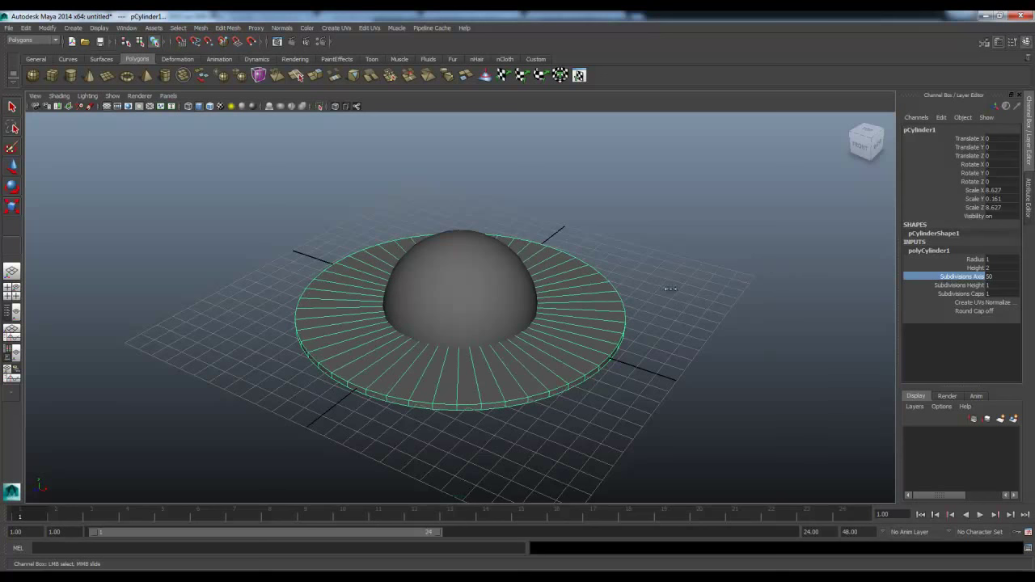
left_click(1005, 276)
type("100")
key("Return")
left_click_drag(855, 287, 816, 305, "alt")
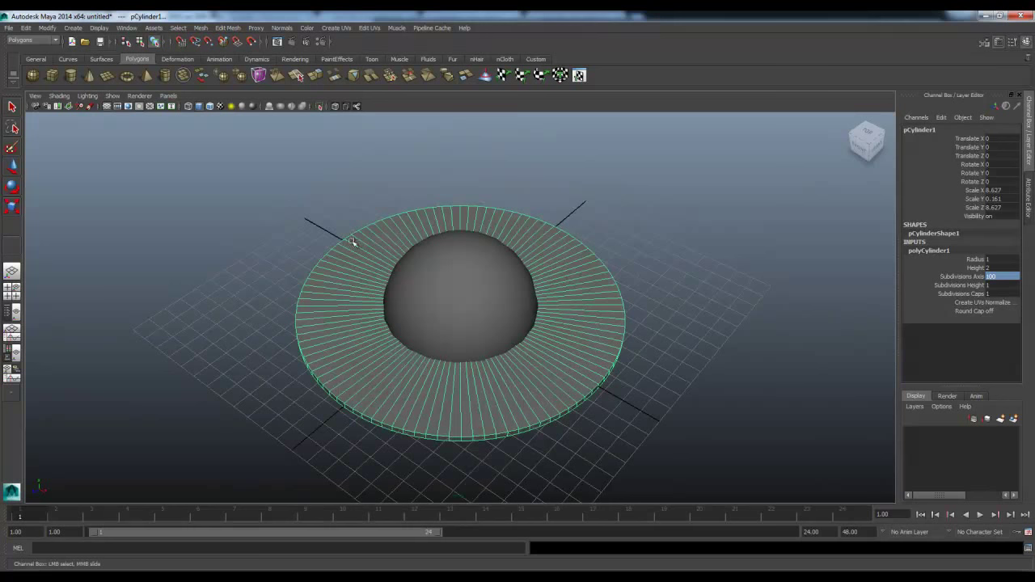
Step: Increase the disc's cap subdivisions to add an inner edge ring around the sphere, and display the models in wireframe
left_click(956, 294)
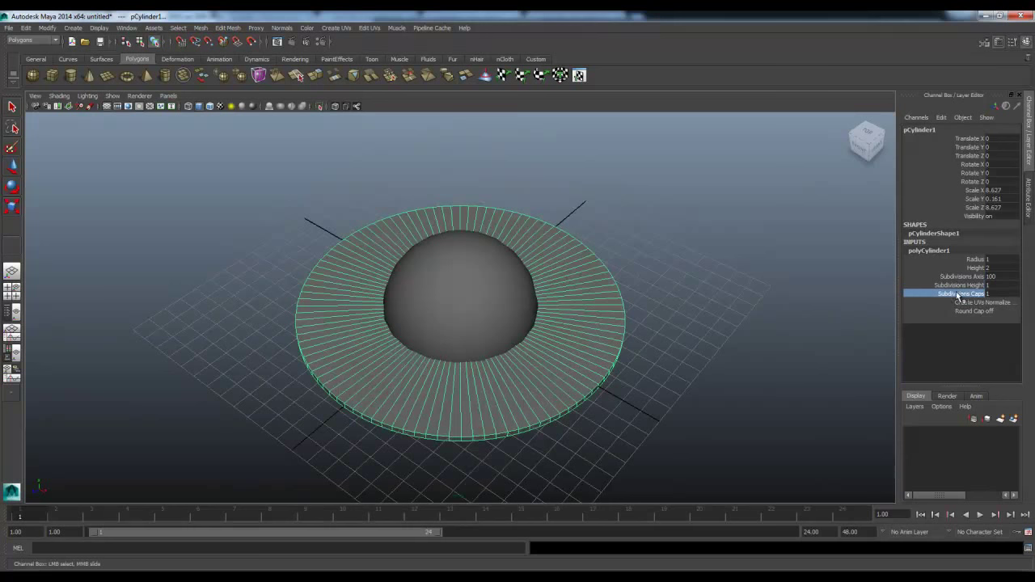
middle_click_drag(788, 304, 800, 302)
key("4")
left_click(689, 326)
left_click_drag(688, 326, 625, 325, "alt")
Step: Stretch the disc vertically and delete its side and bottom faces, keeping only the top cap
left_click(575, 318)
left_click_drag(461, 261, 481, 57)
left_click_drag(475, 340, 477, 251, "alt")
right_click_drag(591, 257, 591, 280)
left_click_drag(693, 276, 121, 450)
key("Delete")
left_click_drag(510, 311, 512, 368, "alt")
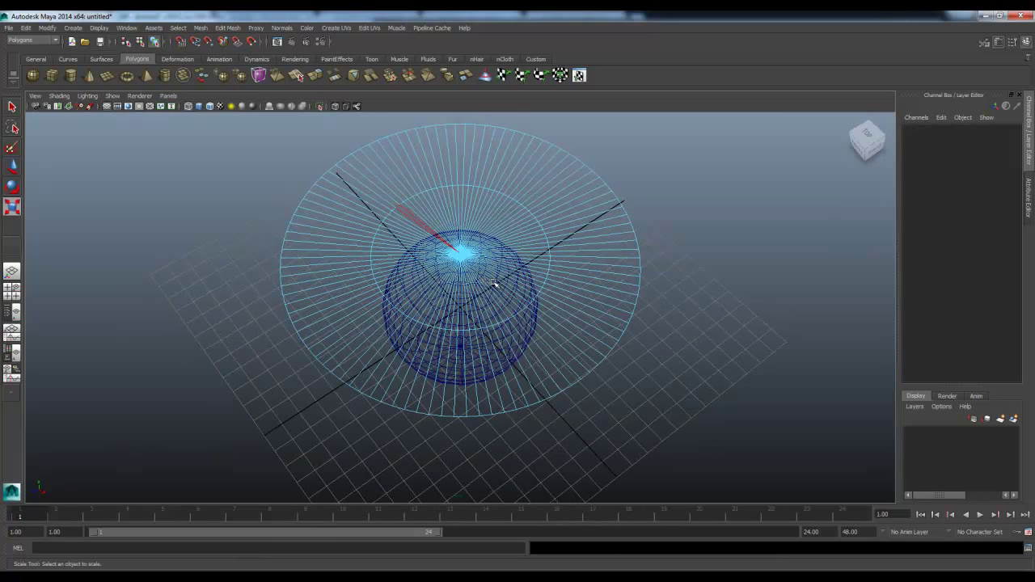
Step: Delete the faces inside the cap's inner edge ring, leaving a flat ring, and reselect it as an object
left_click_drag(492, 282, 494, 284)
key("Delete")
right_click_drag(581, 234, 607, 214)
left_click(570, 299)
Step: Move the ring's pivot vertically up to the centre of the ring's own plane
key("w")
left_click_drag(571, 300, 561, 262, "alt")
key("Insert")
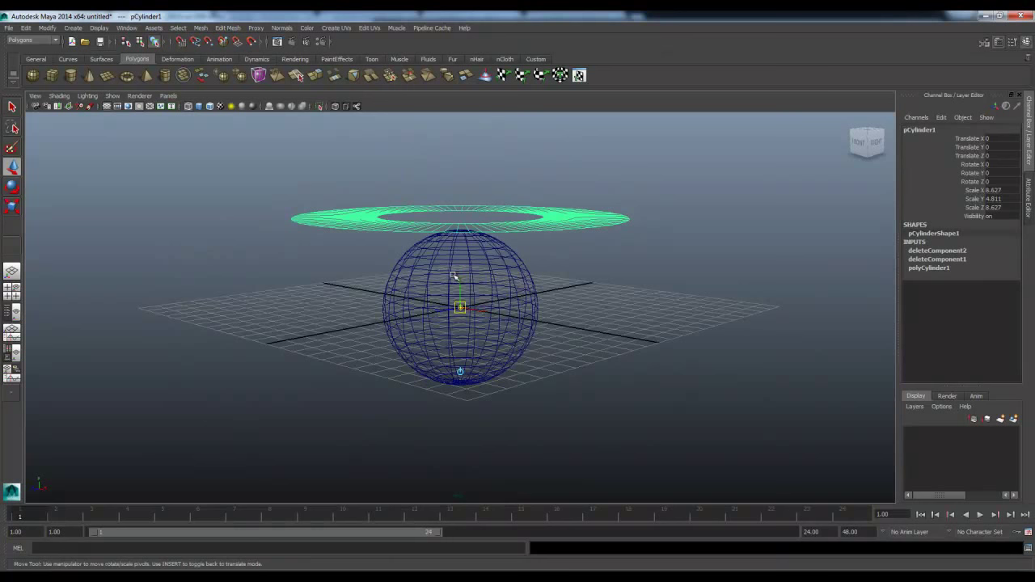
key("Insert")
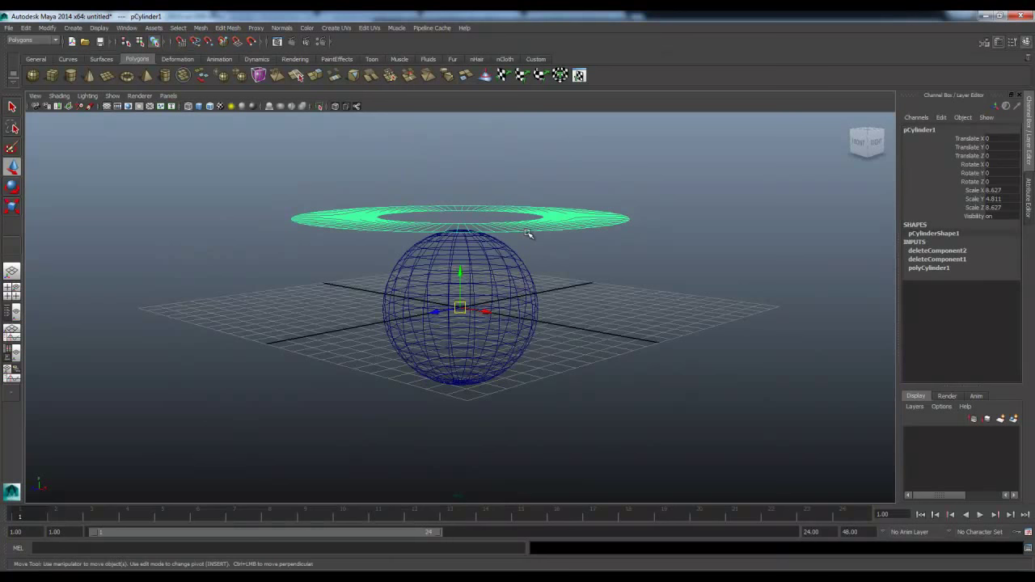
left_click_drag(459, 281, 459, 274)
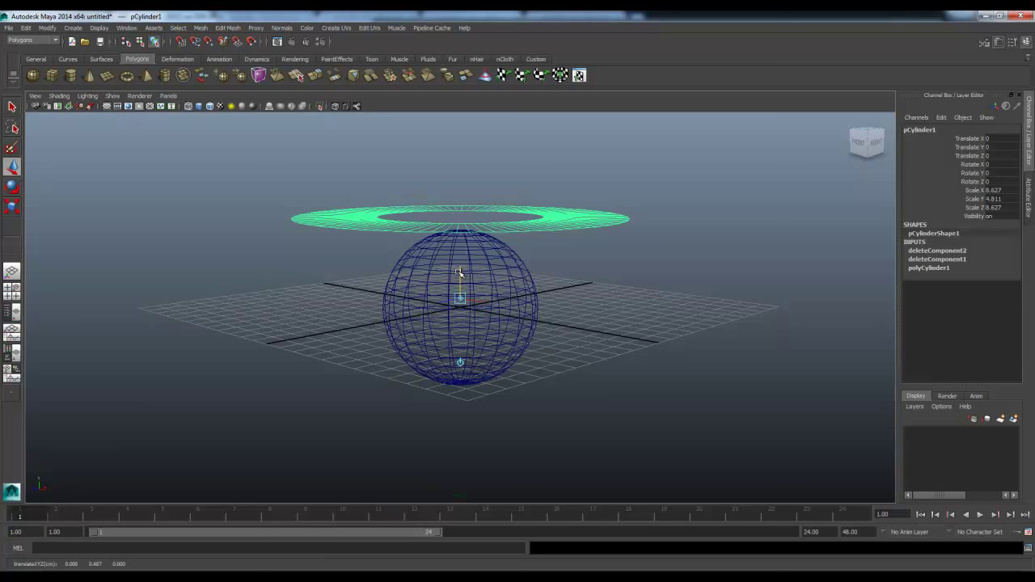
middle_click(546, 231)
key("Insert")
Step: Snap the ring vertically down to the grid origin so it surrounds the middle of the sphere
left_click(461, 179)
left_click_drag(485, 228, 490, 296, "alt")
key("x")
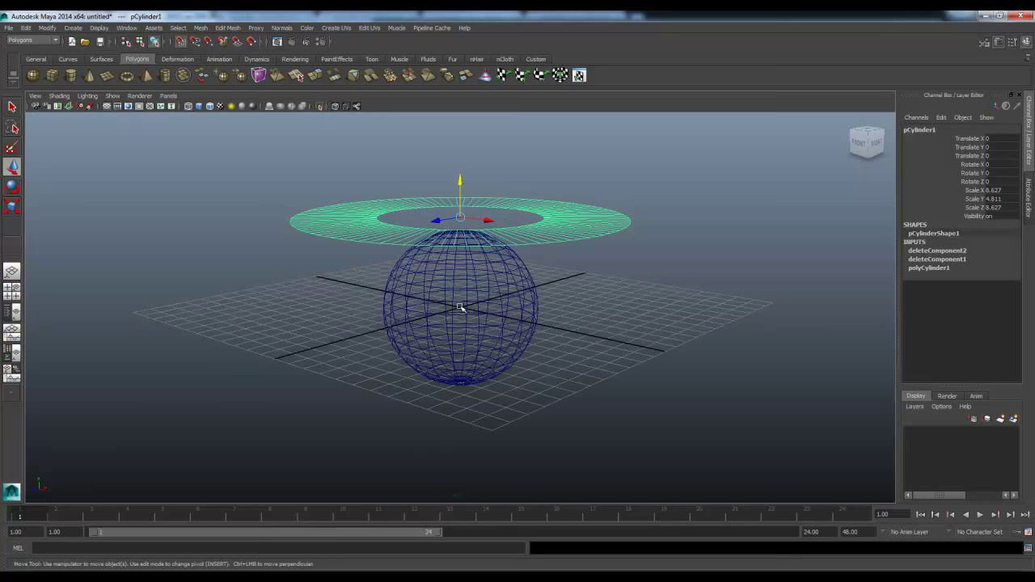
middle_click(460, 307)
Step: Display the models shaded and scale the ring up uniformly to about 10.79 by 6.02 by 10.79
mouse_move(462, 308)
left_mouse_down("alt")
mouse_move(475, 335)
mouse_move(463, 312)
mouse_move(517, 296)
left_mouse_up("alt")
key("5")
key("r")
left_click(695, 302)
left_click_drag(676, 251, 550, 273, "alt")
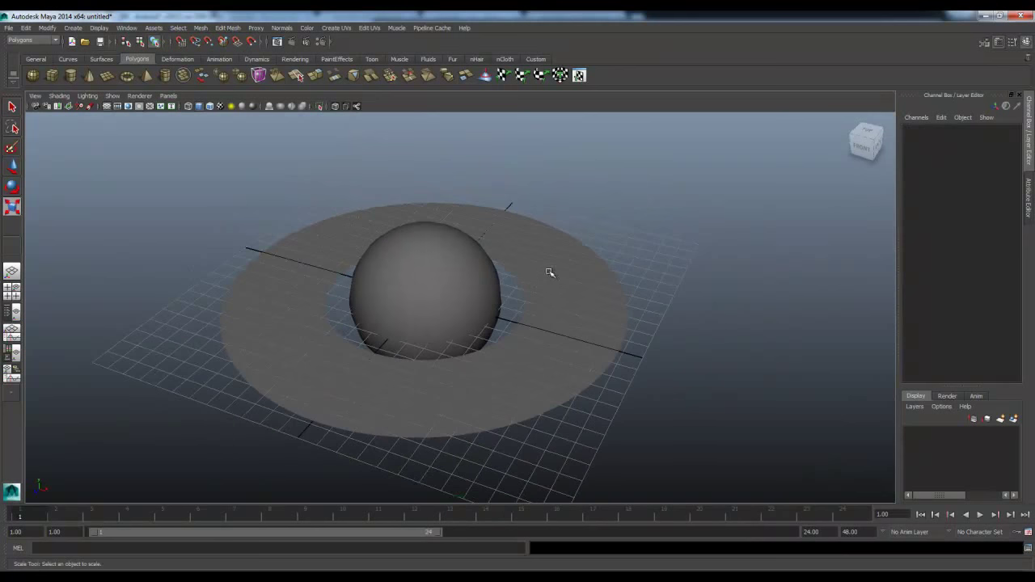
Step: Enable Smooth Wireframe for the viewport and check the selected ring around the sphere
left_click(60, 96)
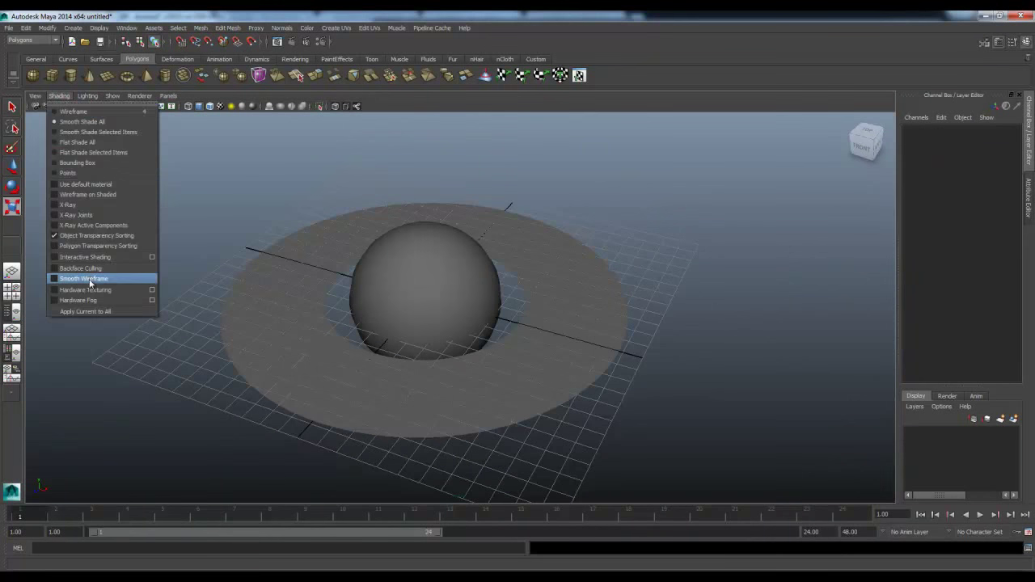
left_click(89, 278)
mouse_move(529, 321)
left_mouse_down("alt")
mouse_move(557, 228)
mouse_move(557, 315)
mouse_move(556, 241)
mouse_move(543, 321)
left_mouse_up("alt")
left_click(555, 302)
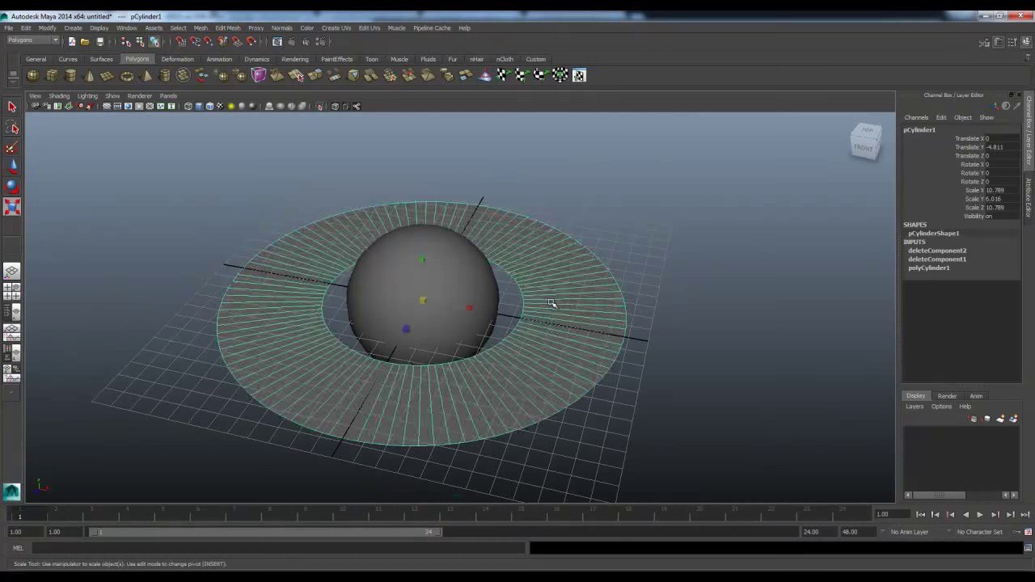
left_click_drag(539, 266, 545, 277, "alt")
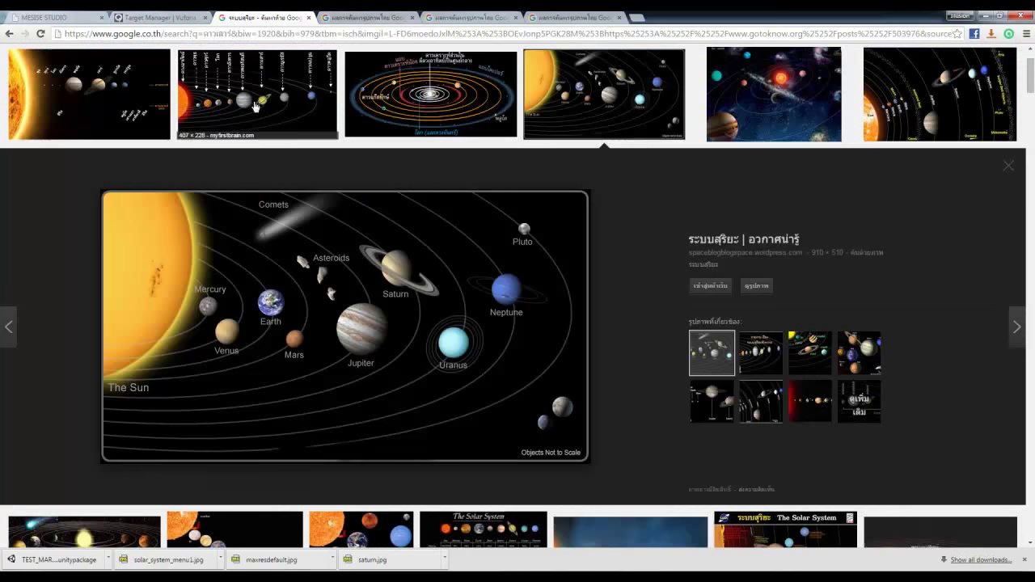
Step: Switch to Chrome, review the open space-picture tabs, and run an image search for "saturn texture"
left_click(267, 17)
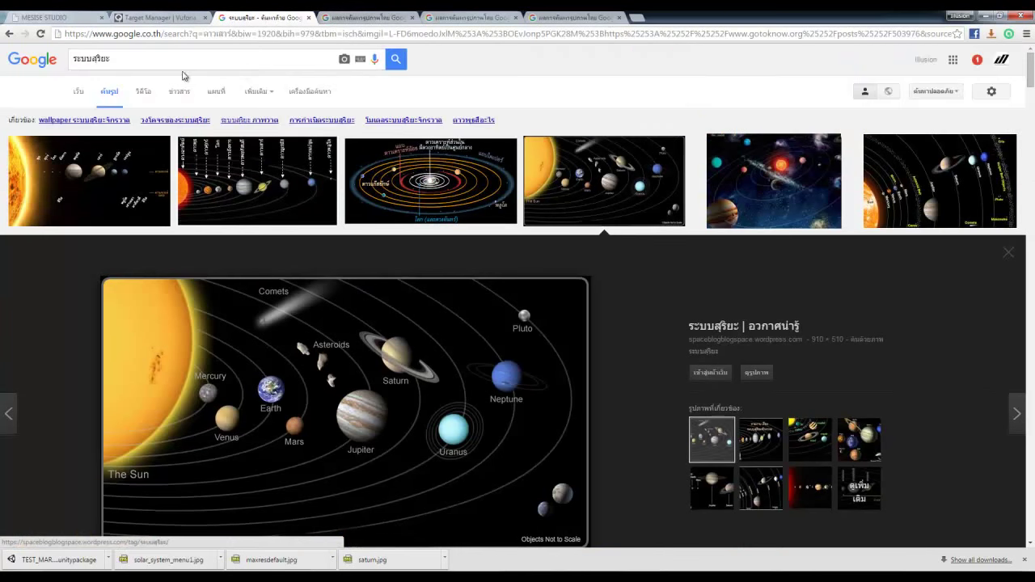
left_click(365, 17)
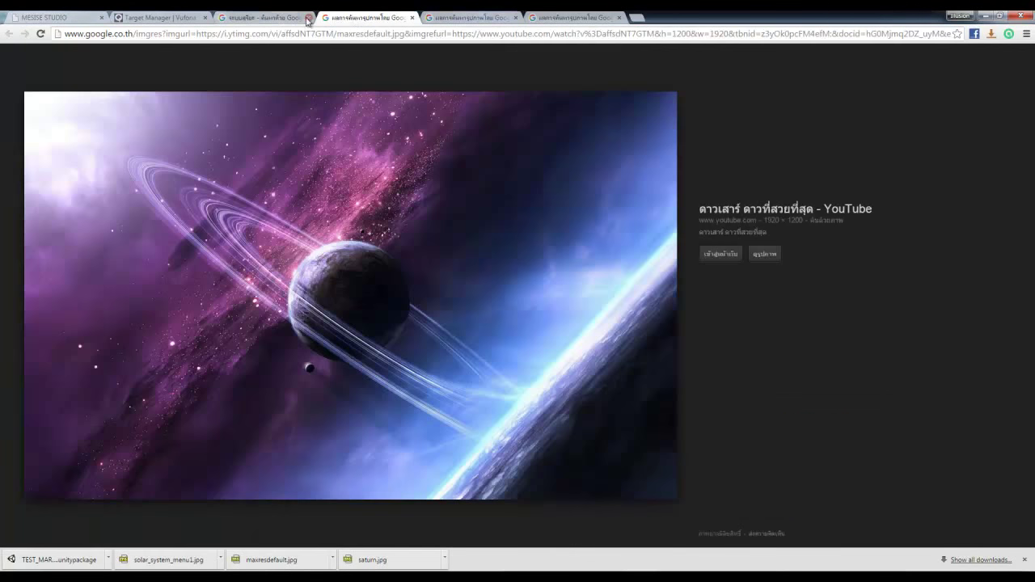
left_click(450, 17)
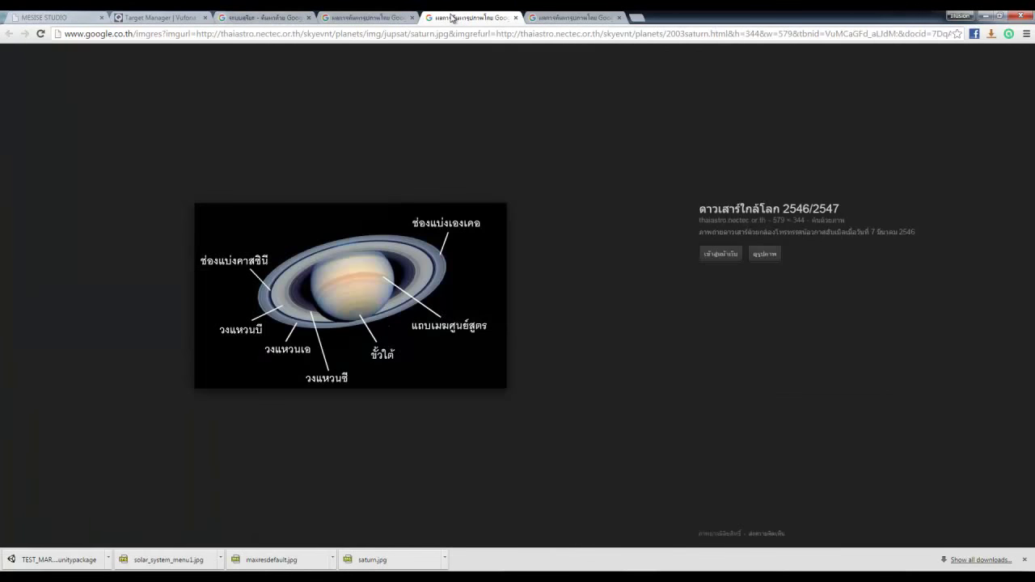
left_click(554, 17)
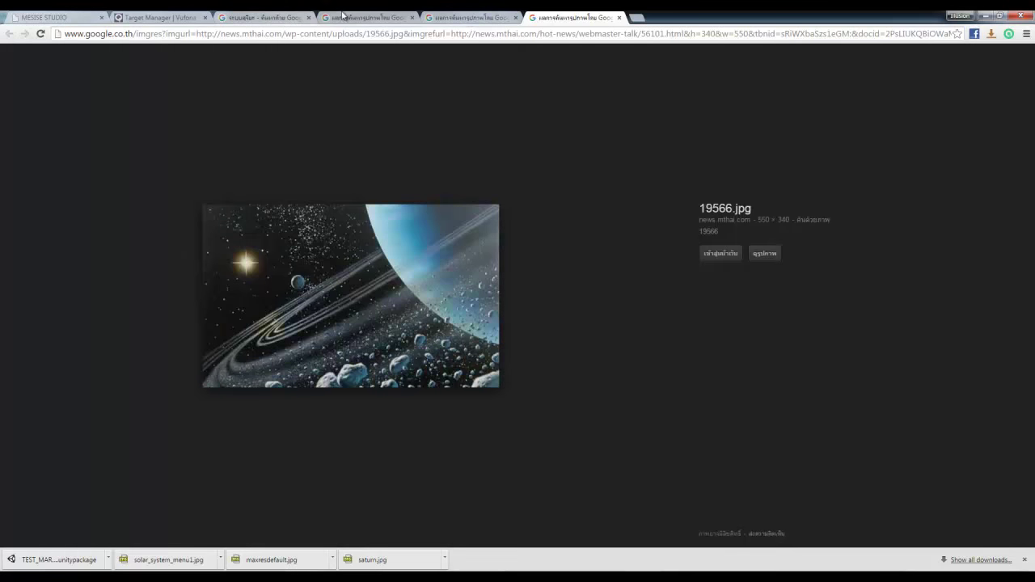
left_click(275, 17)
triple_click(185, 65)
type("ห")
key("BackSpace")
type("saturn")
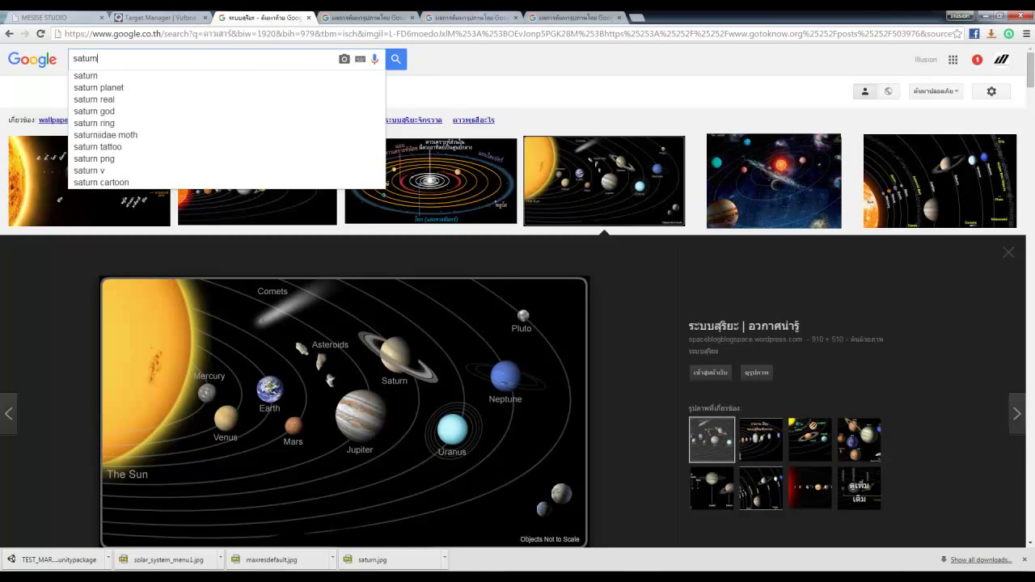
type(" te")
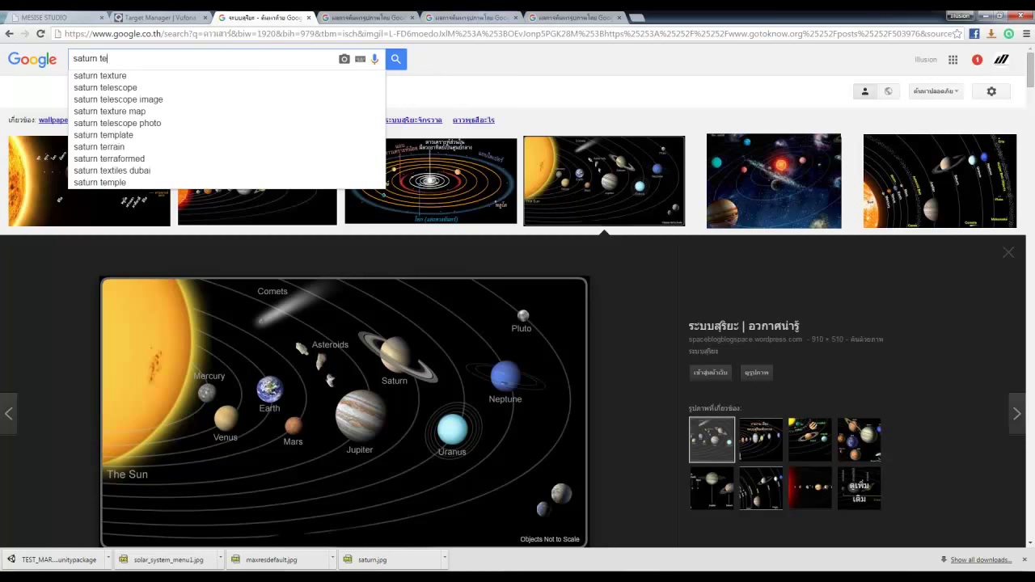
type("xture")
key("Return")
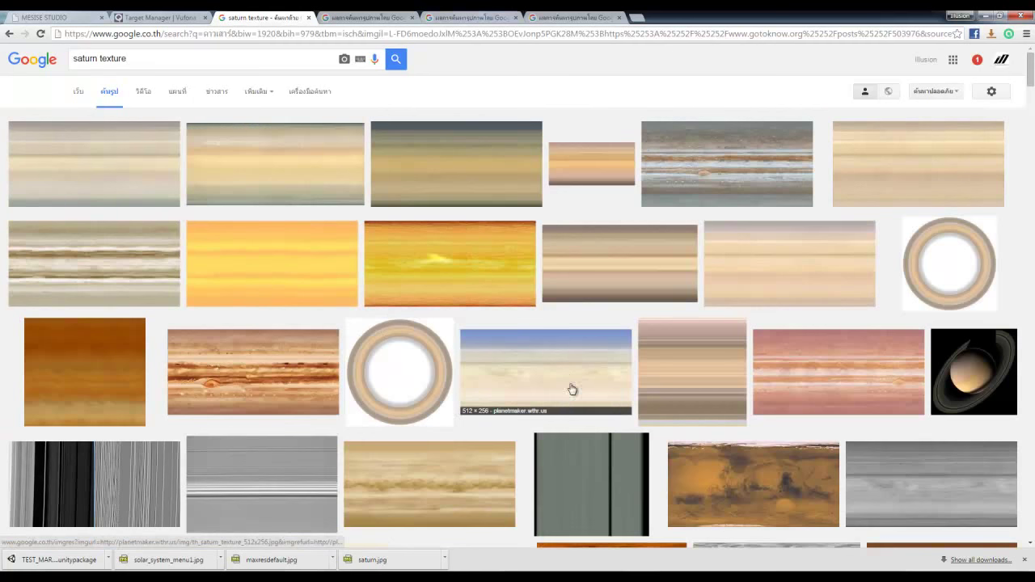
Step: Browse the texture results and open the orange-banded planet texture jup0vtt2.jpg in a new tab
scroll(566, 388, "down", 2)
scroll(498, 450, "down", 1)
scroll(493, 321, "up", 3)
middle_click(277, 372)
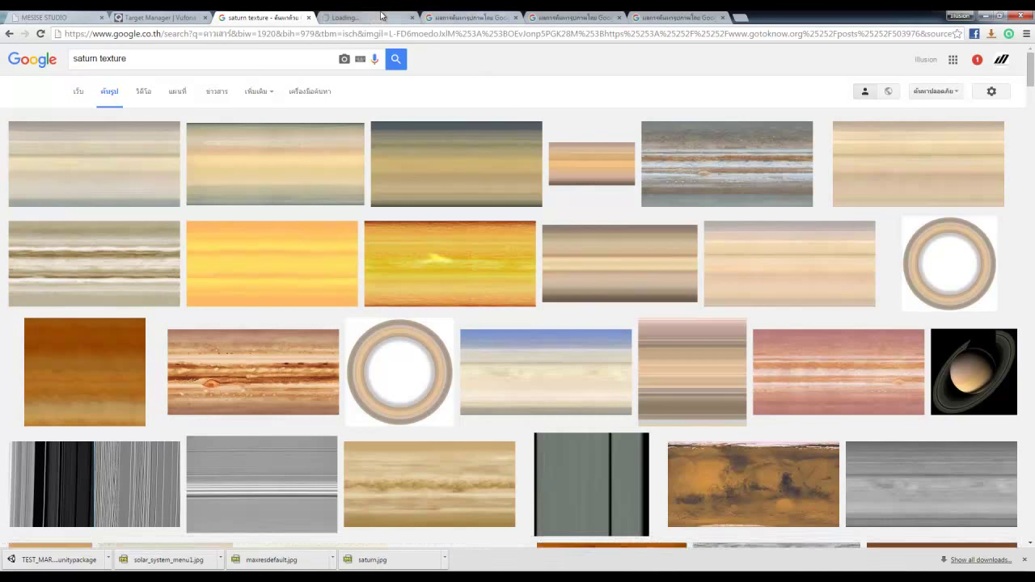
left_click(381, 16)
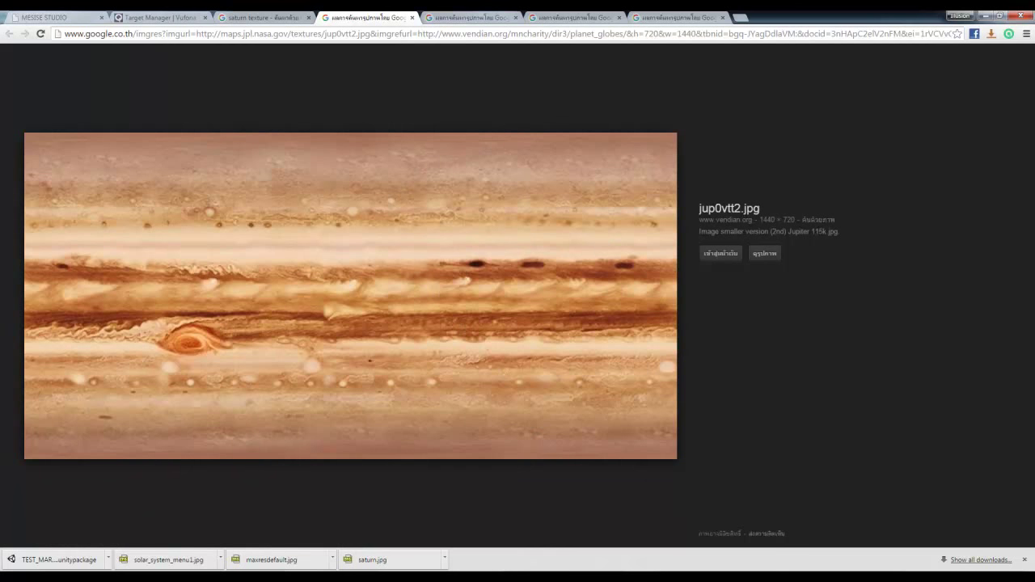
Step: Switch back to Maya, create a MAYA folder inside the AR folder, and set it as the project with a default workspace
mouse_move(526, 579)
left_click(570, 532)
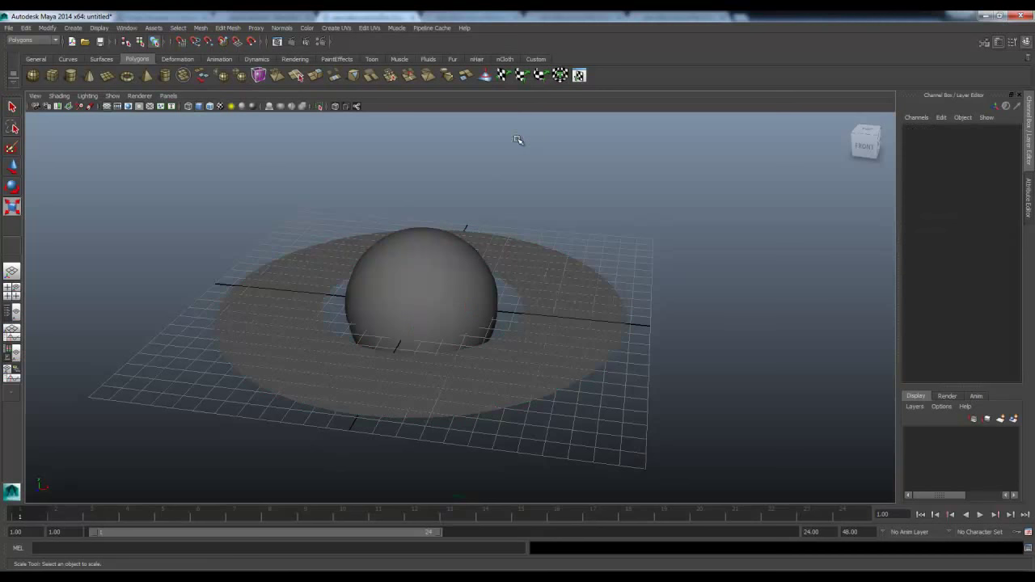
left_click(8, 28)
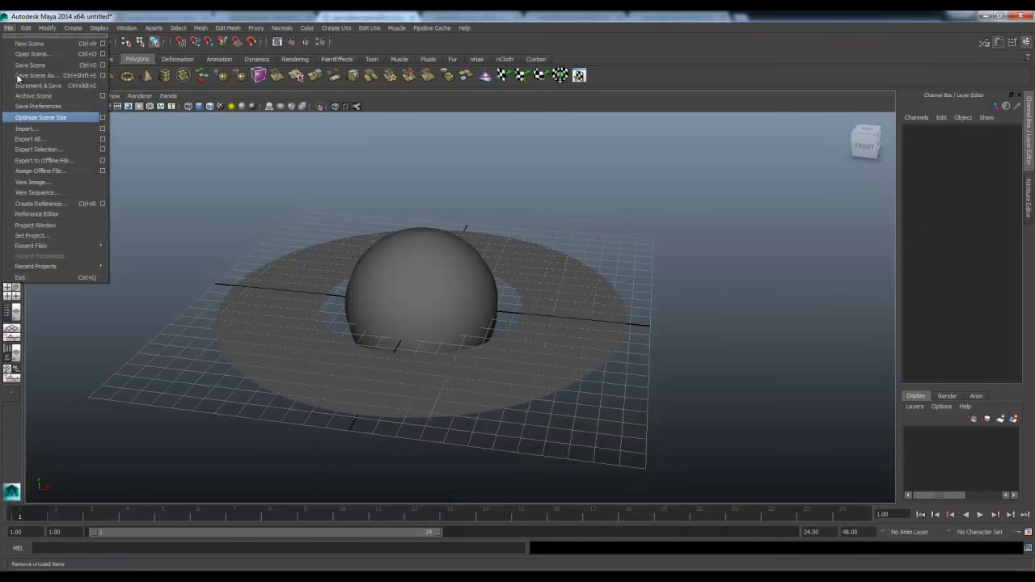
left_click(48, 236)
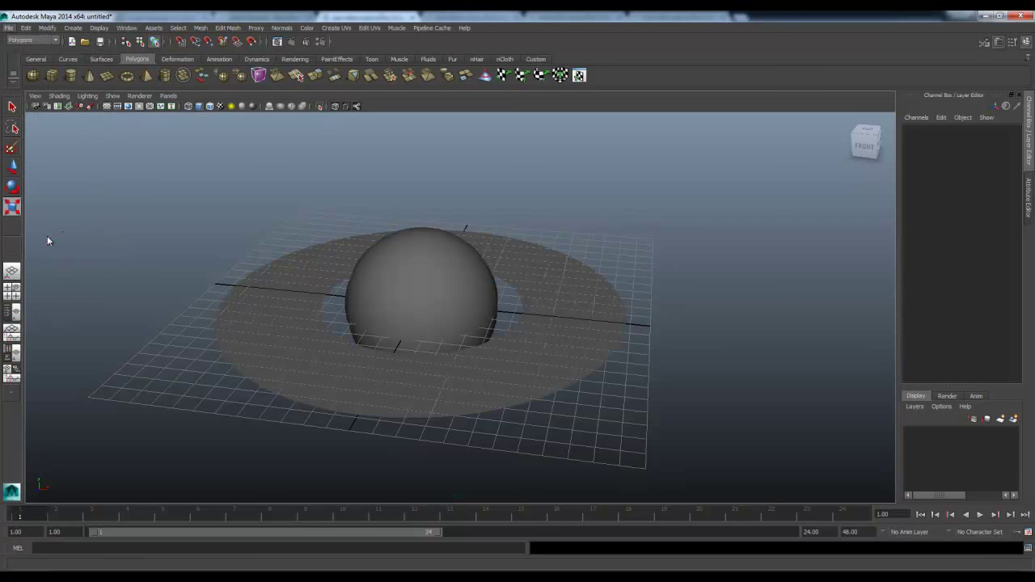
double_click(207, 163)
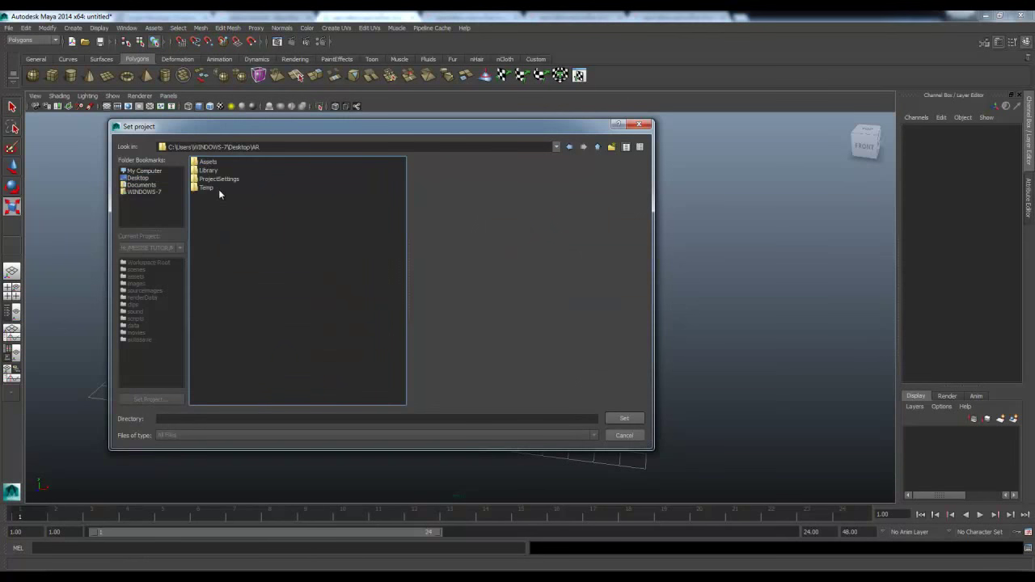
left_click(613, 147)
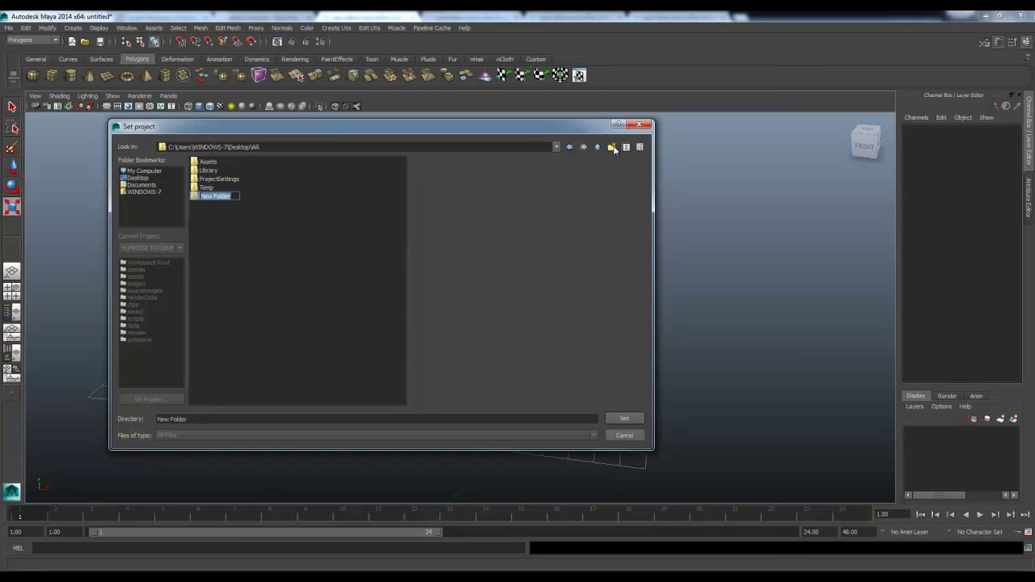
type("MAYA")
key("Return")
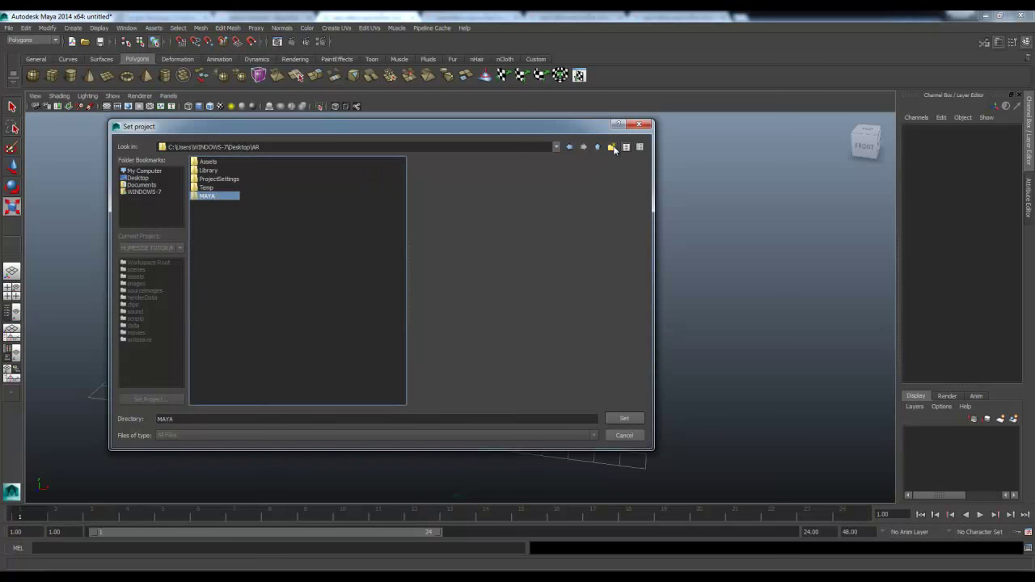
key("Return")
left_click(624, 418)
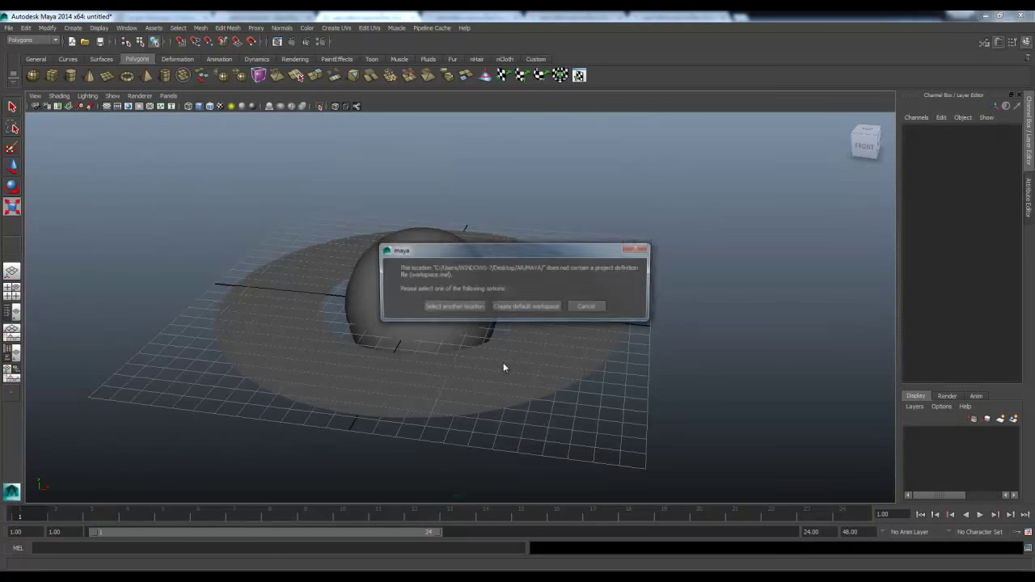
left_click(527, 308)
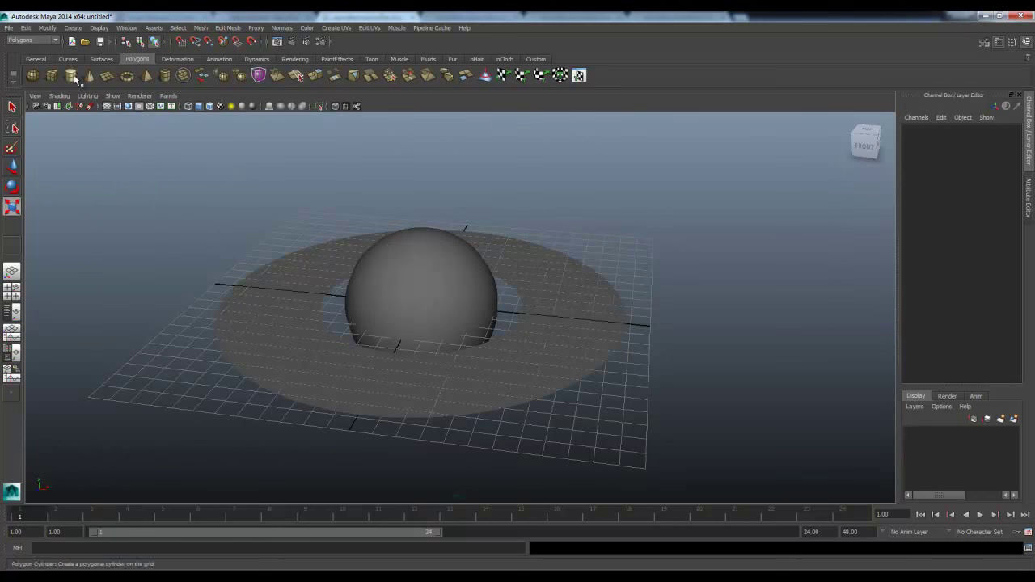
Step: Accept the default primary locations for the MAYA project in the Project Window
left_click(8, 27)
left_click(79, 226)
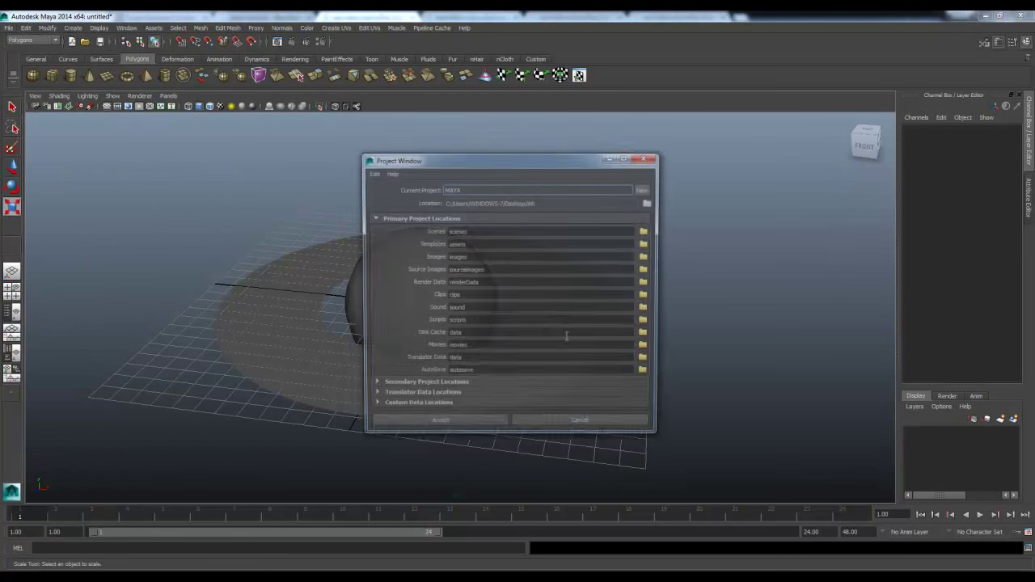
left_click(480, 425)
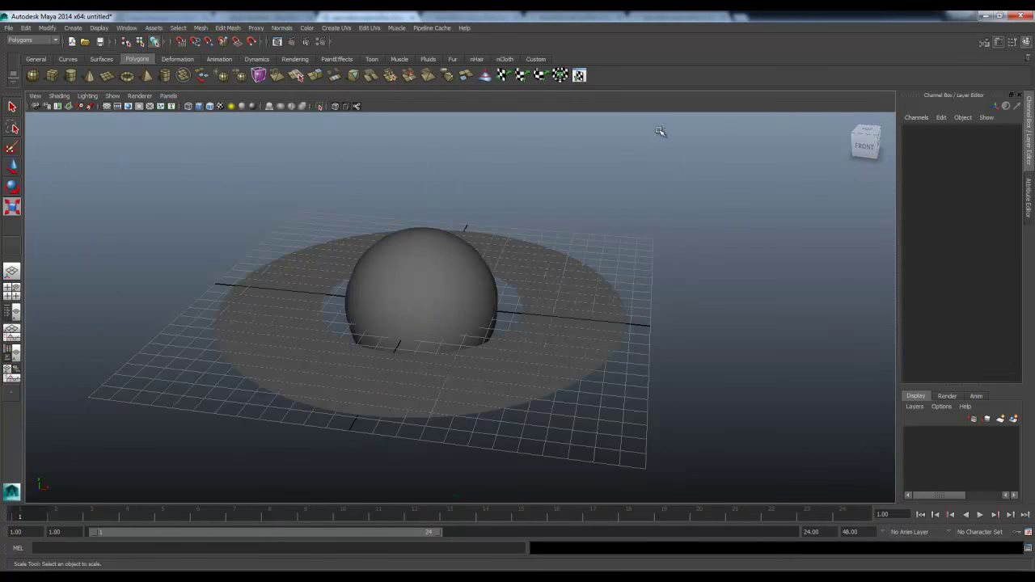
Step: Save the scene as a Maya Binary file named saturn in the project's scenes folder
key("ctrl+shift+s")
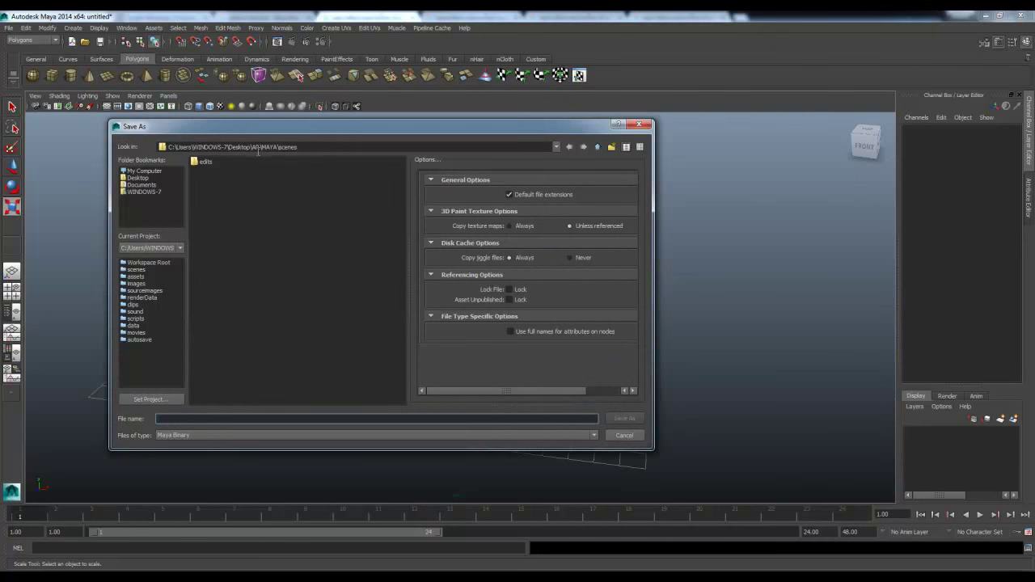
type("saturn")
key("Return")
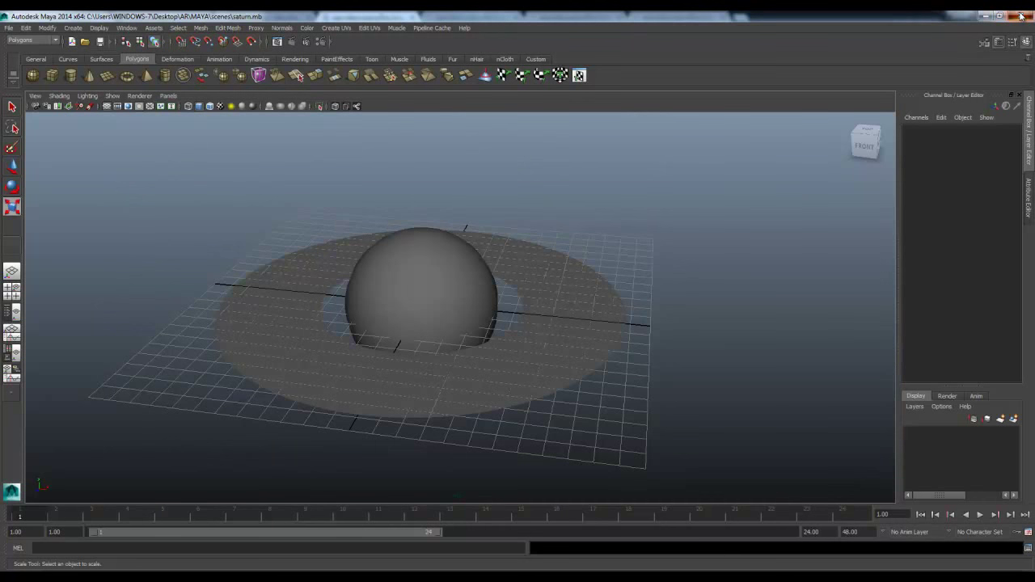
Step: Restart Maya, dismiss the startup movies, and open saturn.mb without saving the untitled scene
left_click(1021, 16)
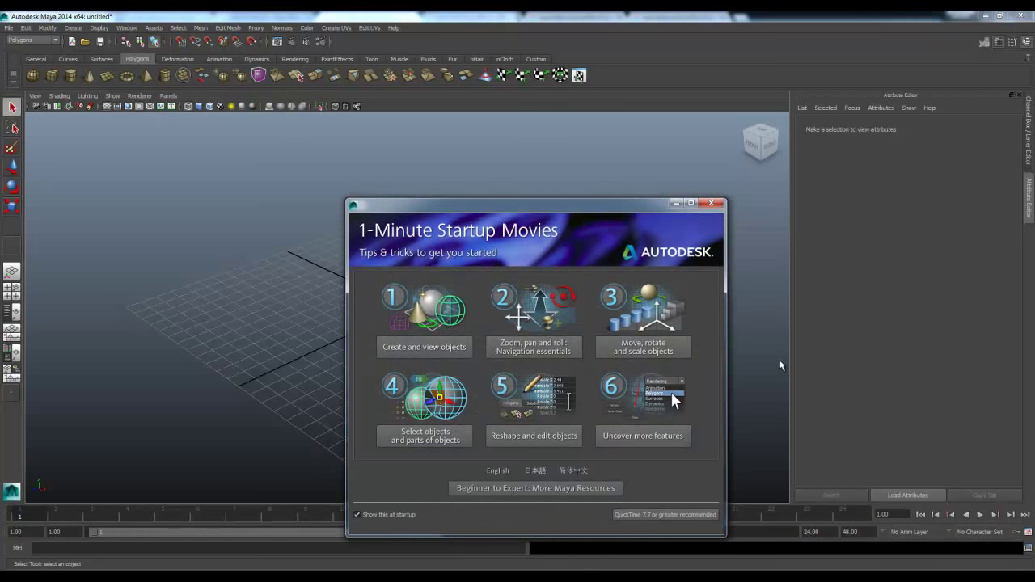
left_click(714, 203)
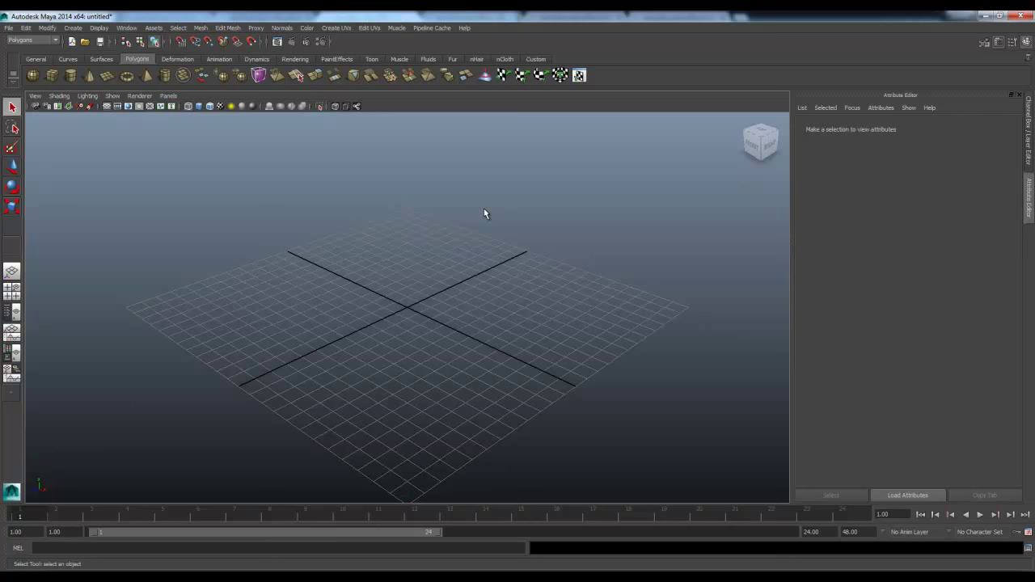
key("ctrl+o")
left_click(220, 173)
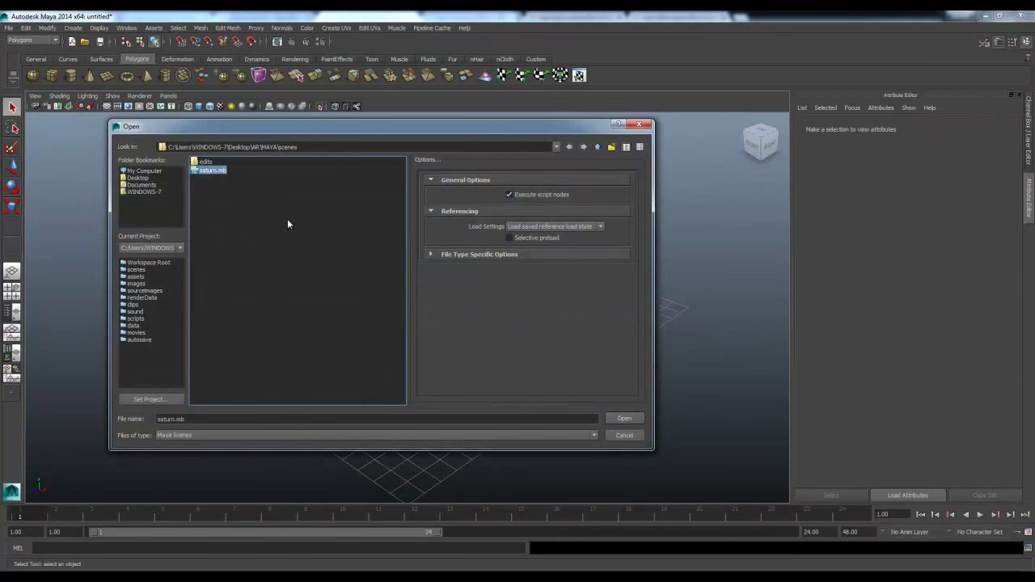
left_click(619, 420)
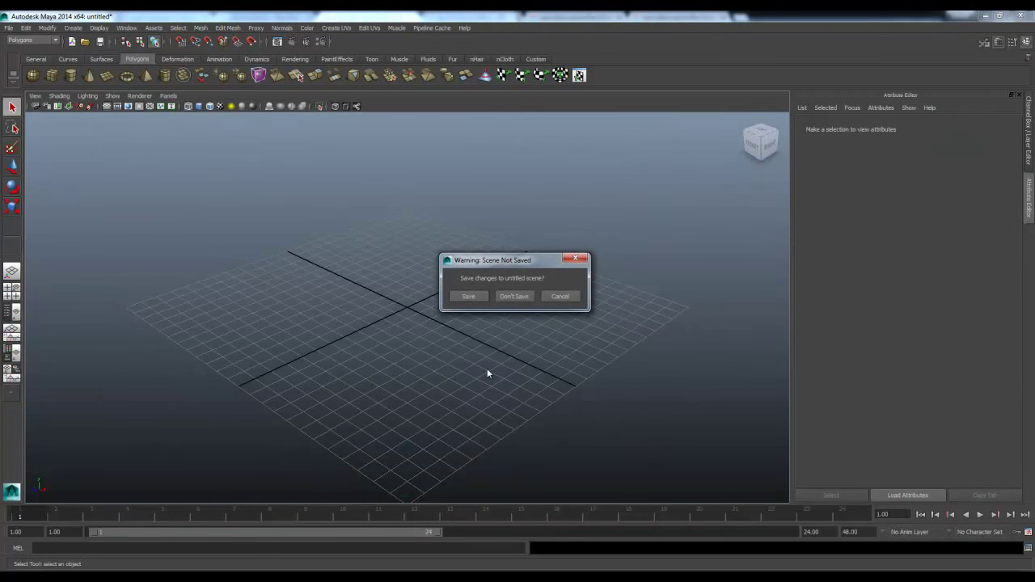
left_click(515, 297)
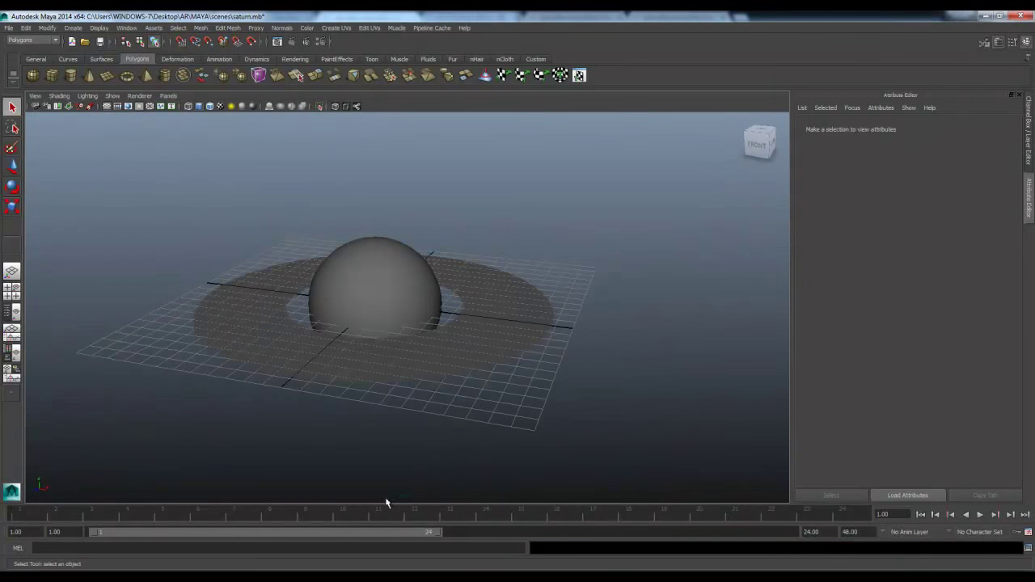
Step: Switch to the browser and save the jup0vtt2.jpg planet texture into the MAYA project's sourceimages folder
left_click(169, 576)
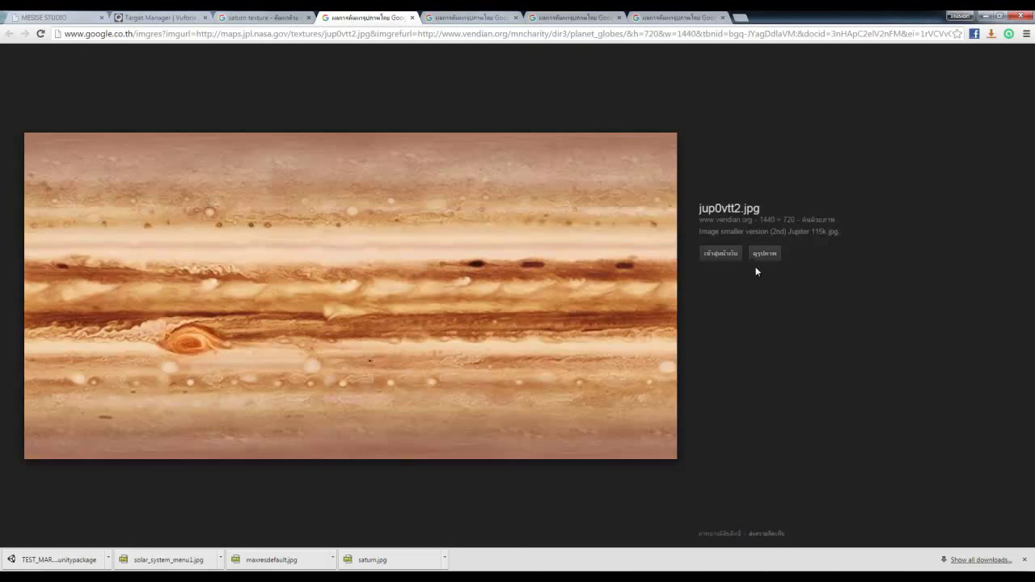
right_click(547, 254)
left_click(598, 331)
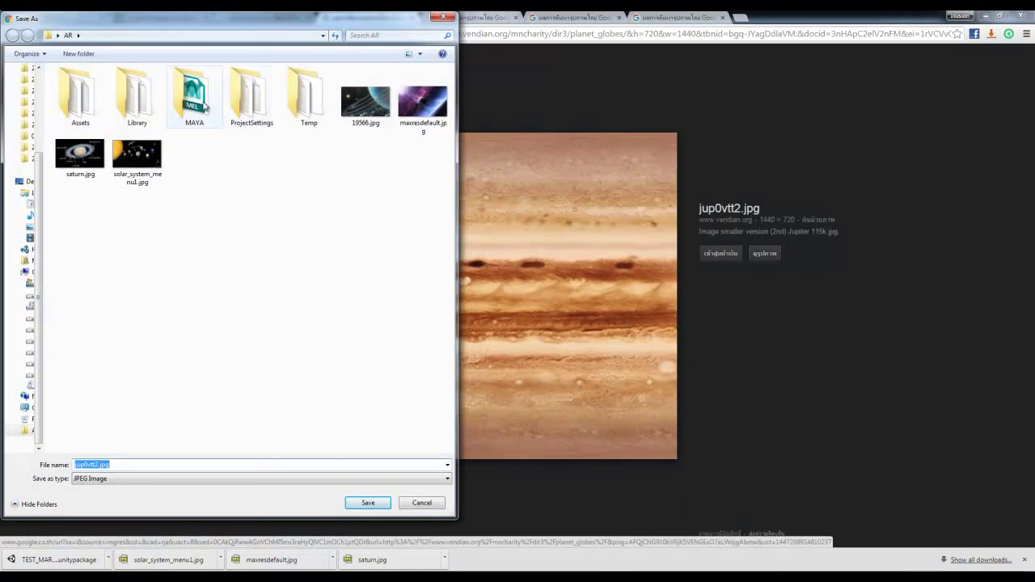
double_click(205, 105)
double_click(118, 215)
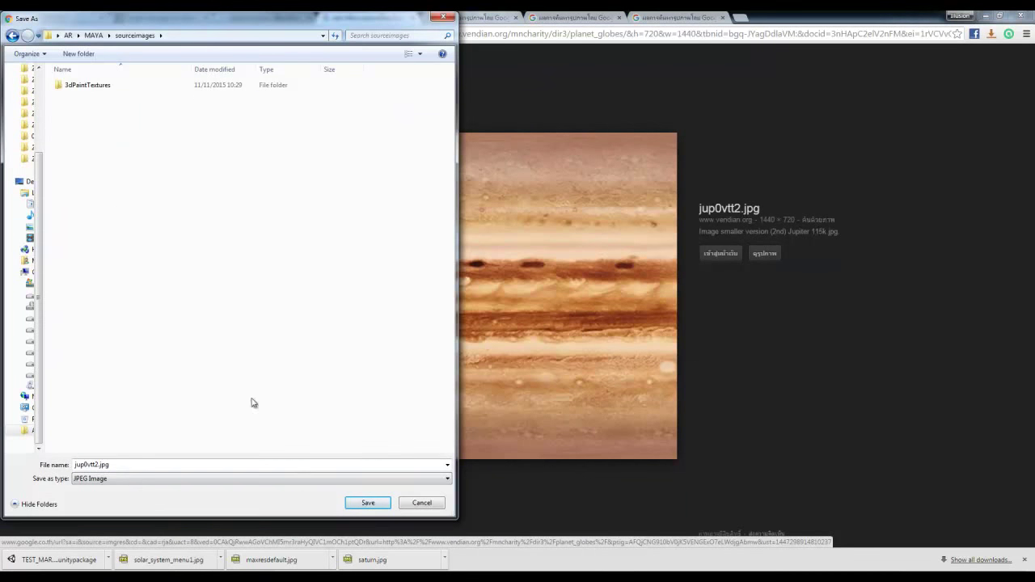
left_click(368, 503)
Step: Compare ring pictures in the saturn texture image results and open the "Stock Image - Saturn Rings" picture at full size
left_click(431, 17)
left_click(368, 16)
left_click(272, 15)
scroll(461, 305, "down", 2)
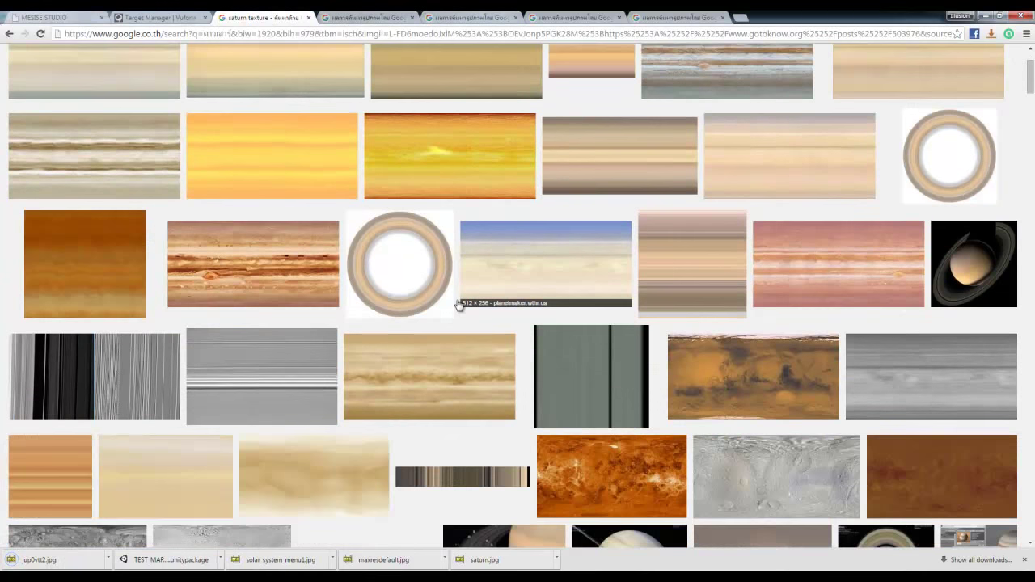
left_click(412, 276)
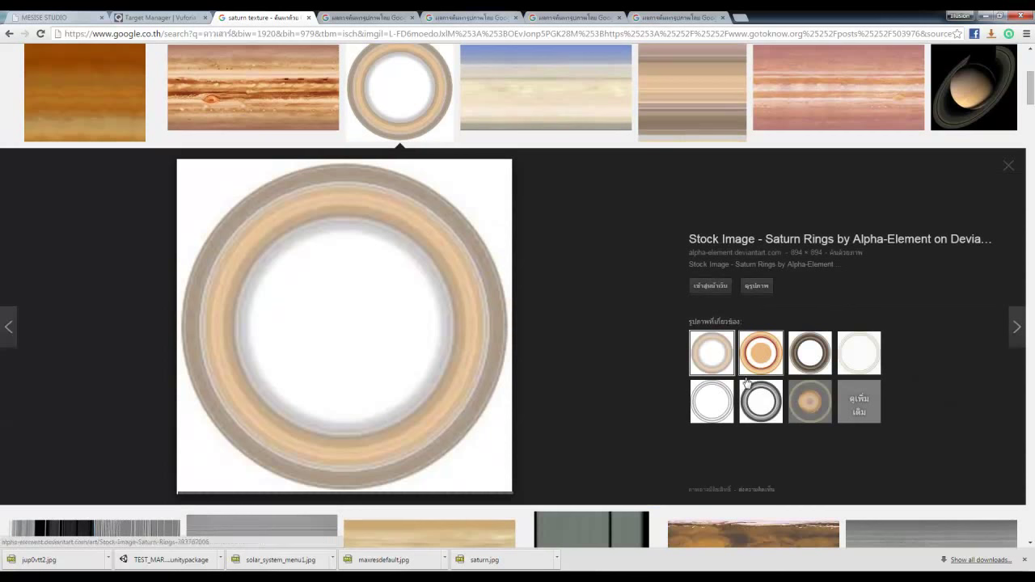
left_click(808, 347)
left_click(810, 395)
left_click(711, 351)
left_click(762, 286)
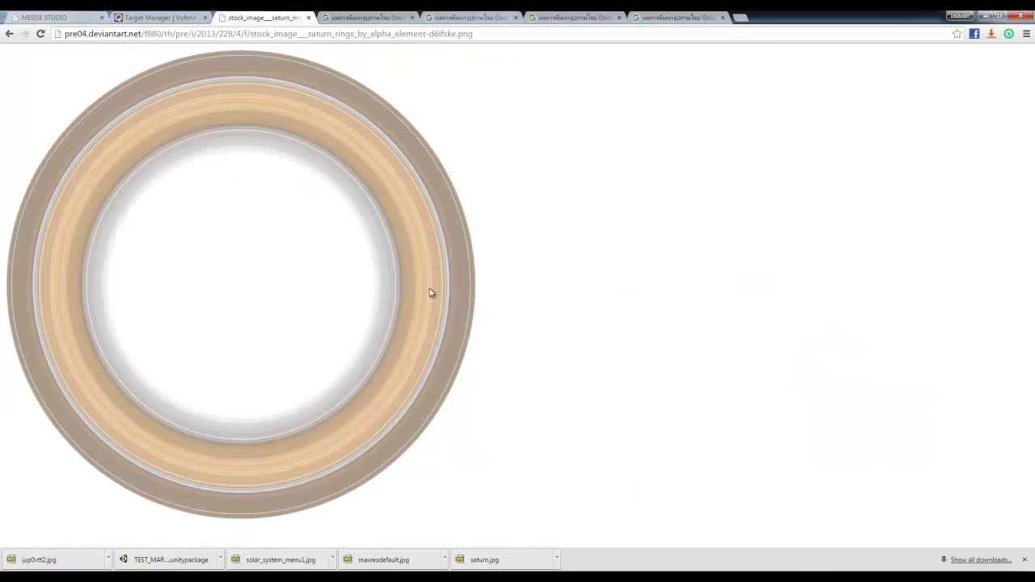
Step: Save the Saturn rings PNG under its default name in the sourceimages folder and return to Maya
right_click(344, 276)
right_click(409, 178)
left_click(458, 189)
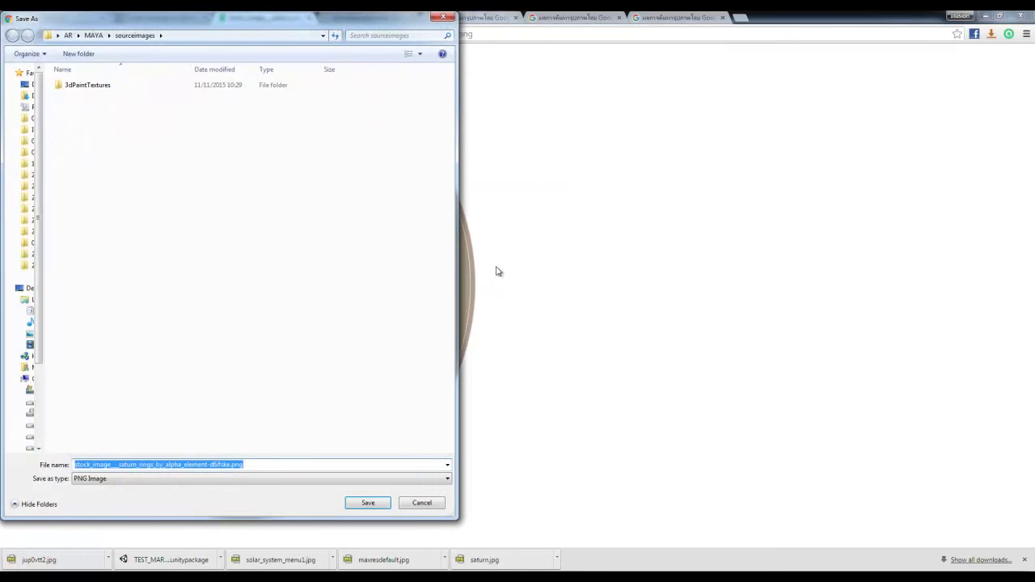
key("Return")
left_click(988, 15)
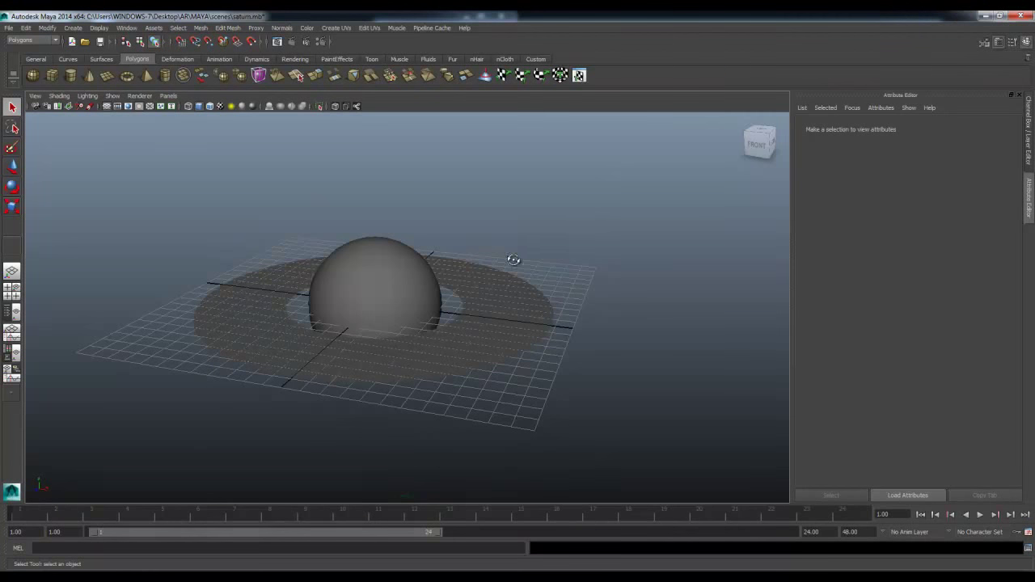
Step: Assign a new Lambert material to the planet sphere
left_click(350, 271)
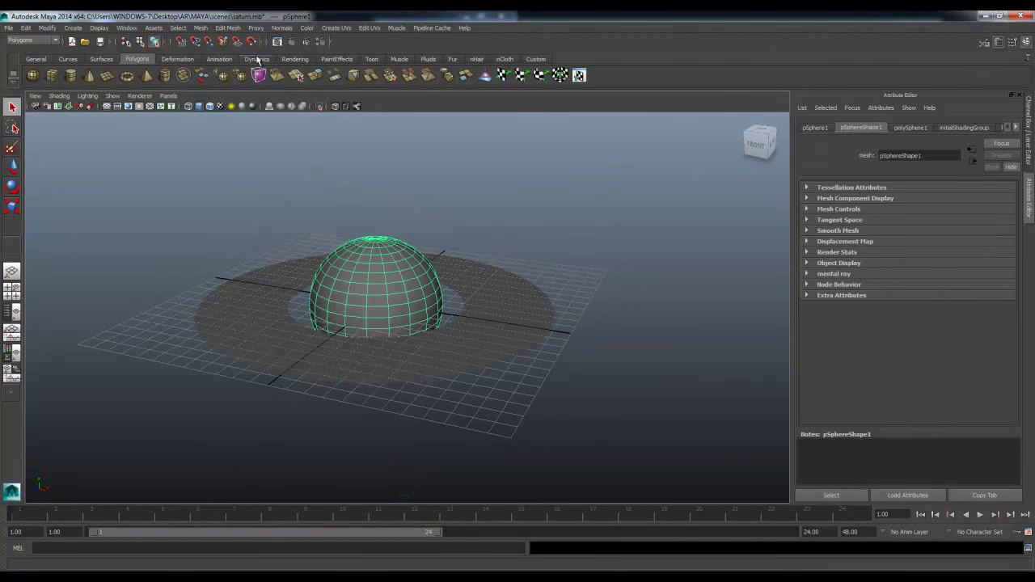
left_click(294, 59)
left_click_drag(307, 118, 287, 121, "alt")
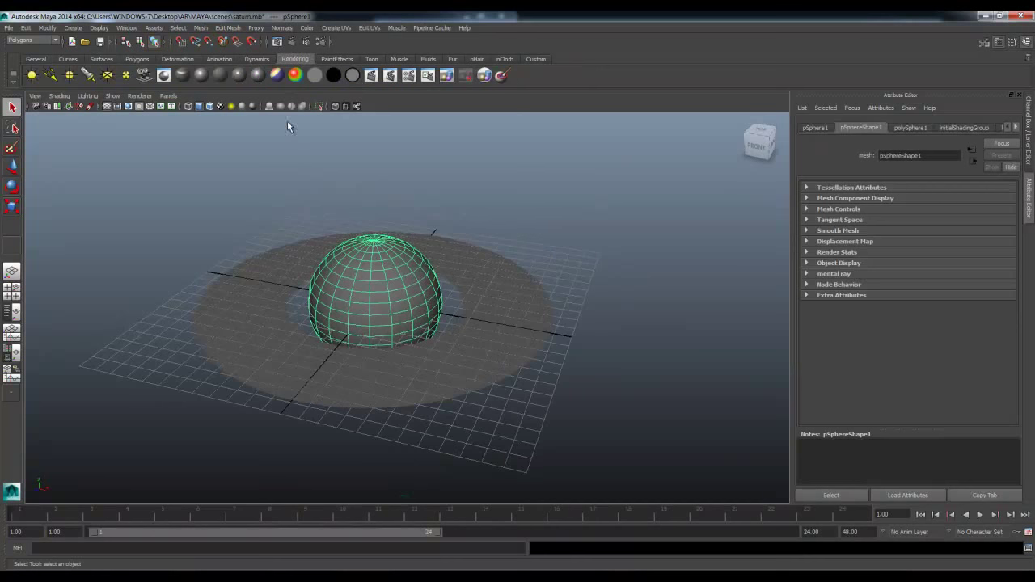
left_click(221, 75)
left_click_drag(586, 226, 566, 231, "alt")
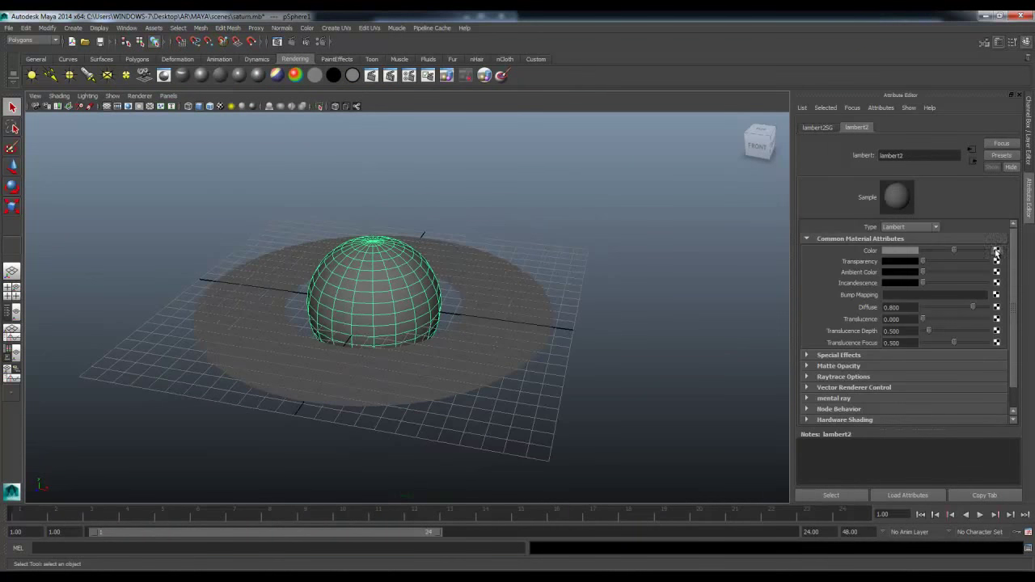
scroll(525, 270, "up", 6)
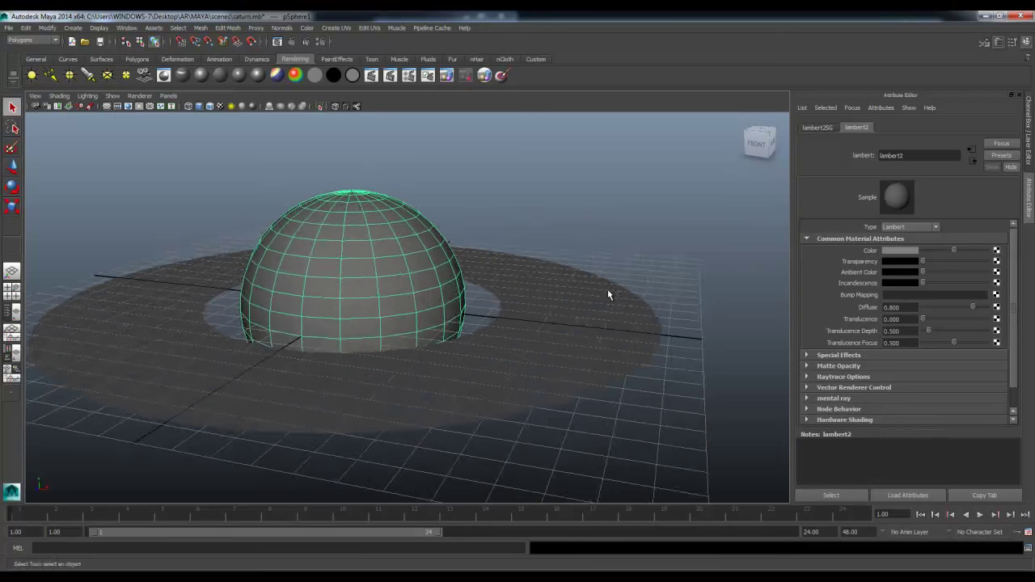
left_click_drag(597, 299, 526, 260, "alt")
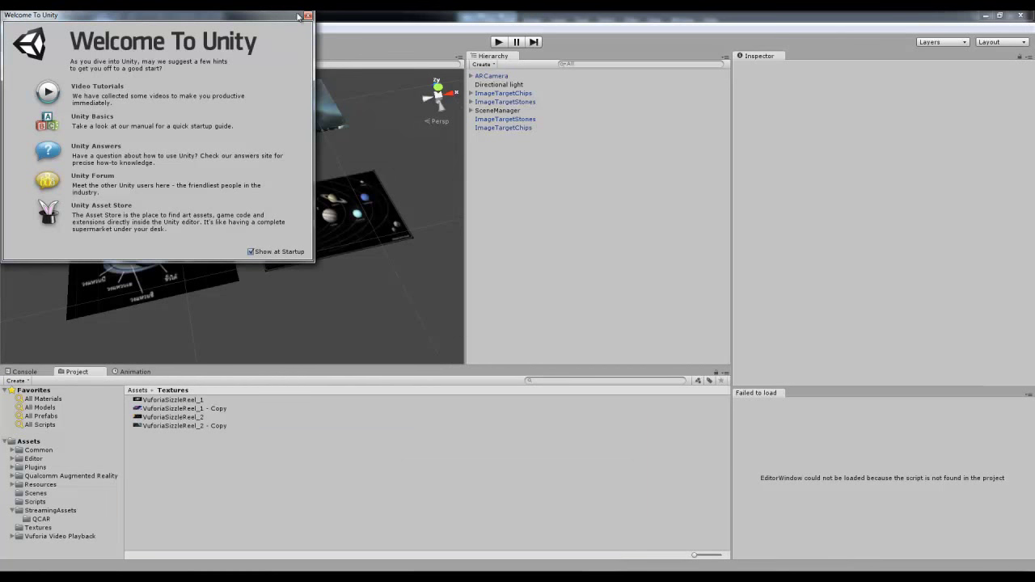
Step: Dismiss the Unity welcome window and Maya startup movies, and reopen saturn.mb without saving the untitled scene
left_click(308, 16)
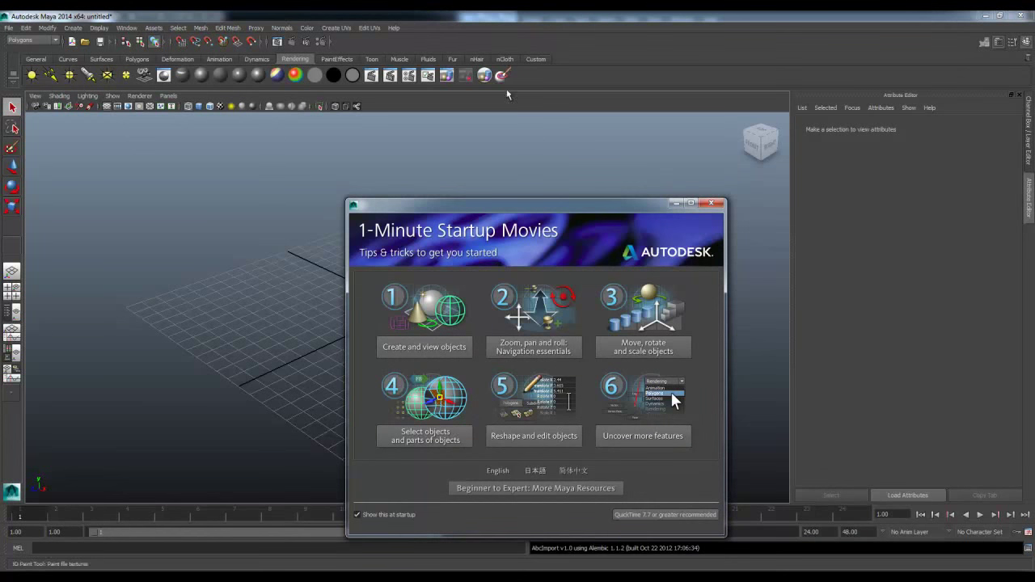
left_click(711, 203)
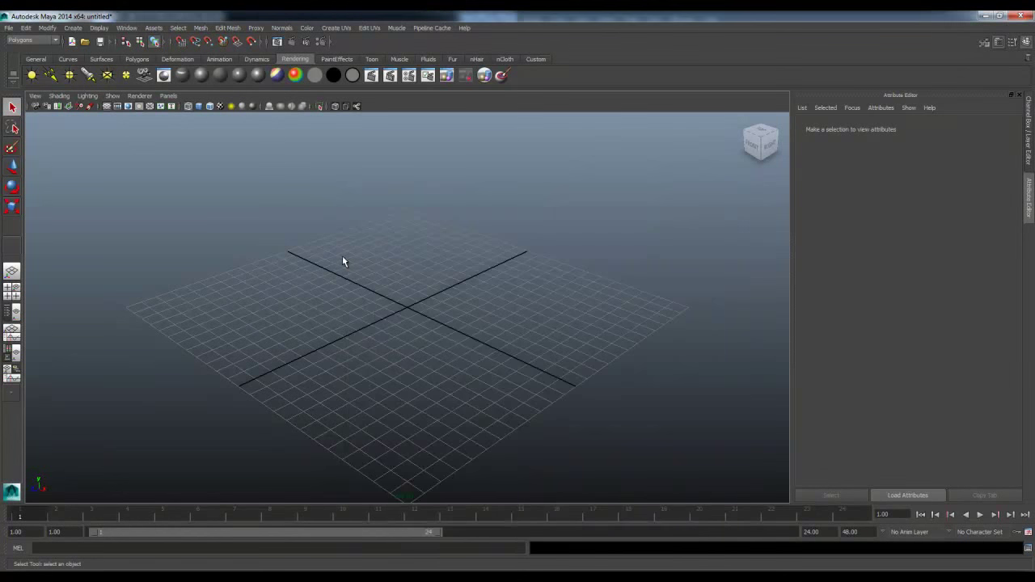
key("ctrl+o")
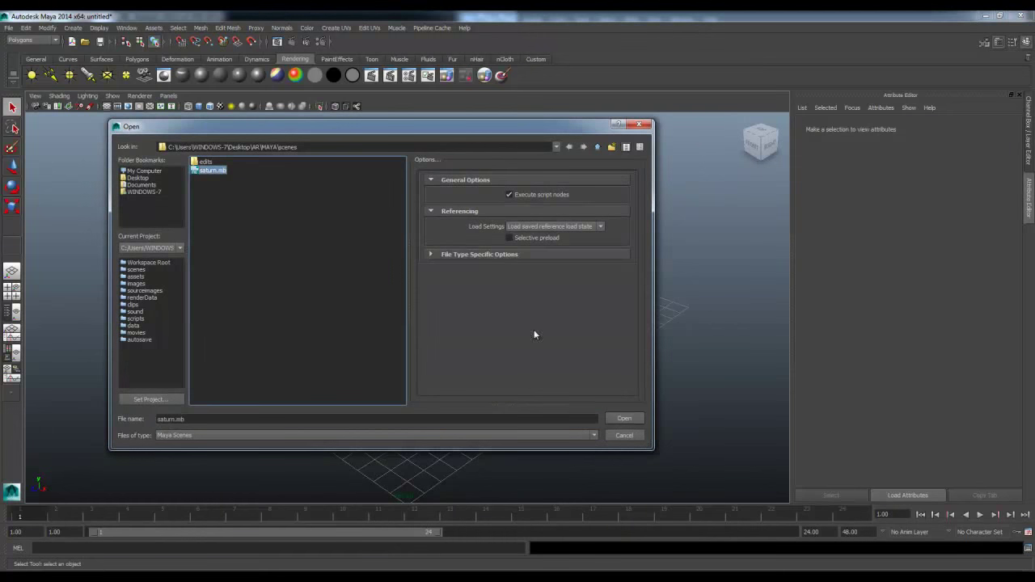
left_click(631, 420)
left_click(500, 296)
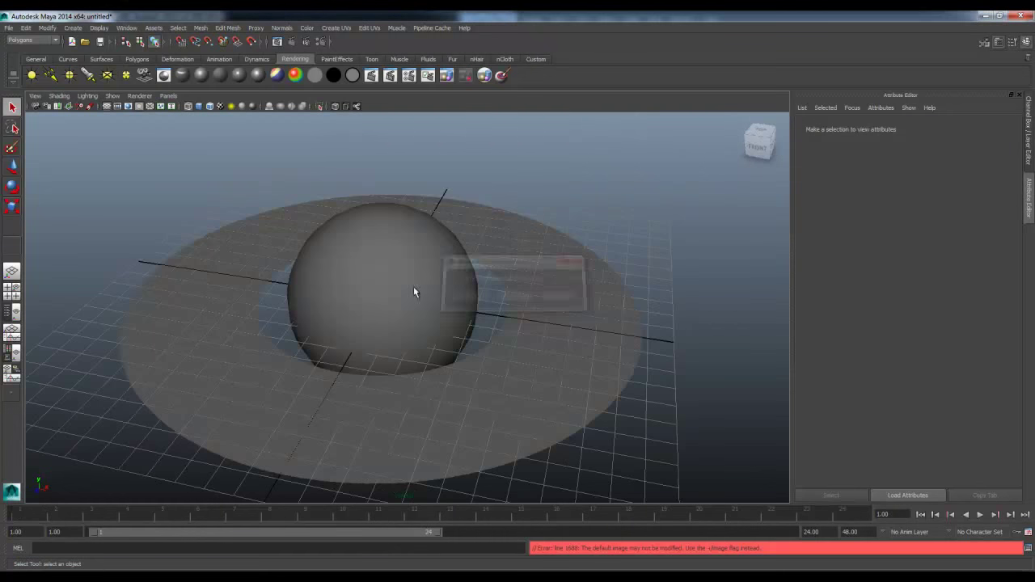
Step: Give the planet sphere a fresh Lambert material and connect a File texture to its color
left_click(402, 264)
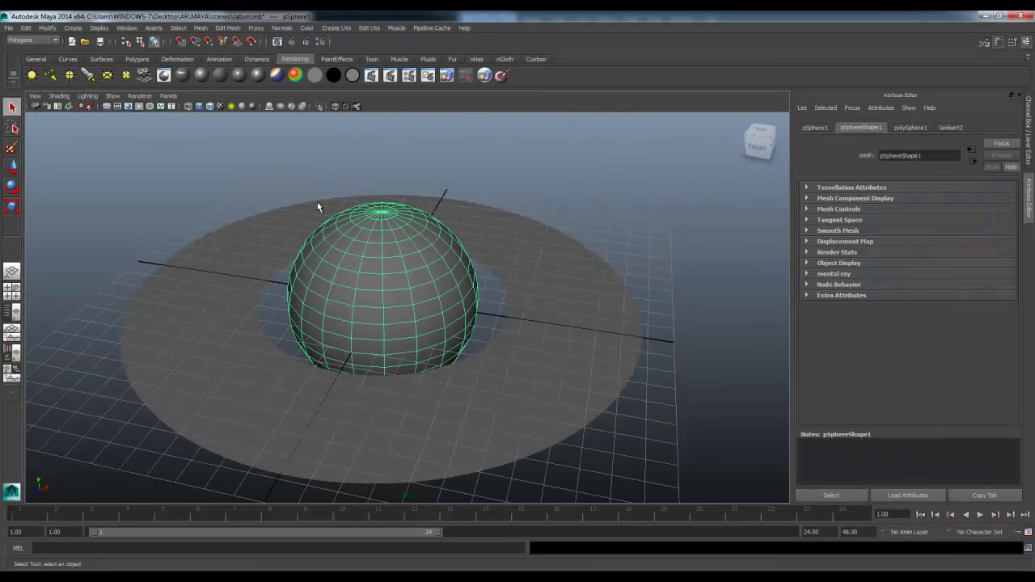
left_click(219, 79)
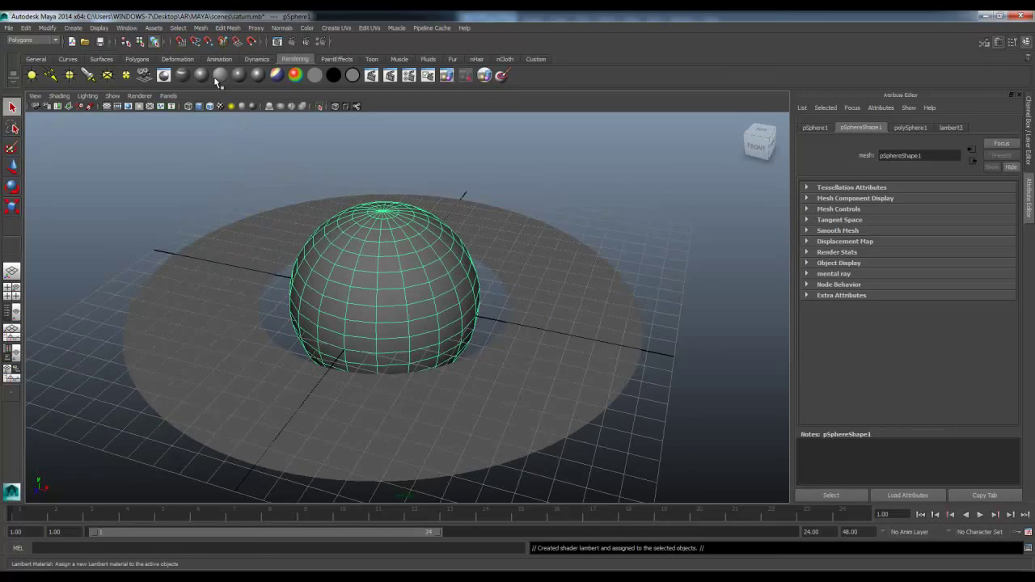
left_click(997, 252)
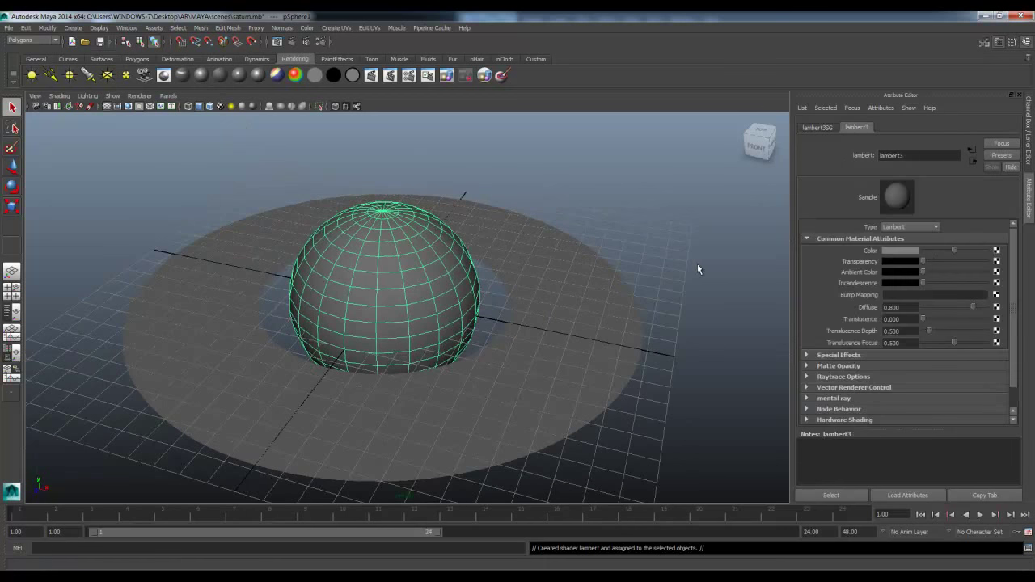
left_click(518, 229)
Step: Load jup0vtt2.jpg from sourceimages as the planet's file texture and switch the viewport to textured display
left_click(1001, 280)
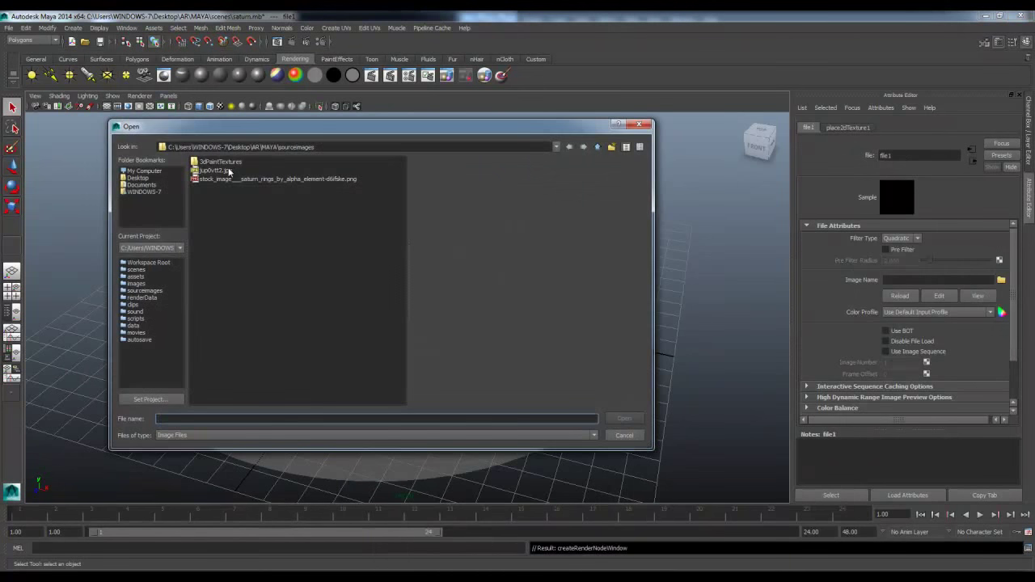
left_click(221, 174)
left_click(226, 180)
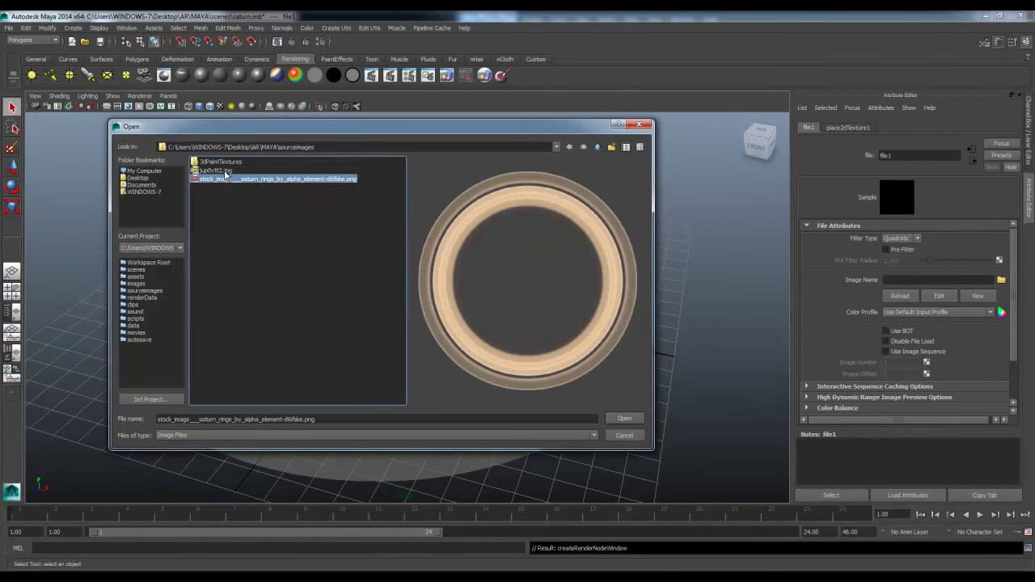
left_click(221, 171)
left_click(624, 419)
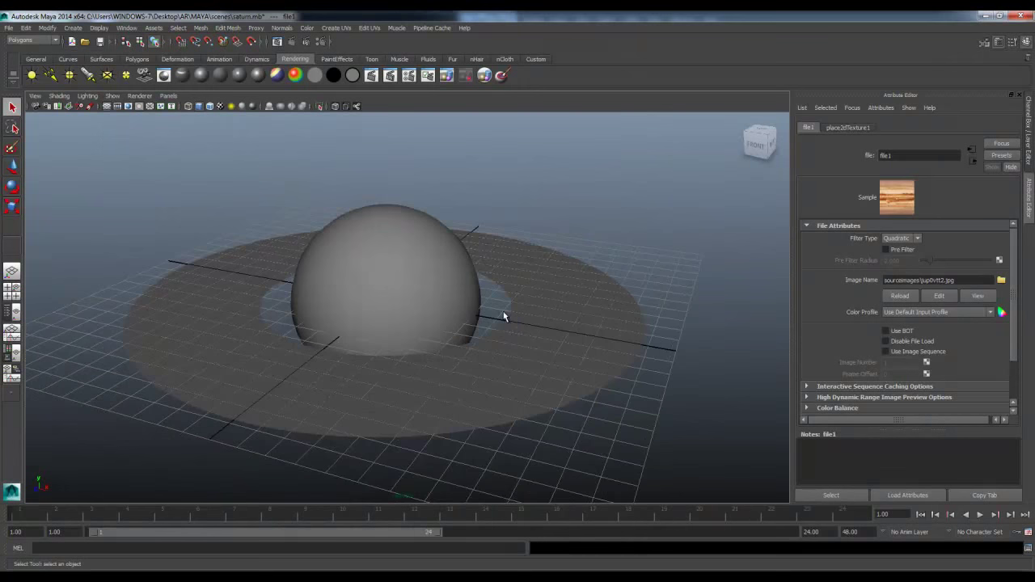
key("6")
left_click_drag(452, 284, 451, 296, "alt")
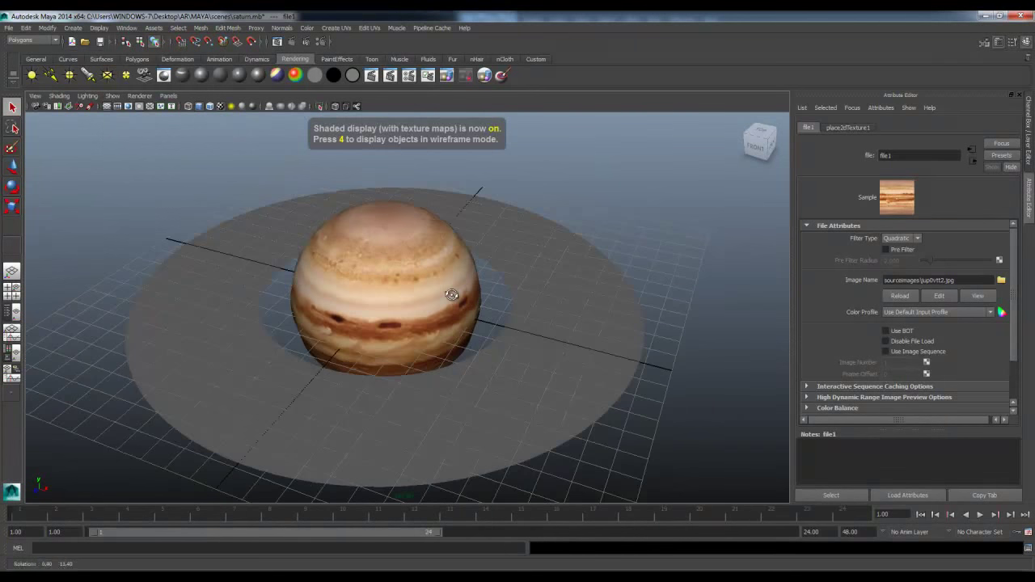
Step: Assign a new Lambert material to the flat ring around the planet and connect a File texture to its color
left_click(559, 283)
left_click_drag(591, 276, 558, 273, "alt")
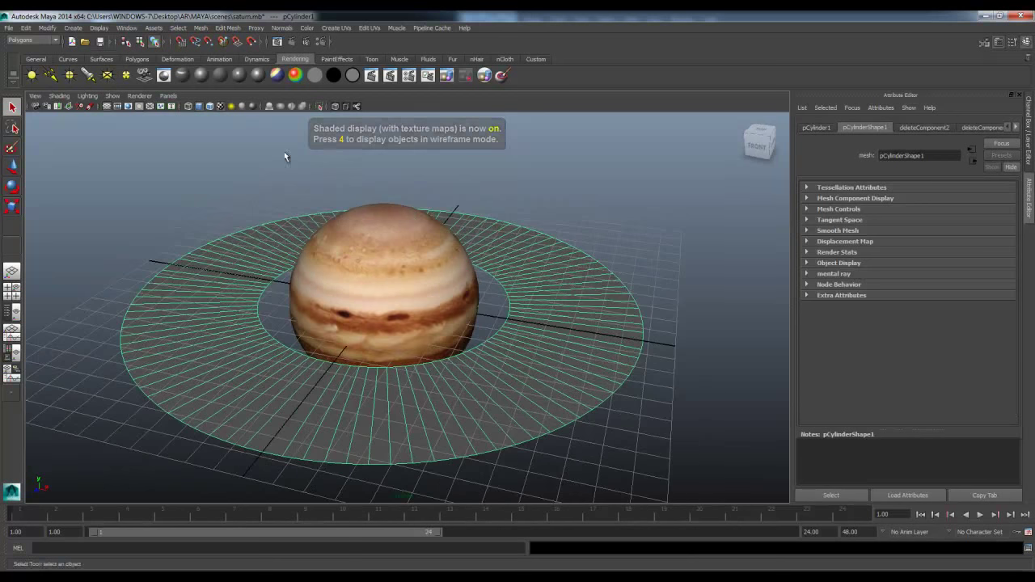
left_click(220, 75)
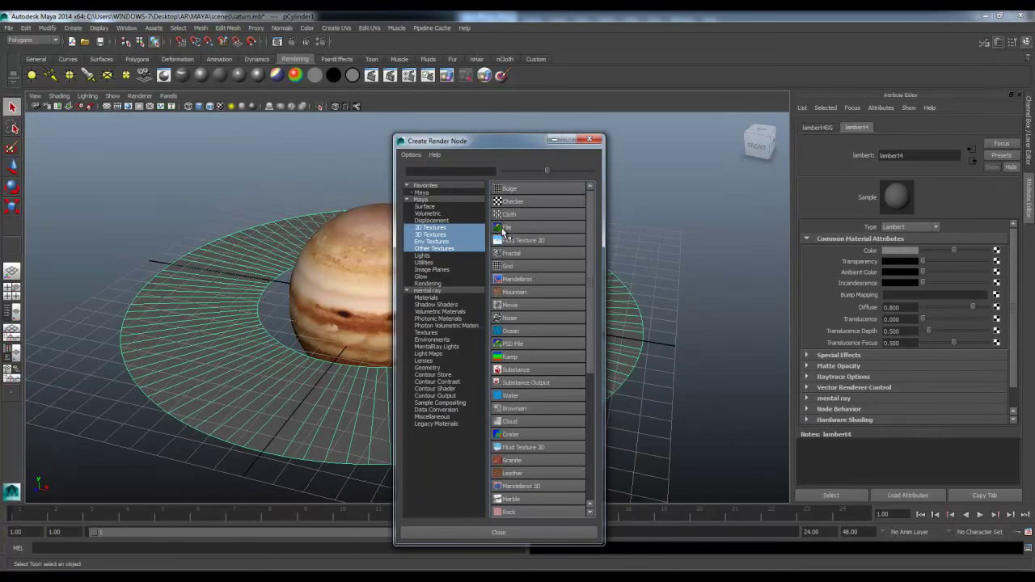
left_click(503, 228)
Step: Load stock_image___saturn_rings_by_alpha_element-d6ifske.png from sourceimages as the ring's file texture and view the ring from above
left_click(1001, 280)
left_click(278, 188)
left_click(633, 419)
left_click_drag(674, 358, 672, 372, "alt")
right_click_drag(672, 372, 411, 295, "alt")
left_click_drag(411, 295, 411, 307, "alt")
Step: Apply Planar Mapping to the ring, projecting from the Y axis and fitted to the bounding box
left_click(458, 286)
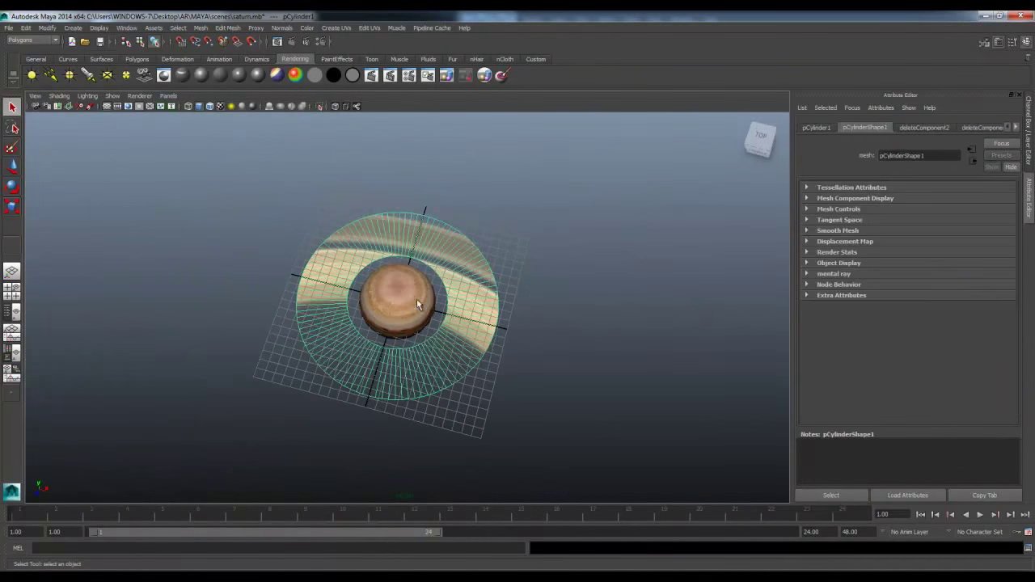
right_click_drag(457, 286, 583, 314, "alt")
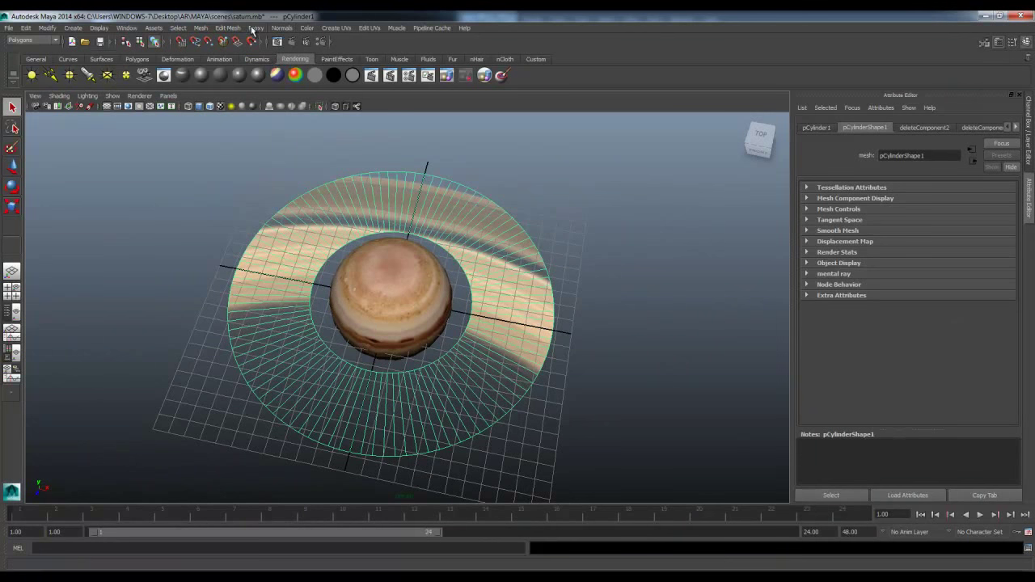
left_click(332, 29)
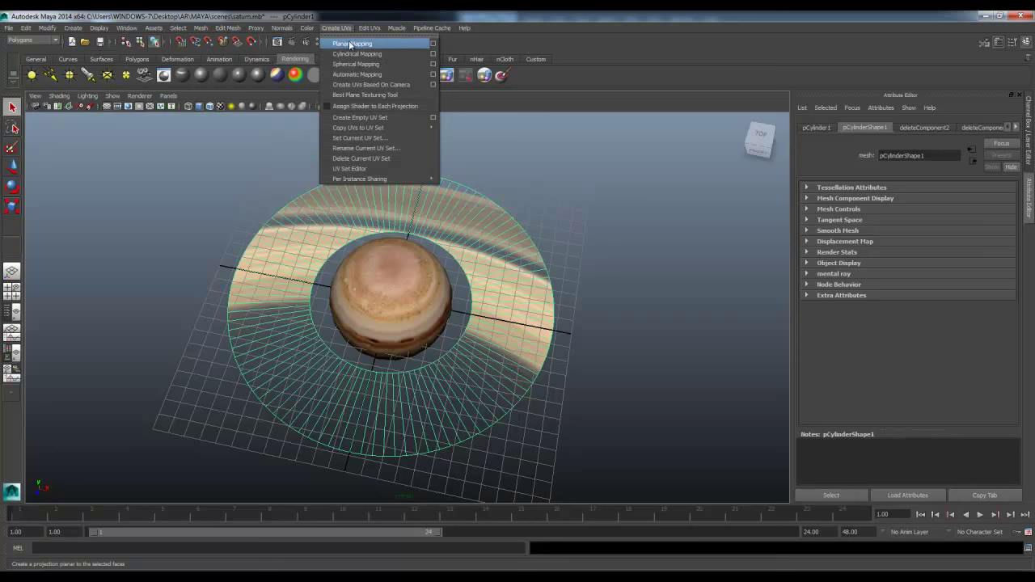
left_click(434, 44)
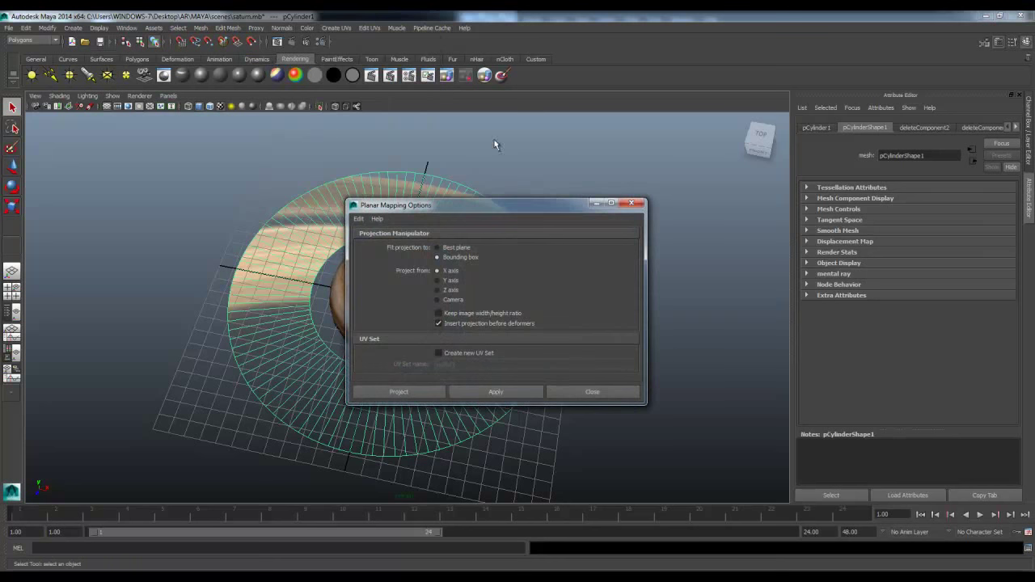
left_click_drag(491, 200, 491, 182)
left_click_drag(579, 187, 787, 183)
left_click_drag(380, 305, 449, 267, "alt")
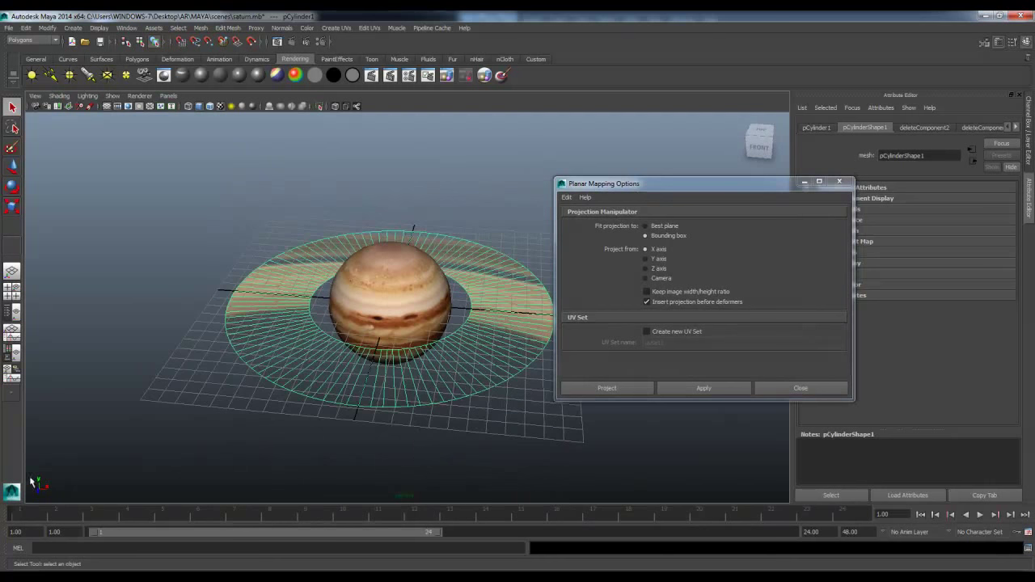
left_click(665, 262)
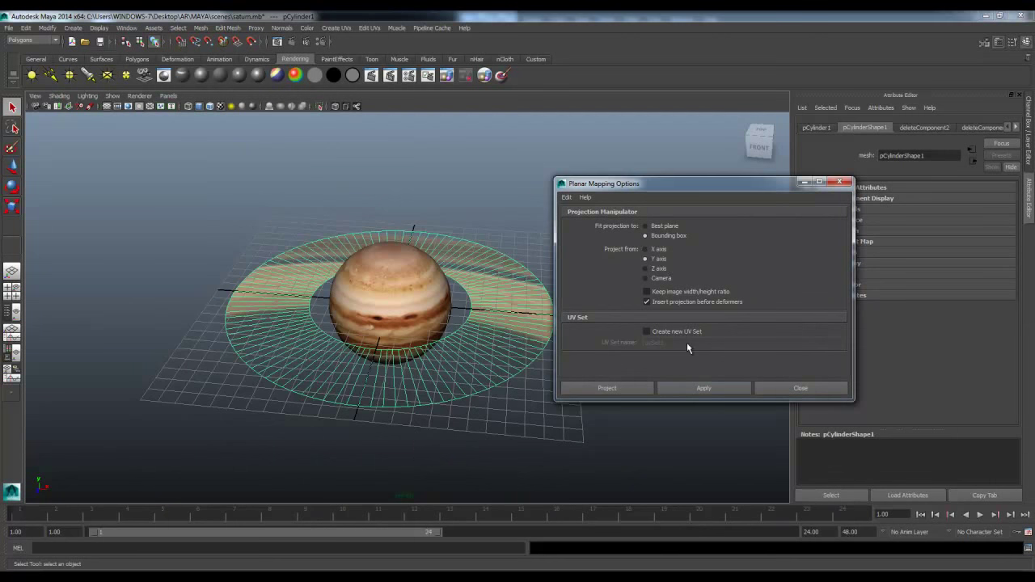
left_click(700, 391)
left_click_drag(482, 341, 455, 388, "alt")
middle_click_drag(455, 388, 444, 373, "alt")
left_click(609, 453)
Step: Close the planar mapping options and apply Spherical Mapping to the planet sphere with Insert projection before deformers enabled
right_click_drag(506, 287, 447, 227)
left_click(390, 266)
left_click_drag(390, 266, 377, 276, "alt")
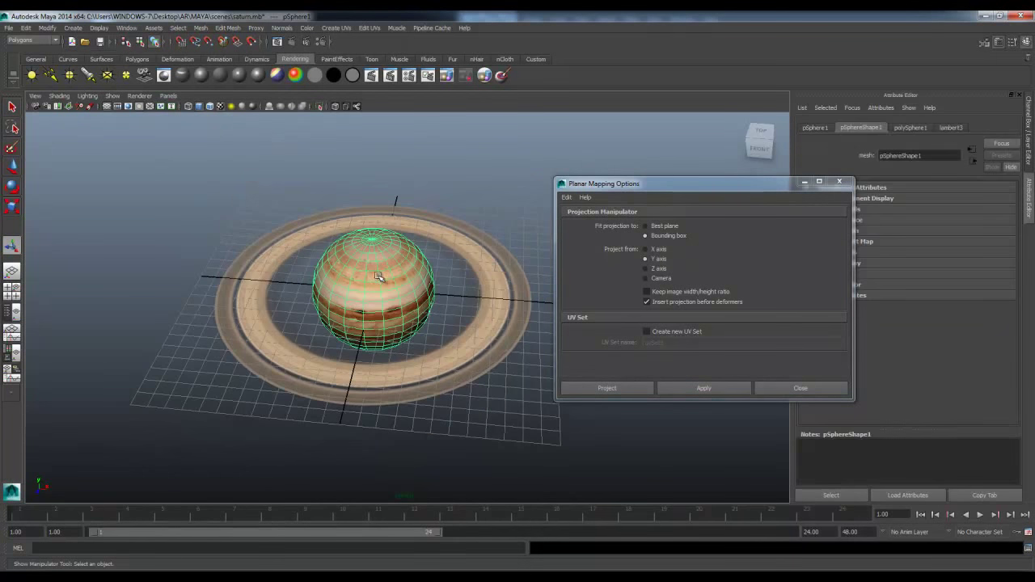
left_click(799, 387)
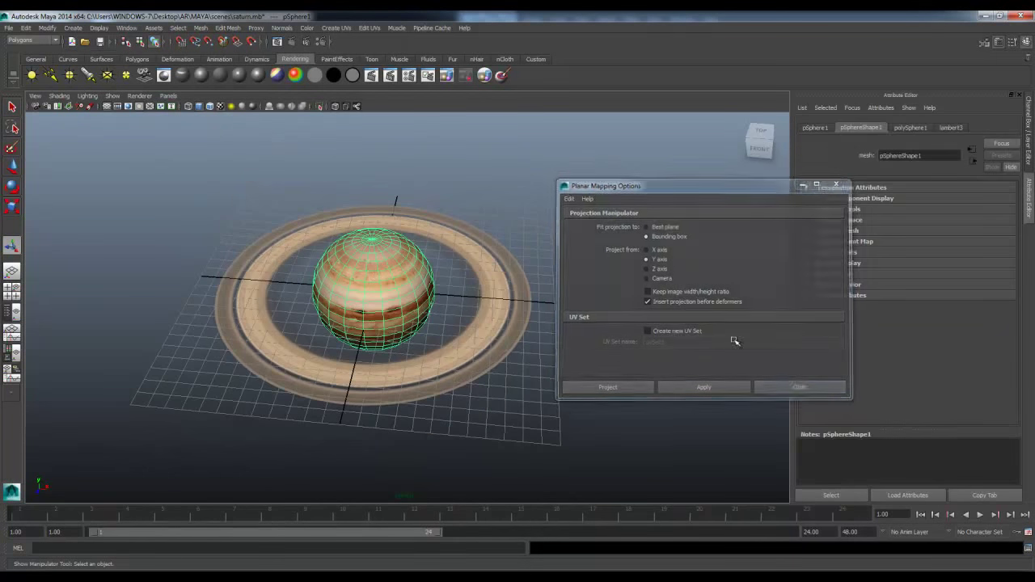
left_click(331, 28)
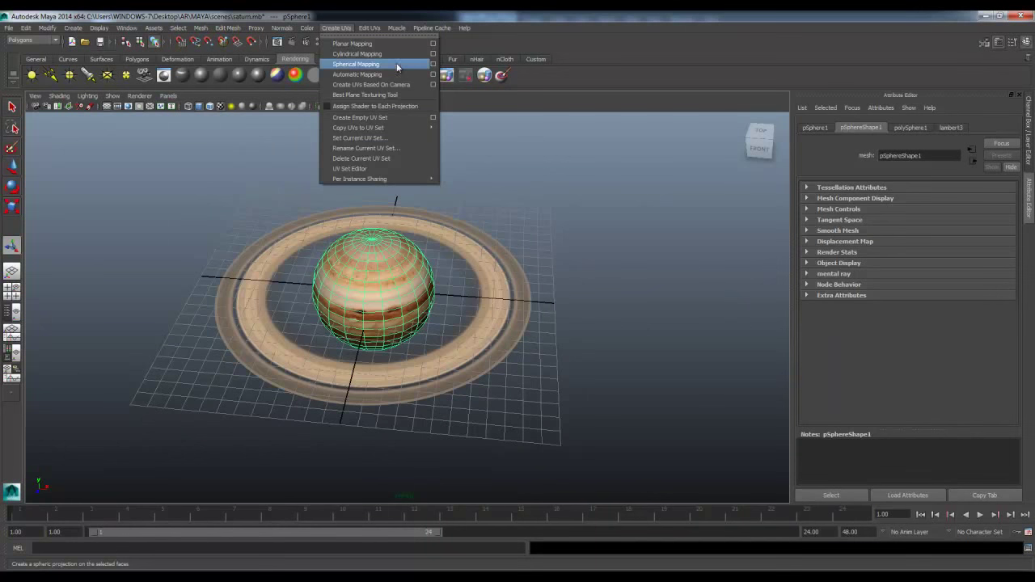
left_click(433, 64)
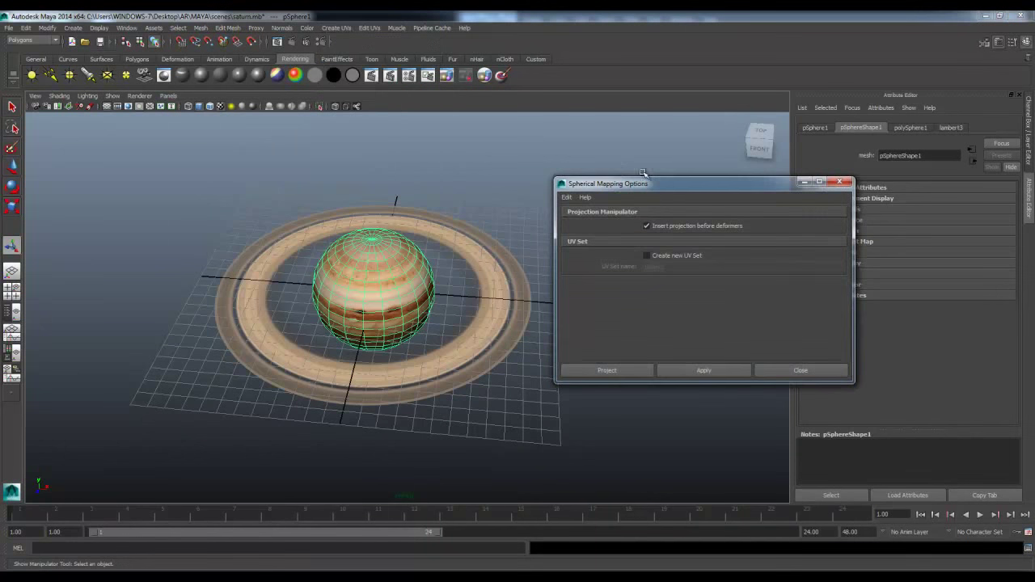
left_click(607, 371)
Step: Open the UV Texture Editor and resize the planet's spherical projection so its UVs fit the texture square
left_click_drag(526, 330, 342, 148, "alt")
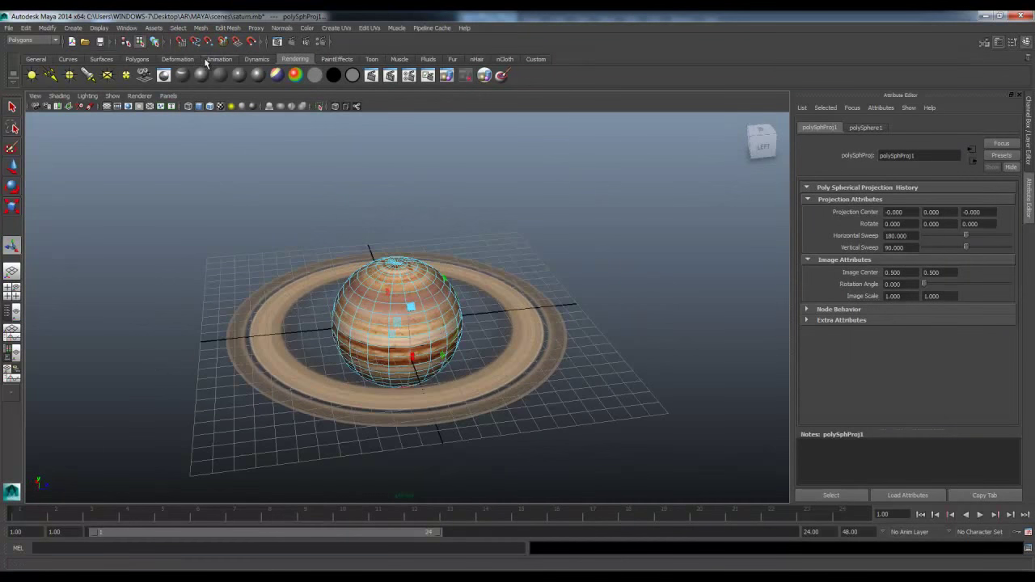
left_click(137, 59)
left_click(579, 75)
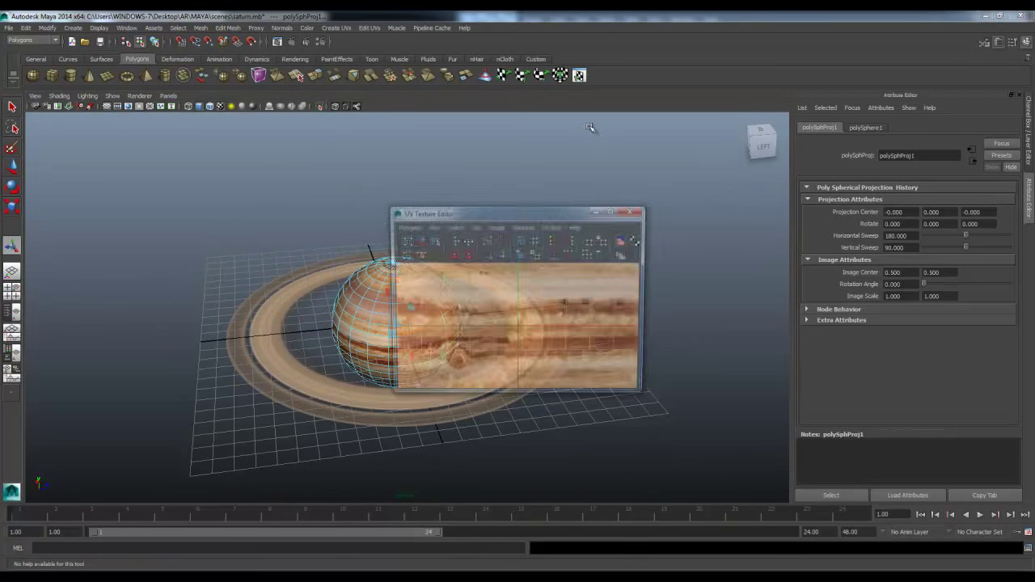
left_click_drag(507, 212, 679, 144)
scroll(608, 247, "down", 2)
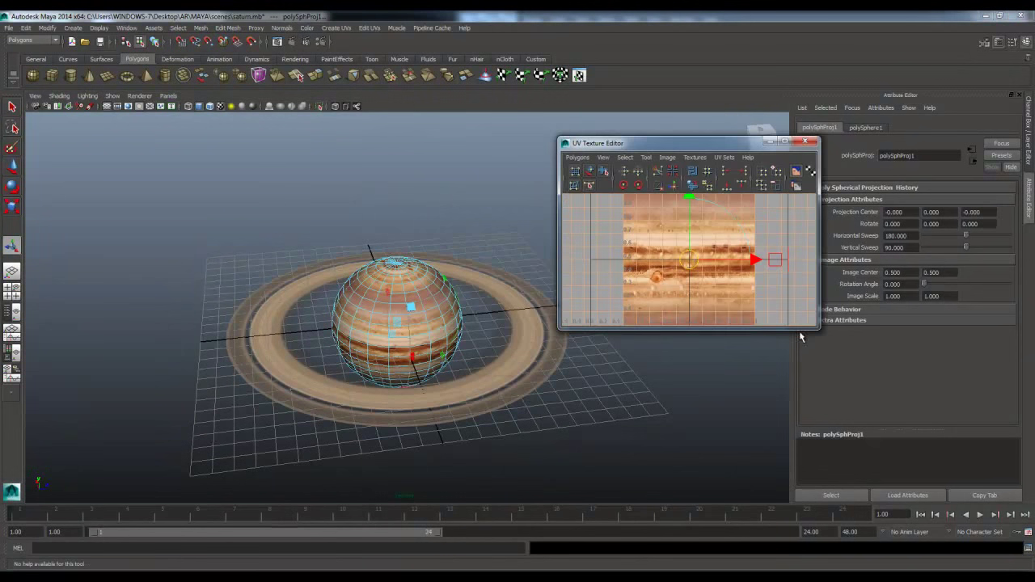
left_click_drag(817, 330, 932, 498)
scroll(728, 356, "down", 2)
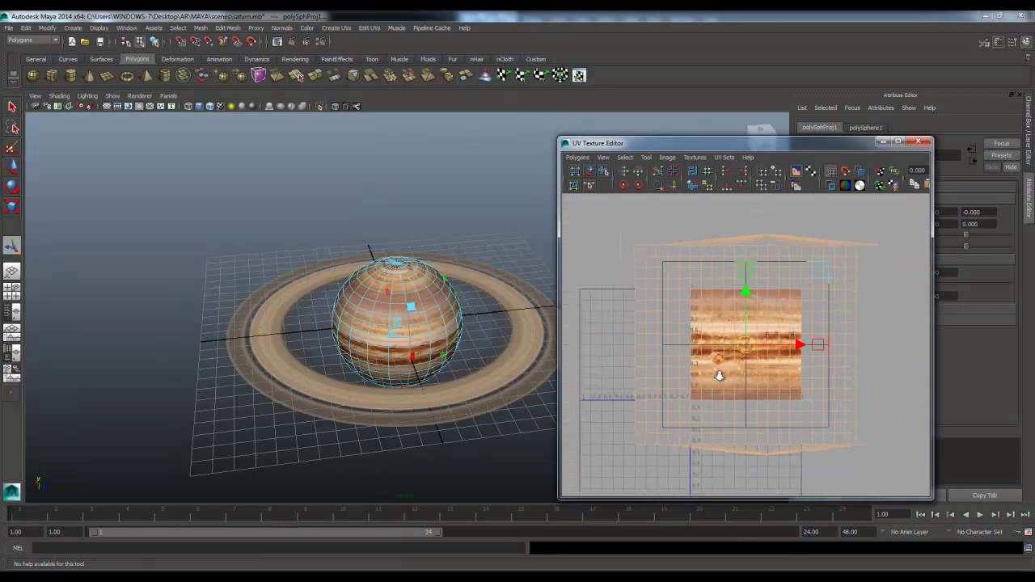
scroll(785, 351, "up", 1)
left_click_drag(430, 304, 424, 348, "alt")
right_click_drag(424, 348, 485, 351, "alt")
left_click_drag(363, 330, 281, 249)
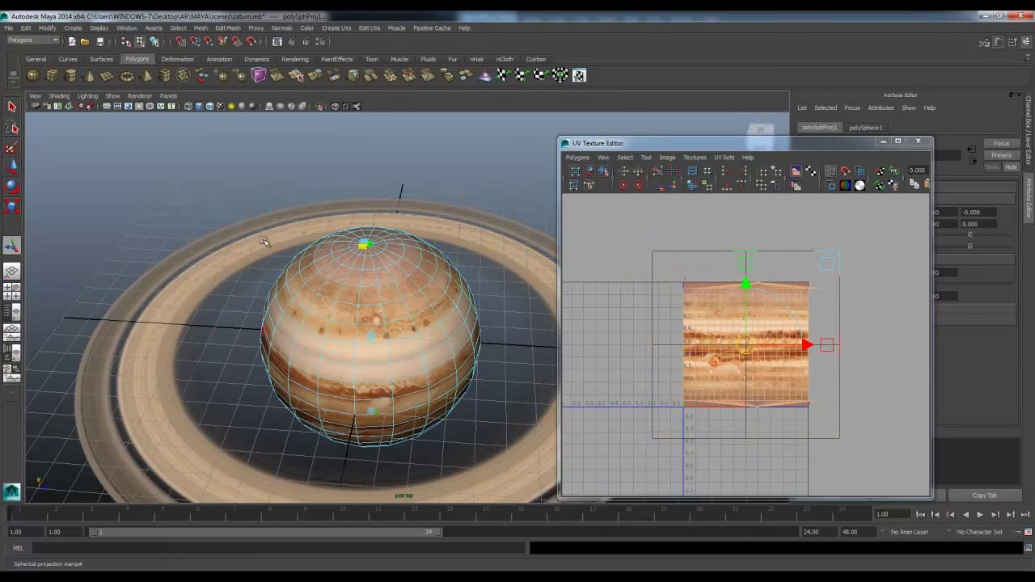
Step: Inspect the planet's remapped texture from several angles in object mode and close the UV Texture Editor
left_click_drag(228, 222, 495, 288, "alt")
right_click_drag(501, 289, 534, 275)
left_click(513, 216)
left_click_drag(513, 227, 319, 212, "alt")
left_click(390, 234)
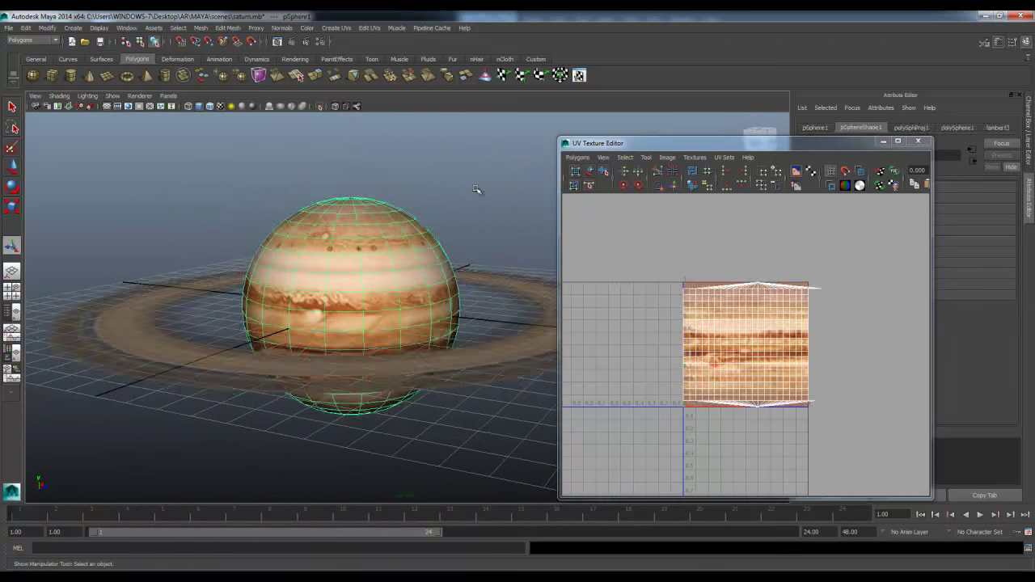
left_click(479, 203)
left_click_drag(478, 203, 451, 222, "alt")
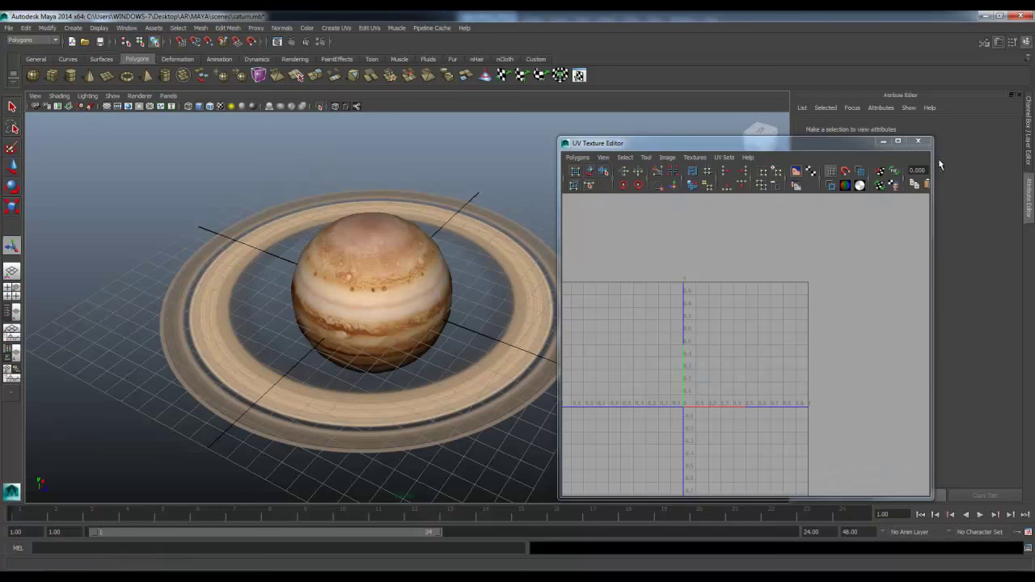
left_click(918, 141)
Step: Tilt the flat ring around the planet with the Rotate tool
left_click_drag(506, 181, 532, 219, "alt")
left_click(513, 220)
key("r")
key("e")
left_click_drag(410, 241, 536, 241)
left_click(666, 205)
Step: Duplicate the tilted ring in place and reverse the normals of the copy
left_click_drag(597, 225, 400, 284, "alt")
left_click(577, 252)
left_click(550, 251)
mouse_move(504, 270)
left_mouse_down("alt")
mouse_move(484, 266)
mouse_move(490, 283)
left_mouse_up("alt")
left_click(490, 280)
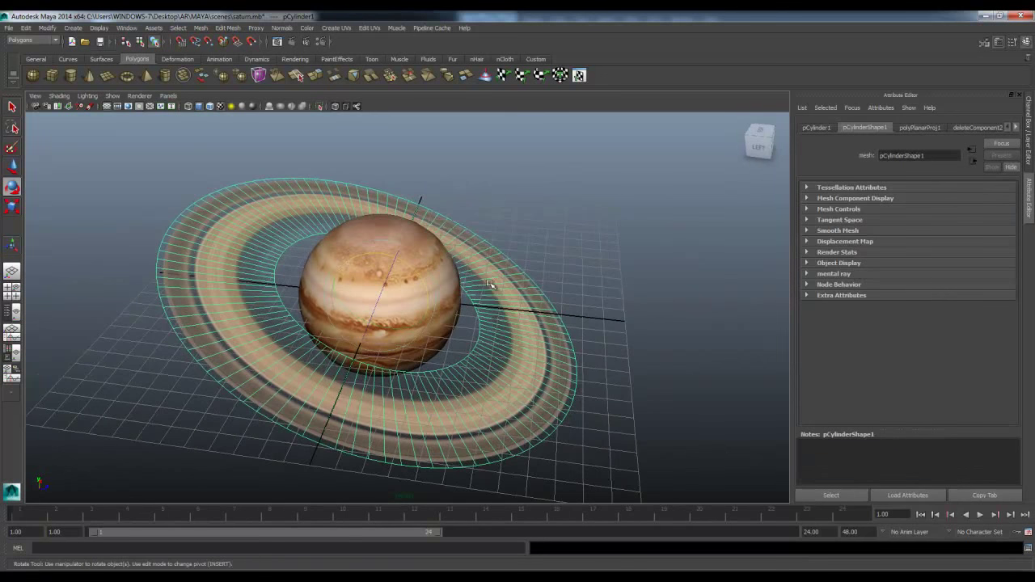
key("ctrl+d")
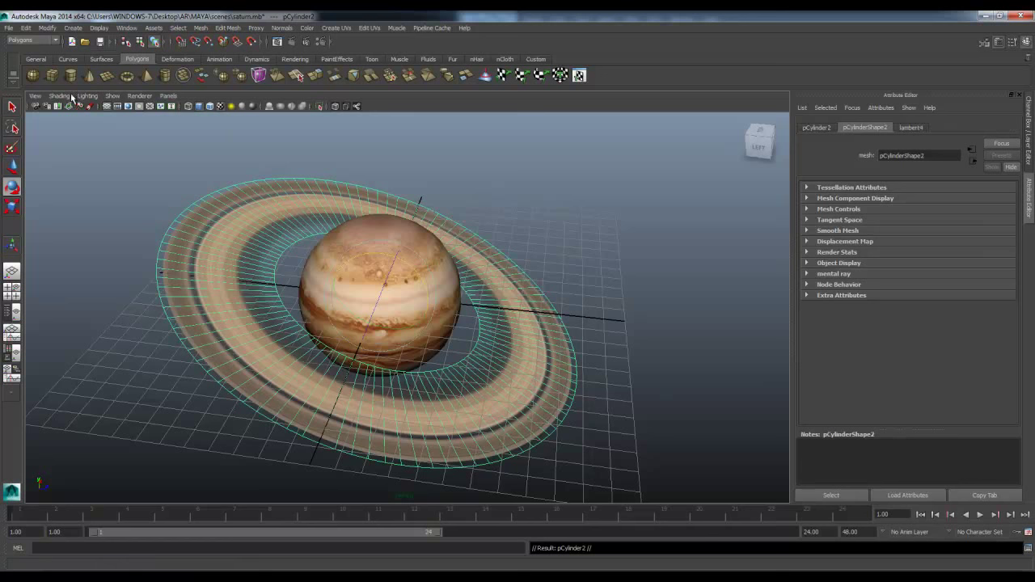
left_click(283, 28)
left_click(296, 106)
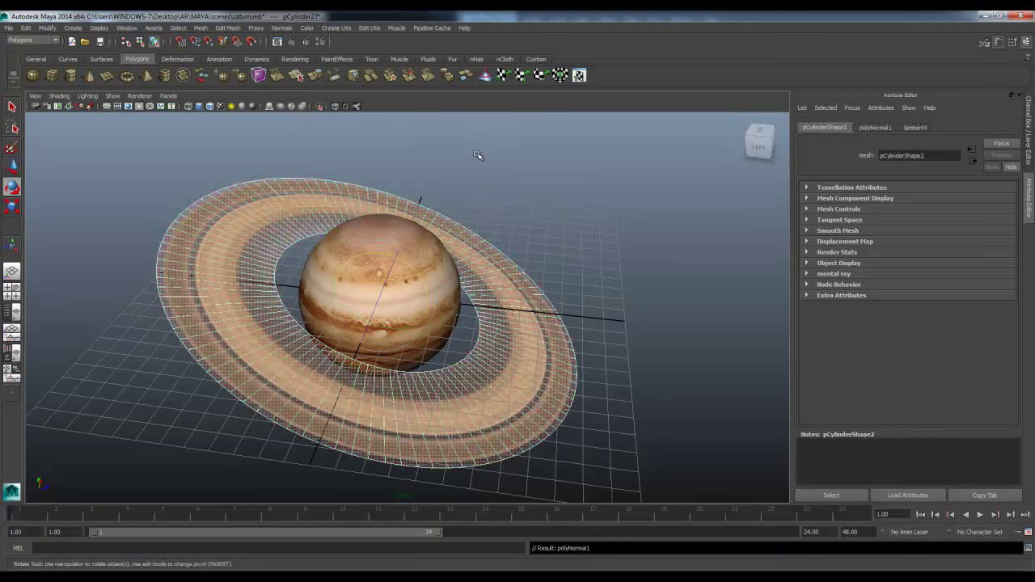
left_click(478, 156)
Step: View the rings from behind and delete one of the two overlapping rings
left_click_drag(502, 247, 443, 151, "alt")
left_click(525, 185)
key("w")
key("Delete")
mouse_move(584, 239)
left_mouse_down("alt")
mouse_move(594, 228)
mouse_move(582, 242)
mouse_move(590, 277)
mouse_move(577, 190)
mouse_move(575, 226)
left_mouse_up("alt")
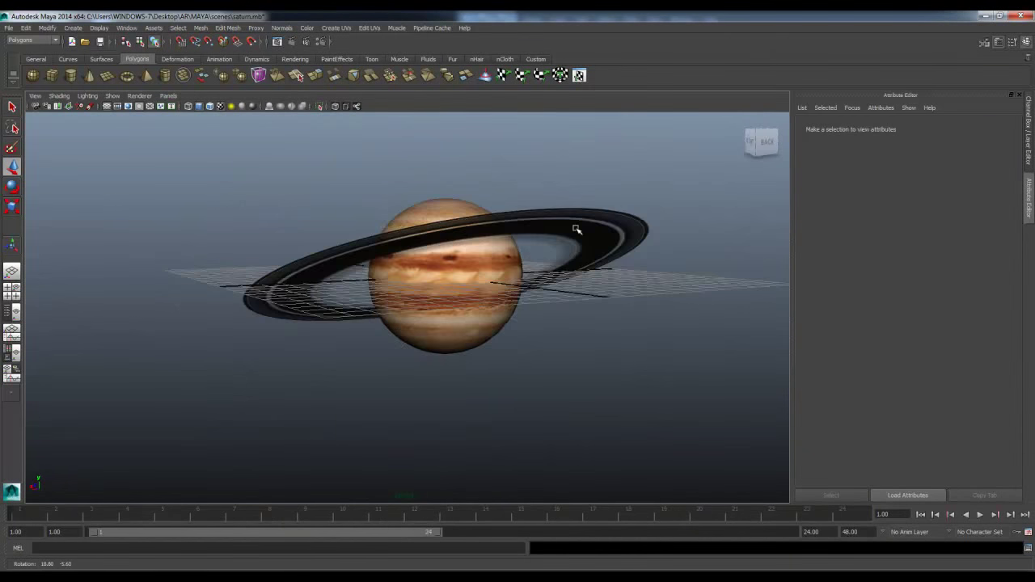
key("ctrl+z")
key("ctrl+z")
left_click_drag(639, 214, 533, 237, "alt")
key("Delete")
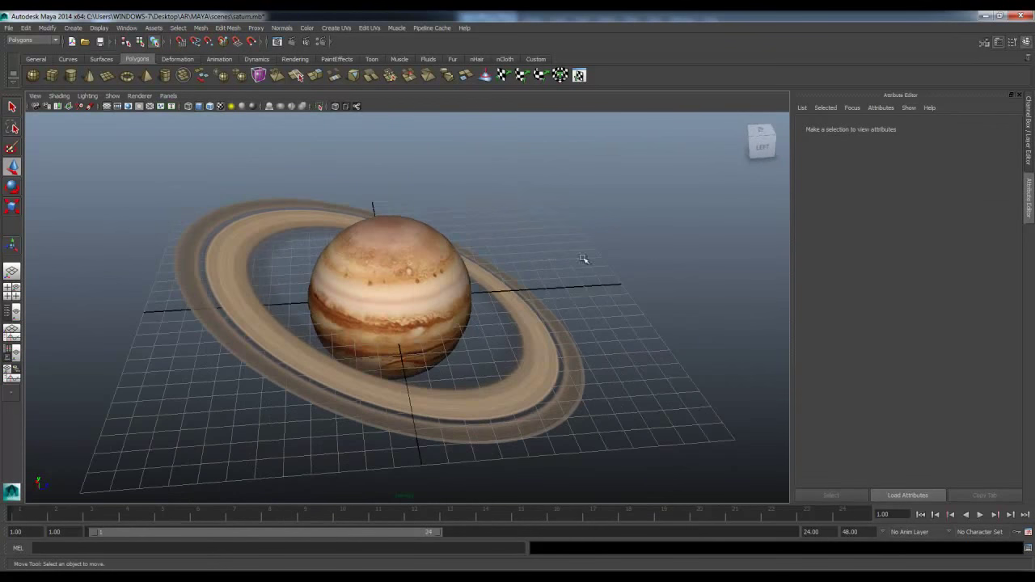
Step: Select the planet and extend the animation range to end at frame 500
left_click_drag(502, 336, 500, 338)
left_click_drag(548, 322, 536, 285, "alt")
middle_click_drag(471, 185, 507, 187, "alt")
left_click(447, 256)
left_click_drag(448, 256, 454, 285, "alt")
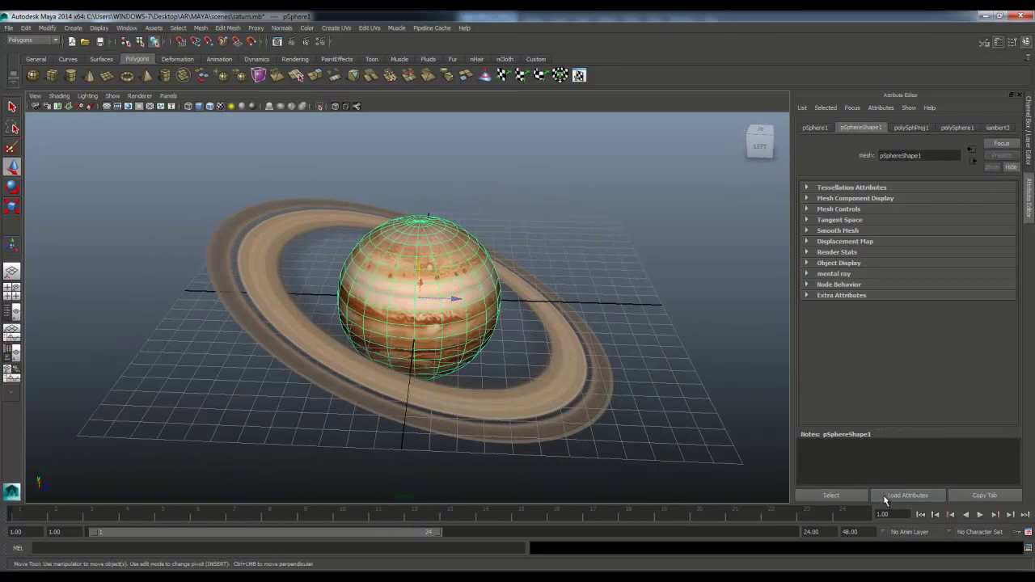
type("500")
key("Return")
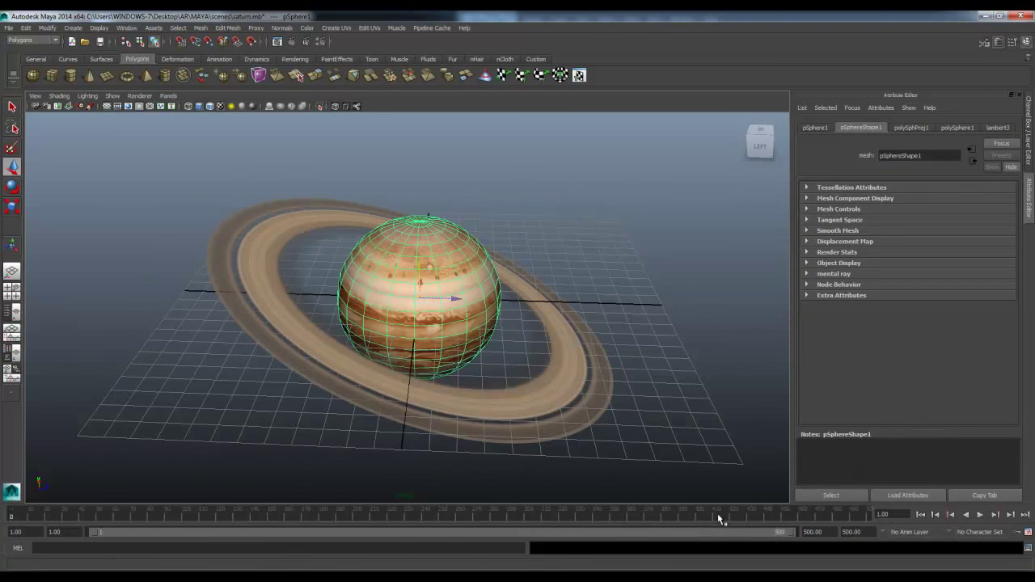
Step: Key the planet's channels at frame 1, move to frame 500 and display its channel values
left_click(463, 208)
left_click(453, 243)
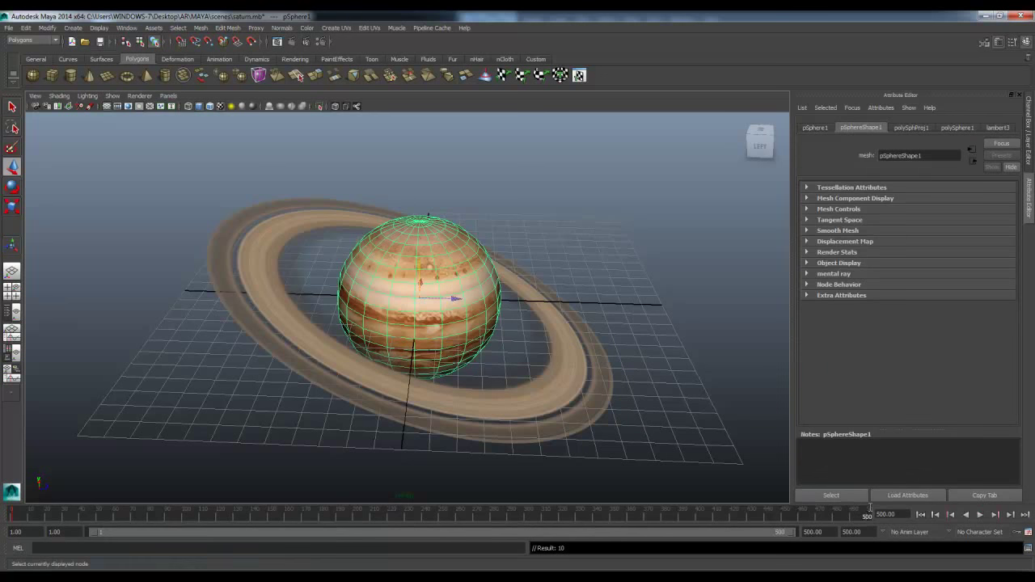
key("ctrl+a")
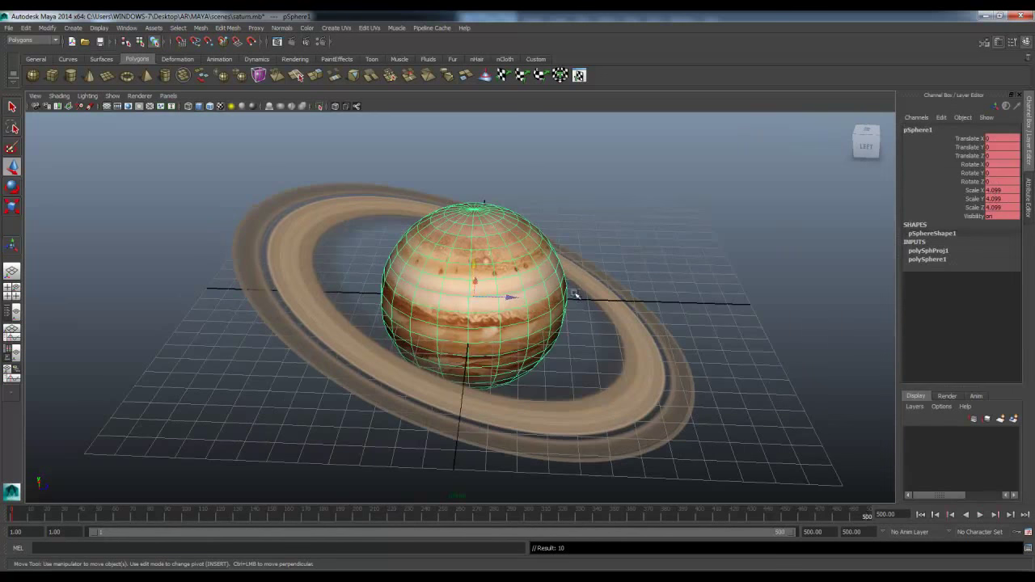
Step: Rotate the planet about its vertical axis and set its Rotate Y to 359 at frame 500
key("e")
left_click_drag(489, 317, 511, 302)
left_click(1001, 174)
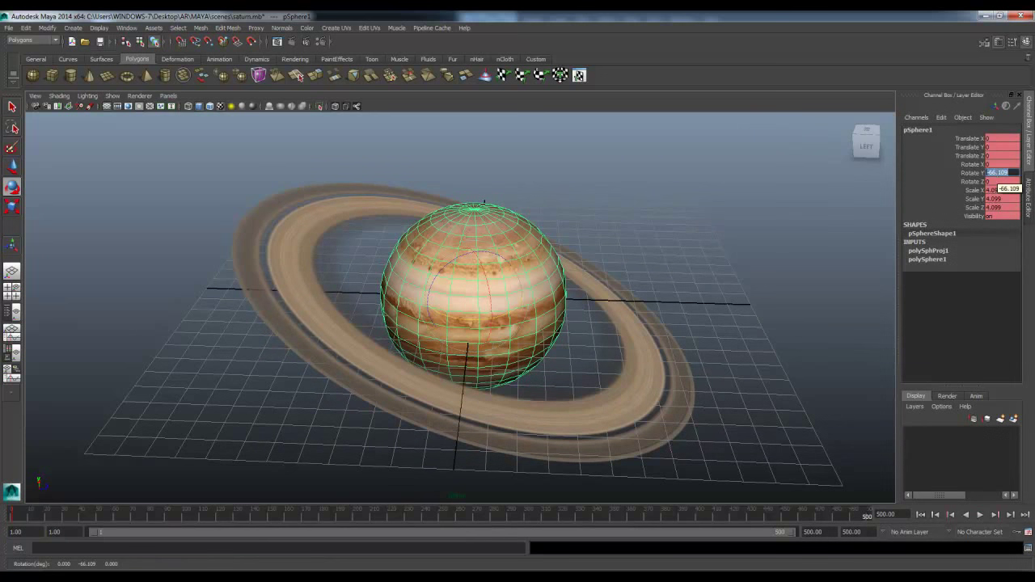
type("359")
key("Return")
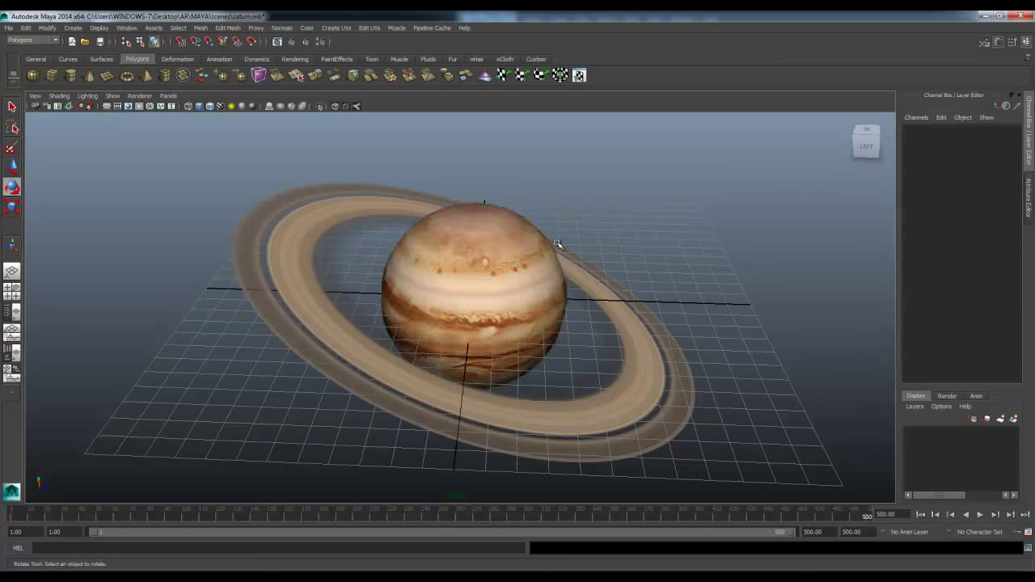
Step: Key the planet's rotation at frame 500 and play back the spin
left_click(705, 266)
left_click(546, 273)
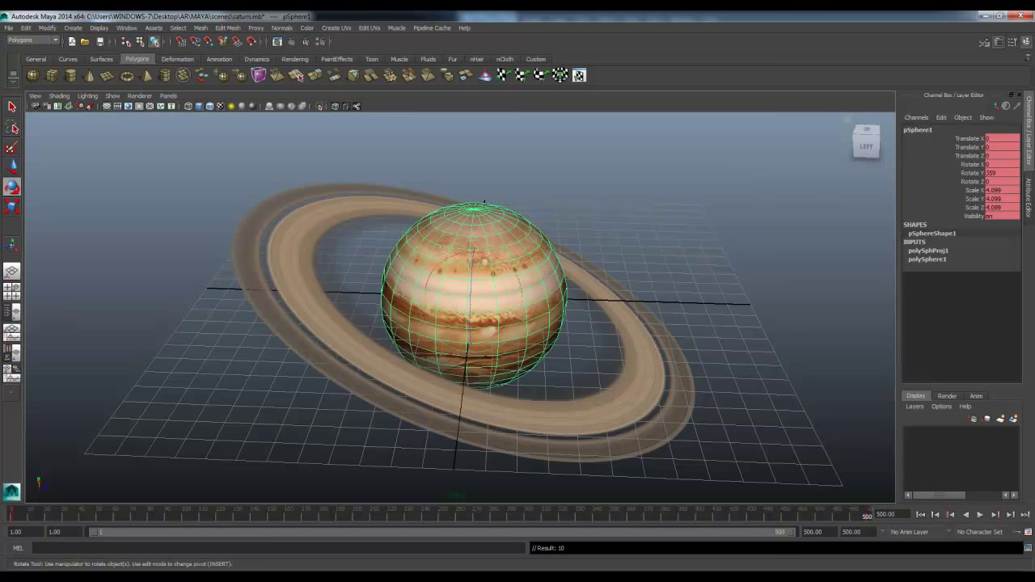
right_click(982, 175)
left_click(967, 203)
left_click(642, 247)
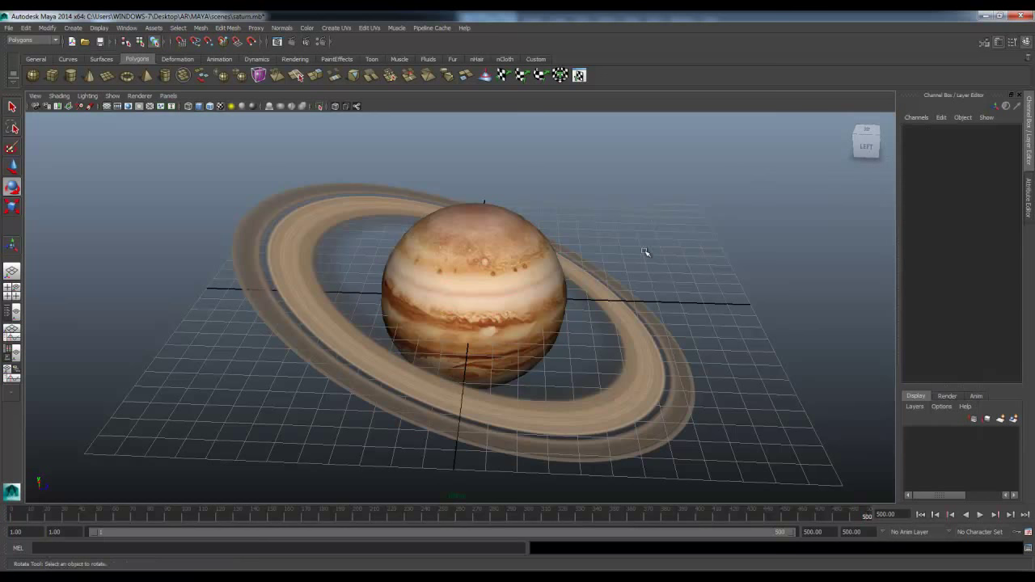
left_click(980, 514)
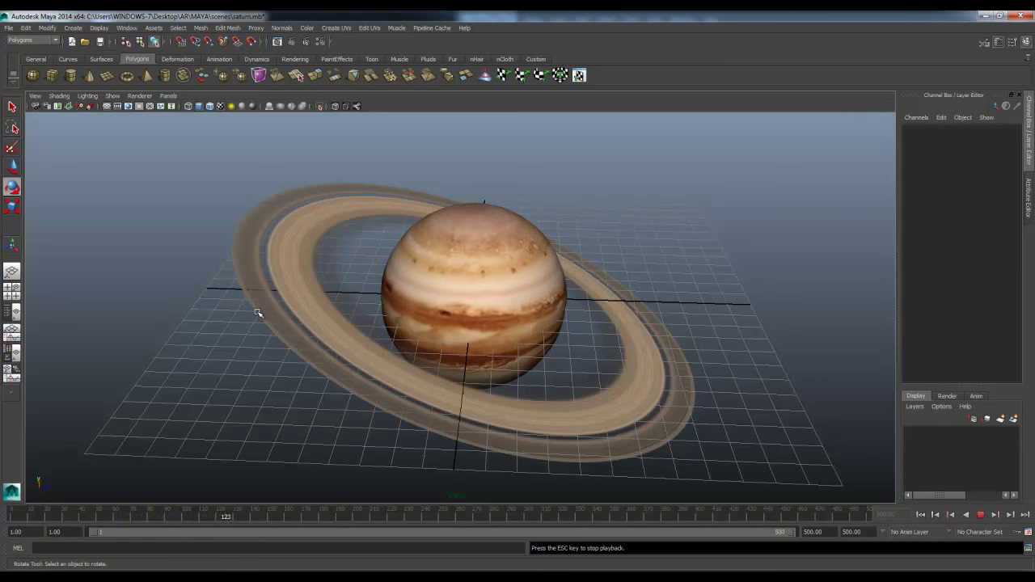
left_click(981, 516)
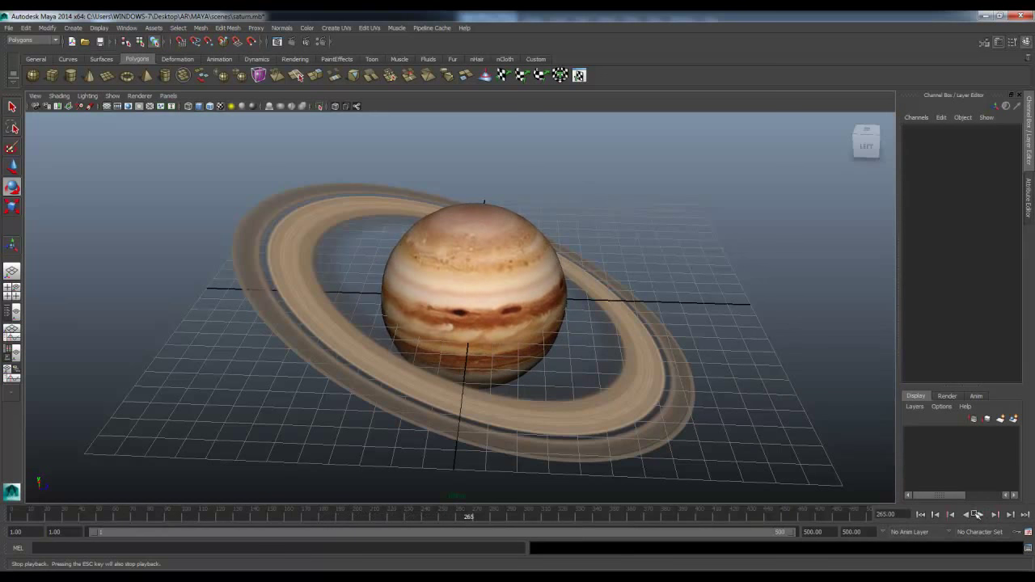
Step: Give all keys on the planet's animation curves linear tangents in the Graph Editor
left_click(544, 243)
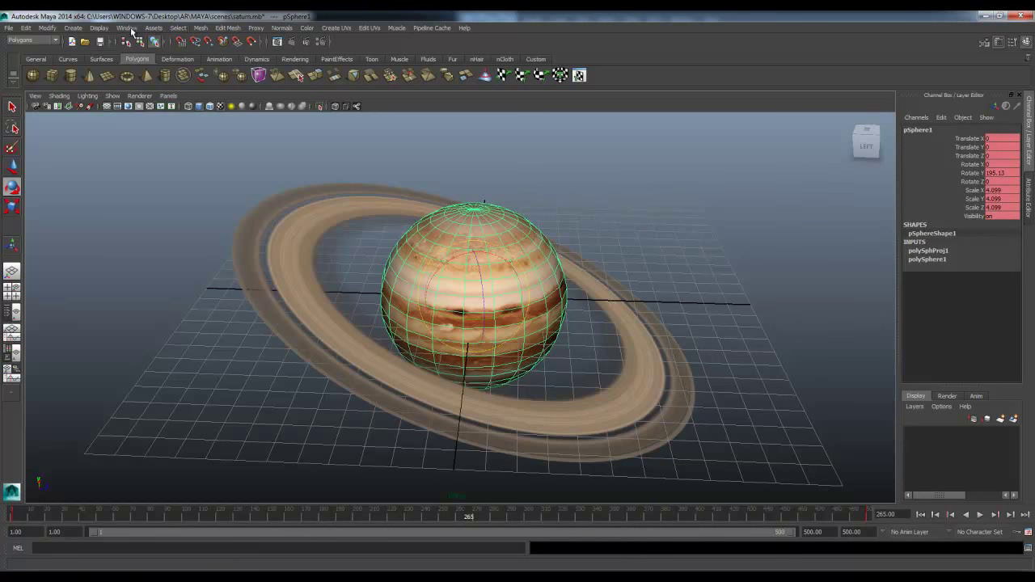
left_click(126, 27)
mouse_move(144, 68)
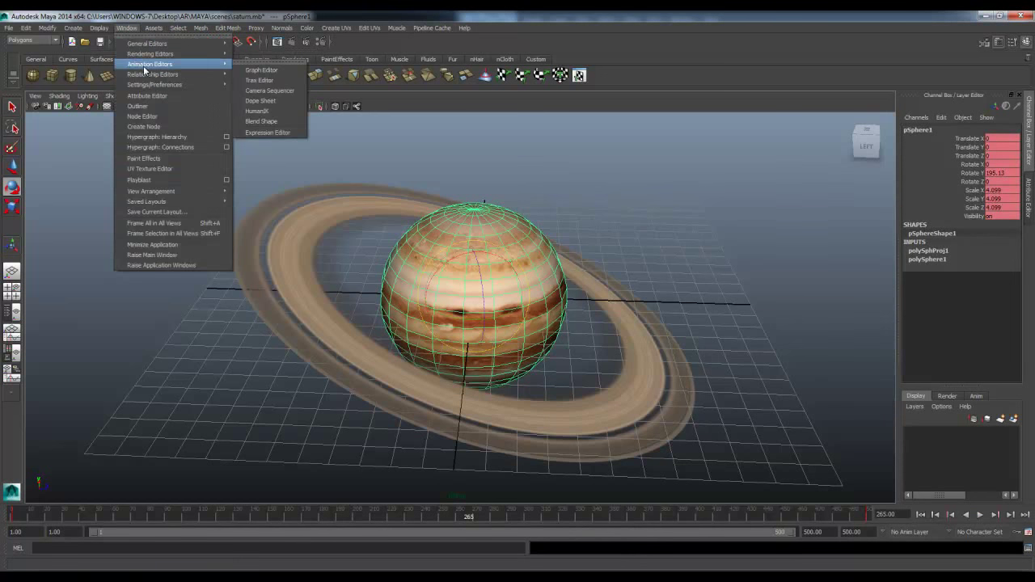
left_click(257, 69)
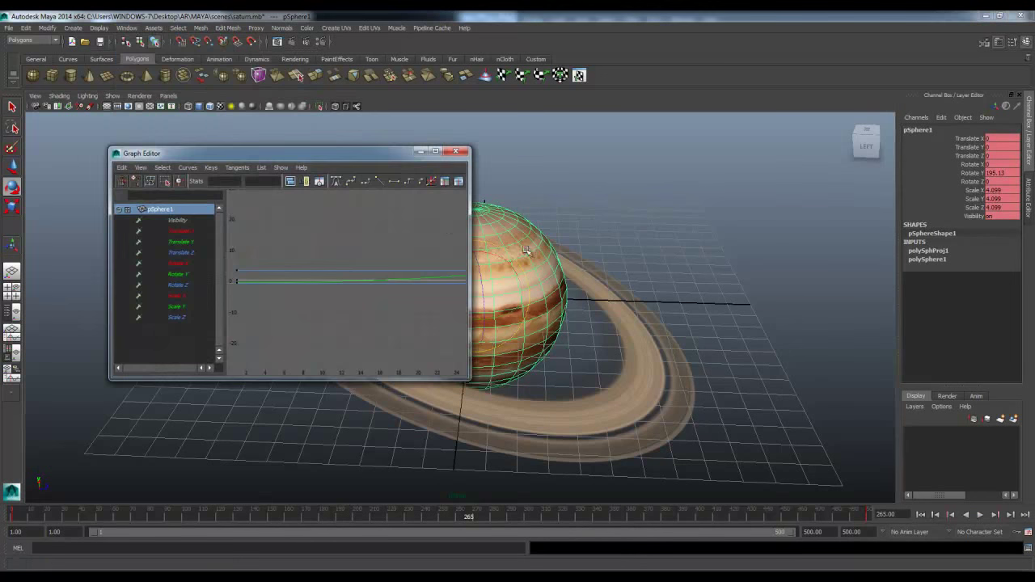
scroll(425, 269, "down", 6)
scroll(423, 236, "up", 4)
scroll(418, 237, "down", 6)
scroll(417, 237, "up", 6)
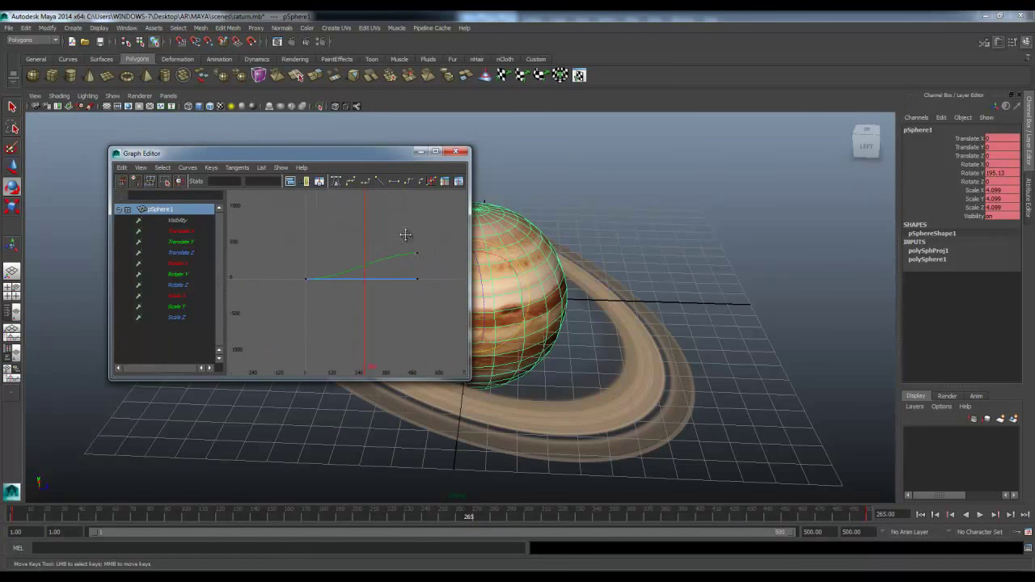
left_click_drag(449, 229, 254, 342)
left_click(391, 182)
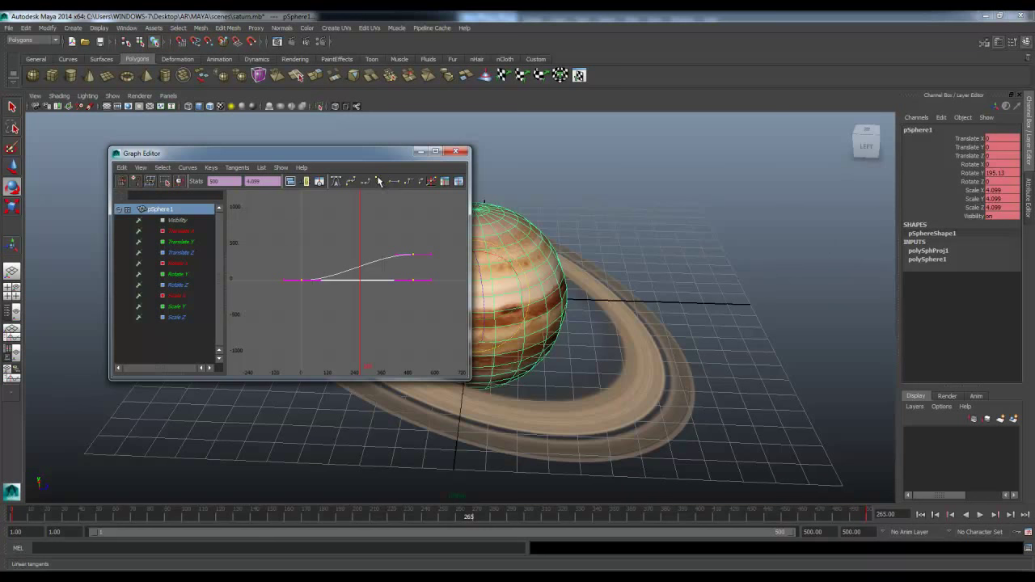
left_click(378, 181)
left_click(458, 153)
Step: Play back the planet's spin to check its constant speed, reselecting the planet and stopping playback
left_click(815, 296)
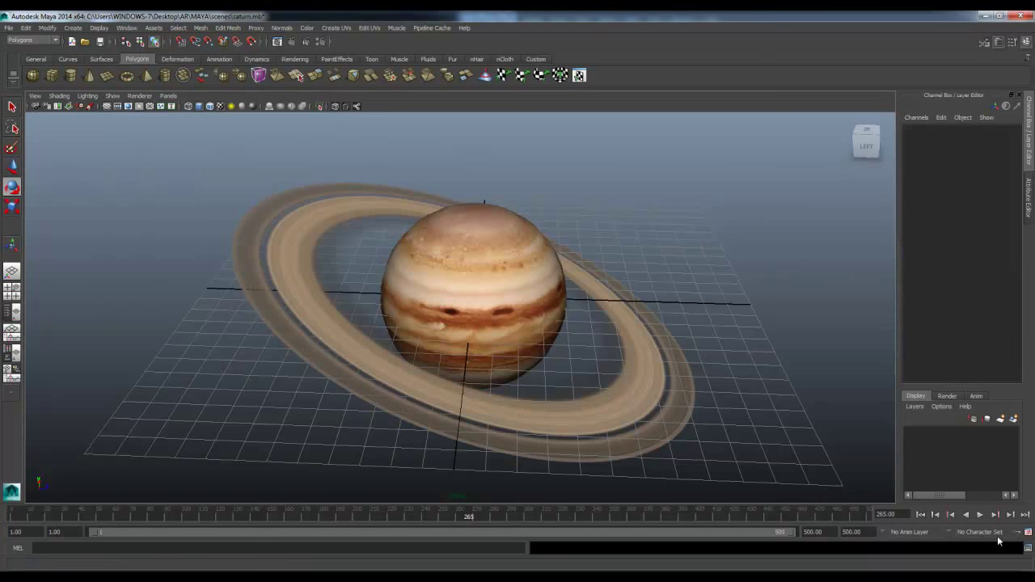
key("alt+v")
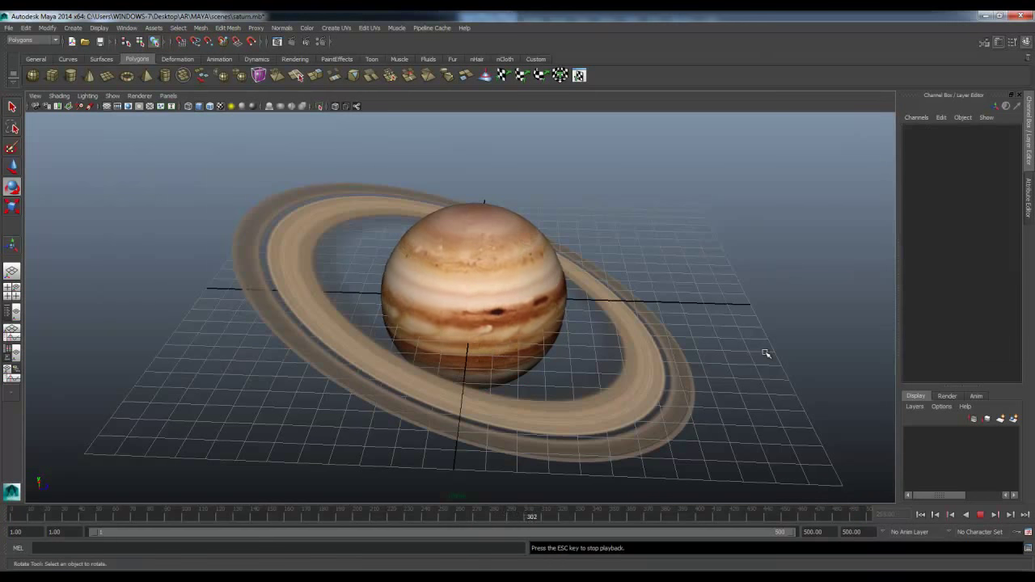
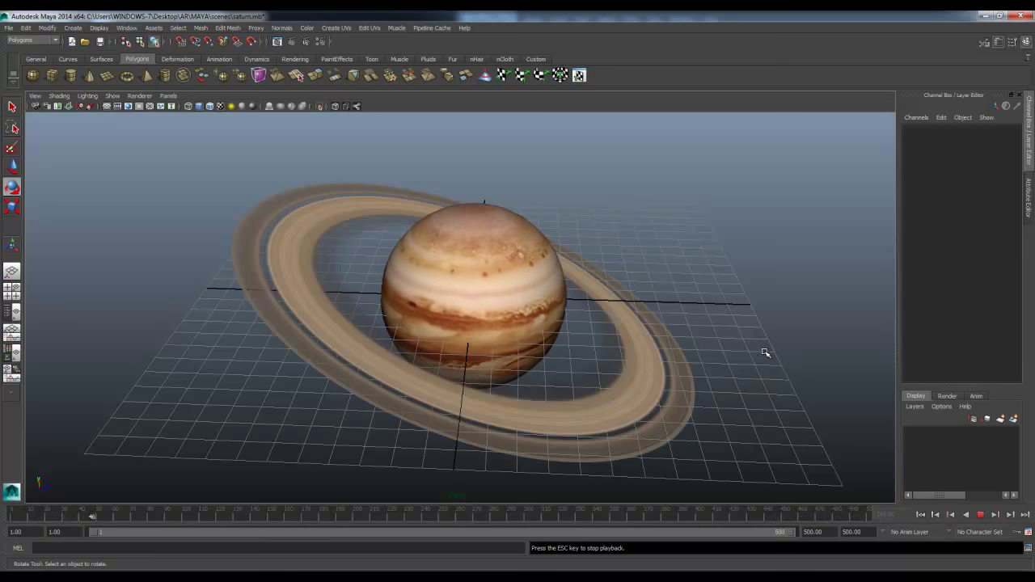
left_click(479, 303)
left_click(980, 514)
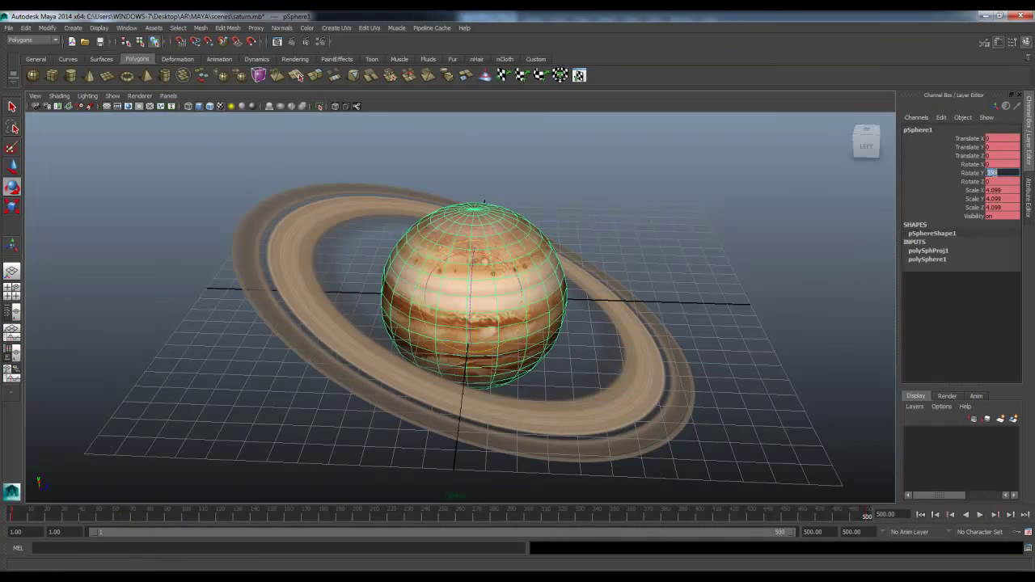
Step: Try to key the planet's Rotate Y at frame 500 and play back the spin, then stop and reselect the planet
right_click(969, 175)
left_click(750, 227)
left_click_drag(849, 515, 860, 522)
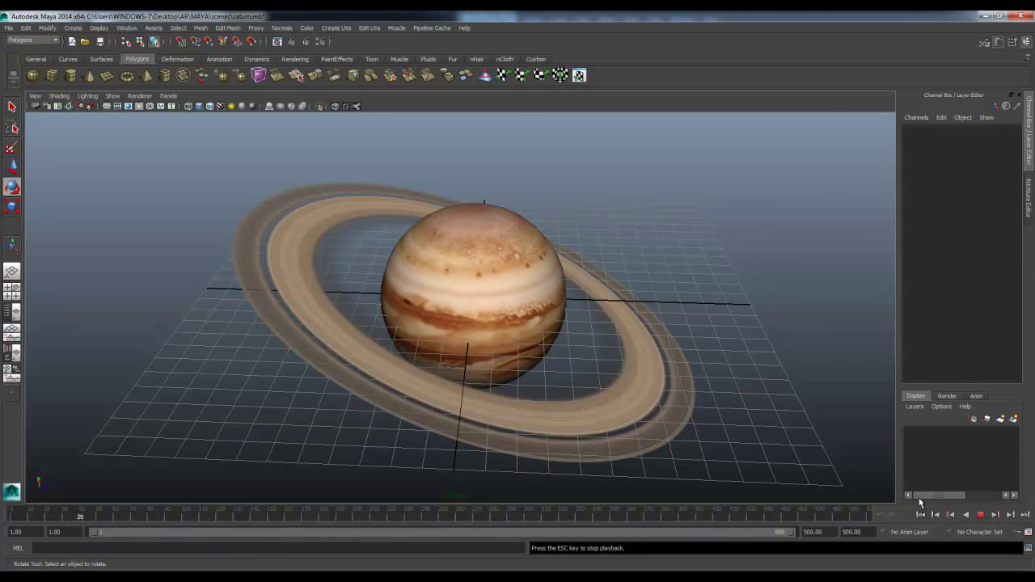
key("Escape")
left_click(486, 338)
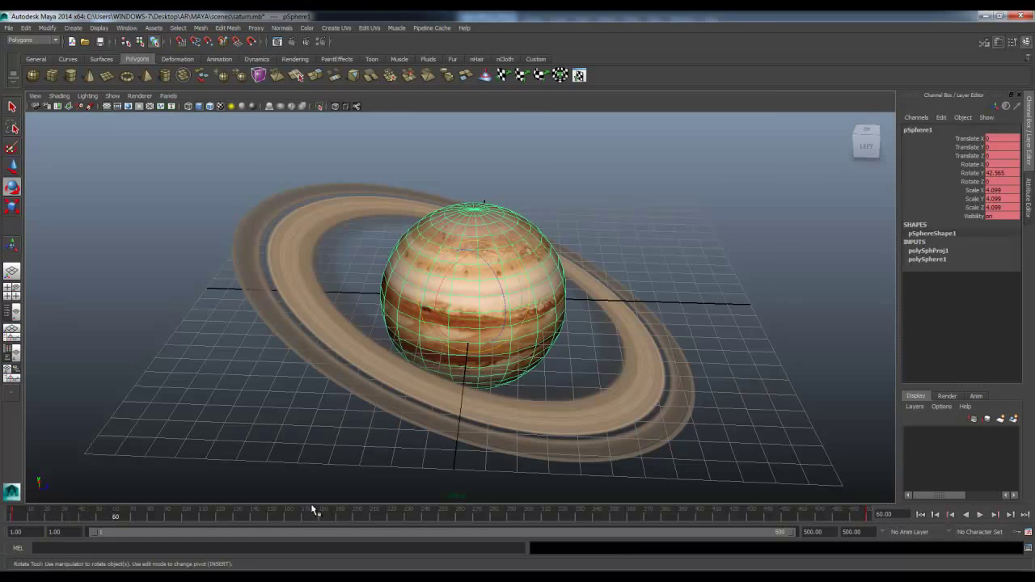
Step: Set the planet's Rotate Y to 359 at frame 500 and key the value
key("alt+v")
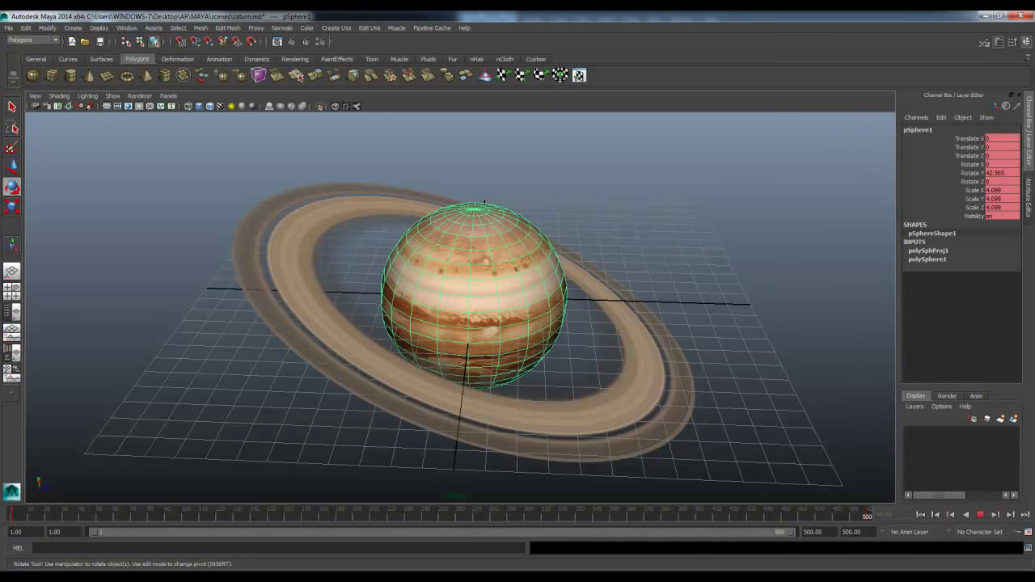
key("ctrl+z")
left_click(510, 276)
left_click_drag(843, 517, 869, 516)
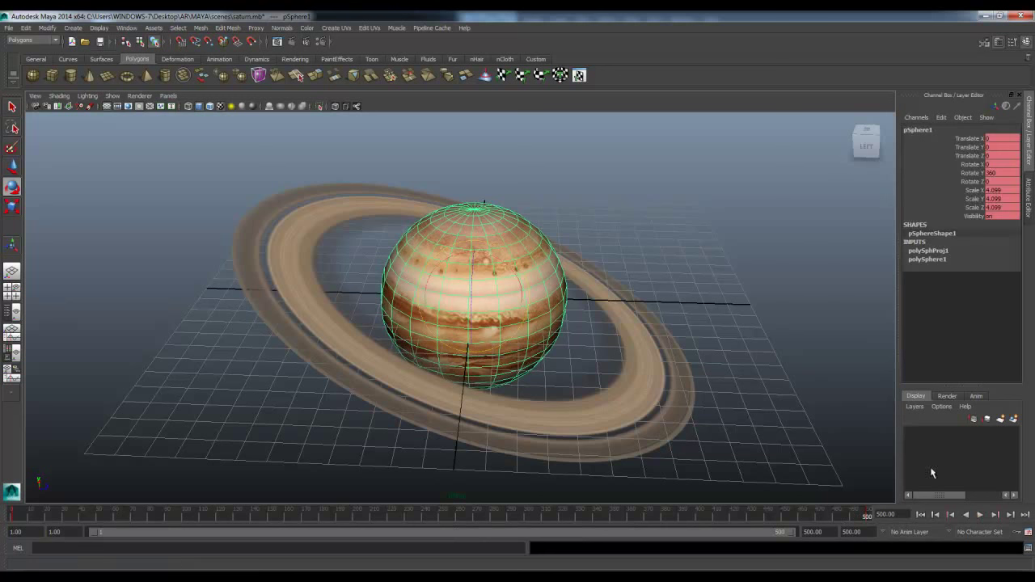
left_click(1008, 173)
type("359")
key("Return")
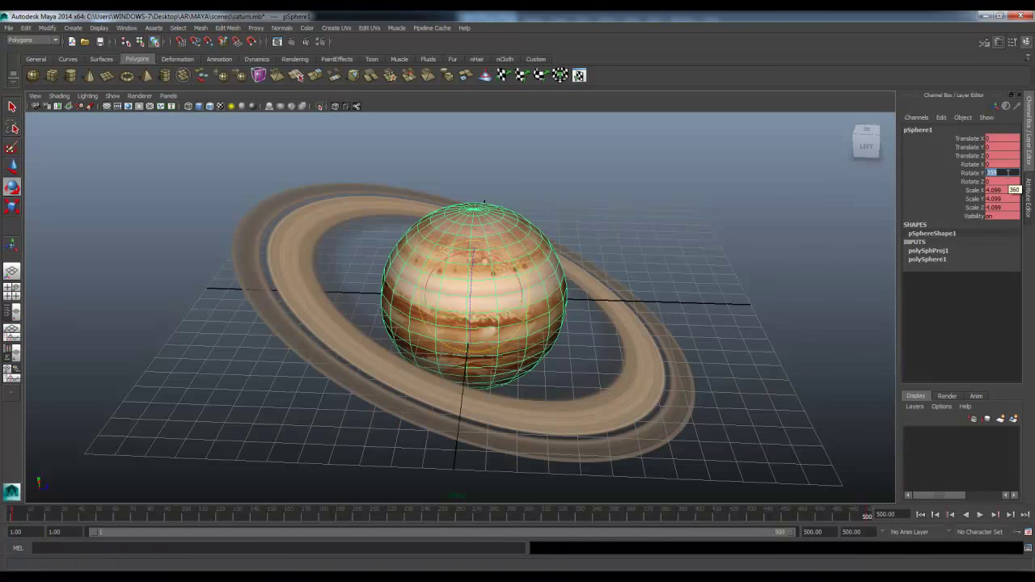
right_click(978, 176)
left_click(686, 304)
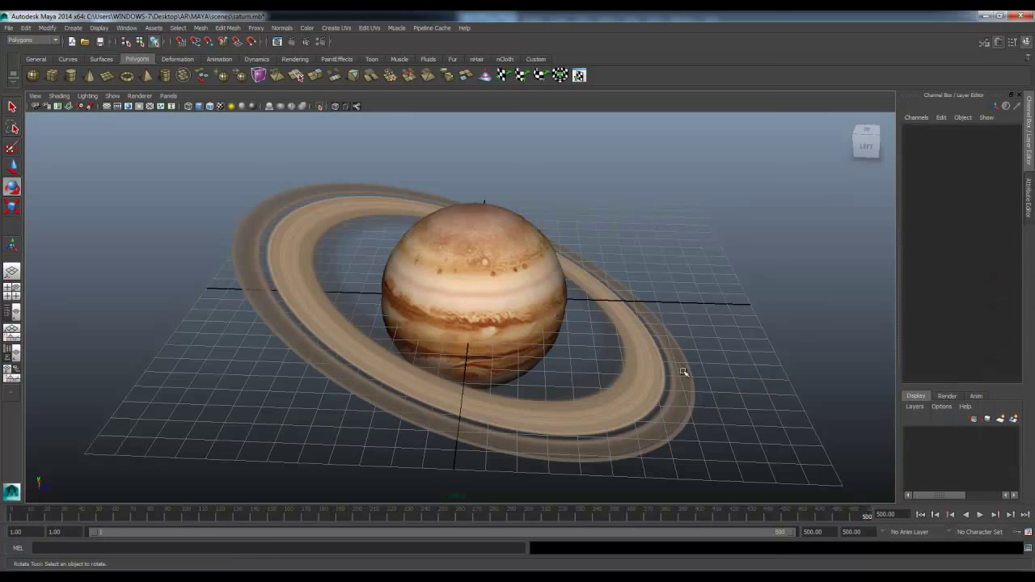
Step: Export the entire scene in FBX format to the scenes folder under the file name saturn
left_click(10, 29)
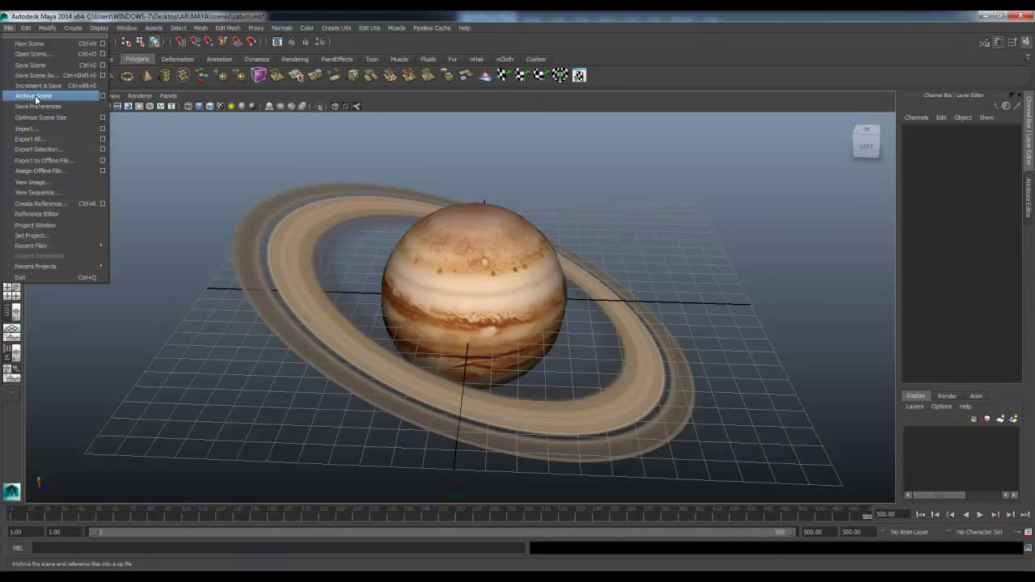
left_click(88, 143)
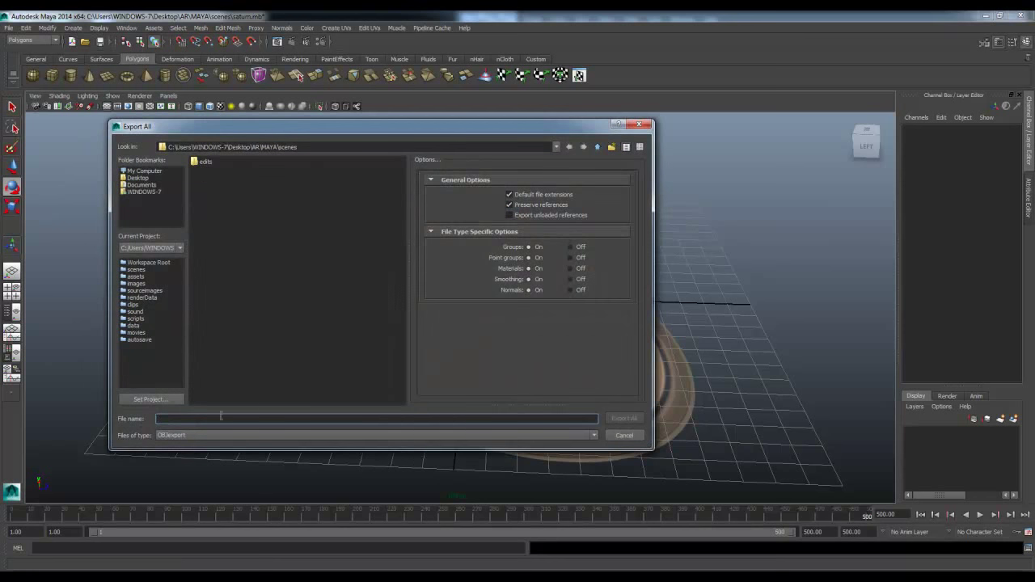
left_click(217, 435)
scroll(218, 481, "down", 1)
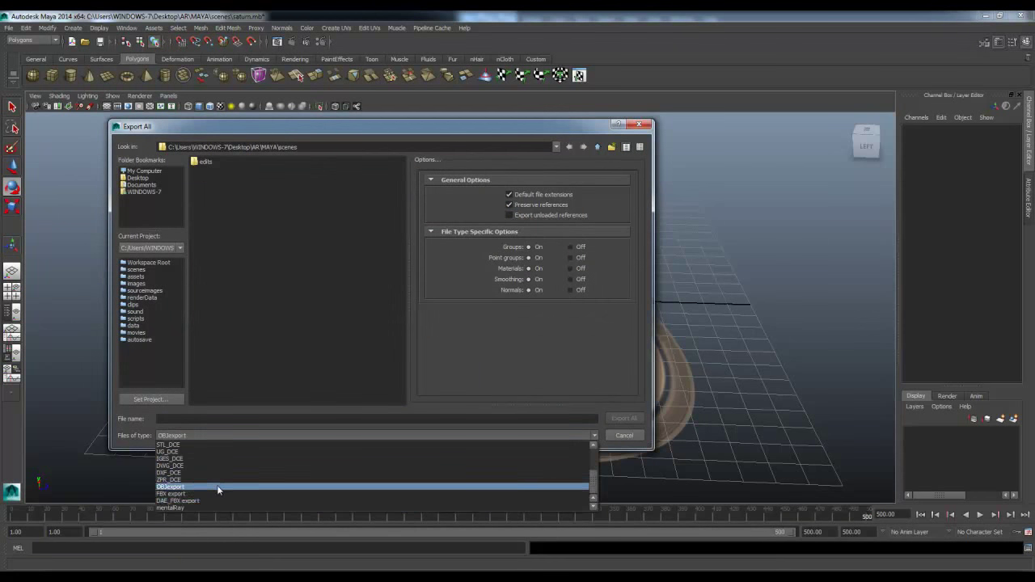
left_click(216, 495)
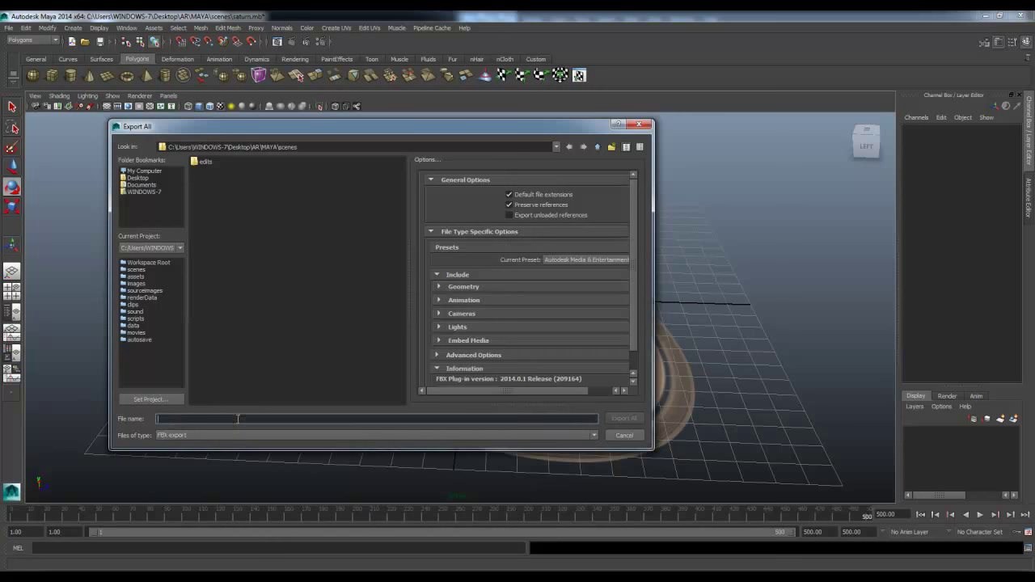
type("saturn")
left_click(624, 418)
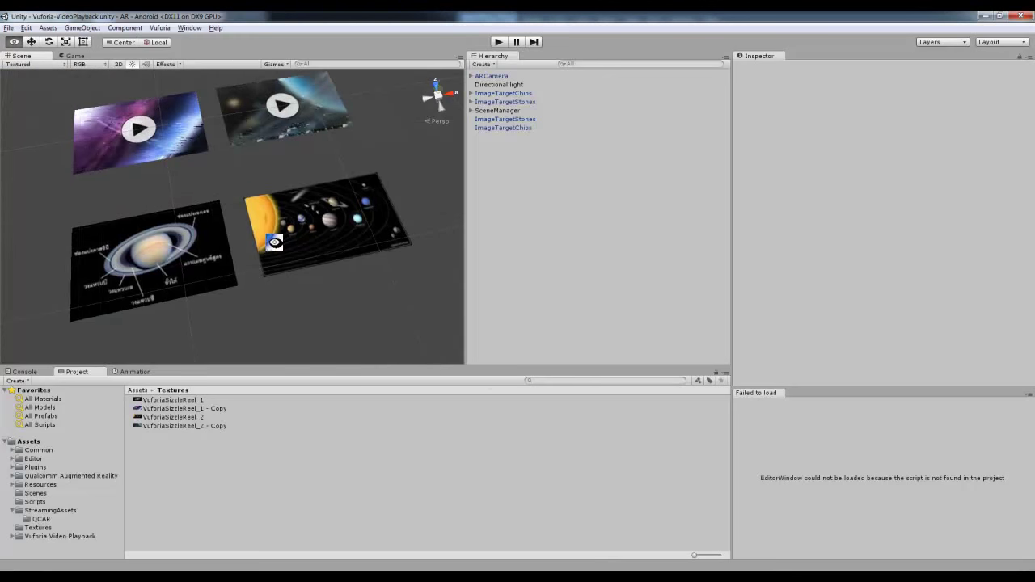
Step: Switch to Unity and arrange its window beside the MAYA project folder window
left_click(211, 259)
left_click_drag(212, 259, 213, 299, "alt")
left_click(215, 309)
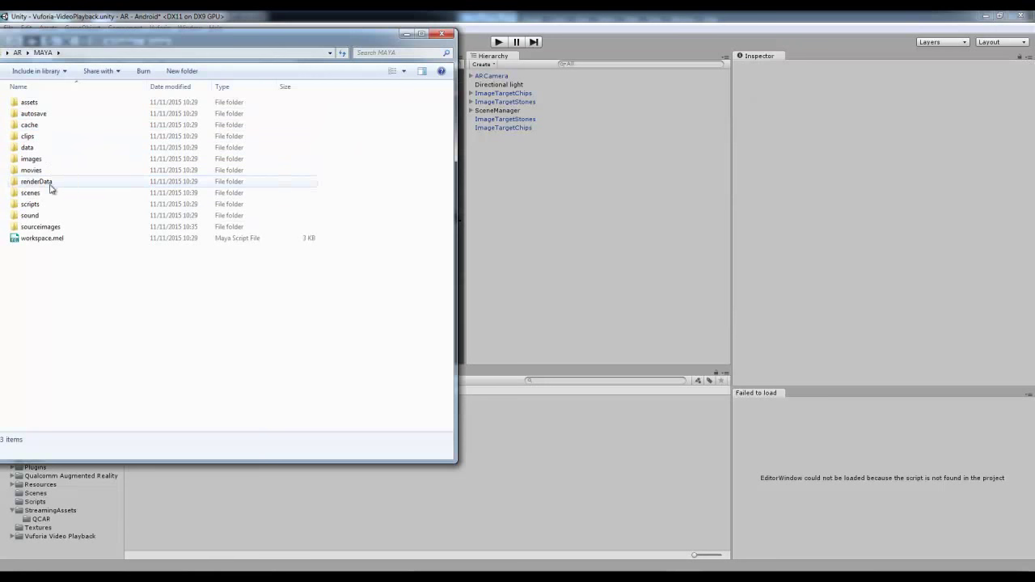
left_click_drag(346, 40, 337, 55)
left_click(553, 15)
left_click_drag(553, 15, 912, 19)
Step: Create a folder named MODEL in Assets and open it
left_click(386, 445)
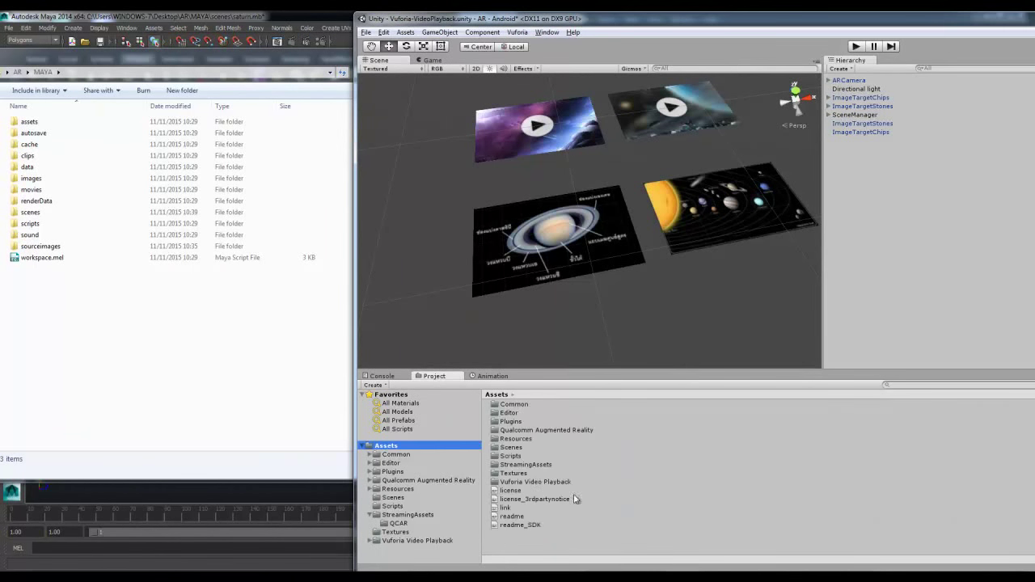
right_click(644, 552)
mouse_move(717, 382)
left_click(833, 158)
type("M")
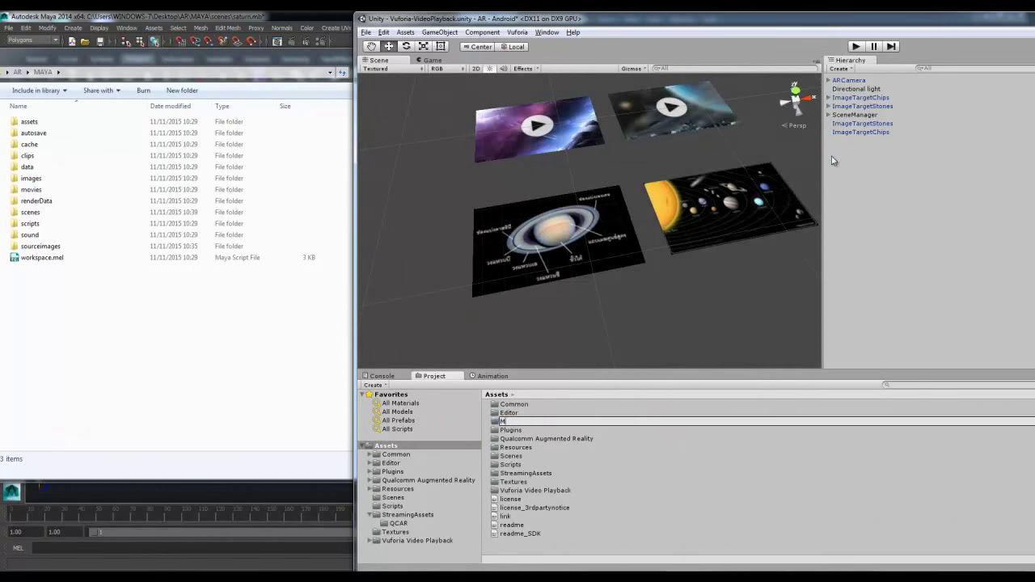
type("ODEL")
key("Return")
key("Return")
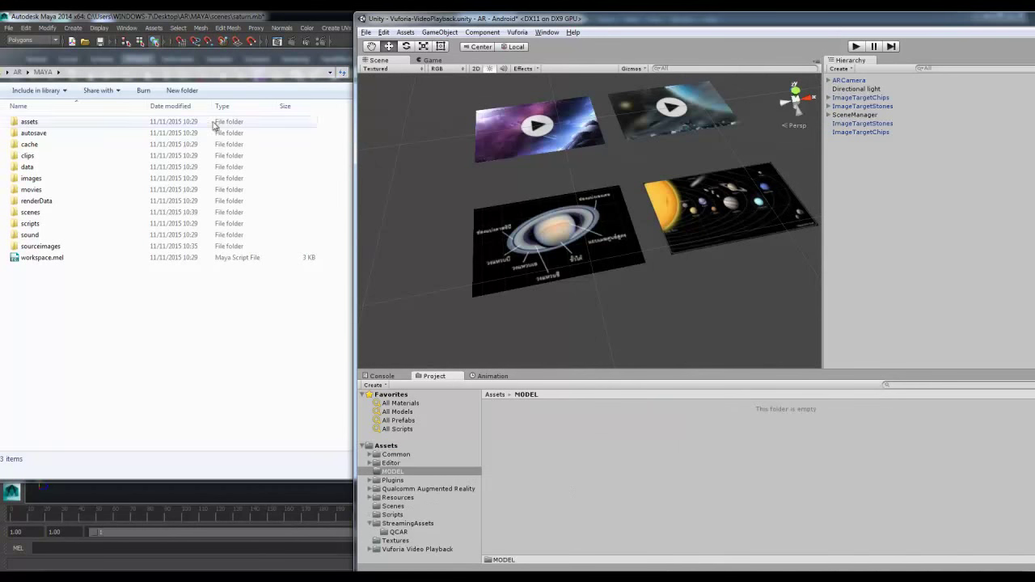
Step: Import saturn.fbx from the Maya scenes folder into the MODEL folder
left_click(87, 322)
double_click(62, 212)
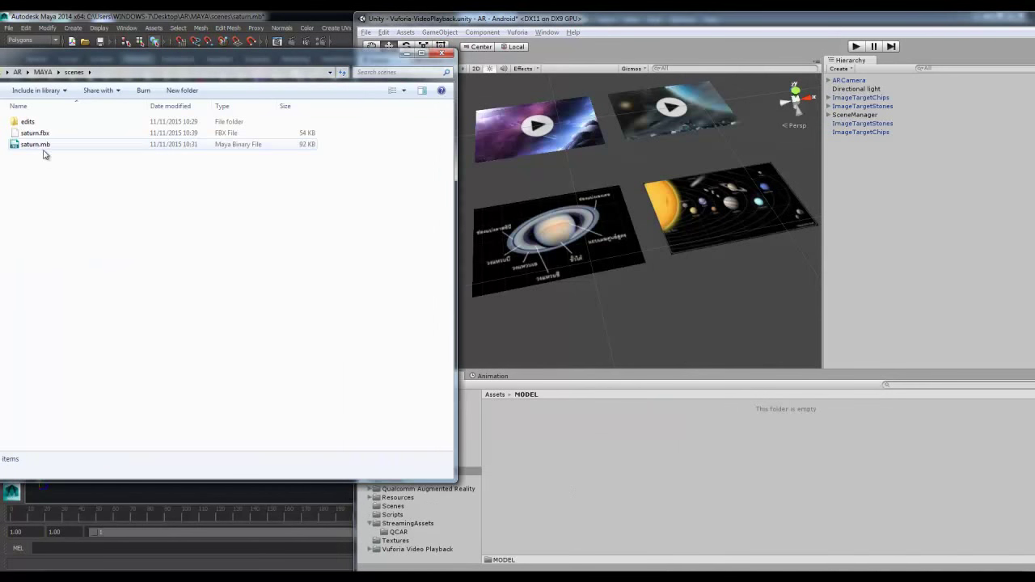
left_click_drag(37, 134, 710, 477)
Step: Import jup0vtt2.jpg and the Saturn rings PNG from the sourceimages folder into MODEL, and maximize the Unity window
left_click(97, 219)
left_click(44, 73)
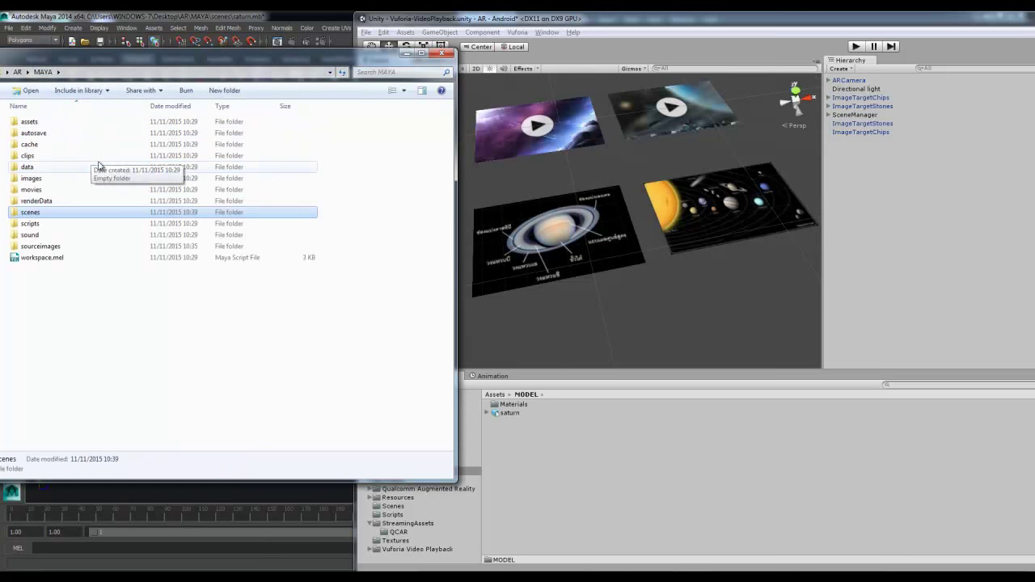
double_click(56, 246)
left_click_drag(297, 231, 150, 110)
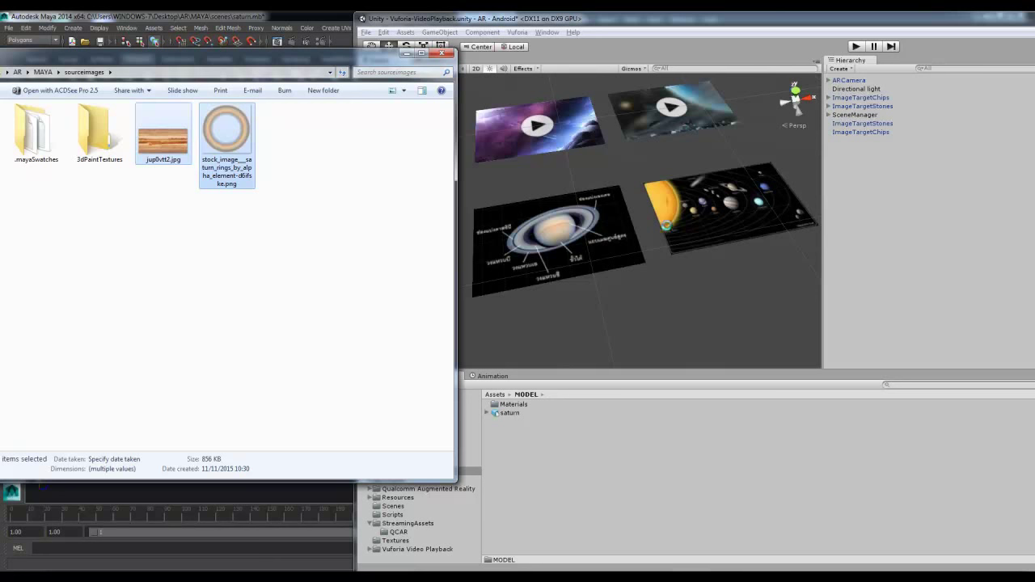
left_click_drag(278, 64, 230, 79)
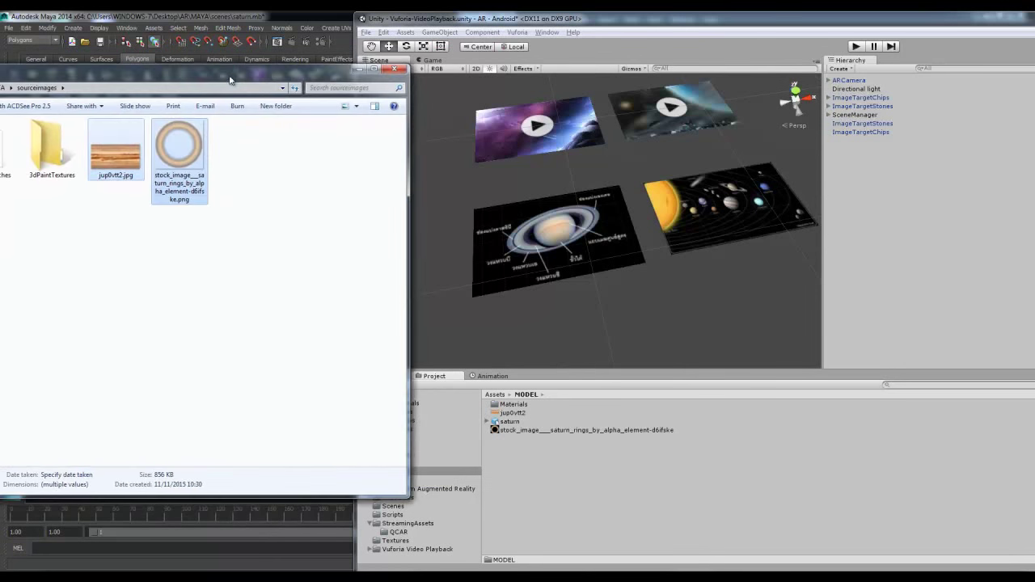
double_click(660, 25)
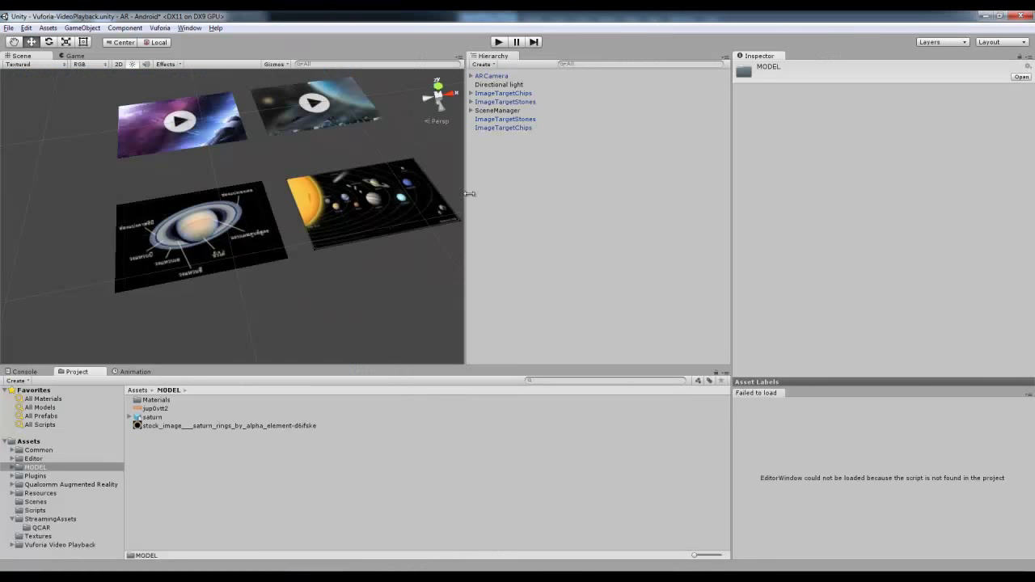
Step: Assign the stock_image Saturn rings texture as the base texture of the jup0vtt2 material
left_click(154, 418)
scroll(849, 288, "down", 5)
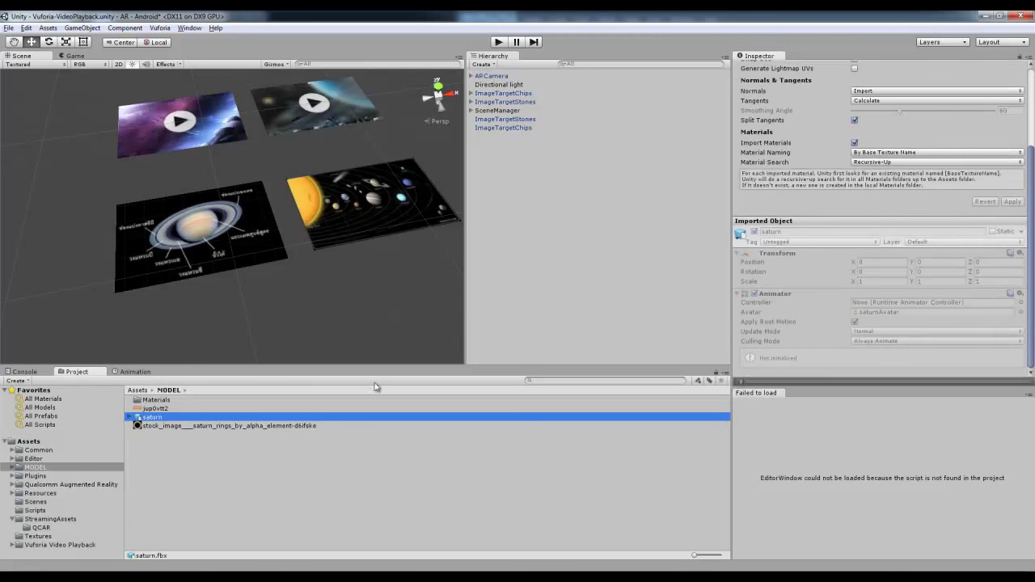
left_click(172, 402)
double_click(144, 401)
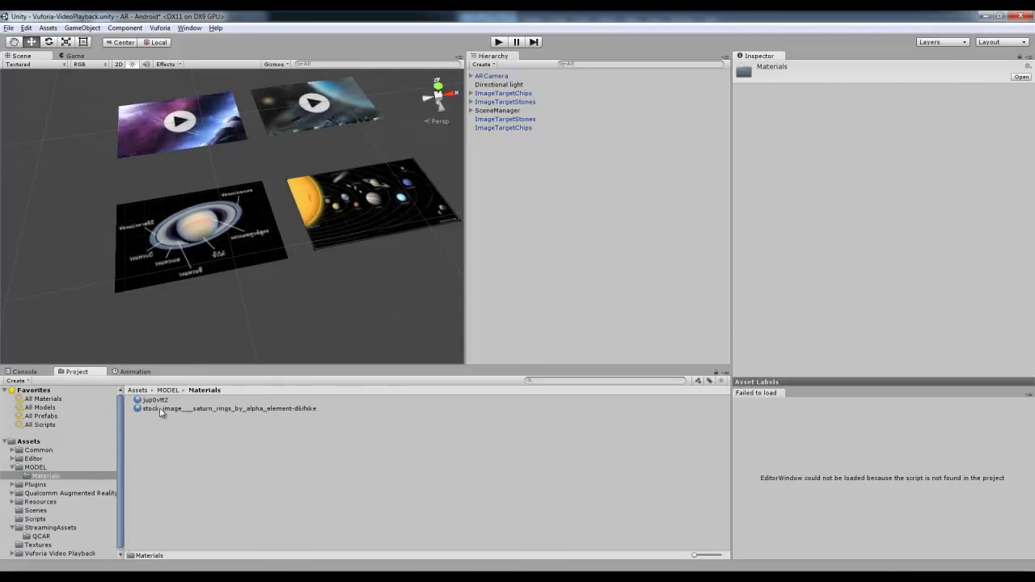
left_click(160, 401)
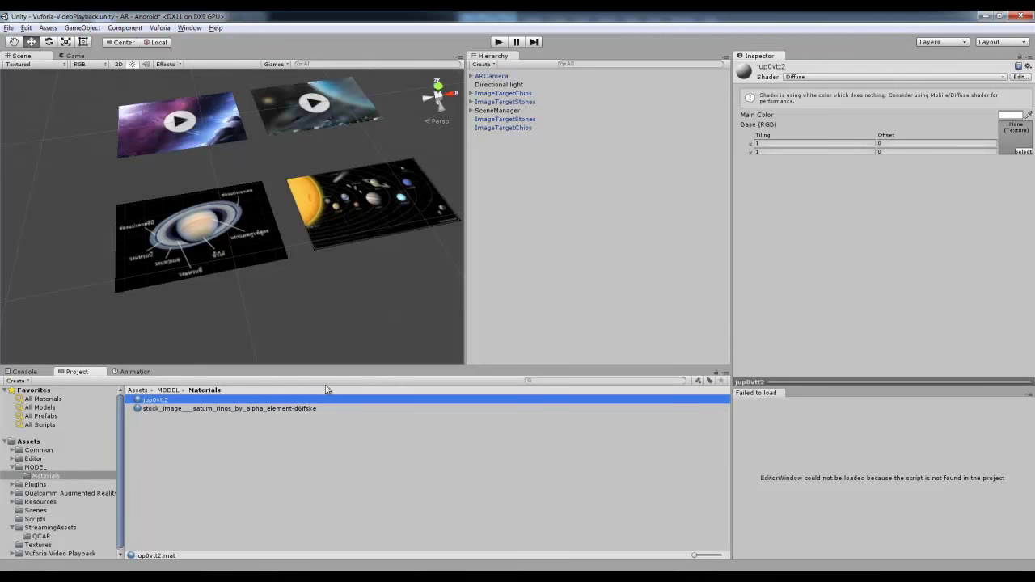
left_click(1023, 149)
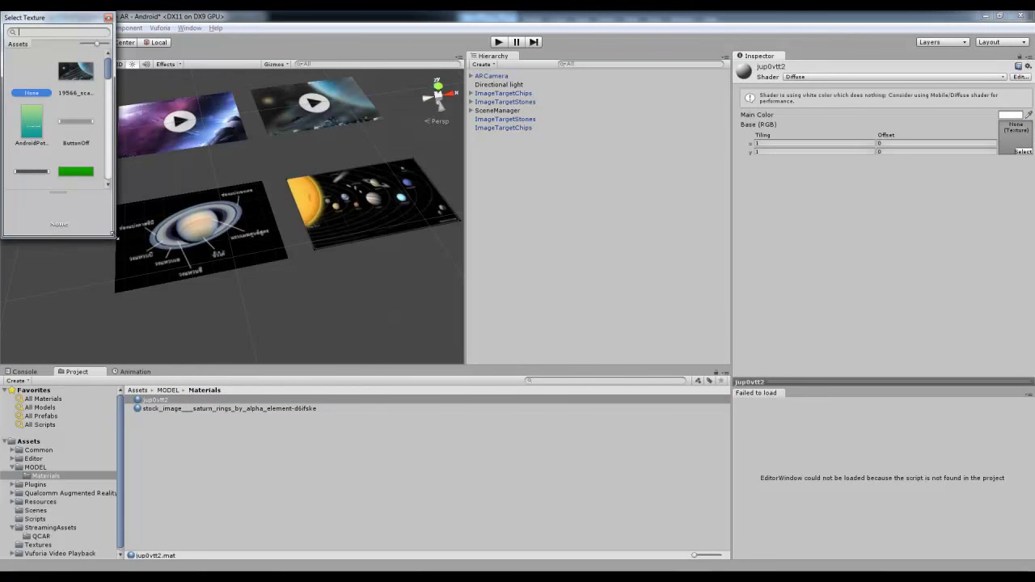
left_click_drag(114, 236, 433, 341)
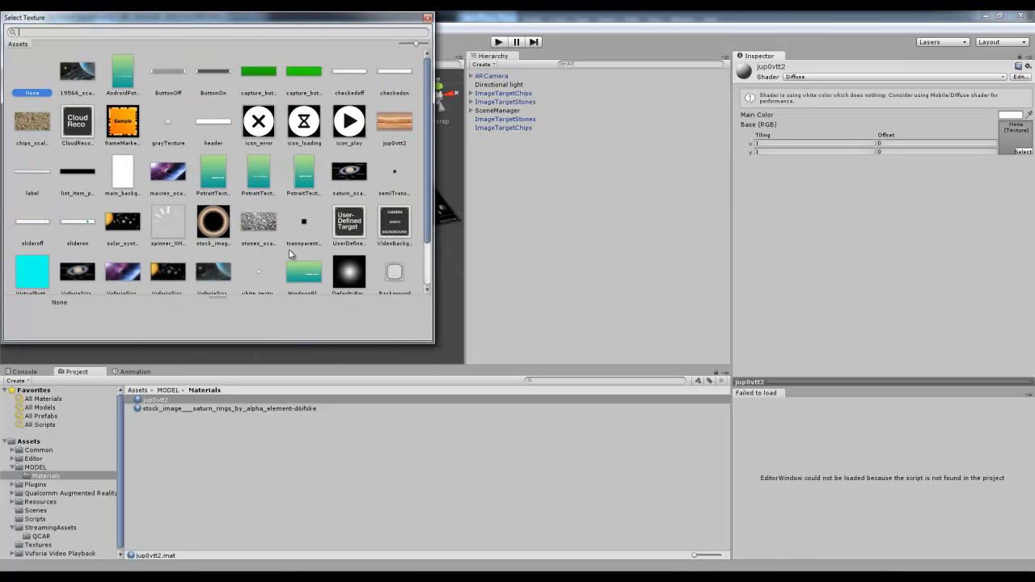
left_click(208, 221)
left_click_drag(299, 18, 716, 81)
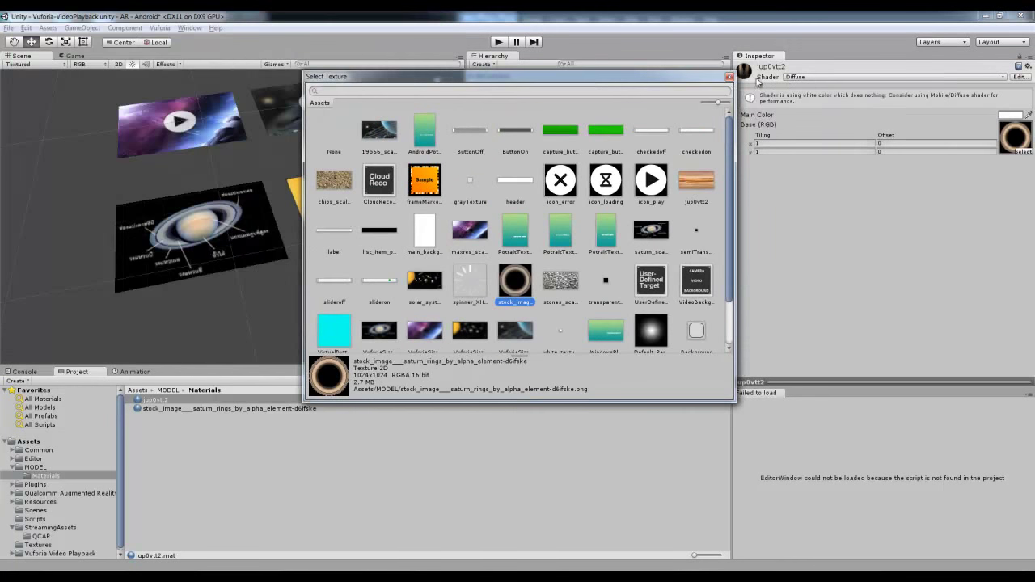
left_click(728, 77)
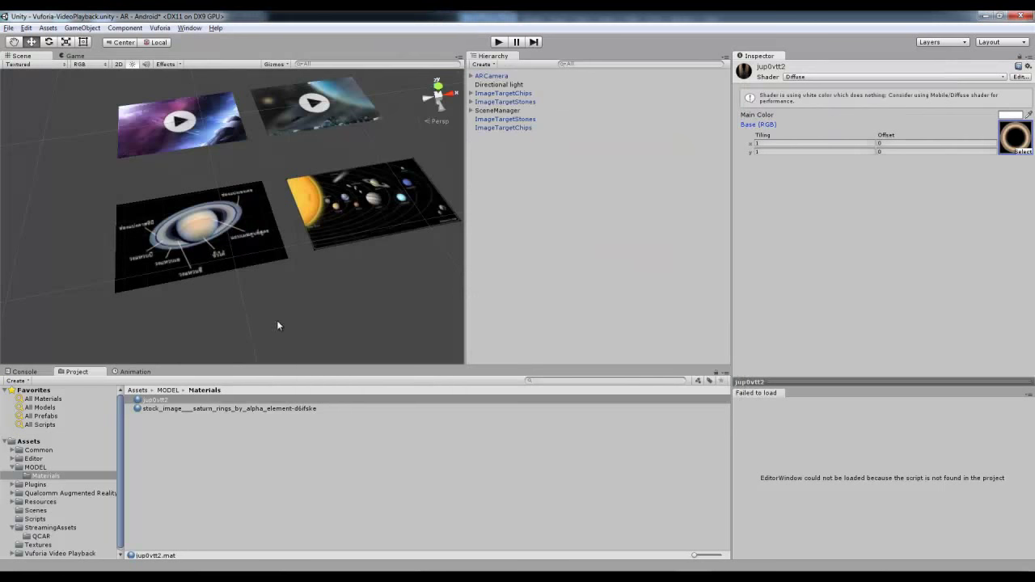
Step: Add the saturn model from the MODEL folder as a child of the Saturn picture's image target
left_click(167, 391)
left_click(158, 418)
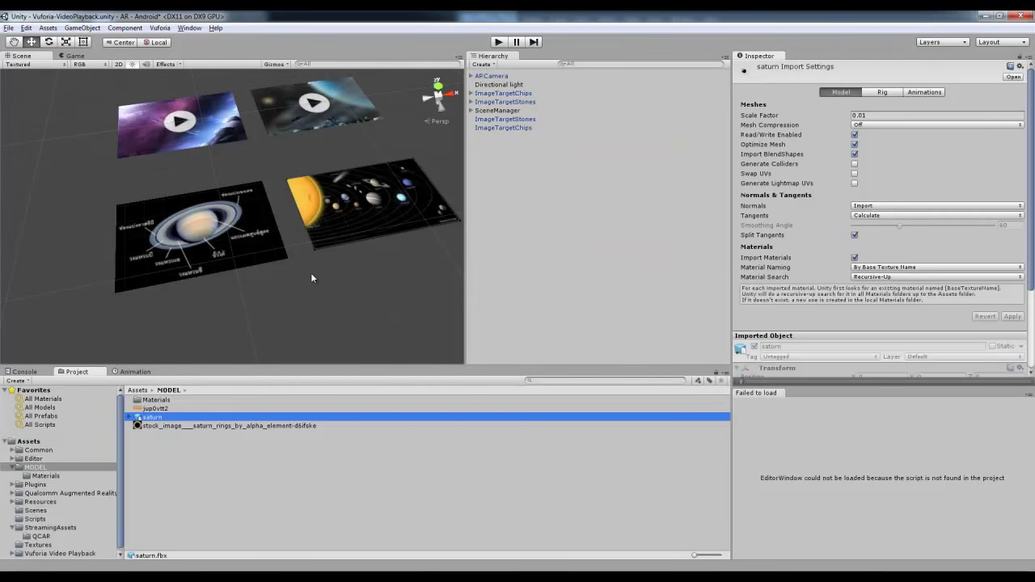
left_click(178, 277)
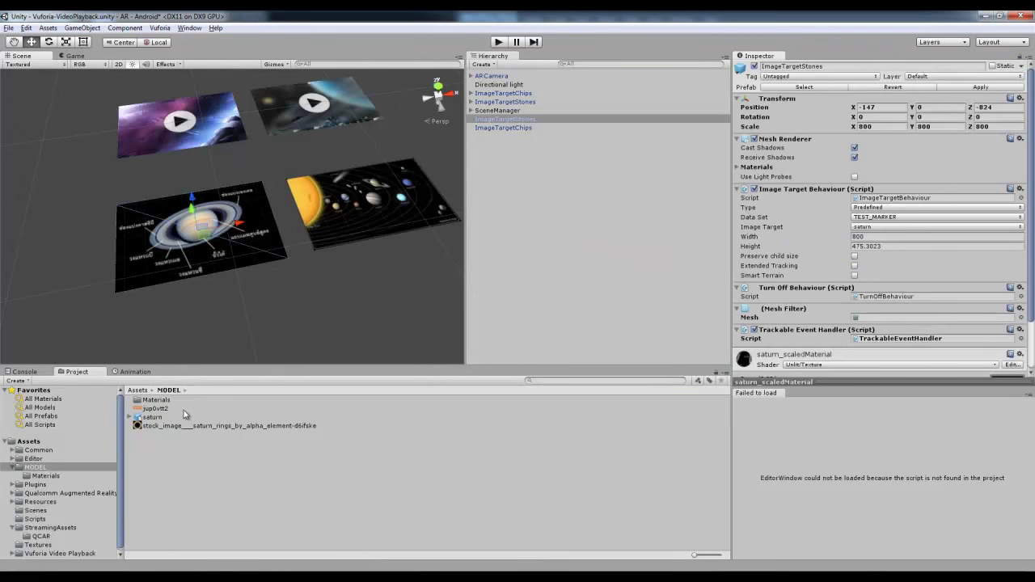
left_click_drag(154, 417, 523, 119)
Step: Rename the Saturn picture's image target as Saturn and look over its components
double_click(522, 119)
type("ssa")
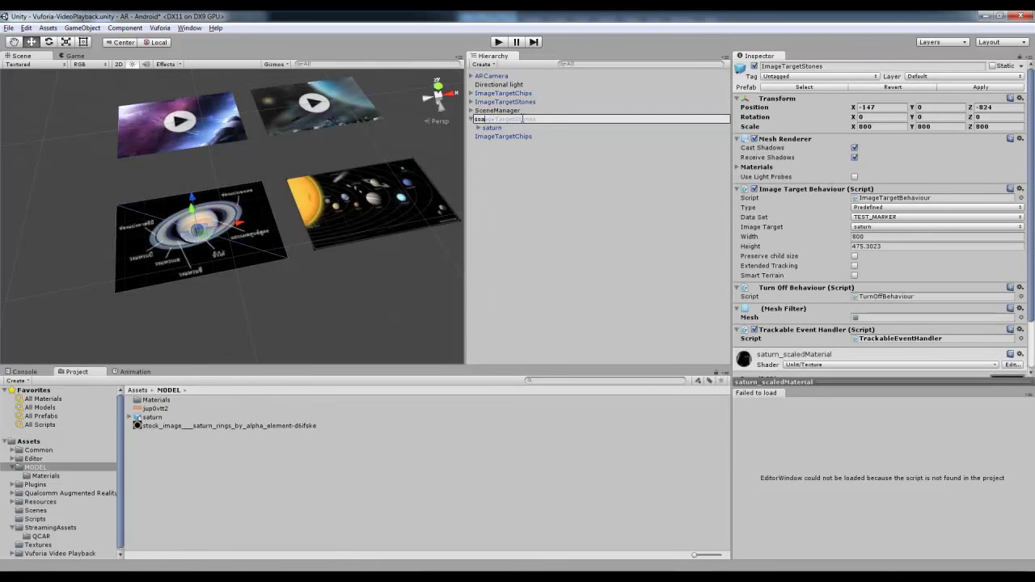
type("turn")
key("Return")
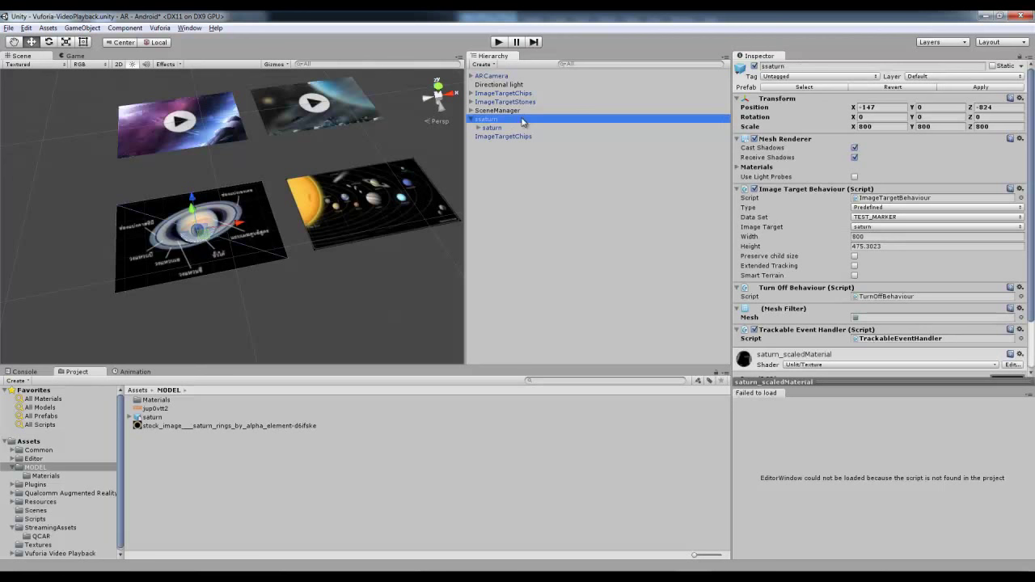
left_click(518, 167)
left_click(503, 111)
left_click(491, 128)
left_click(488, 119)
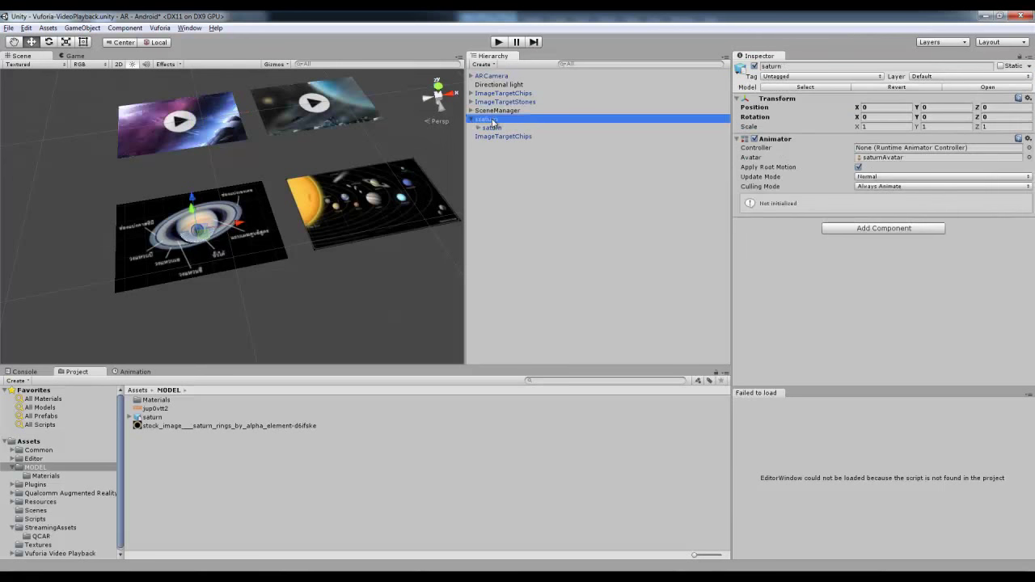
left_click(484, 119)
type("S")
left_click(515, 173)
left_click(507, 119)
scroll(844, 244, "down", 3)
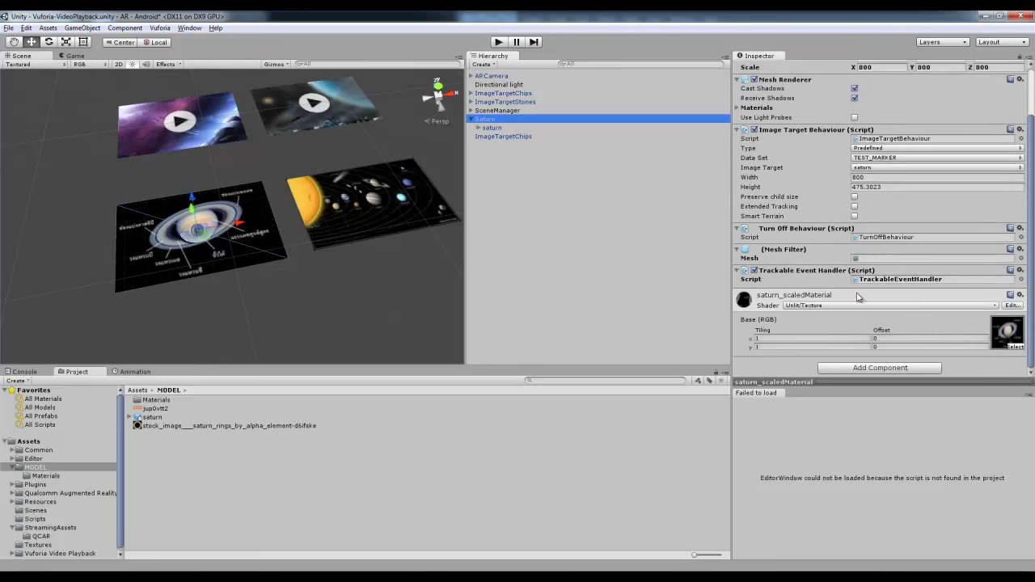
Step: Scale the saturn model uniformly to about 2.78 and raise it to Y 0.119 above its image target
left_click(280, 290)
left_click_drag(240, 291, 377, 213, "alt")
left_click(491, 128)
left_click_drag(421, 166, 252, 130, "alt")
key("r")
key("w")
left_click_drag(254, 150, 267, 169, "alt")
key("r")
key("e")
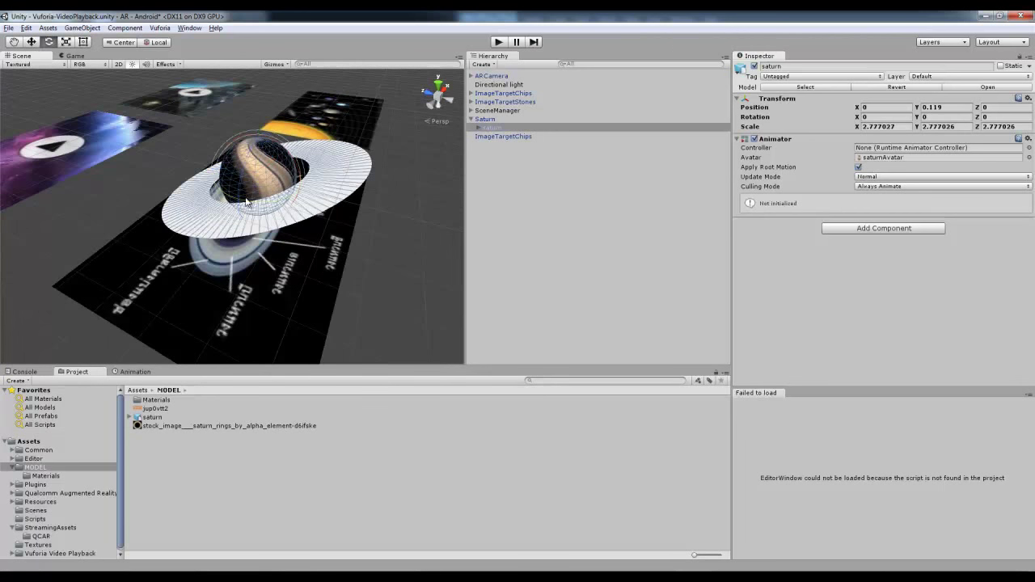
Step: Inspect the ringed planet over its picture from another angle and select the Saturn image target
left_click(401, 241)
left_click_drag(402, 241, 328, 227, "alt")
middle_click_drag(327, 227, 335, 236)
left_click(333, 218)
left_click(530, 118)
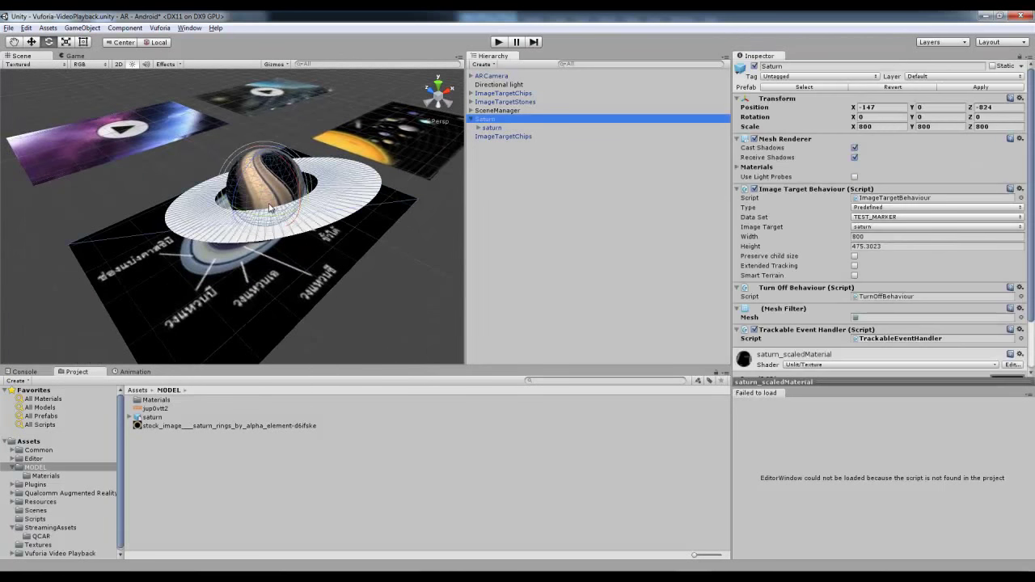
Step: Assign the Saturn rings image from the MODEL folder as the base texture of the ring mesh pCylinder1
left_click(488, 128)
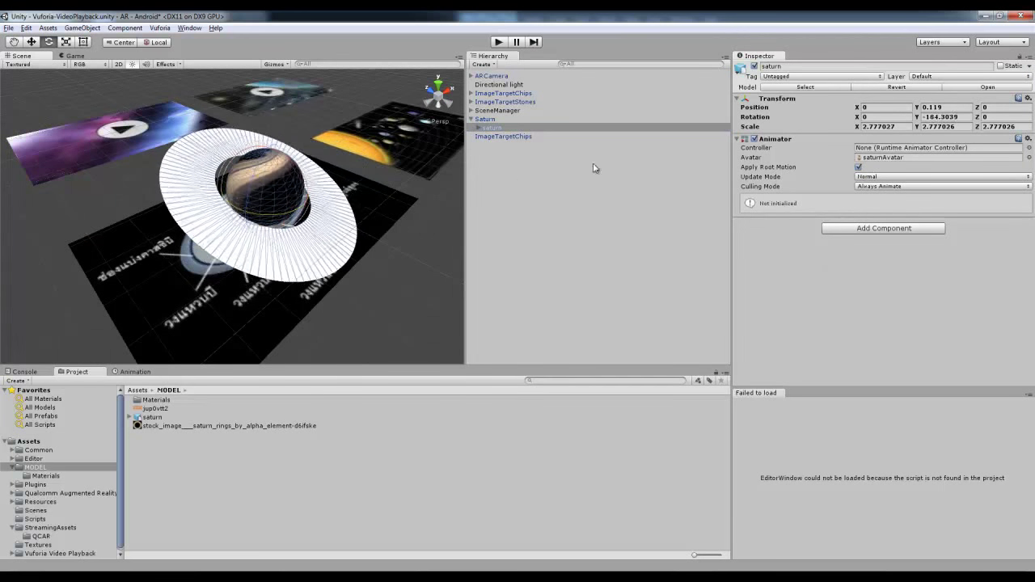
left_click(374, 282)
left_click_drag(374, 282, 348, 226, "alt")
key("e")
left_click(269, 203)
left_click(331, 221)
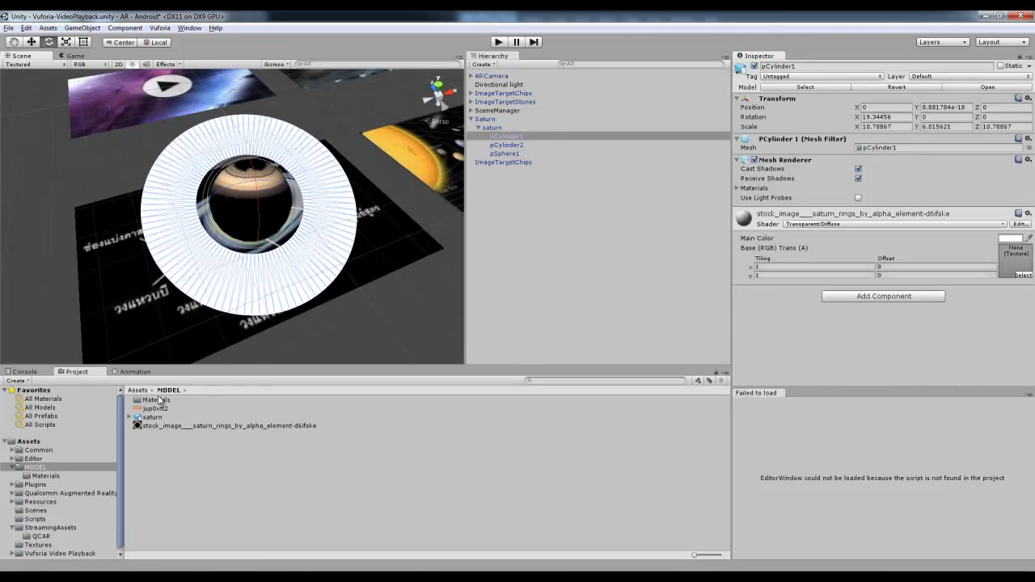
left_click_drag(149, 426, 1018, 268)
Step: Assign the jup0vtt2 image as the base texture of the planet mesh pSphere1
left_click(256, 191)
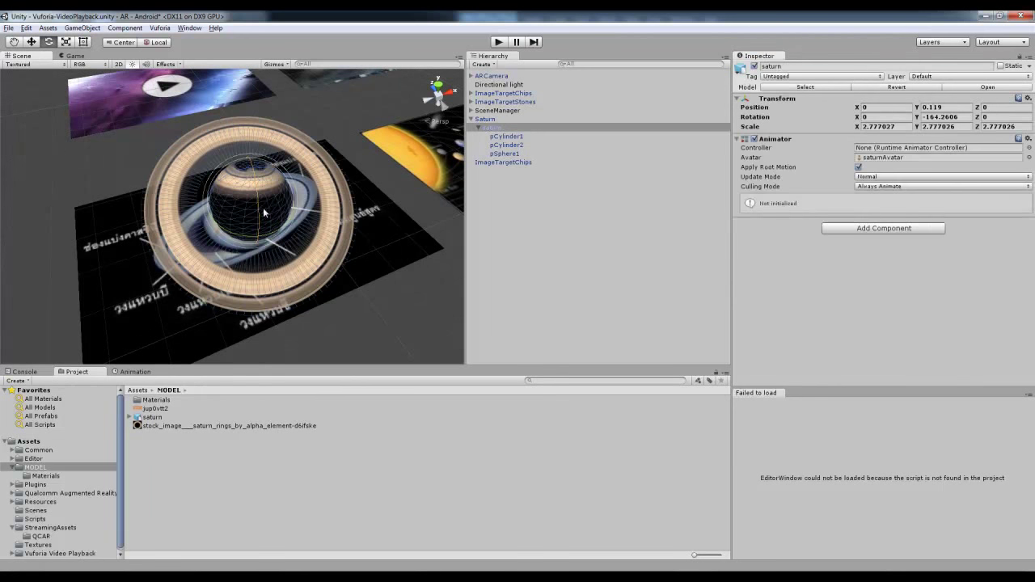
left_click(539, 137)
left_click(526, 146)
left_click(524, 153)
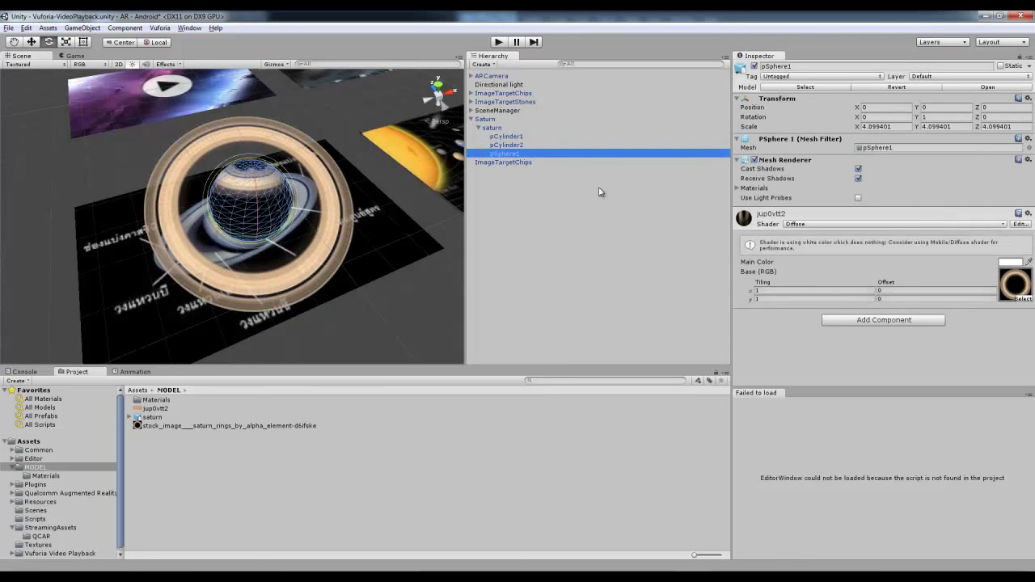
left_click_drag(153, 410, 1017, 297)
left_click(372, 268)
left_click(405, 306)
left_click_drag(407, 307, 396, 269, "alt")
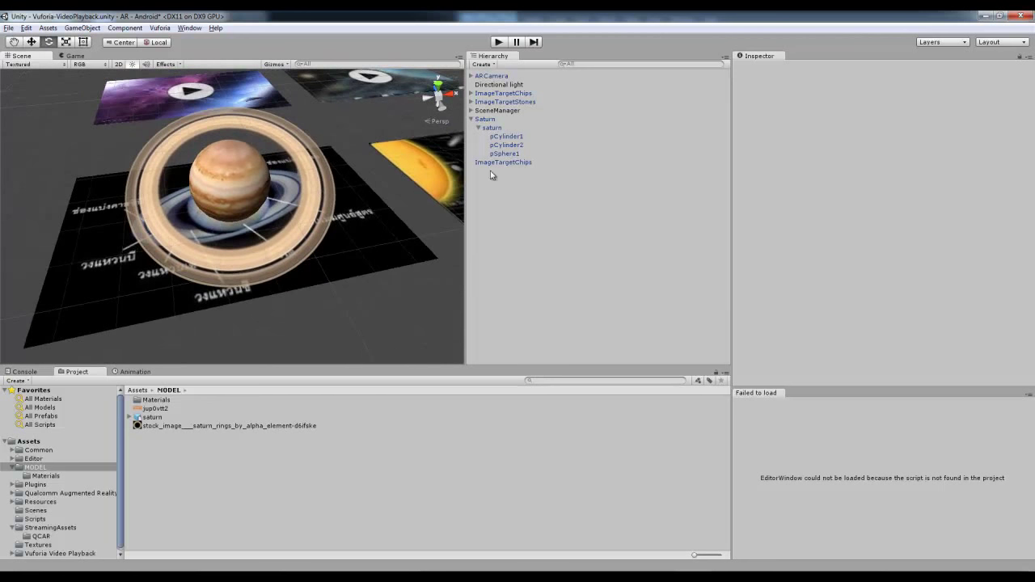
Step: Move both ImageTargetChips objects and ImageTargetStones below Saturn in the hierarchy and deactivate all three
left_click(470, 119)
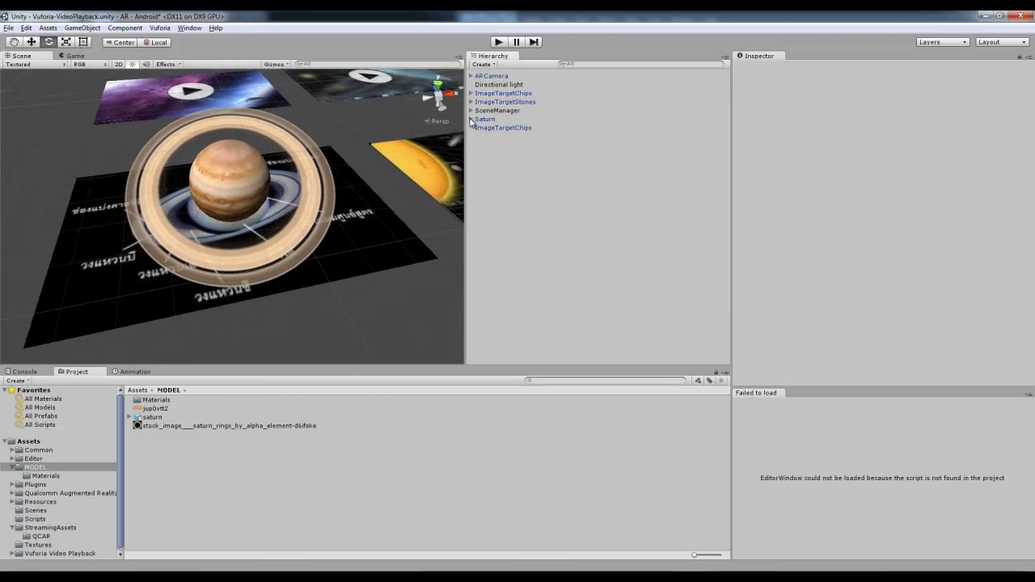
left_click(486, 128)
left_click(494, 104, "ctrl")
left_click(495, 93, "ctrl")
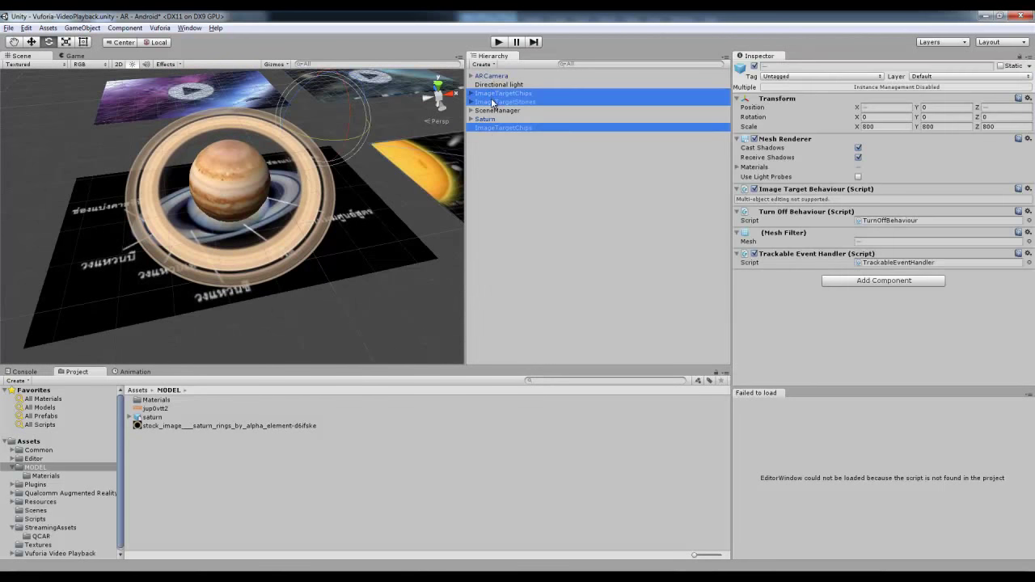
left_click(491, 157)
left_click(495, 110)
left_click(497, 128, "shift")
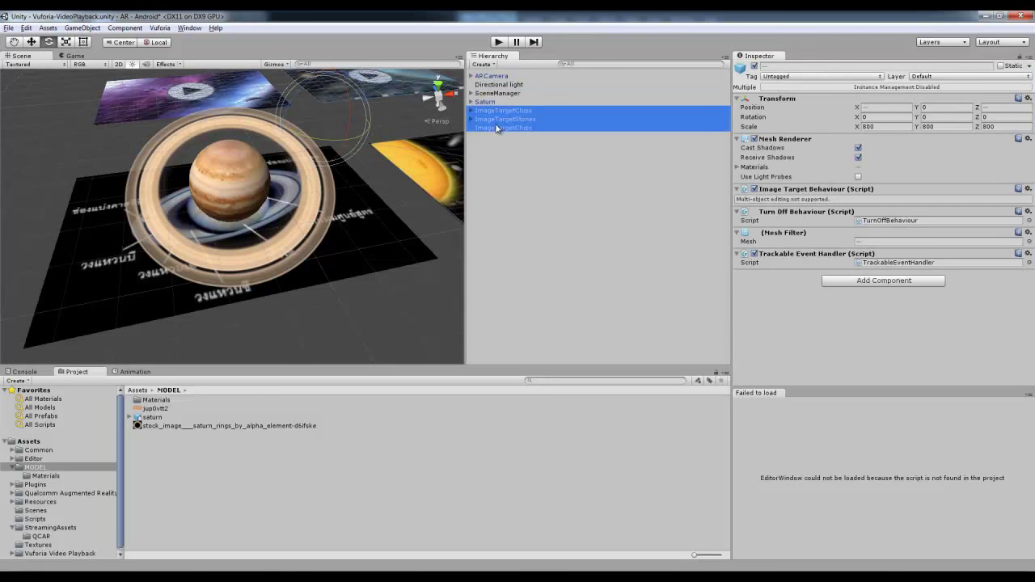
left_click(753, 65)
Step: Test-run the scene with only the Saturn image target active, and stop it
left_click(365, 187)
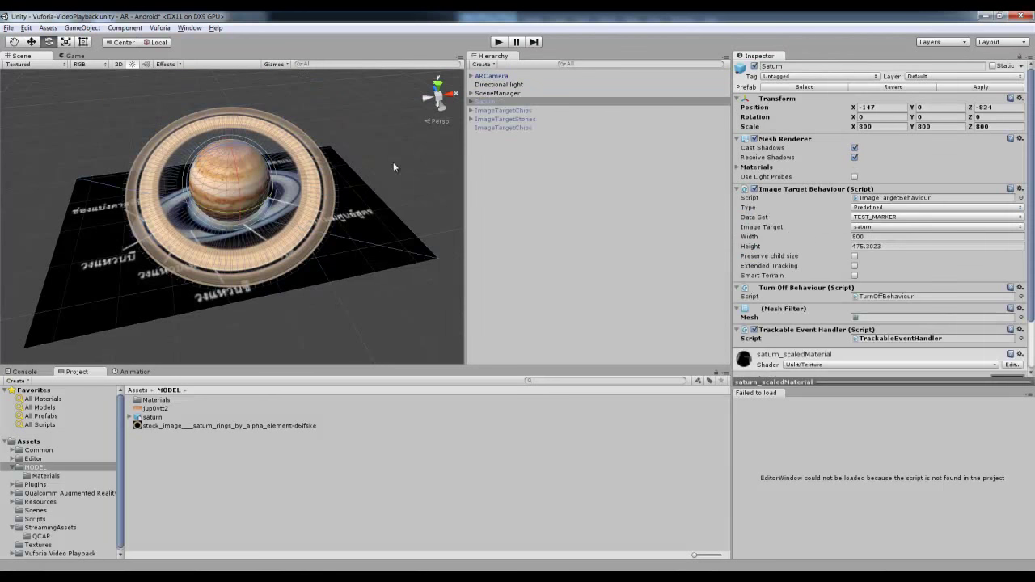
left_click(416, 114)
left_click(499, 43)
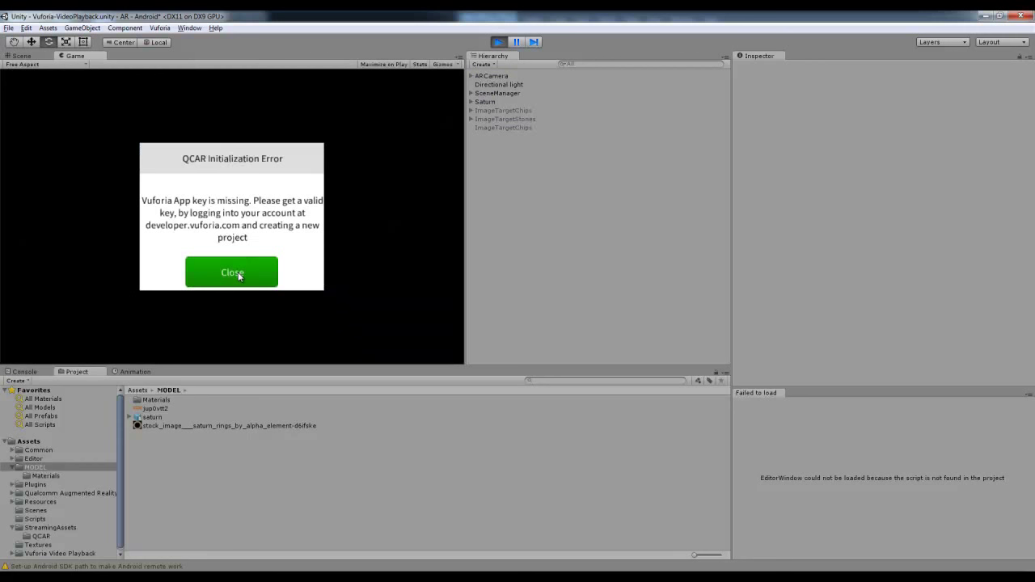
left_click(498, 42)
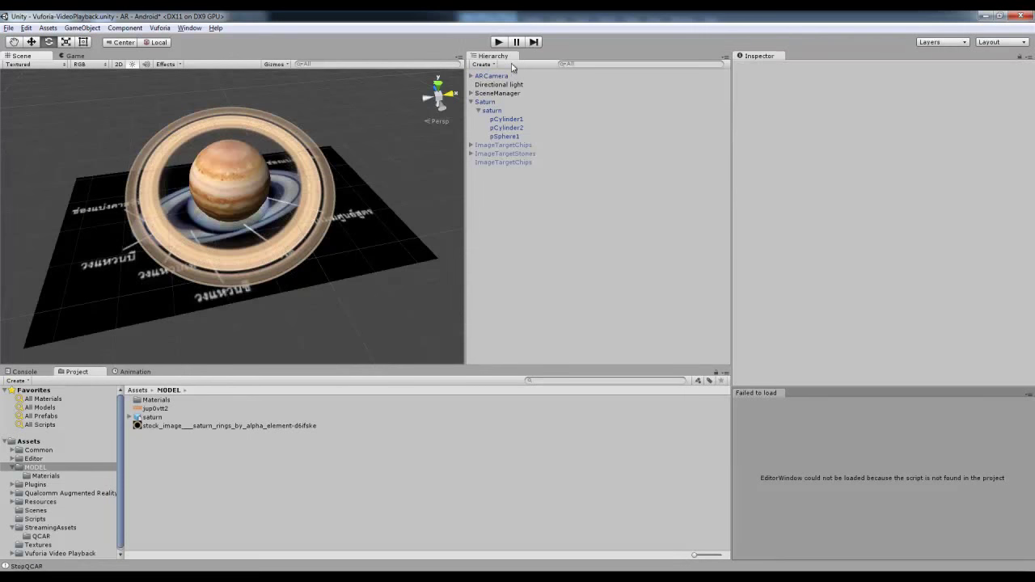
Step: Copy the TEST app's license key from the Vuforia Developer Portal into the ARCamera's App License Key
left_click(471, 76)
left_click(491, 85)
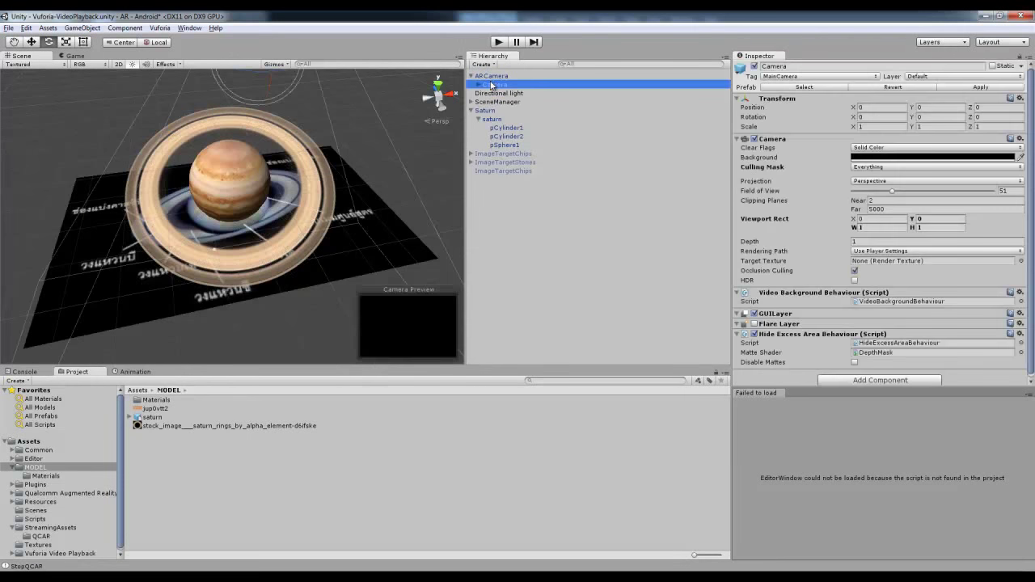
left_click(491, 76)
scroll(878, 162, "down", 2)
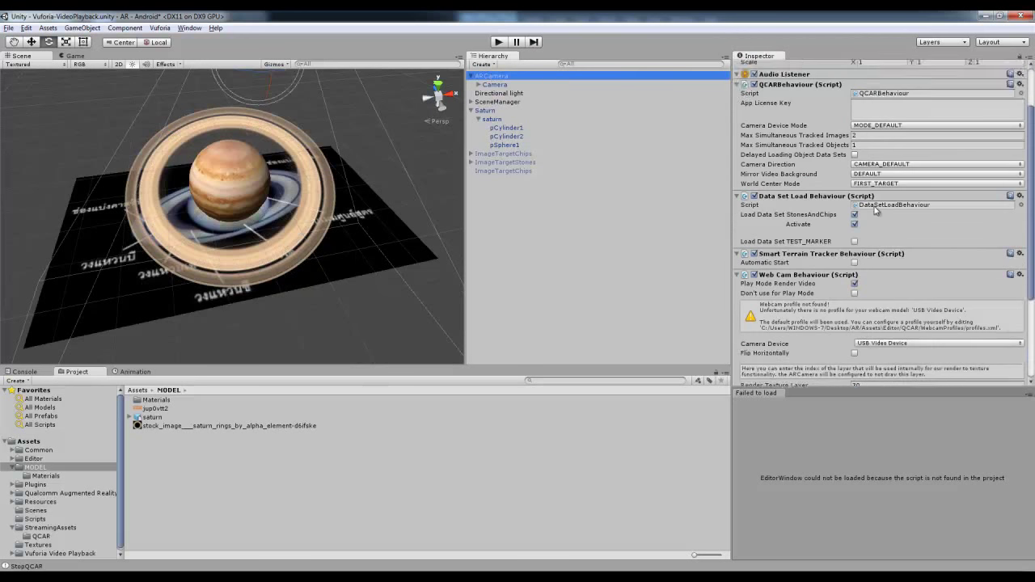
scroll(879, 132, "up", 1)
left_click(878, 133)
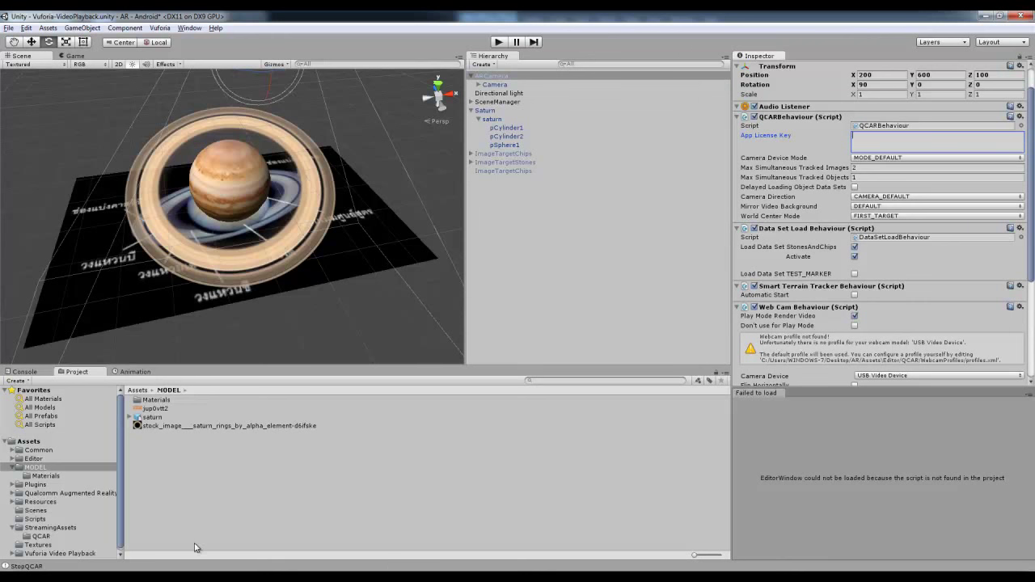
key("alt+Tab")
left_click(158, 289)
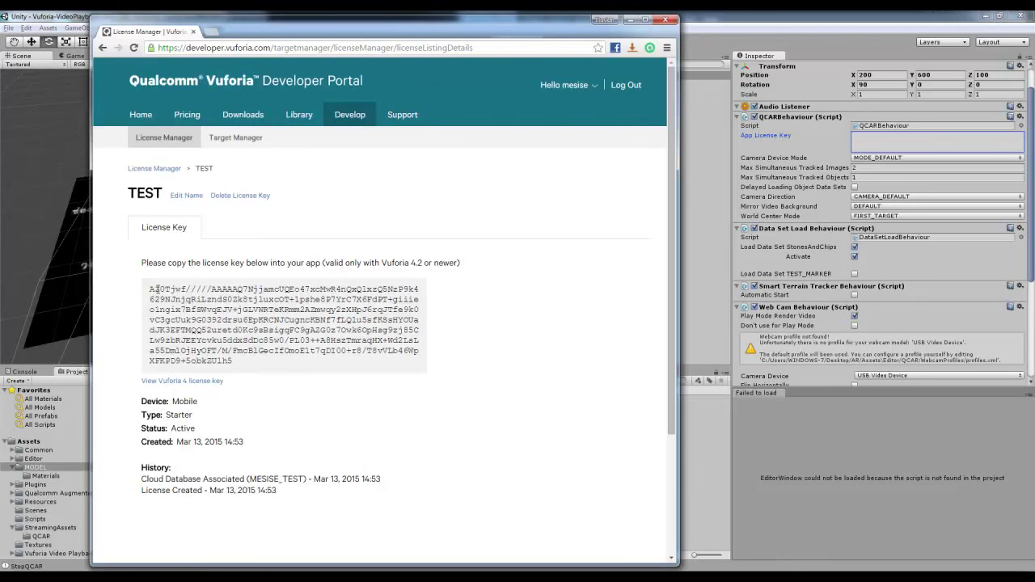
left_click_drag(152, 289, 236, 369)
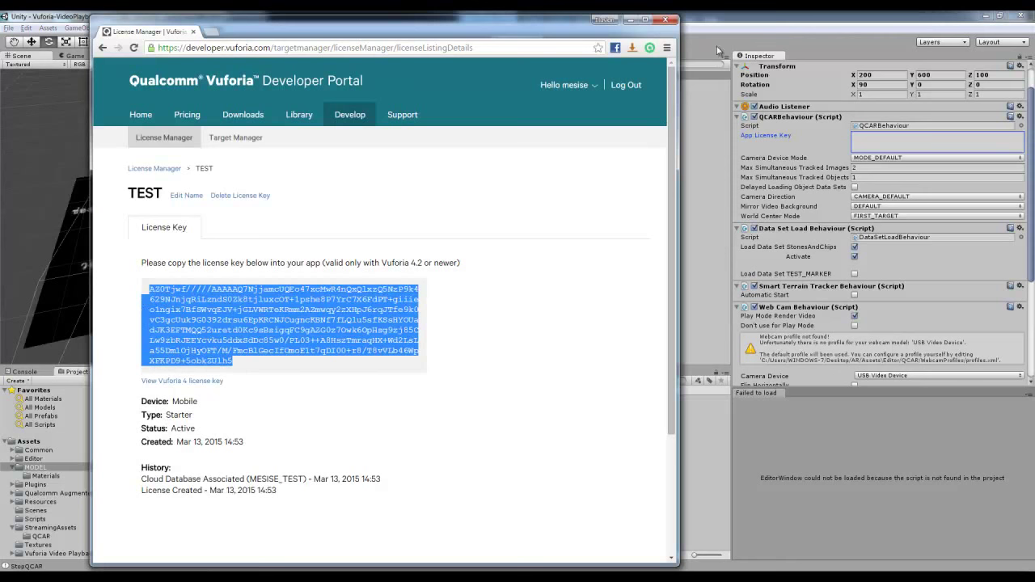
left_click(643, 20)
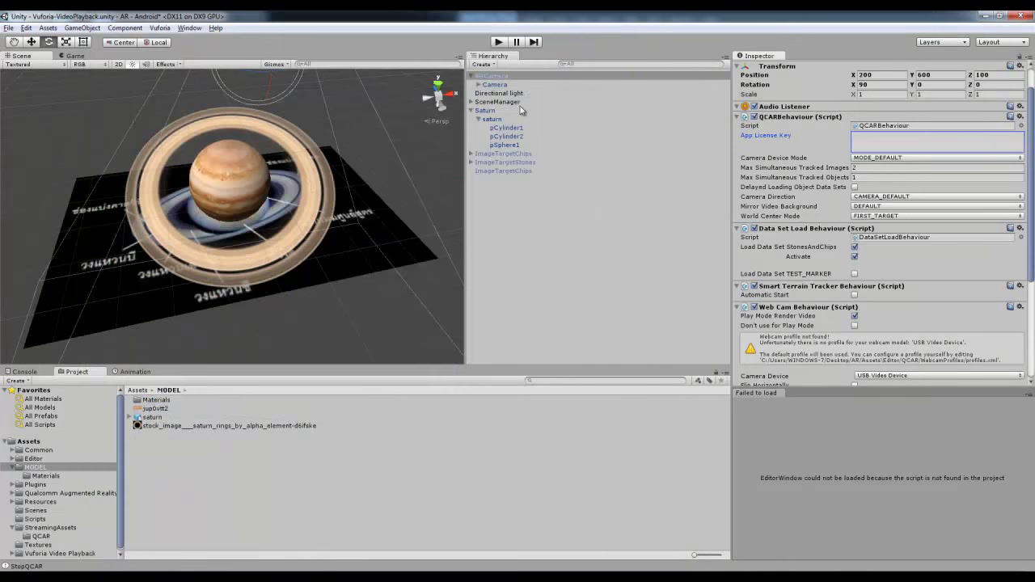
key("ctrl+v")
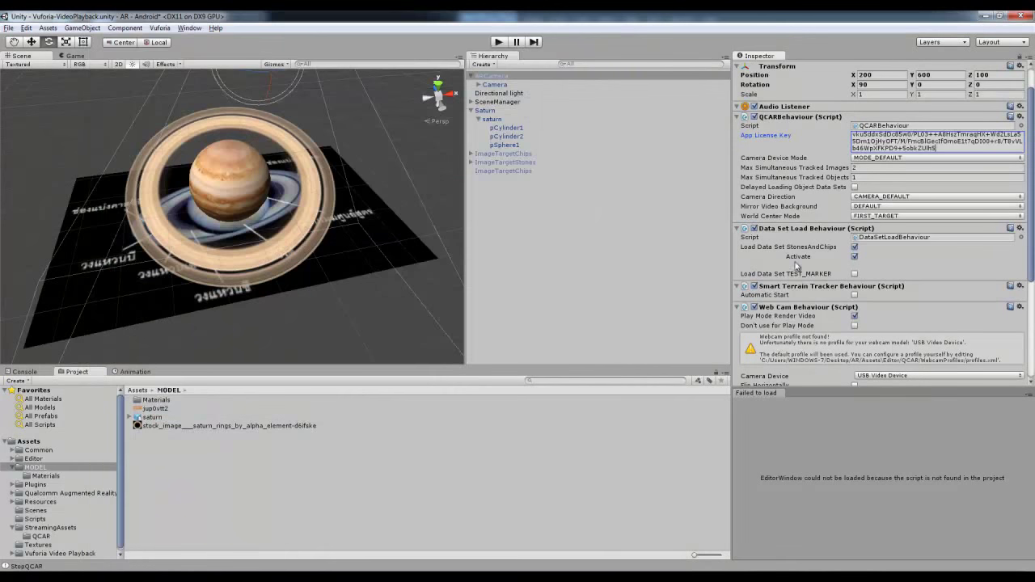
Step: Disable the ARCamera's Web Cam Behaviour component and save the scene
scroll(783, 232, "down", 4)
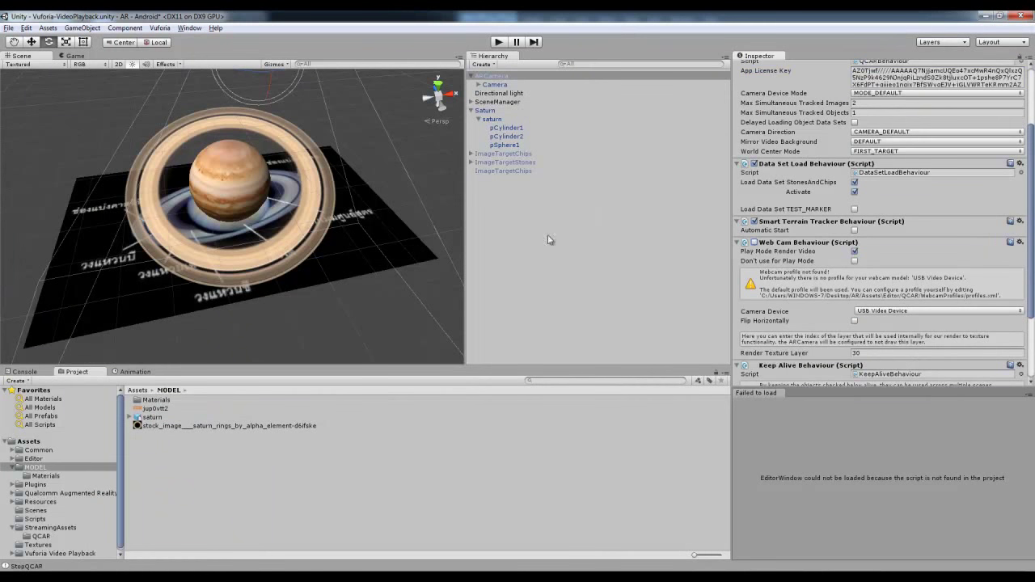
left_click(439, 172)
key("ctrl+s")
Step: Run the scene again, stop it and review the ARCamera's components
left_click_drag(424, 169, 427, 173, "alt")
left_click(499, 42)
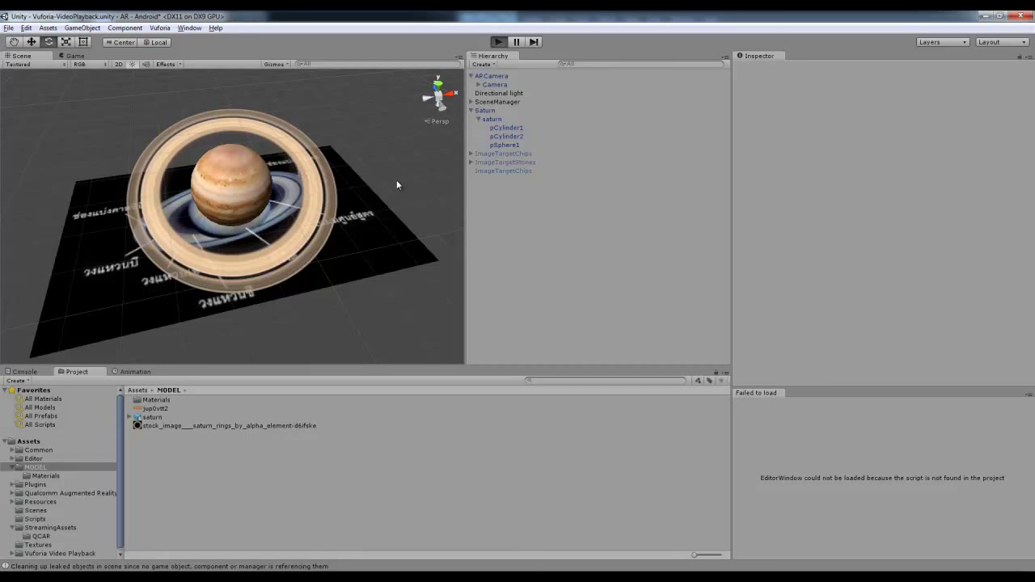
key("ctrl+p")
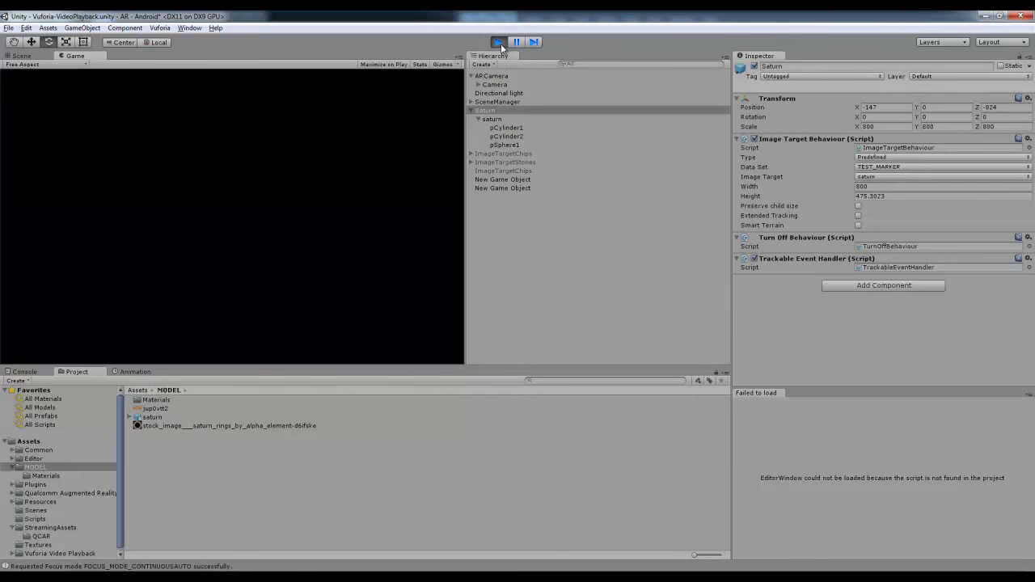
left_click(499, 43)
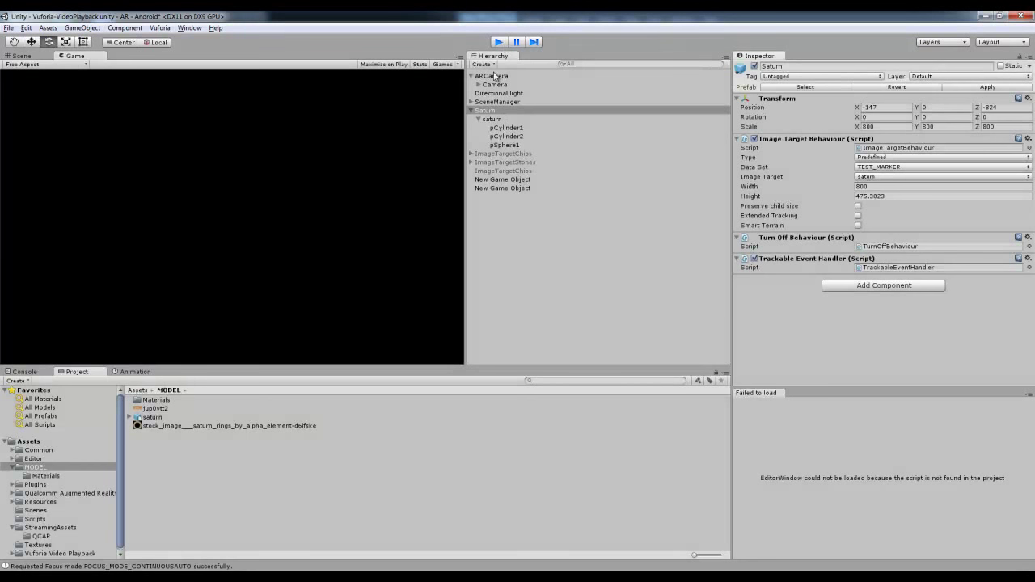
left_click(498, 77)
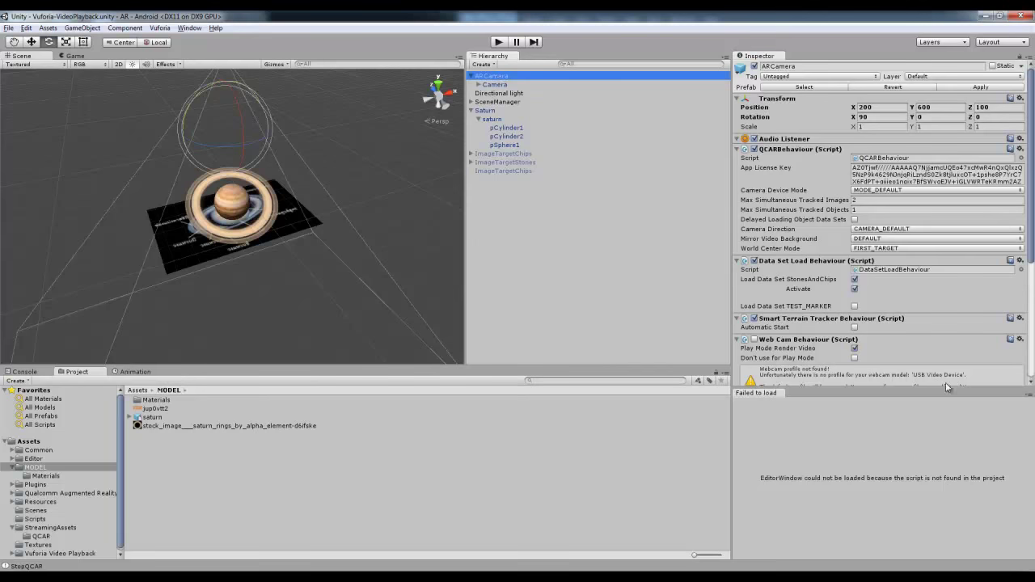
scroll(847, 311, "down", 5)
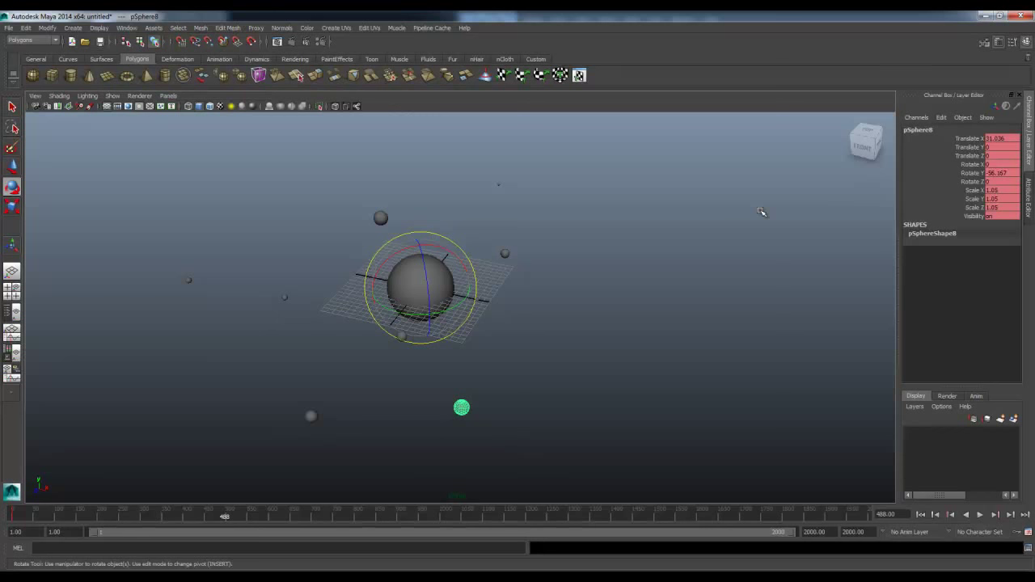
Step: Switch to Maya and scrub and play the timeline up to frame 2000 to examine pSphere8's orbit around the central sphere
left_click(465, 389)
left_click_drag(449, 385, 501, 427)
left_click_drag(536, 511, 11, 508)
left_click(425, 394)
left_click_drag(426, 394, 474, 422)
left_click_drag(349, 516, 888, 539)
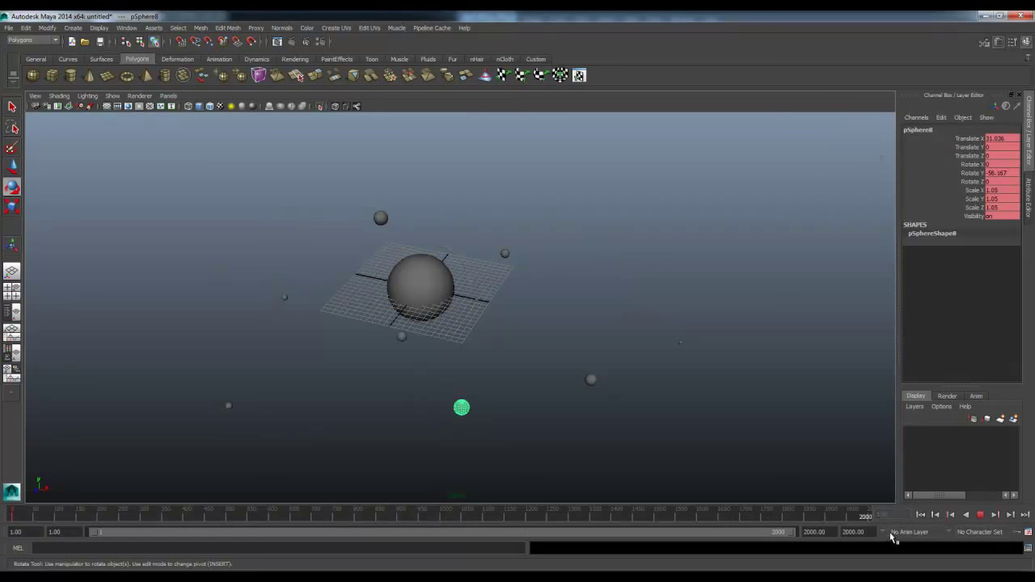
left_click(453, 400)
key("ctrl+z")
left_click_drag(647, 513, 865, 516)
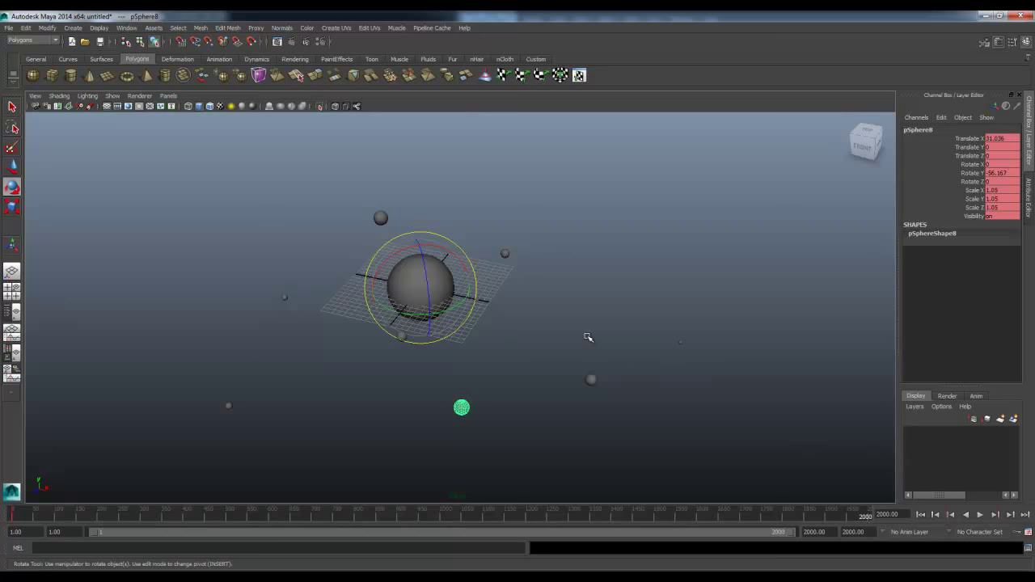
left_click_drag(585, 336, 559, 327, "alt")
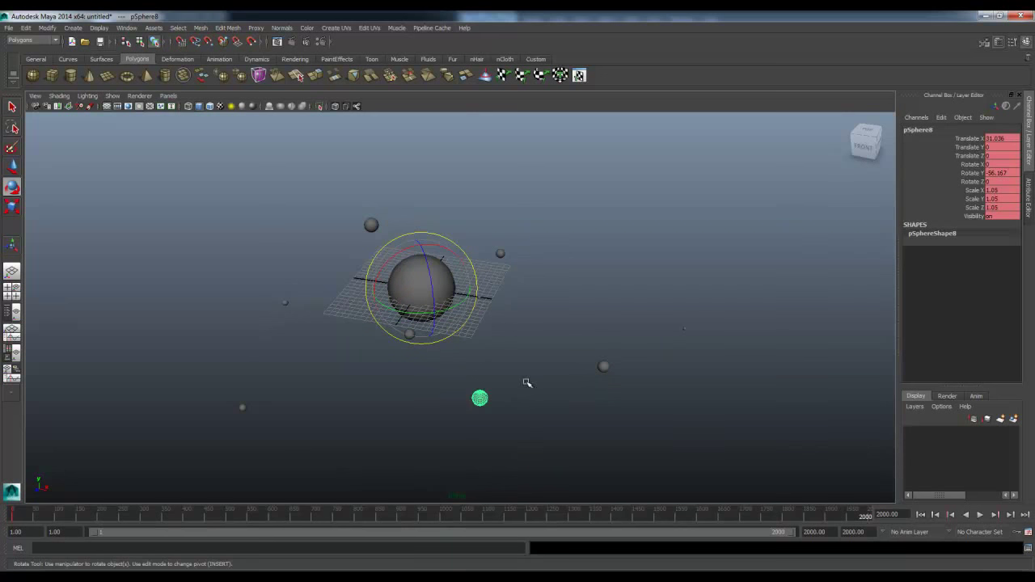
key("alt+v")
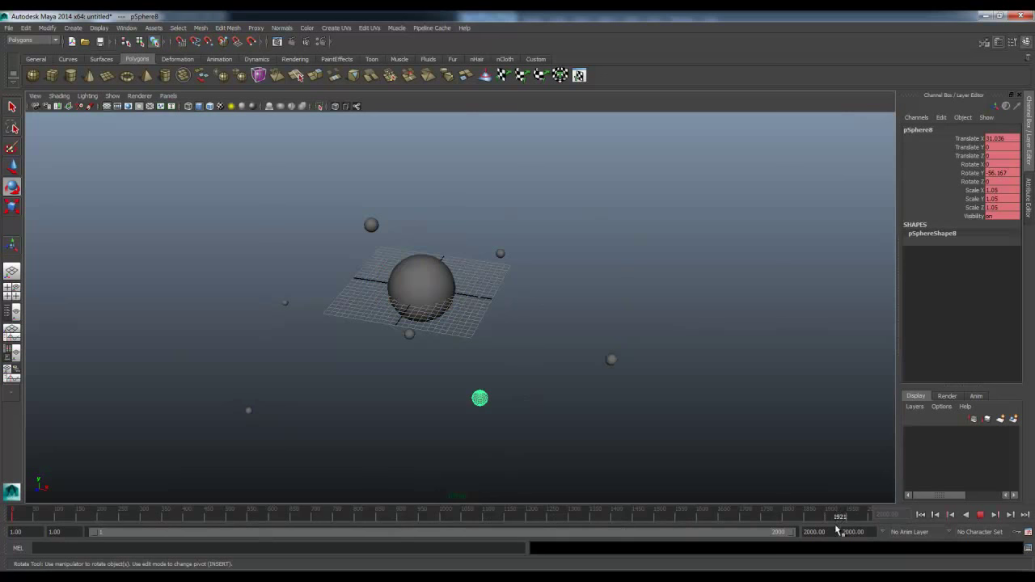
key("alt+v")
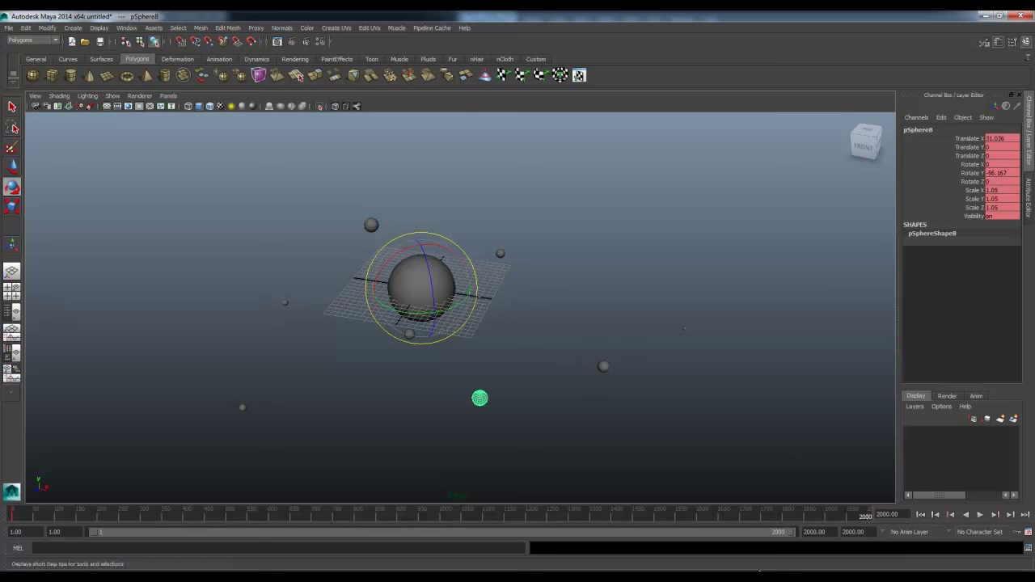
Step: Work out 10 × 360 + 56 in the calculator and close it
key("alt+Tab")
left_click_drag(213, 185, 210, 186)
key("Escape")
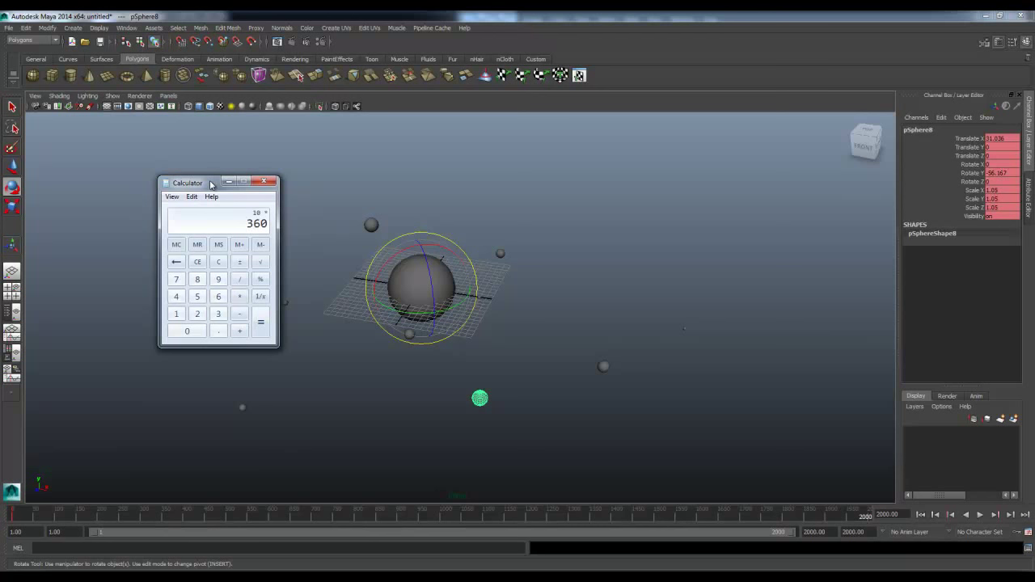
key("plus")
type("56")
key("Return")
left_click(264, 182)
Step: Set pSphere8's Rotate Y to -3656 at frame 2000 and key it
double_click(1011, 173)
type("-3656")
key("Return")
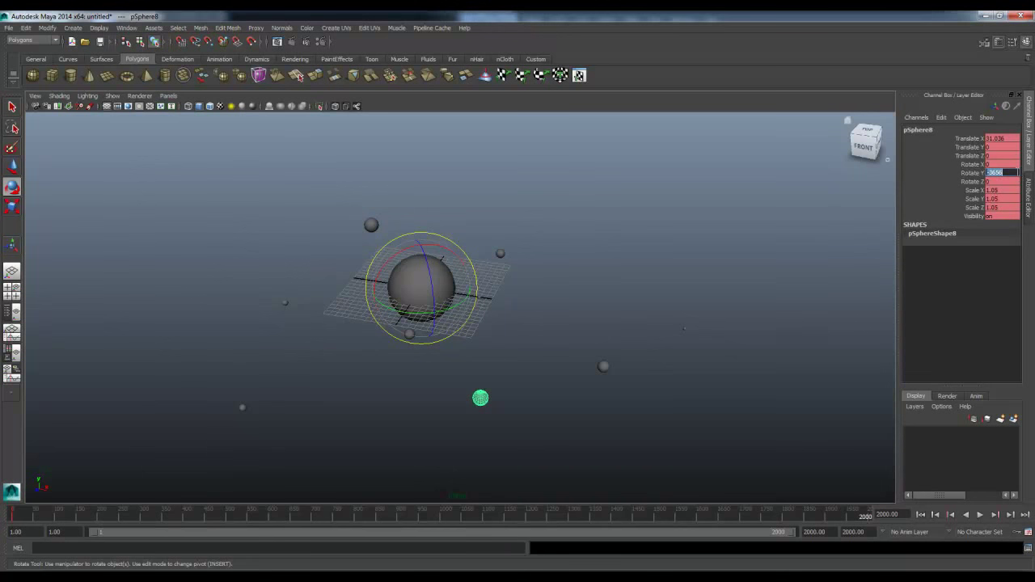
right_click(965, 174)
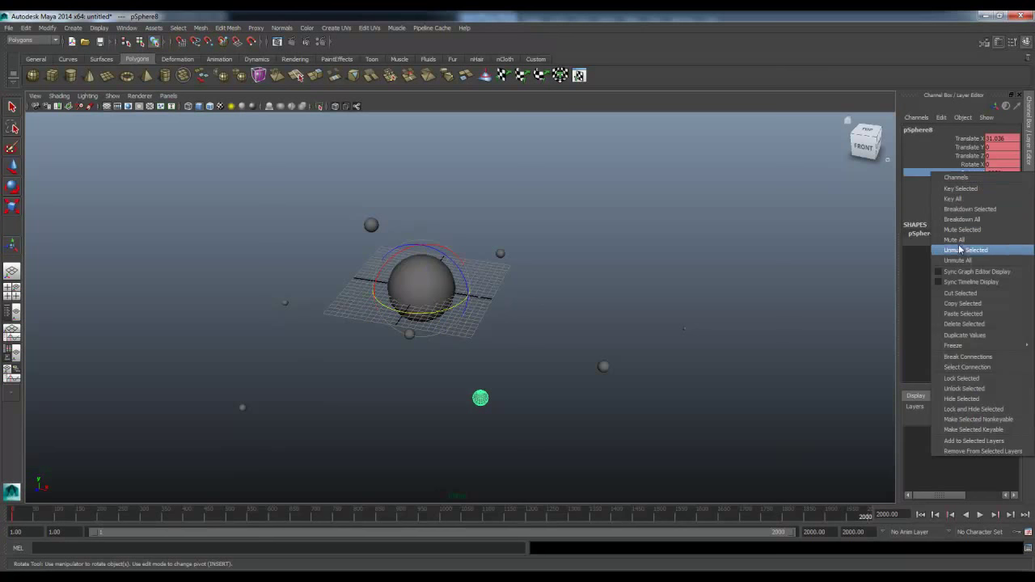
left_click(966, 200)
Step: Deselect the sphere and play and scrub the animation to check its orbit
left_click(677, 251)
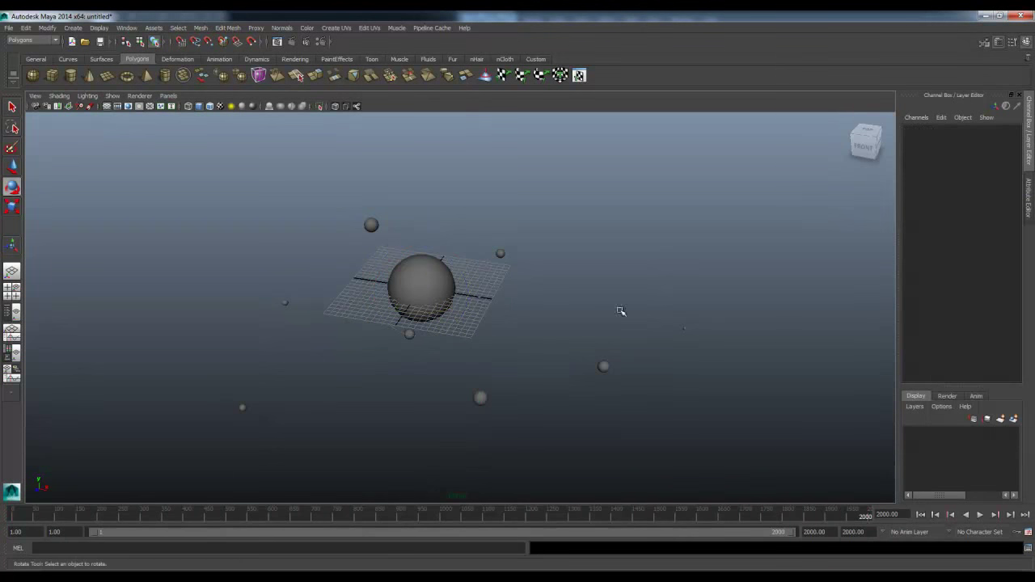
key("alt+v")
left_click_drag(69, 499, 141, 500)
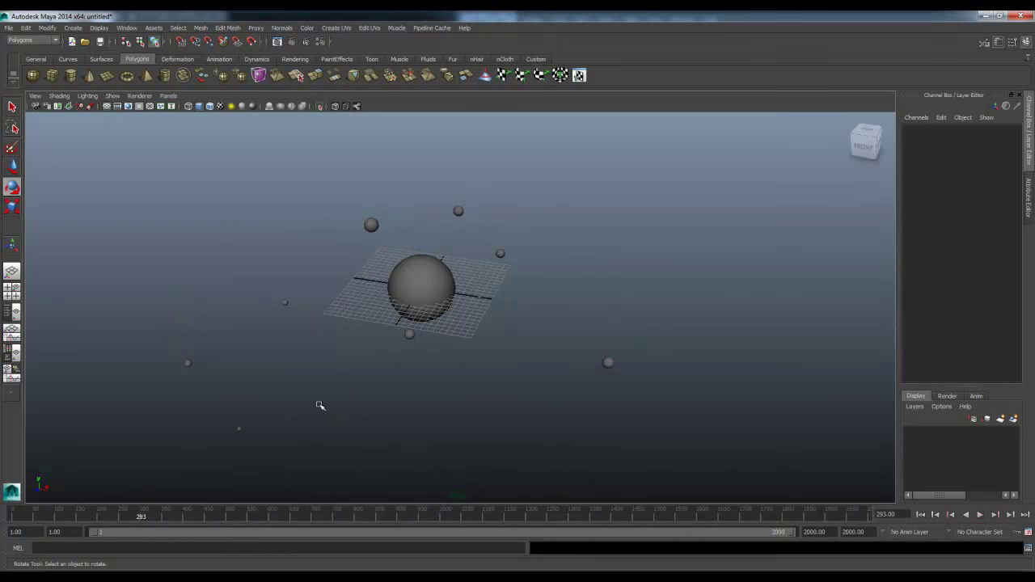
Step: Set pSphere3's Rotate Y to -438 at frame 2000, working the value out in the calculator, and key it
left_click(409, 335)
left_click_drag(273, 511, 981, 514)
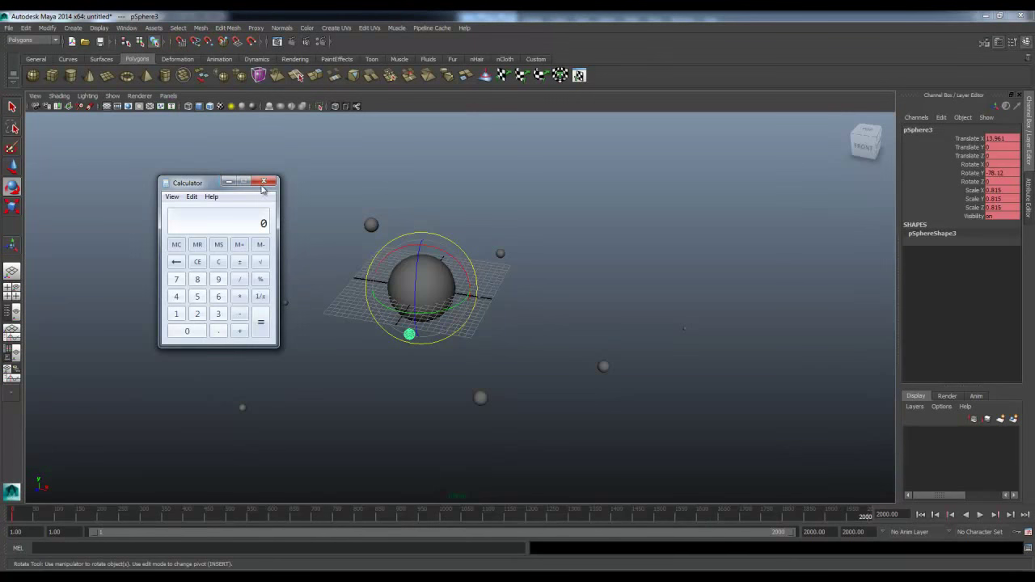
left_click_drag(209, 175, 240, 189)
key("7")
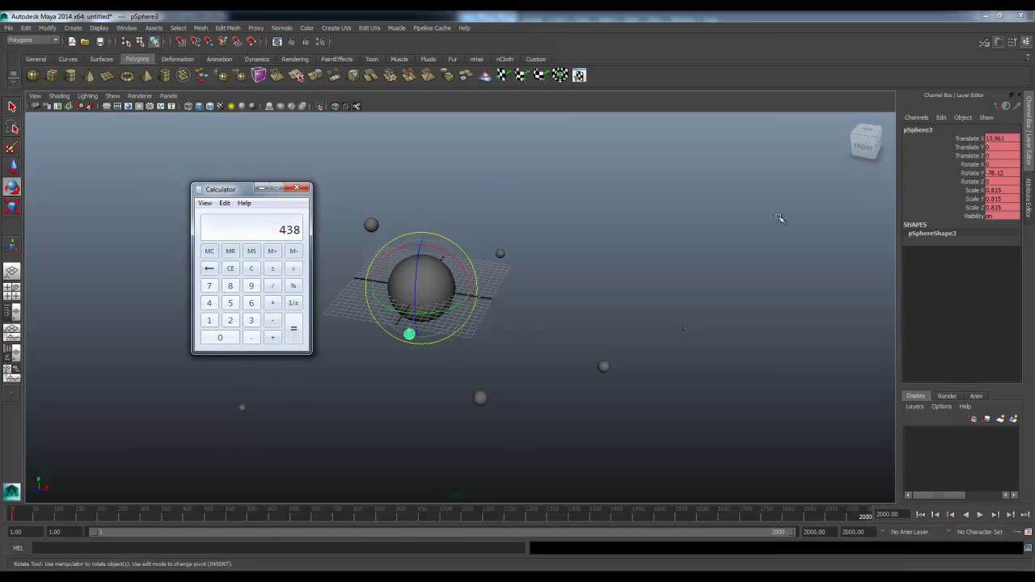
double_click(997, 172)
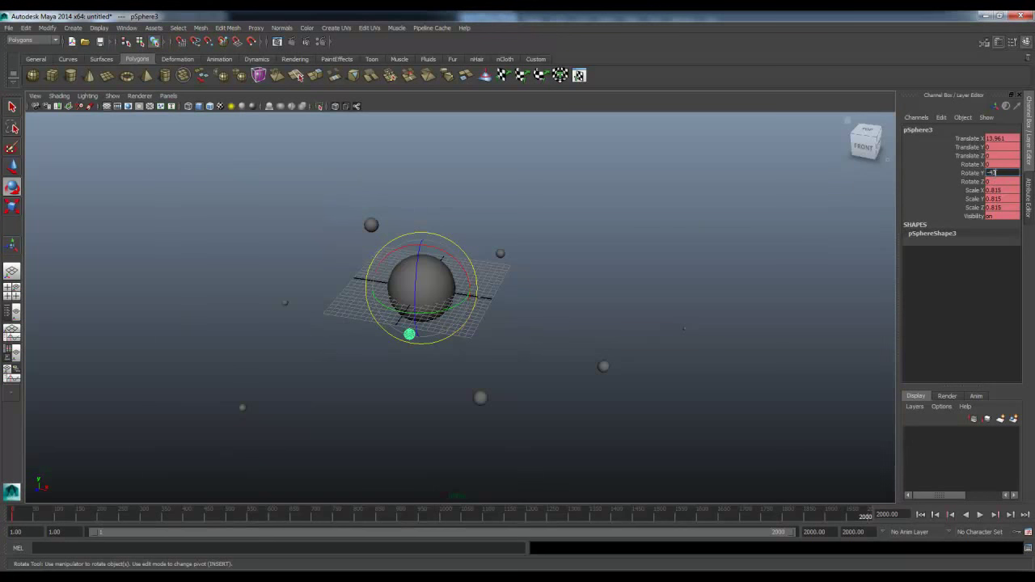
right_click_drag(972, 173, 961, 214)
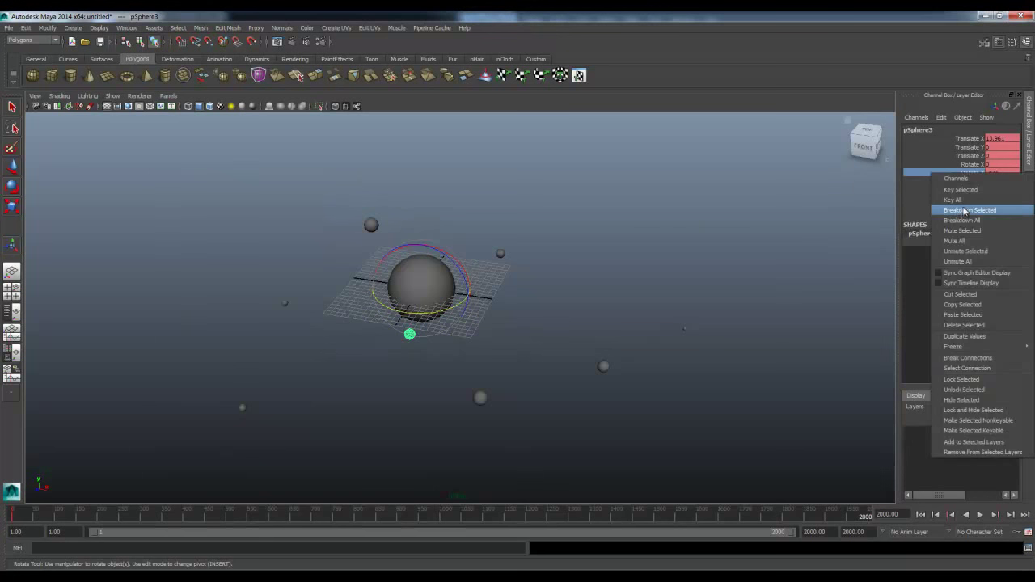
left_click(602, 232)
Step: Select pSphere5, work out 3 × 360 + 150 in the calculator and close it
left_click(286, 304)
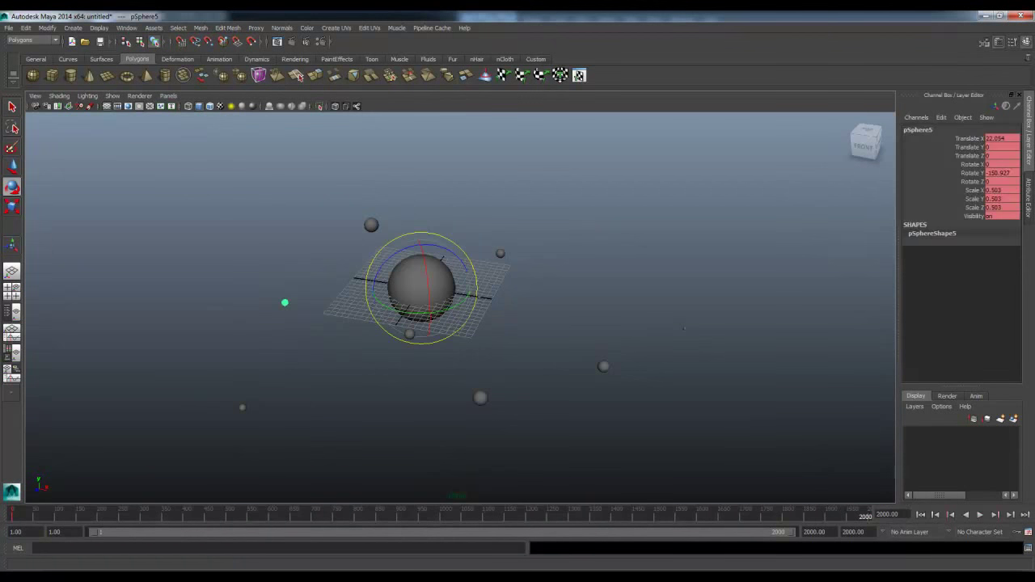
key("alt+Tab")
left_click_drag(234, 191, 264, 194)
key("Escape")
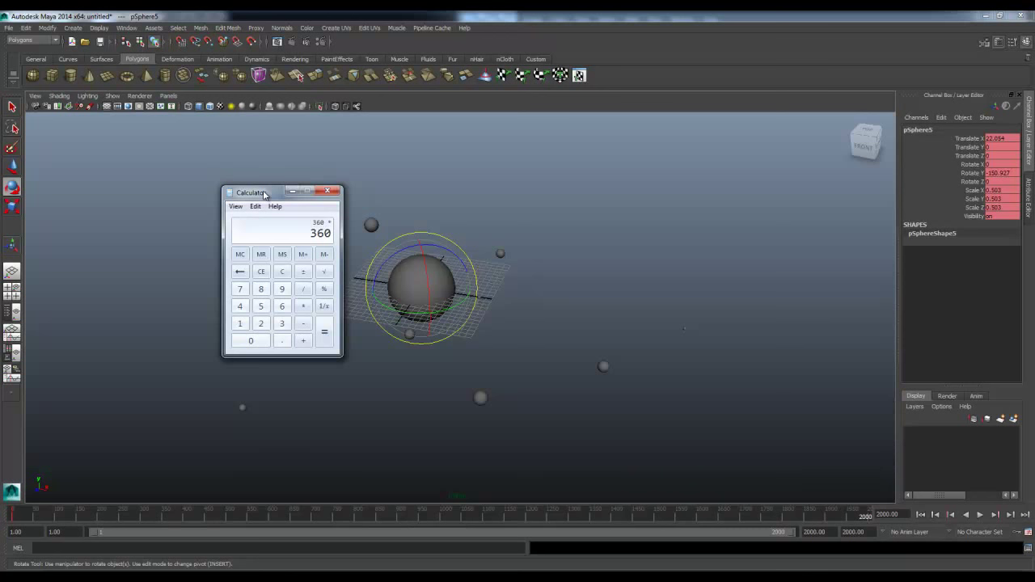
key("3")
key("Return")
left_click_drag(247, 197, 83, 202)
left_click(287, 207)
left_click_drag(266, 286, 301, 315)
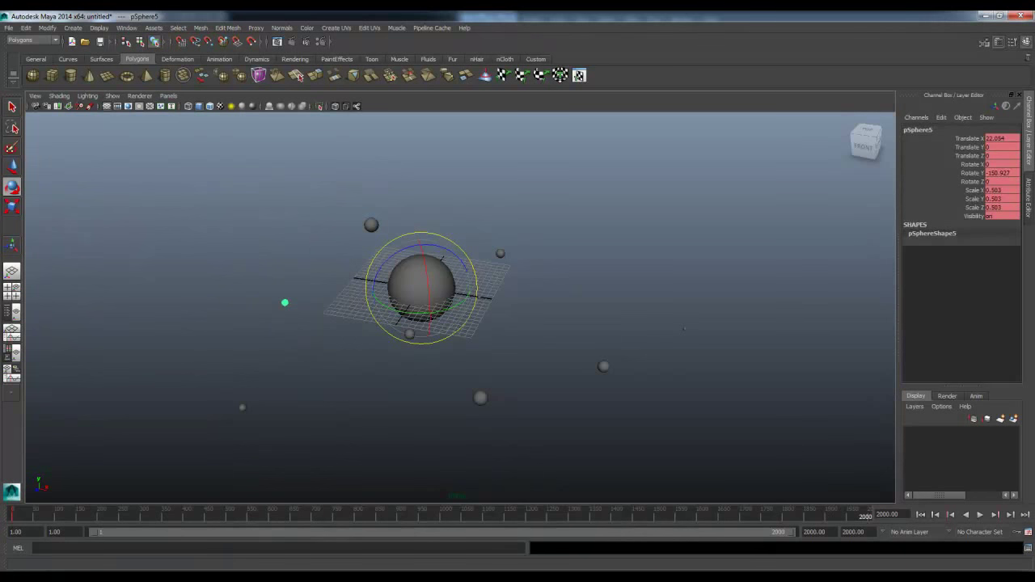
key("alt+Tab")
left_click_drag(105, 207, 119, 204)
type("1230")
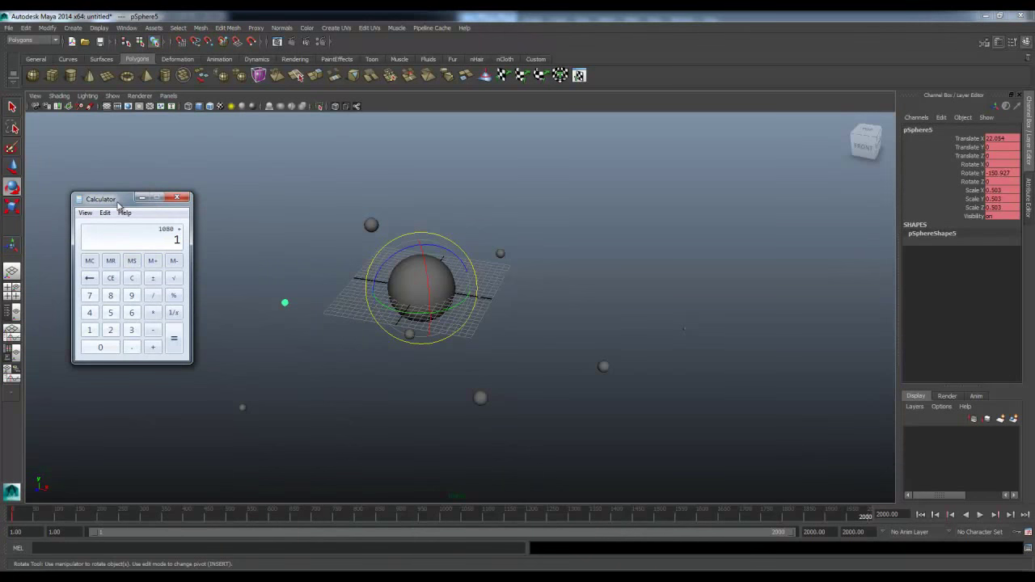
left_click(177, 197)
Step: Set pSphere5's Rotate Y to -1230 at frame 2000, key it and deselect the sphere
left_click(1004, 172)
type("1230")
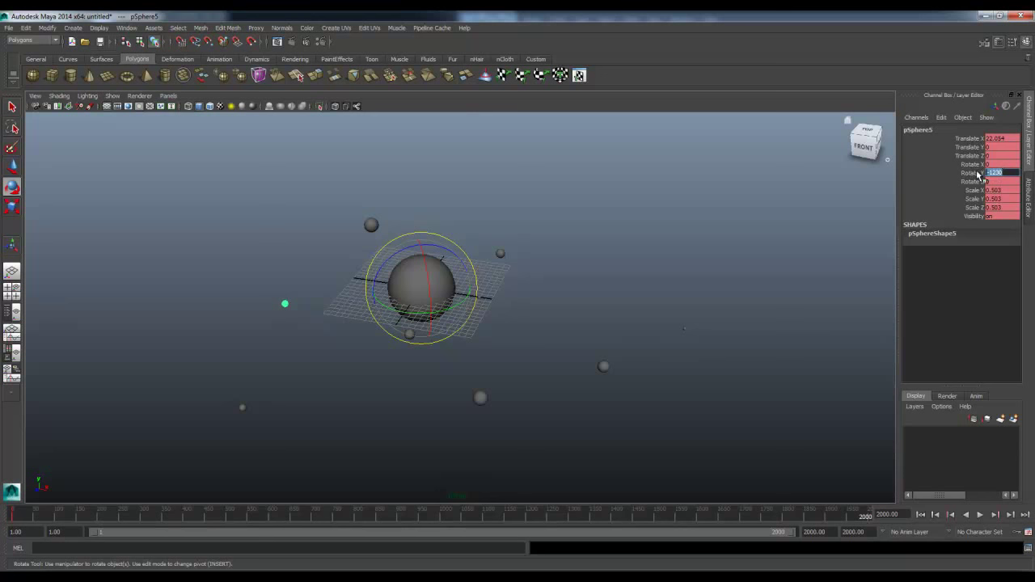
left_click(977, 173)
right_click(977, 174)
left_click(968, 200)
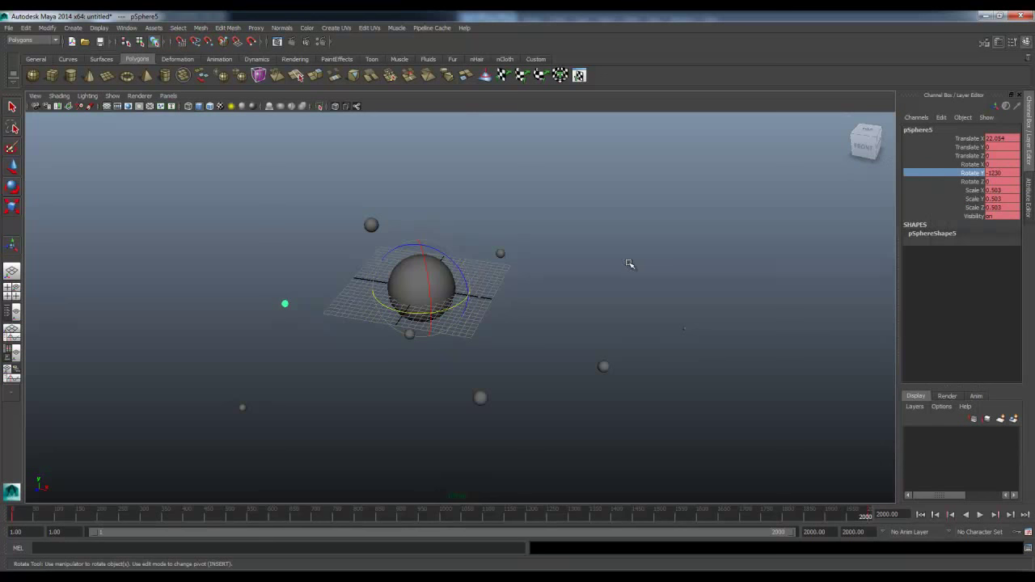
left_click(629, 264)
Step: Select pSphere7 at frame 2000 and work out its final Y rotation in the calculator
left_click(371, 227)
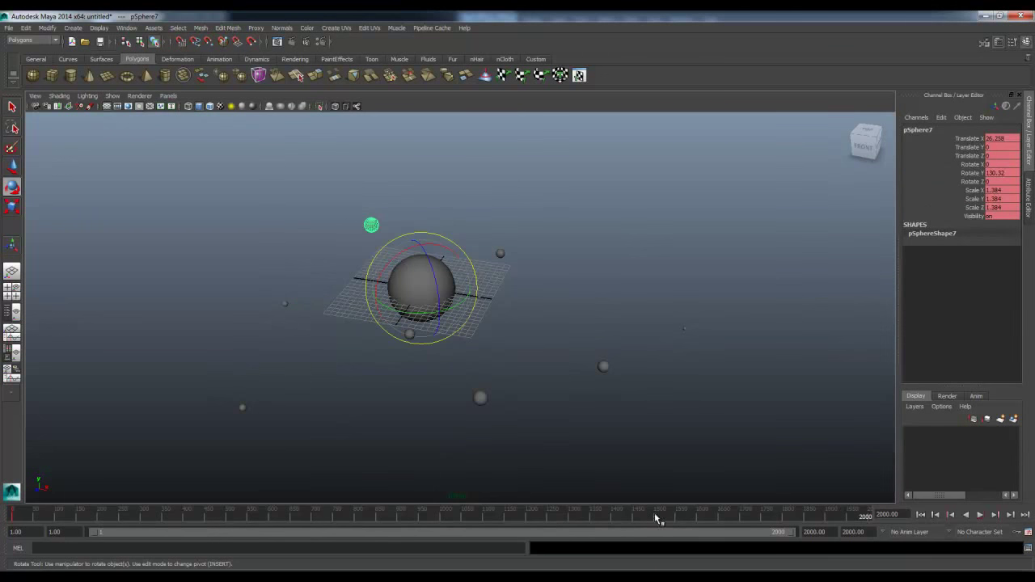
key("alt+v")
left_click_drag(42, 516, 906, 524)
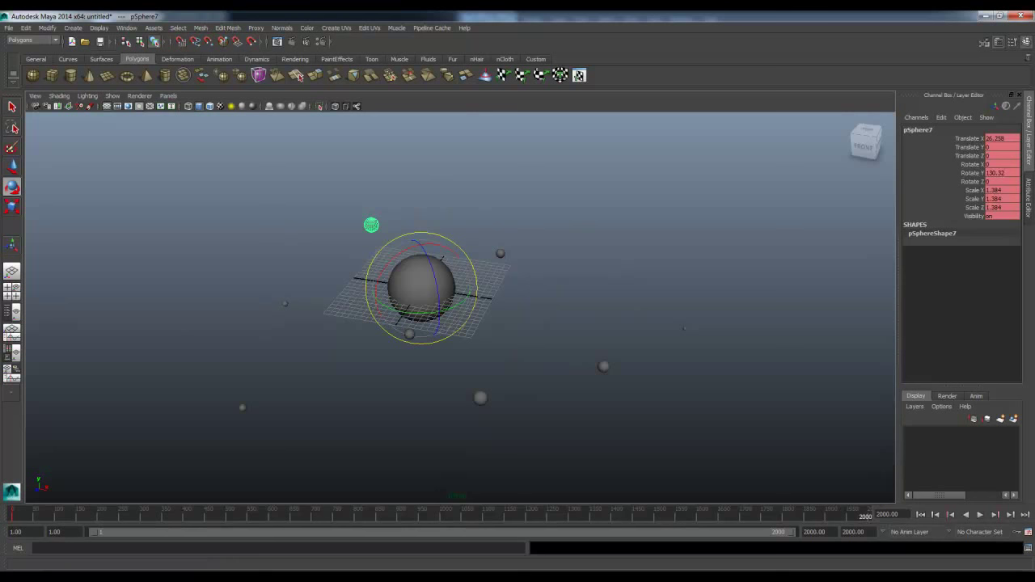
left_click_drag(112, 201, 119, 202)
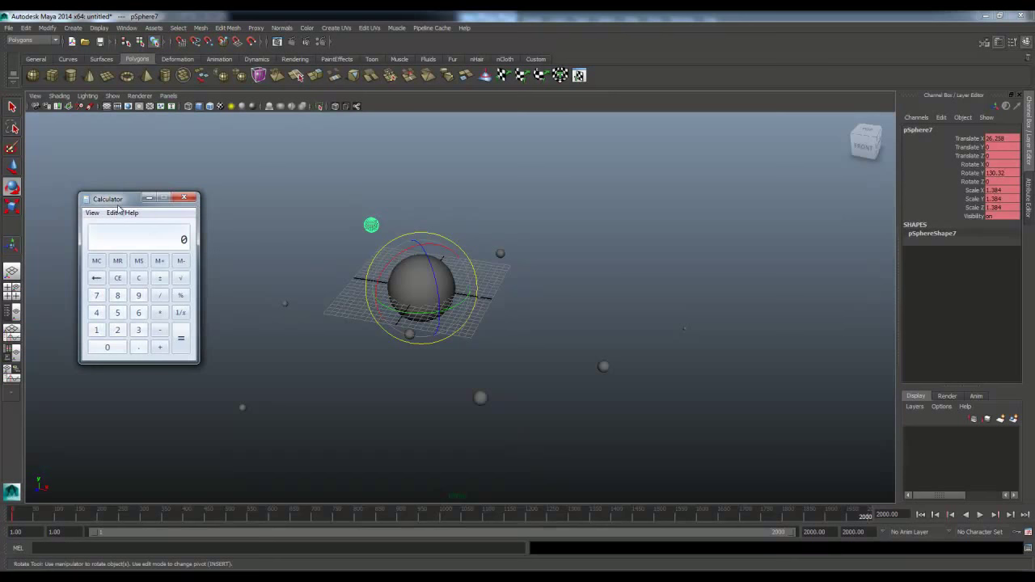
key("Return")
left_click_drag(117, 202, 127, 226)
left_click(574, 233)
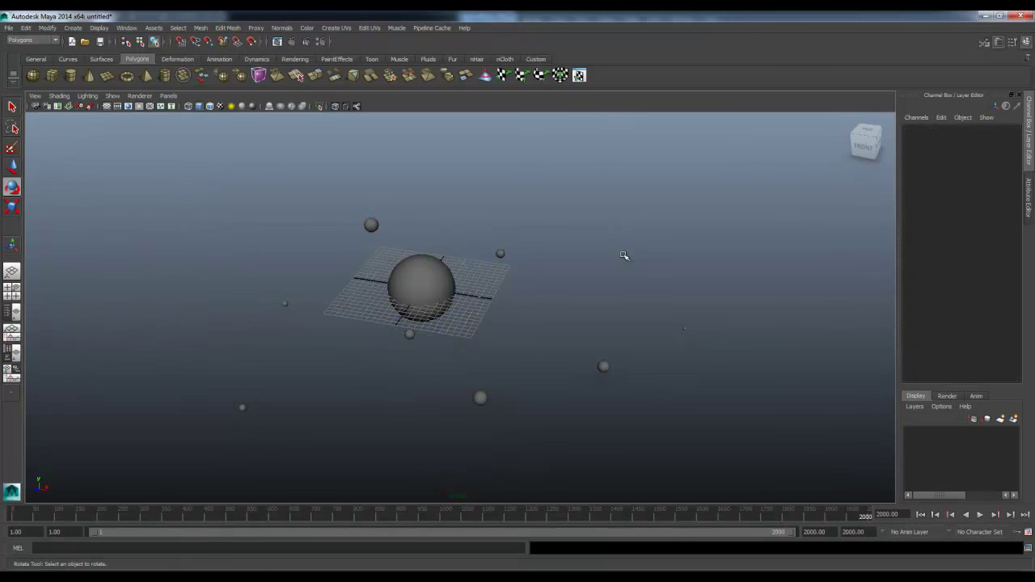
Step: Set pSphere7's Rotate Y to -850 at frame 2000, key it and deselect the sphere
left_click(382, 226)
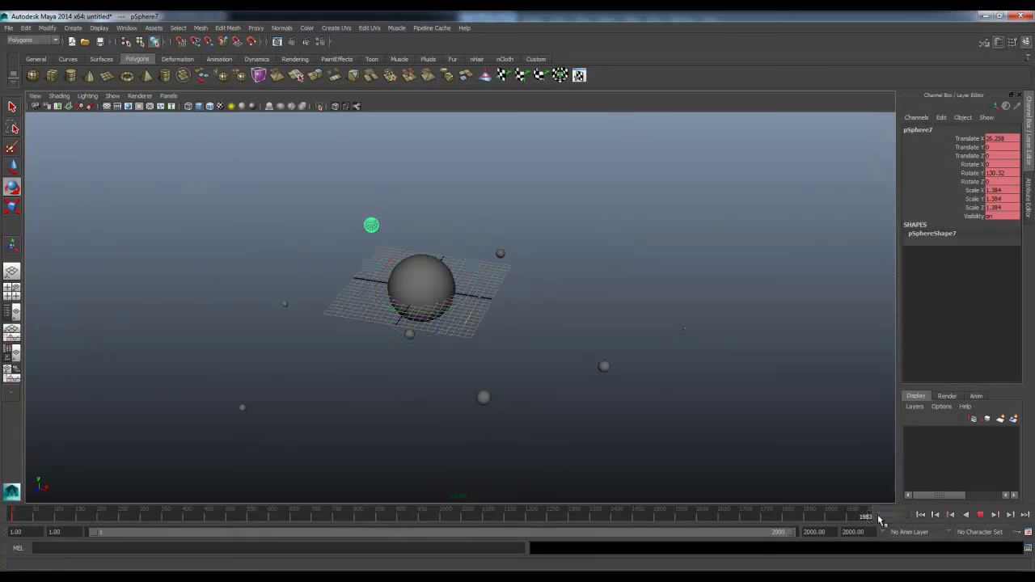
left_click(999, 173)
type("-")
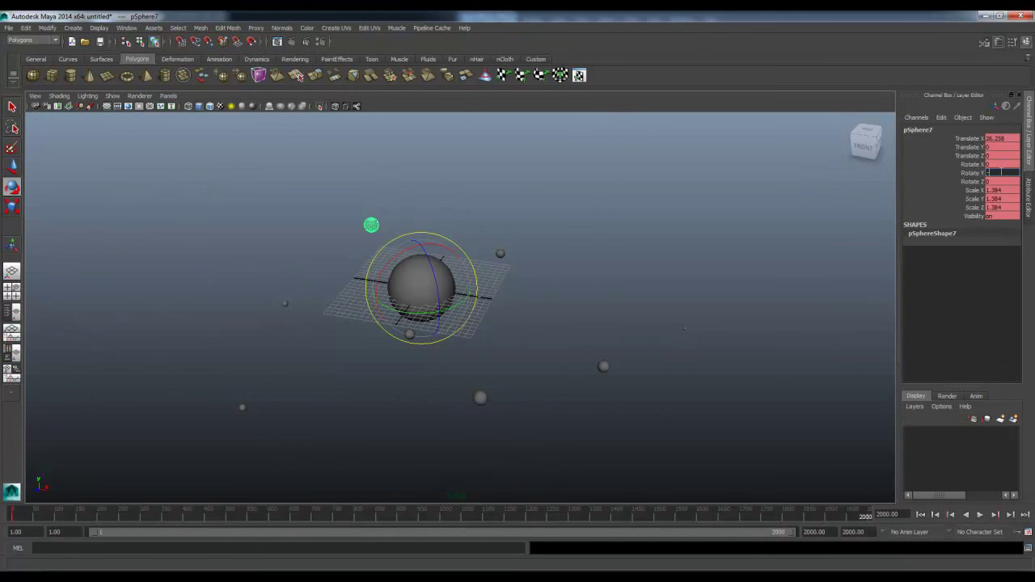
type("850")
key("Return")
left_click(971, 172)
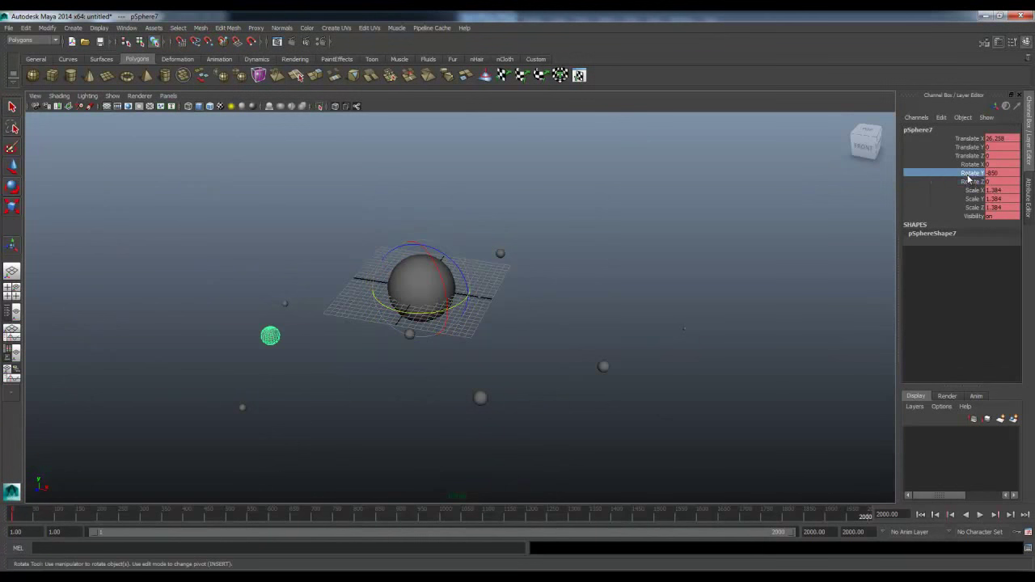
right_click(969, 179)
left_click(953, 203)
left_click(472, 342)
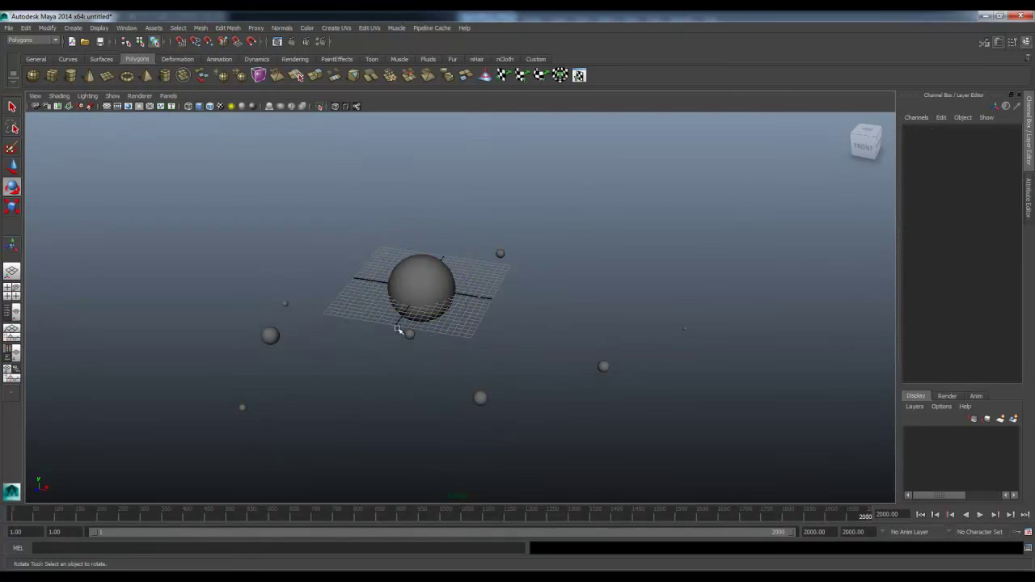
Step: Play and scrub the timeline to check the orbits, and select pSphere6 at frame 2000
left_click(404, 333)
key("alt+v")
left_click_drag(661, 523, 444, 518)
left_click(500, 254)
left_click_drag(780, 513, 900, 522)
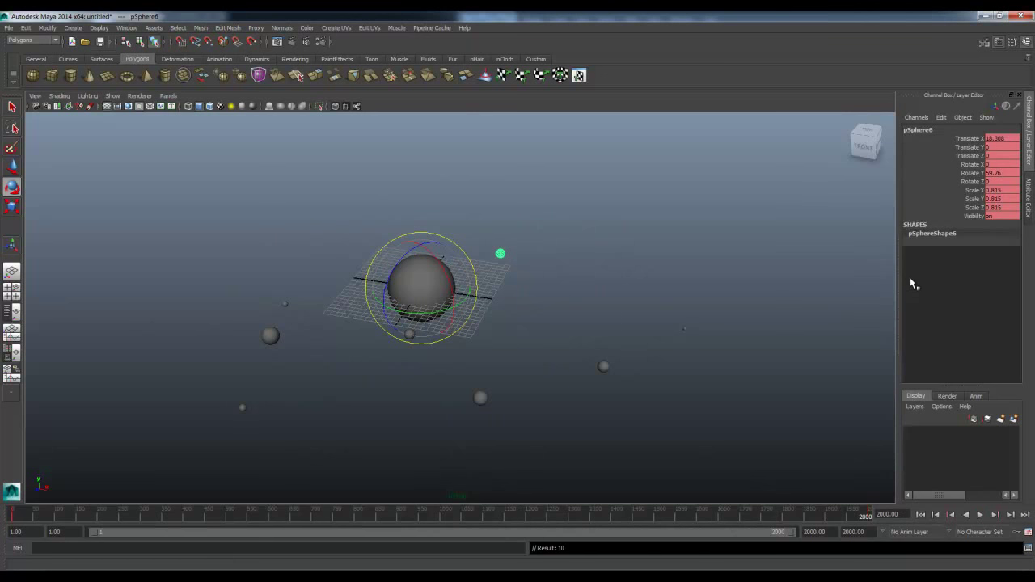
Step: Try keying pSphere6's Rotate Y at -410 on frame 2000, and undo the change
double_click(1006, 173)
key("Return")
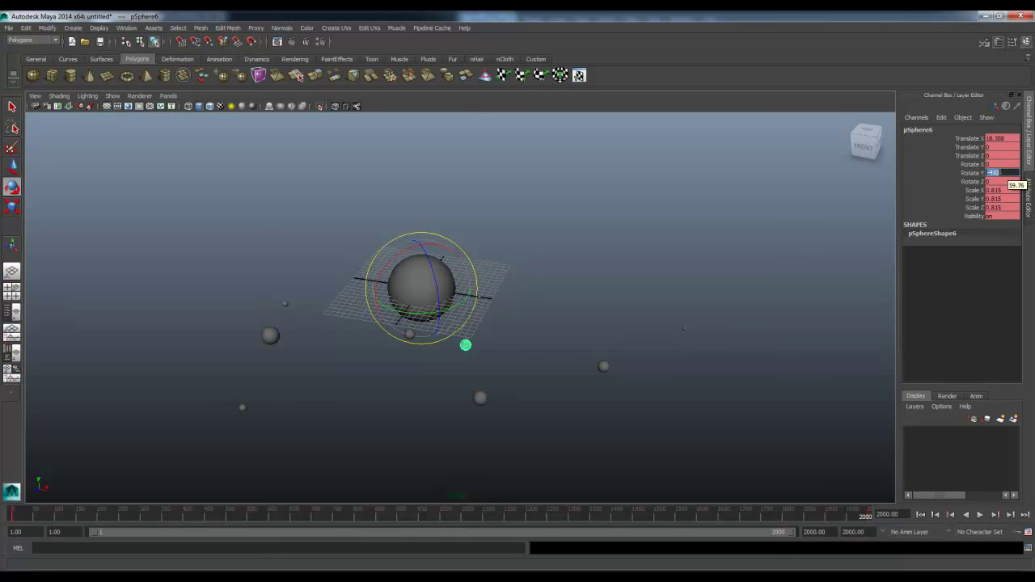
left_click(972, 173)
right_click(973, 174)
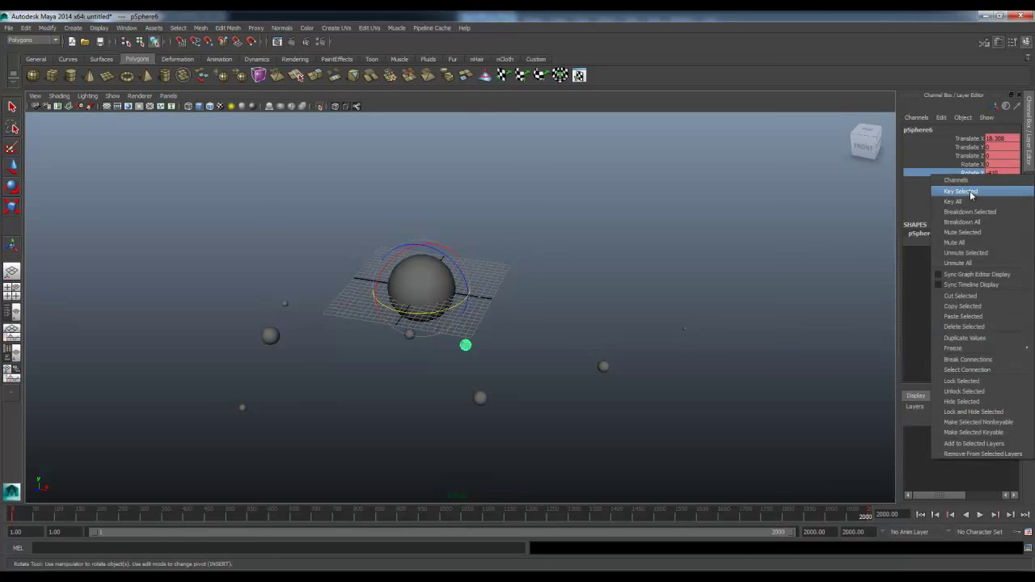
left_click(970, 191)
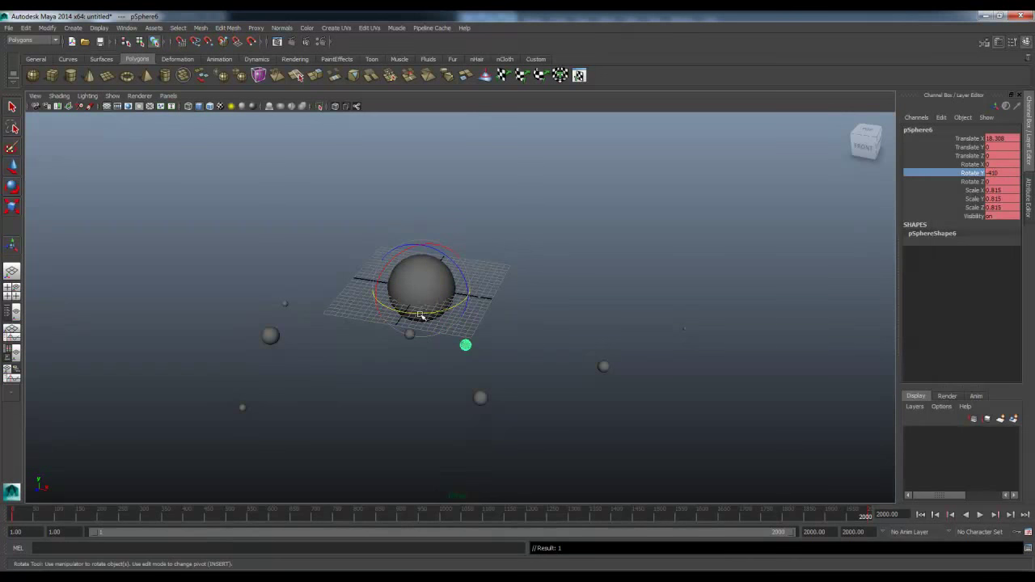
key("ctrl+z")
key("ctrl+z")
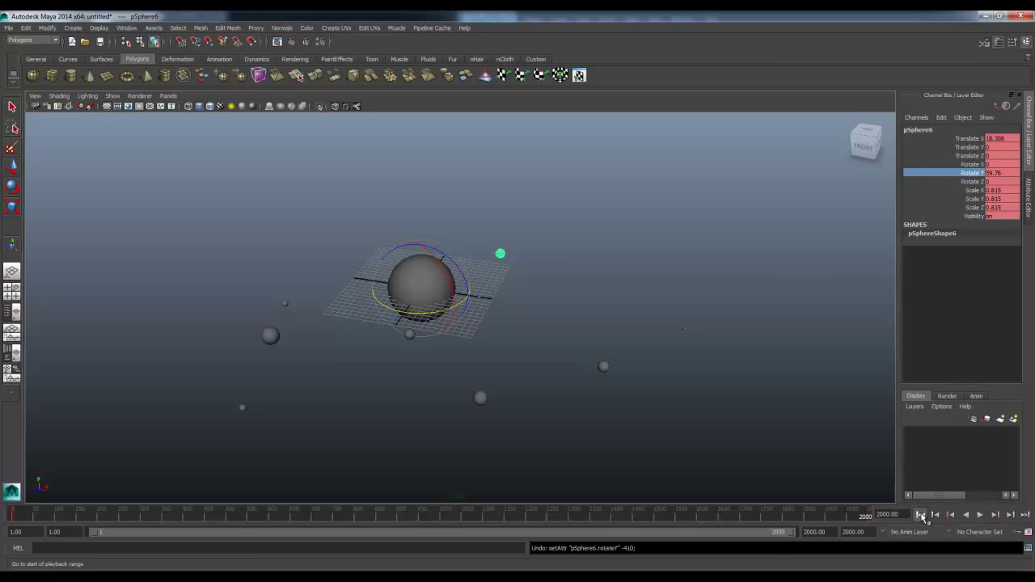
Step: Return to frame 1, set pSphere6's Rotate Y to -59, key it and deselect the sphere
left_click(921, 514)
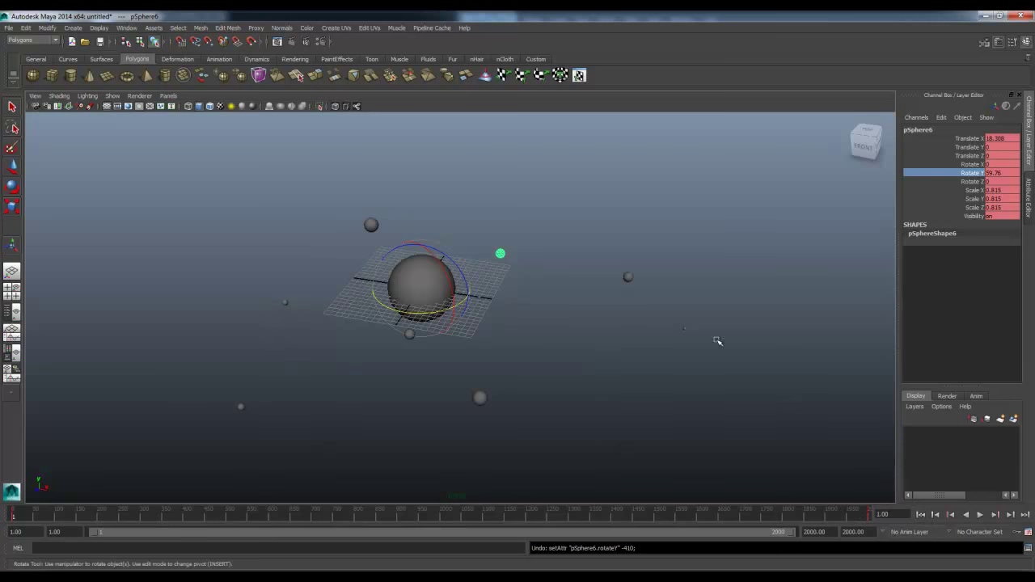
left_click(997, 173)
type("-59")
key("Return")
left_click(975, 174)
right_click(975, 174)
left_click(970, 190)
left_click(530, 325)
Step: Set pSphere6's Rotate Y to -410 at frame 2000, key it and deselect the sphere
left_click(446, 347)
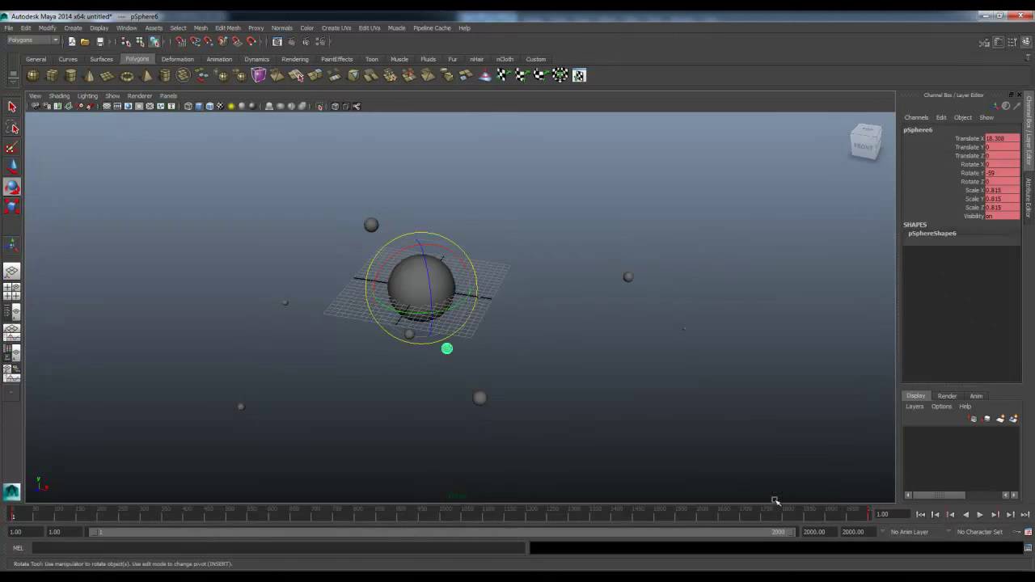
left_click_drag(858, 522, 909, 518)
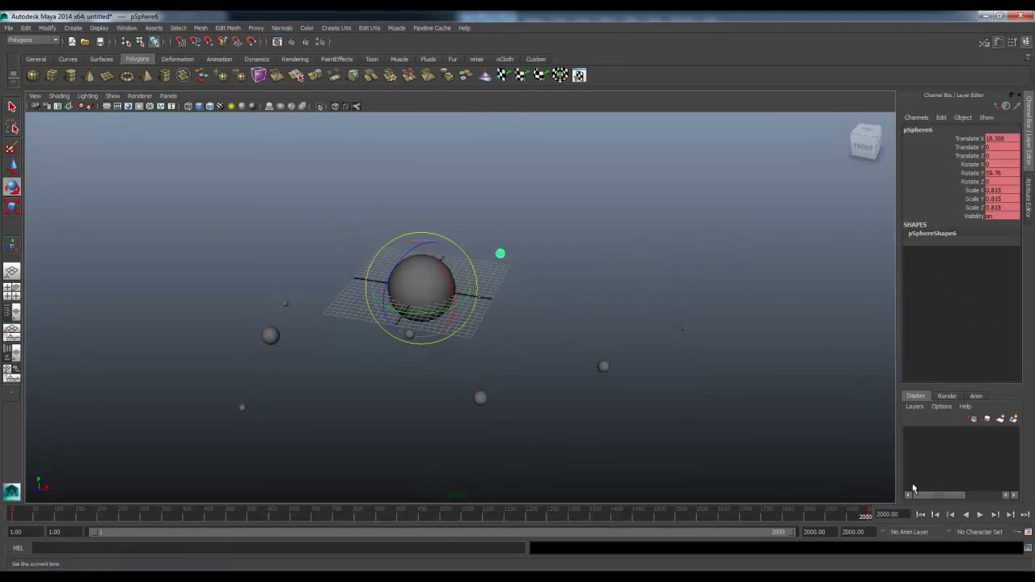
double_click(1006, 174)
type("-410")
key("Return")
left_click(979, 174)
right_click(979, 174)
left_click(975, 190)
left_click(627, 234)
Step: Key a new Rotate Y value for pSphere4 at frame 2000 and briefly play the animation
left_click(439, 307)
left_click(383, 496)
left_click(464, 348)
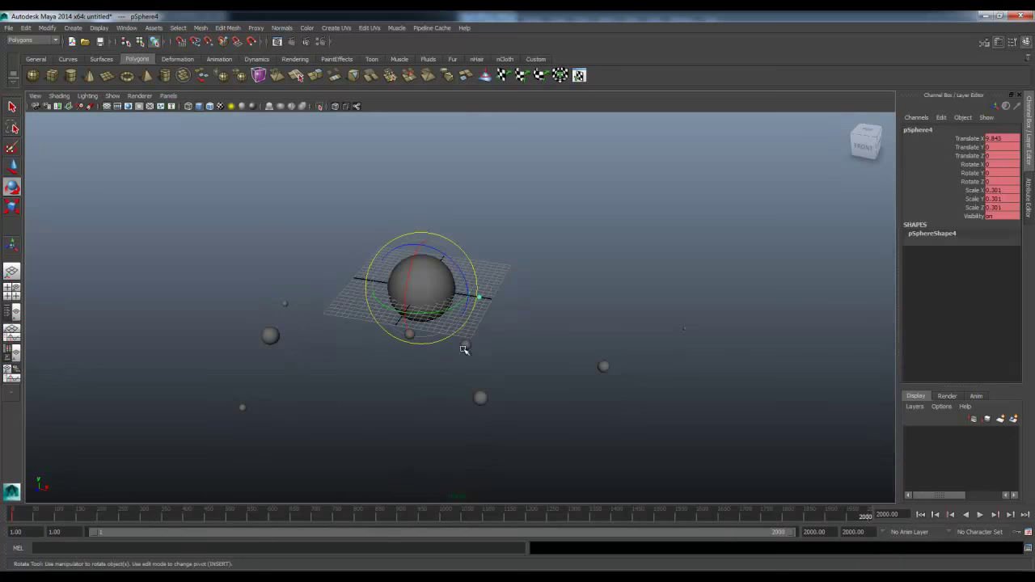
left_click_drag(159, 519, 930, 517)
double_click(1000, 174)
left_click(977, 173)
right_click(975, 172)
left_click(967, 177)
left_click(652, 295)
left_click(980, 514)
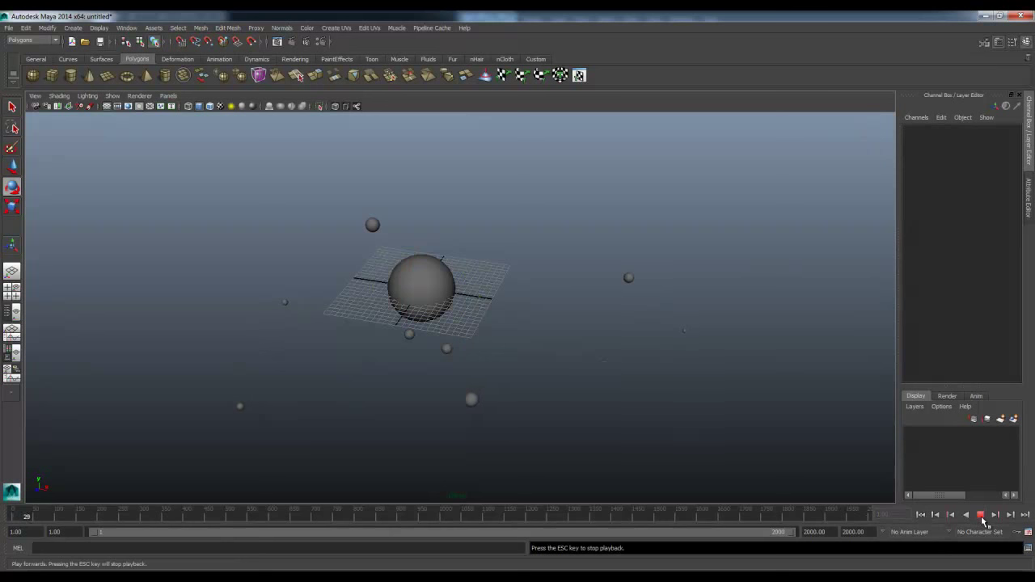
left_click(981, 516)
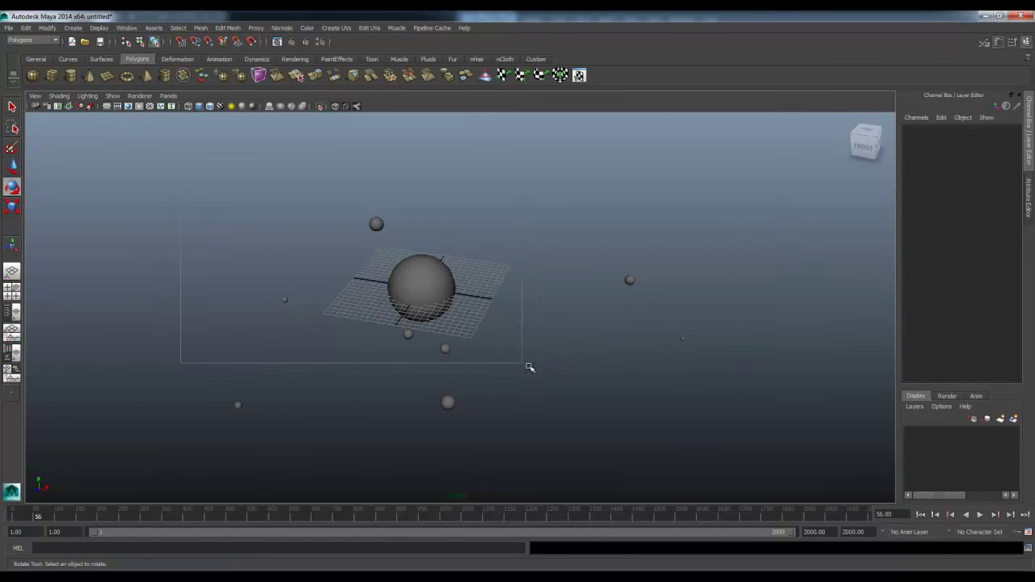
Step: Select all the spheres, give their animation curves linear tangents in the Graph Editor and close it
left_click_drag(274, 245, 591, 354)
left_click(127, 27)
mouse_move(148, 63)
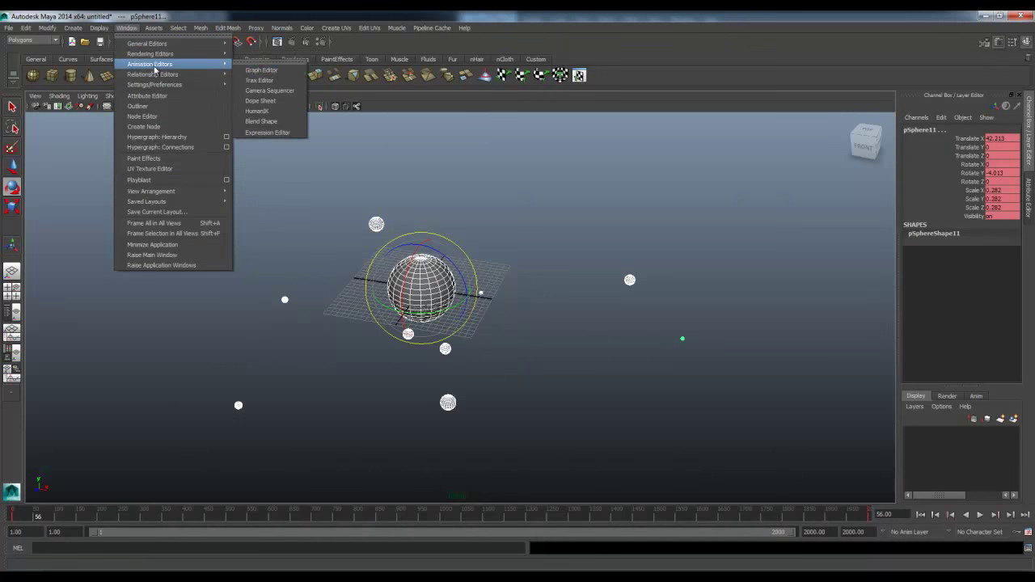
left_click(260, 71)
key("a")
left_click_drag(472, 368, 472, 368)
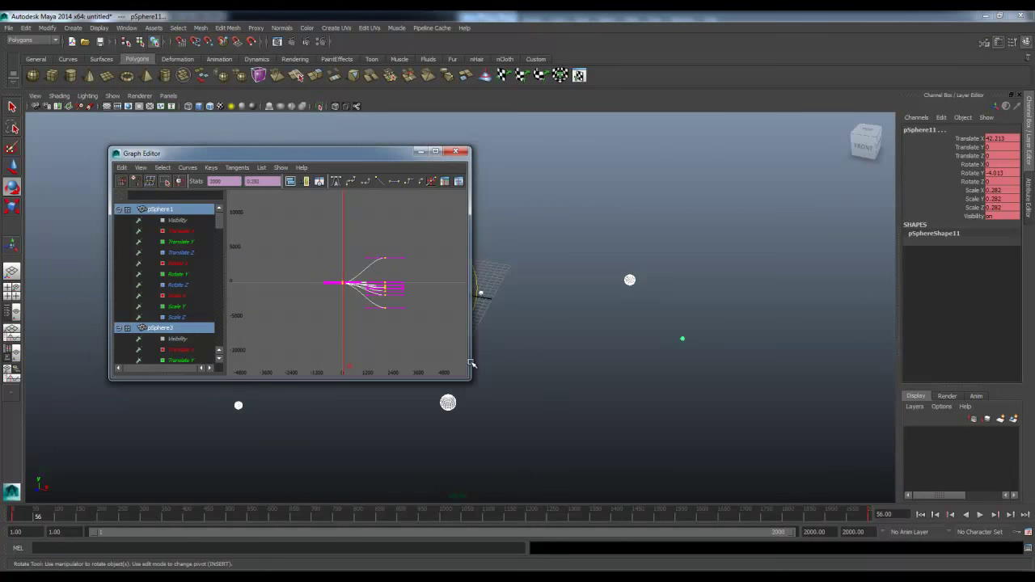
left_click(379, 182)
left_click(458, 152)
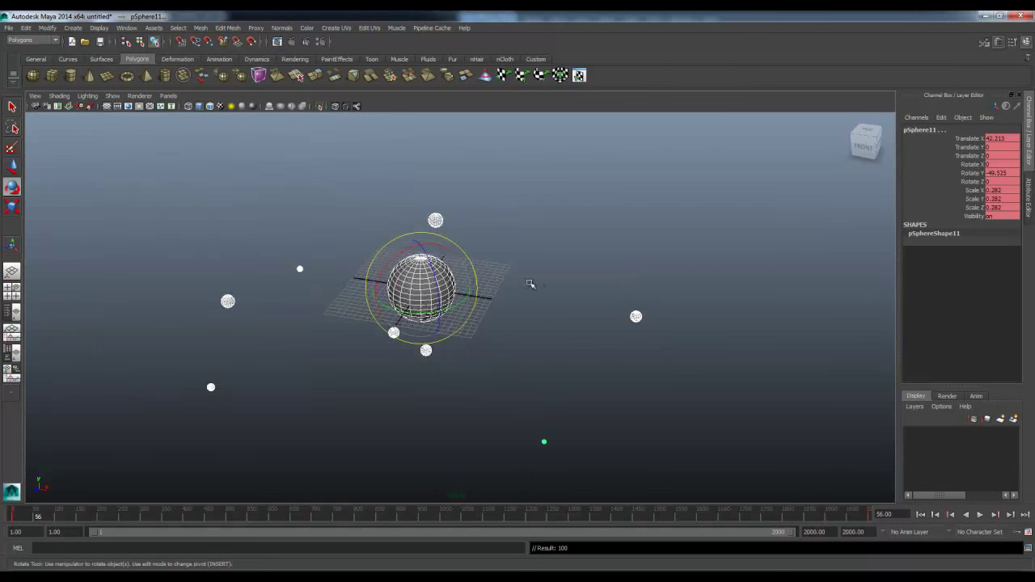
Step: Deselect the spheres and play the animation from frame 1 to check the orbits' constant speed
left_click(561, 282)
left_click(921, 515)
left_click(981, 515)
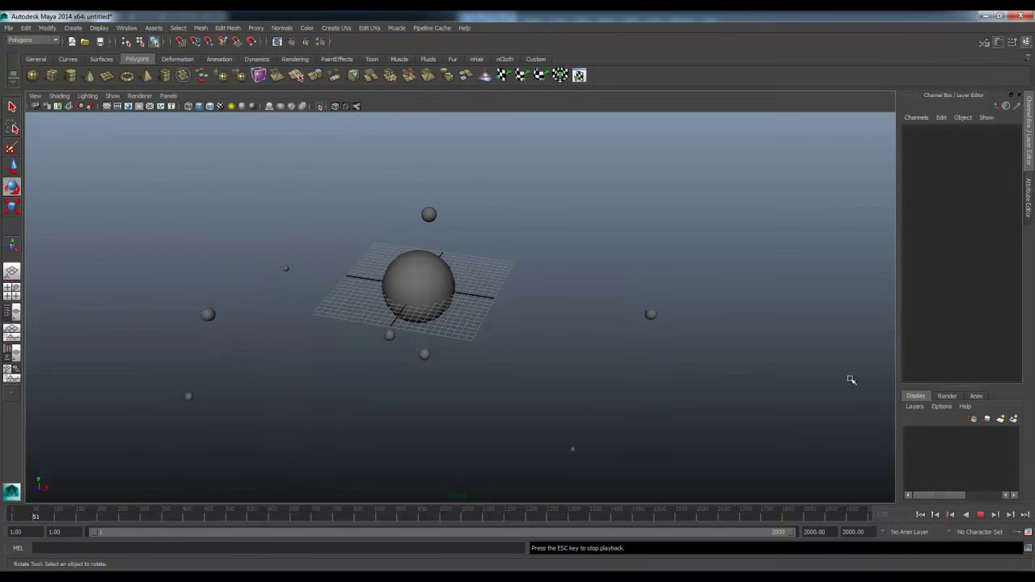
left_click(980, 515)
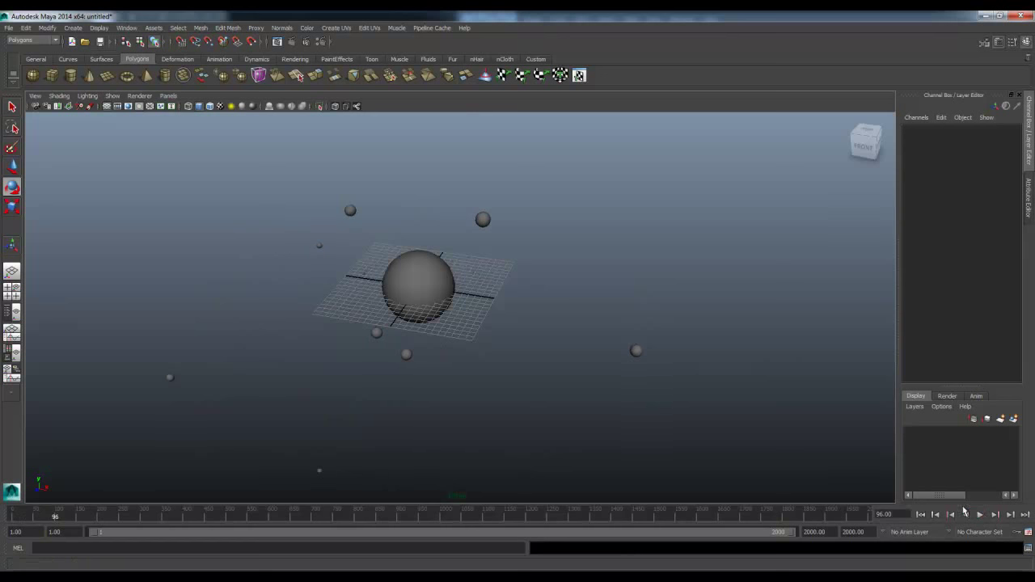
Step: Set pSphere4's Rotate Y to -3600 at frame 2000, key it and briefly play the animation
left_click(372, 283)
left_click(414, 425)
left_click(364, 278)
left_click_drag(174, 519, 19, 515)
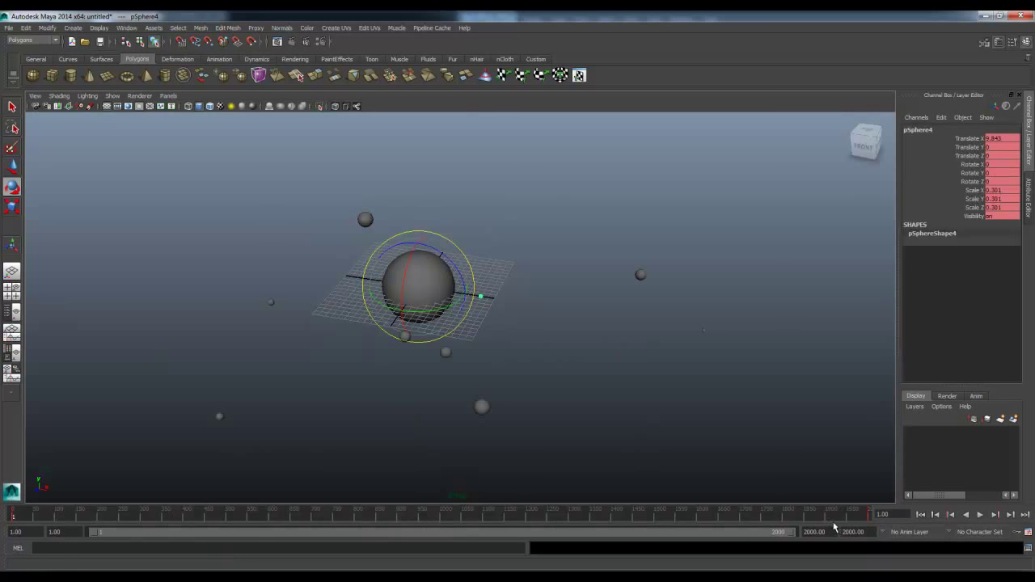
left_click(951, 515)
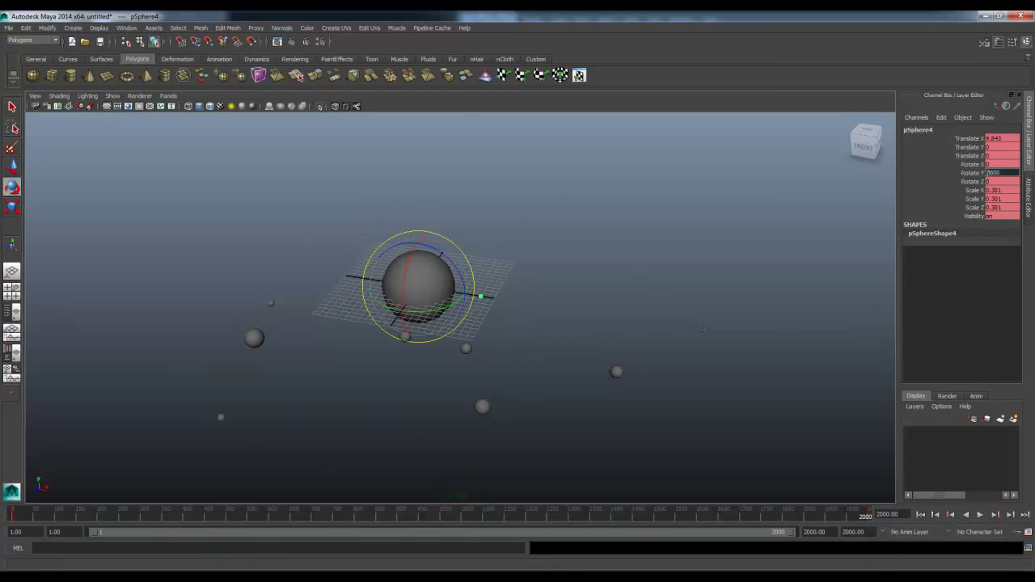
right_click(975, 175)
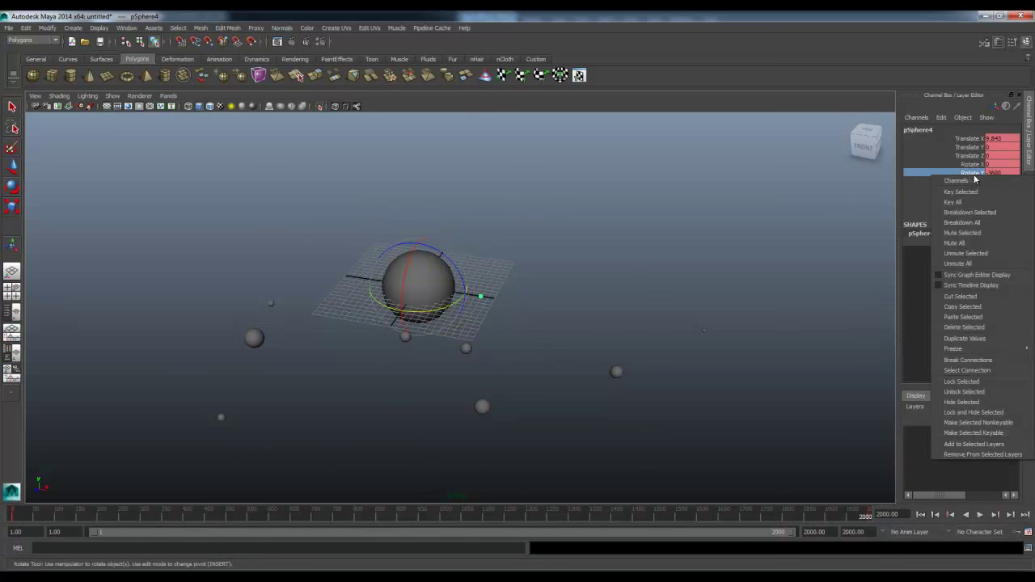
left_click(962, 202)
left_click(849, 323)
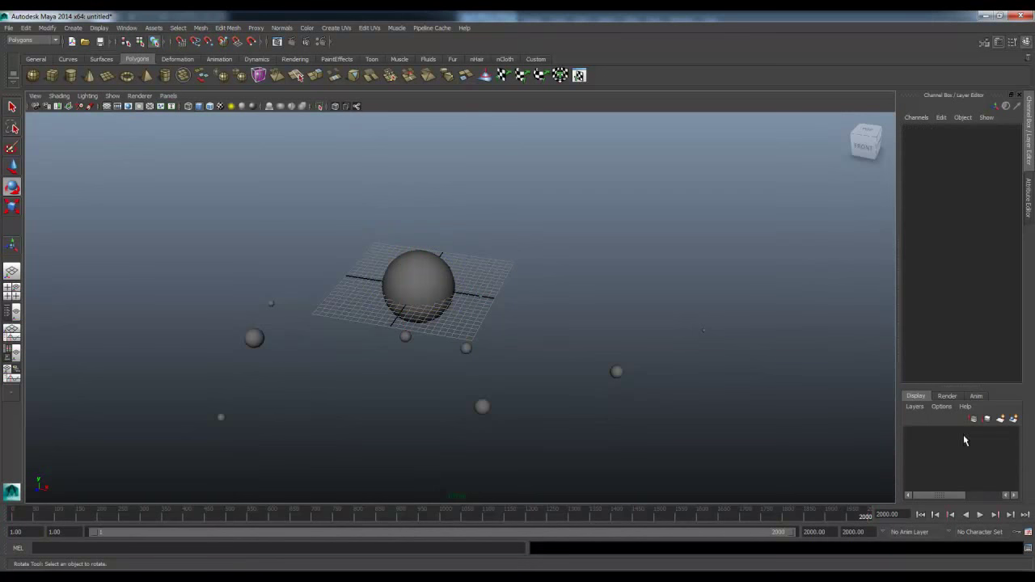
left_click(980, 515)
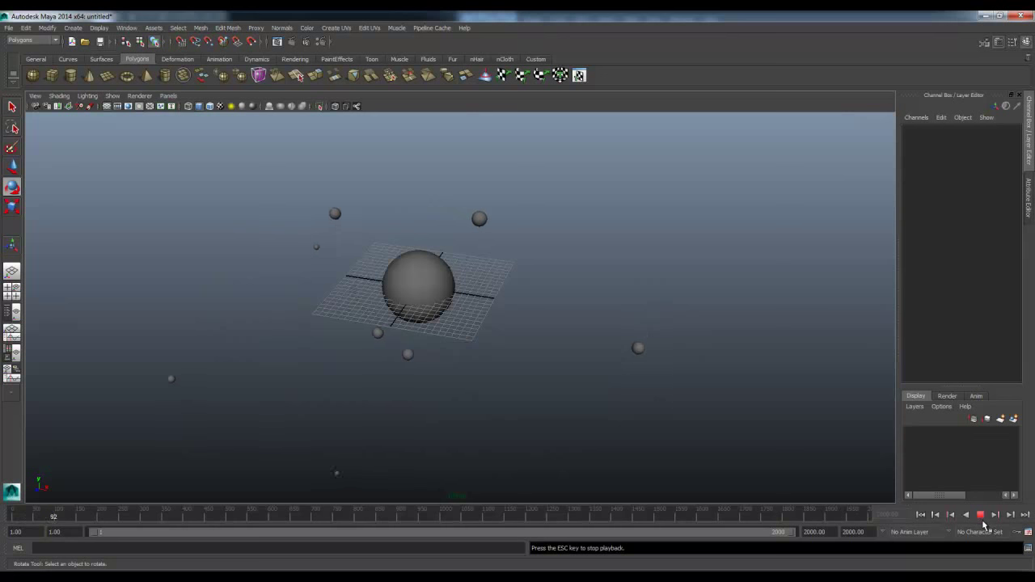
left_click(980, 515)
Step: Set the central sphere pSphere1's Rotate Y to 360 at frame 2000, key it and deselect the sphere
left_click(421, 272)
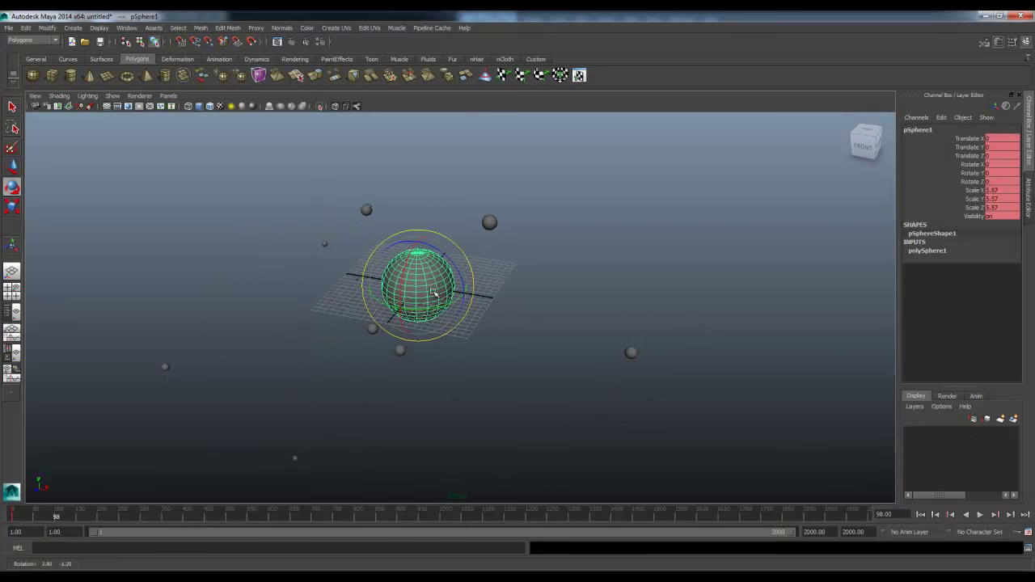
key("alt+v")
key("Escape")
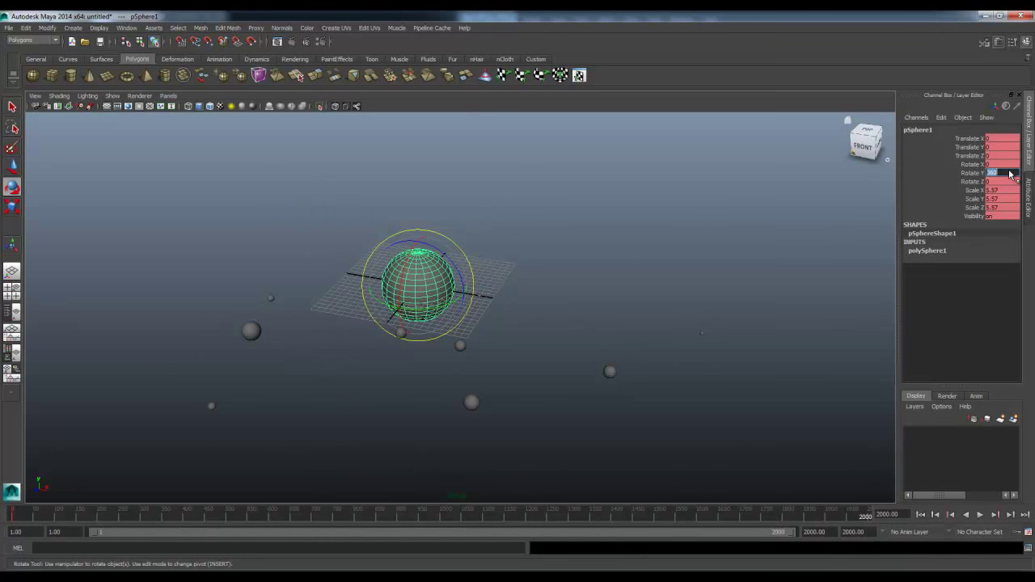
left_click(975, 173)
right_click(939, 175)
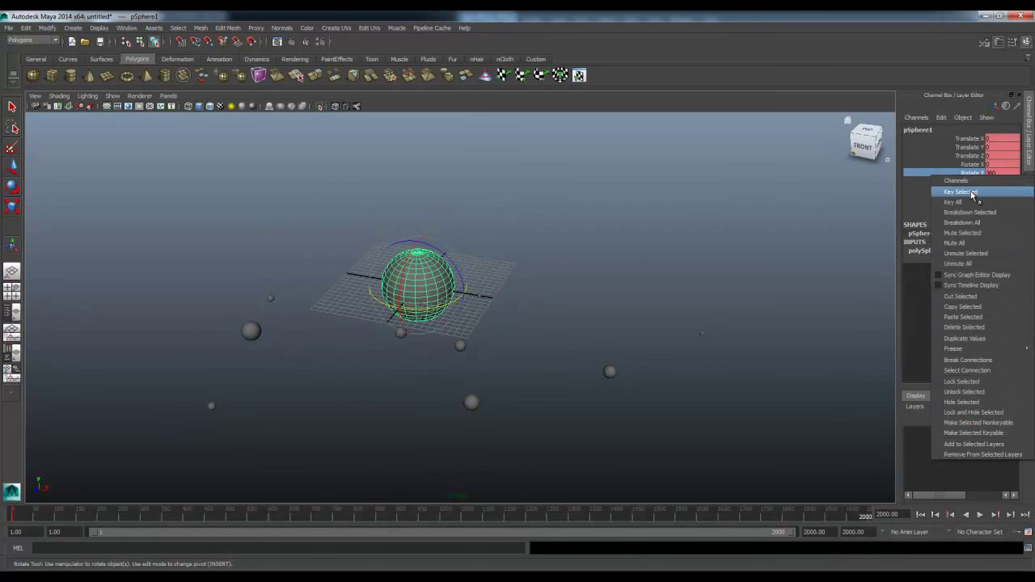
left_click(971, 193)
left_click(694, 211)
Step: Replace pSphere1's Rotate Y at frame 2000 with a negative value, key it and briefly play the animation
left_click_drag(68, 520, 458, 522)
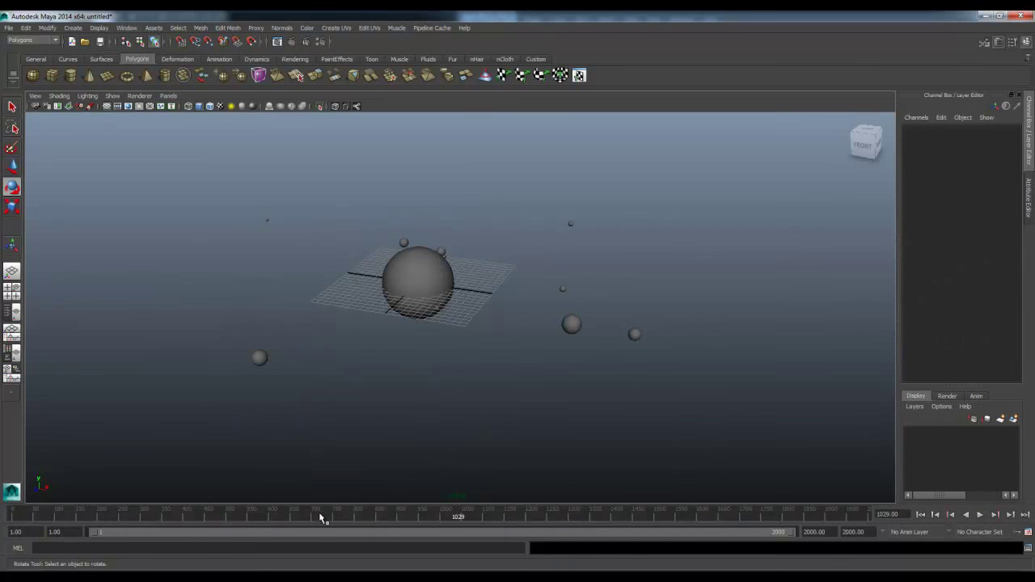
left_click_drag(320, 518, 870, 516)
left_click(420, 279)
double_click(985, 173)
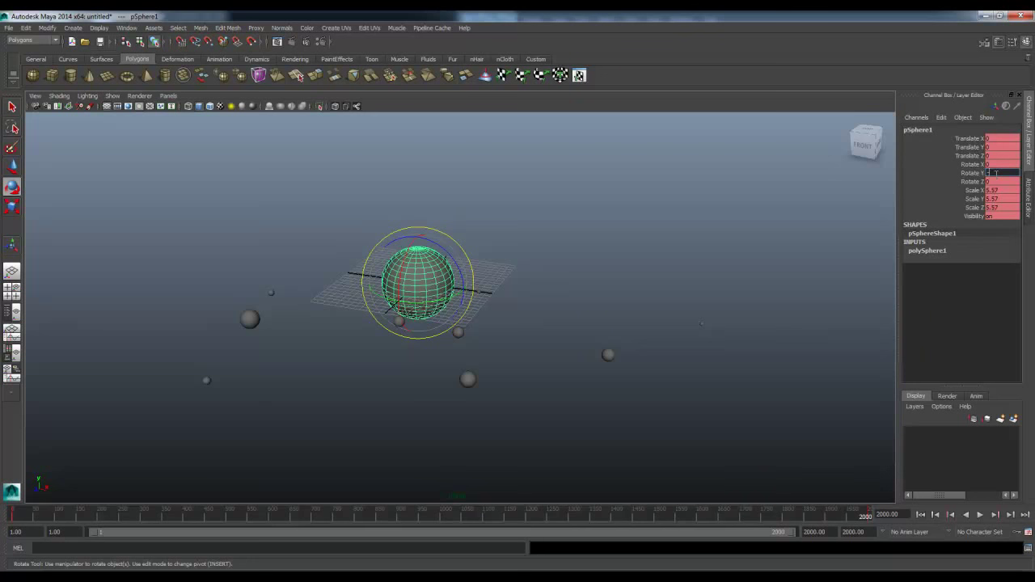
left_click(979, 174)
right_click(979, 174)
left_click(974, 189)
left_click(746, 237)
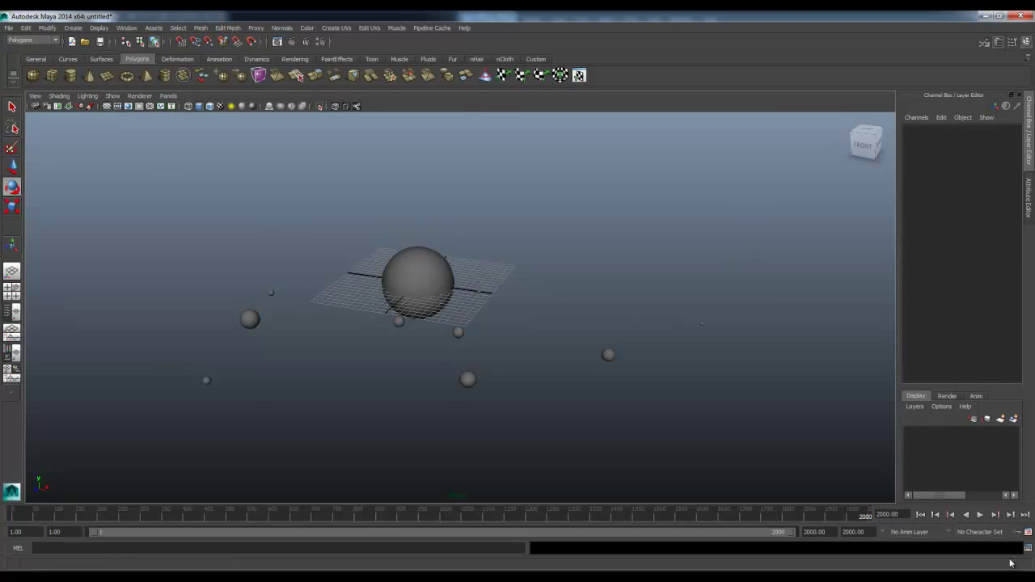
left_click(979, 516)
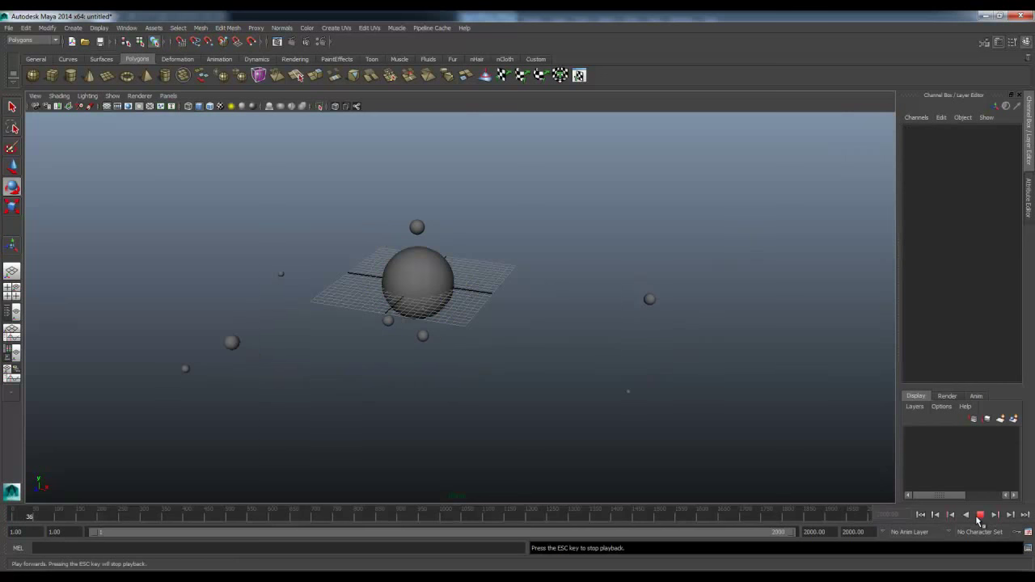
left_click(978, 516)
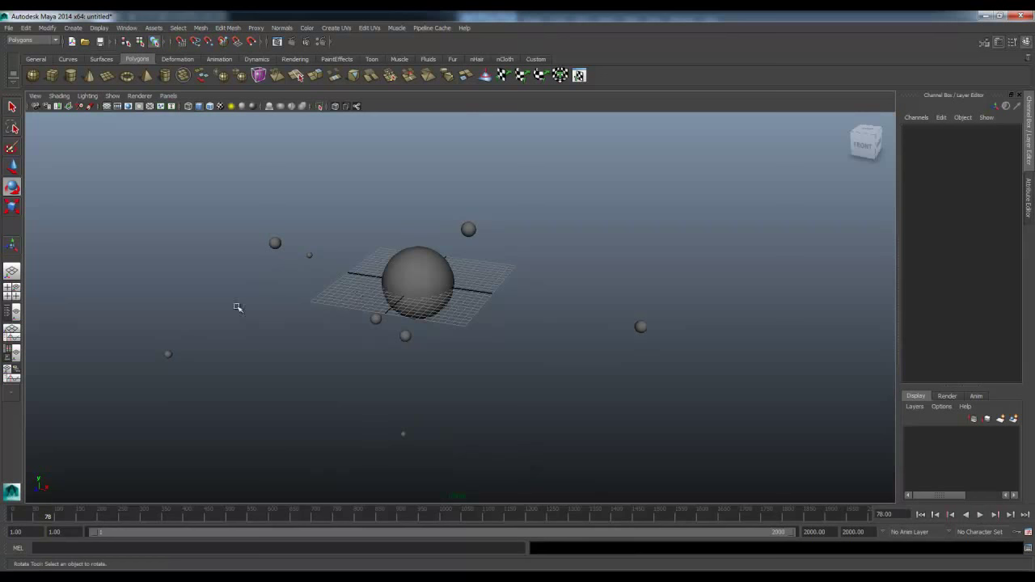
Step: Select all the spheres and assign a new Lambert material to them
left_click_drag(155, 203, 780, 479)
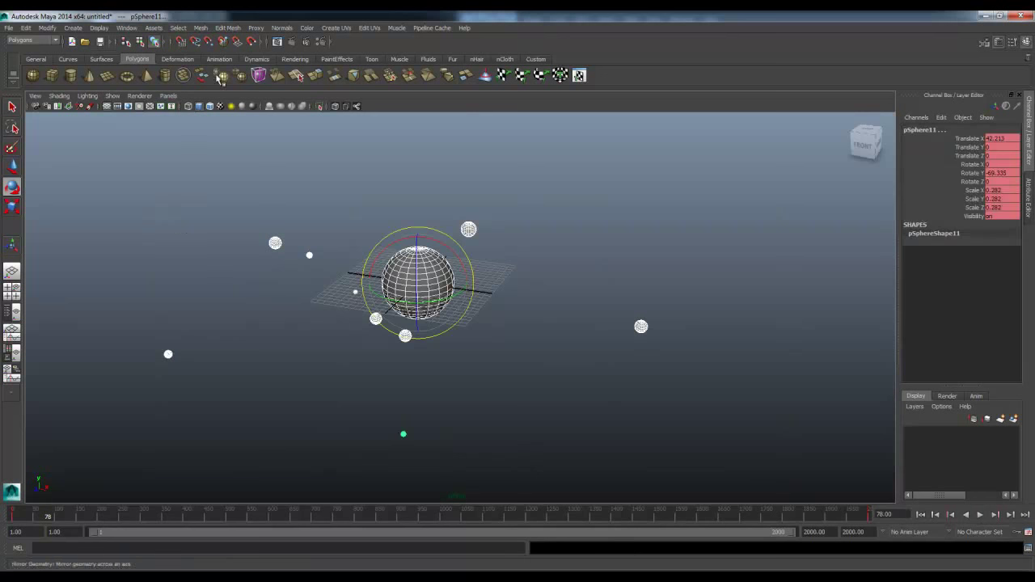
left_click(295, 59)
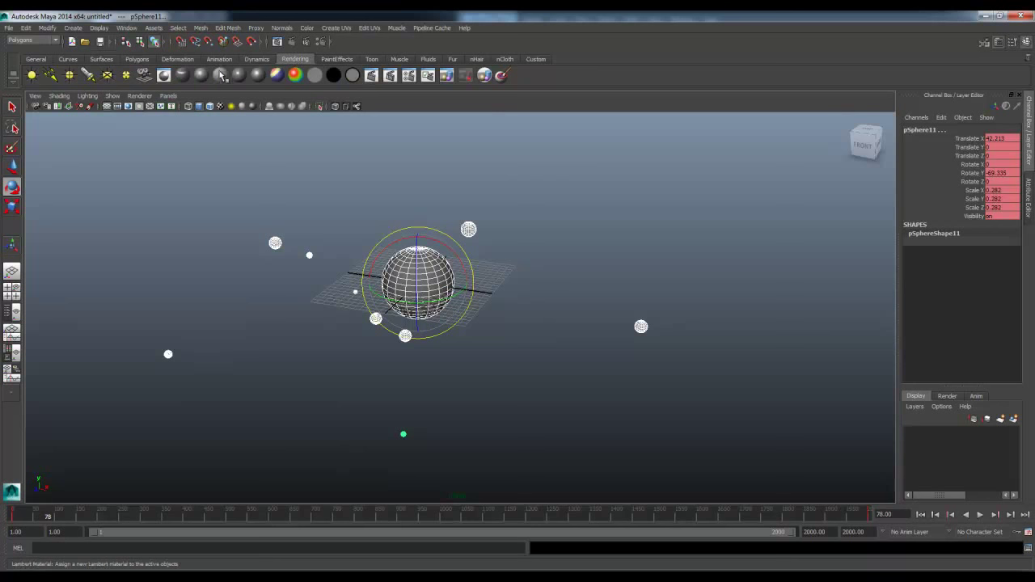
left_click(201, 75)
Step: Map the Lambert material's color to a file texture using jup0vtt2.jpg and turn on textured display in the viewport
left_click(922, 128)
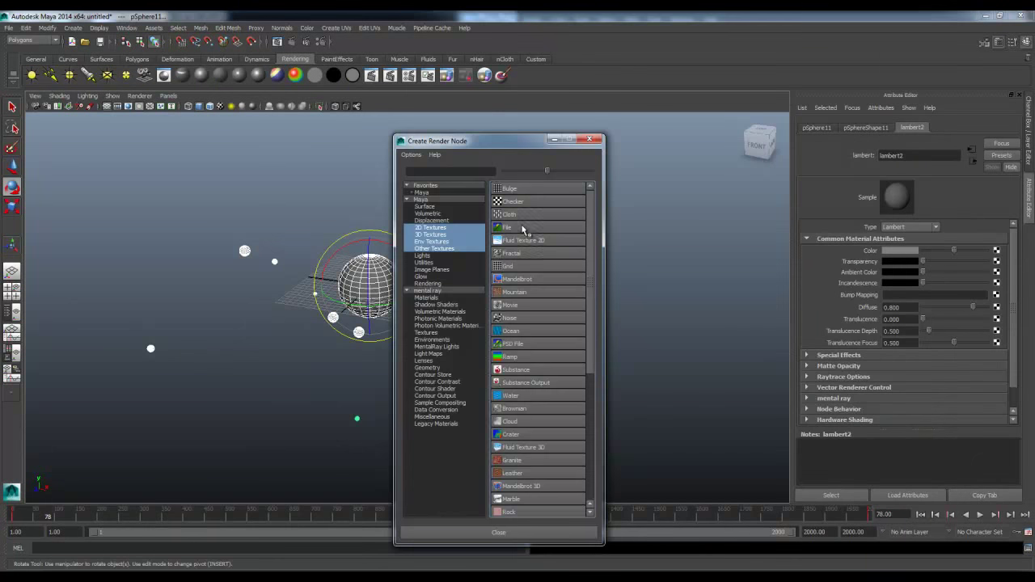
left_click(522, 230)
left_click(999, 281)
left_click(270, 187)
left_click(253, 179)
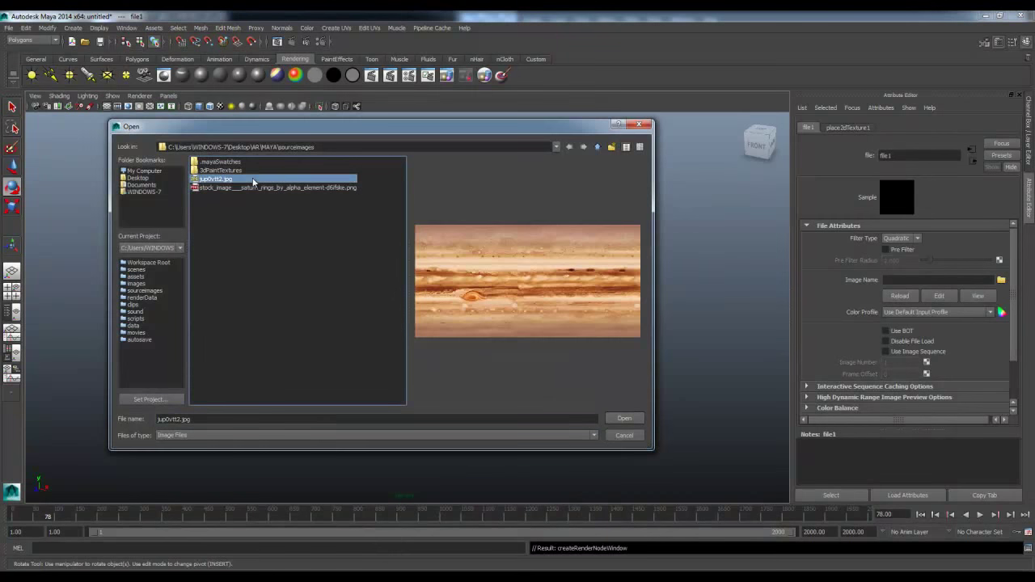
left_click(624, 423)
left_click(681, 295)
key("6")
mouse_move(498, 255)
left_mouse_down("alt")
mouse_move(518, 289)
mouse_move(526, 251)
left_mouse_up("alt")
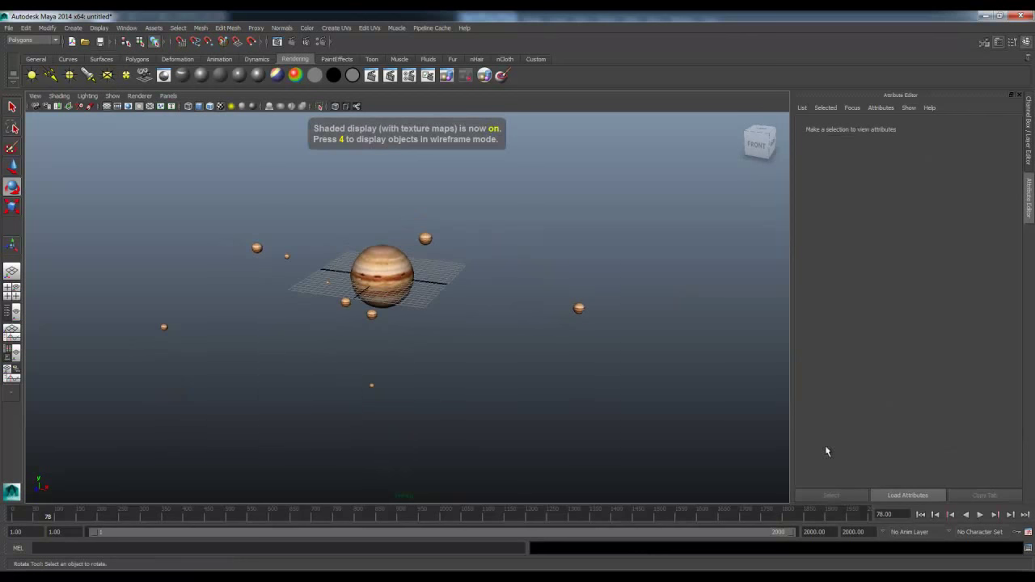
Step: Play the animation to check the textured planets orbiting the central sphere, then stop it and clear the selection
left_click(980, 514)
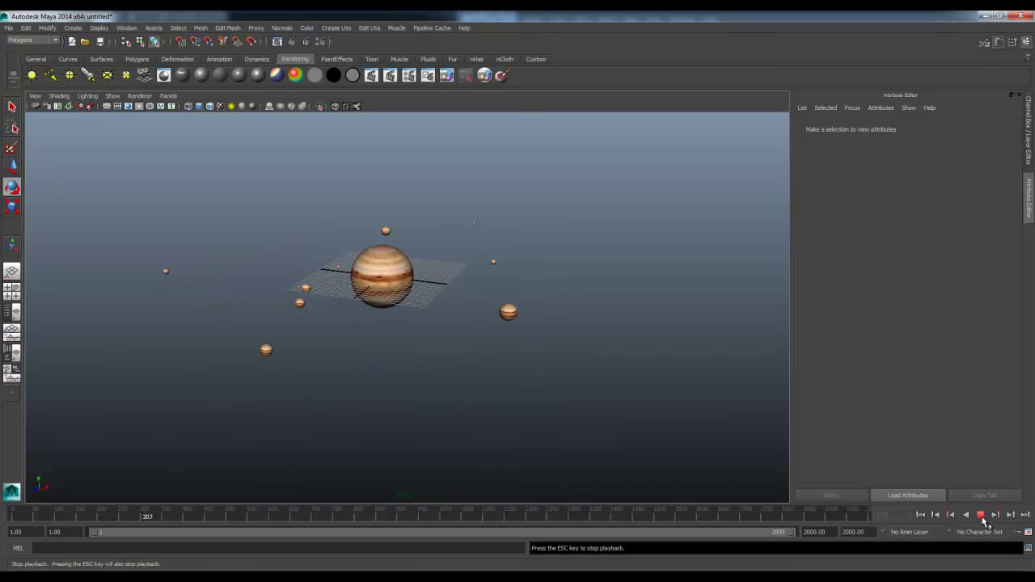
left_click(464, 328)
left_click(496, 365)
left_click(411, 335)
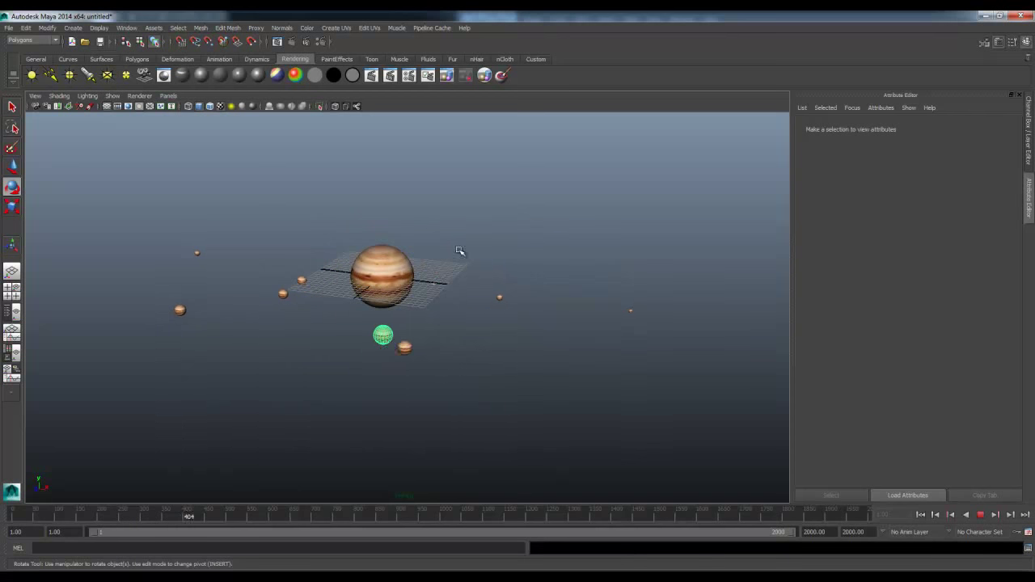
left_click(981, 516)
left_click(387, 274)
left_click(604, 380)
Step: Examine the textured planets and their spacing around the central sphere from closer and different angles
left_click_drag(593, 389, 468, 325, "alt")
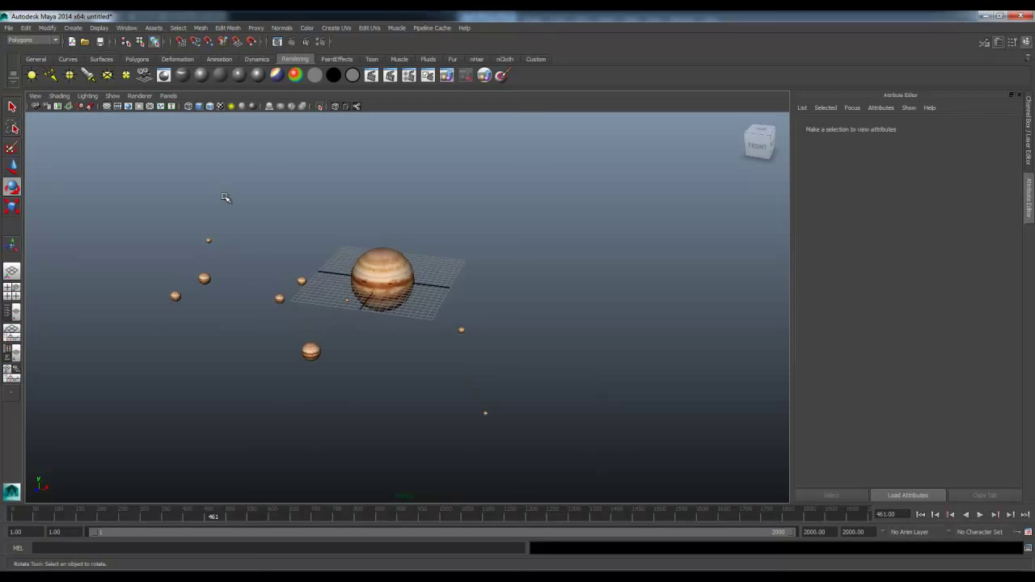
left_click_drag(231, 208, 236, 203, "alt")
mouse_move(237, 203)
right_mouse_down("alt")
mouse_move(482, 222)
mouse_move(227, 200)
right_mouse_up("alt")
left_click_drag(227, 200, 250, 208, "alt")
left_click_drag(143, 254, 543, 366)
left_click(529, 323)
right_click_drag(312, 279, 769, 313, "alt")
left_click_drag(259, 280, 283, 284, "alt")
right_click_drag(404, 299, 270, 289, "alt")
middle_click_drag(363, 291, 369, 289, "alt")
left_click_drag(362, 283, 352, 282, "alt")
right_click_drag(351, 283, 388, 273, "alt")
middle_click_drag(391, 271, 403, 265, "alt")
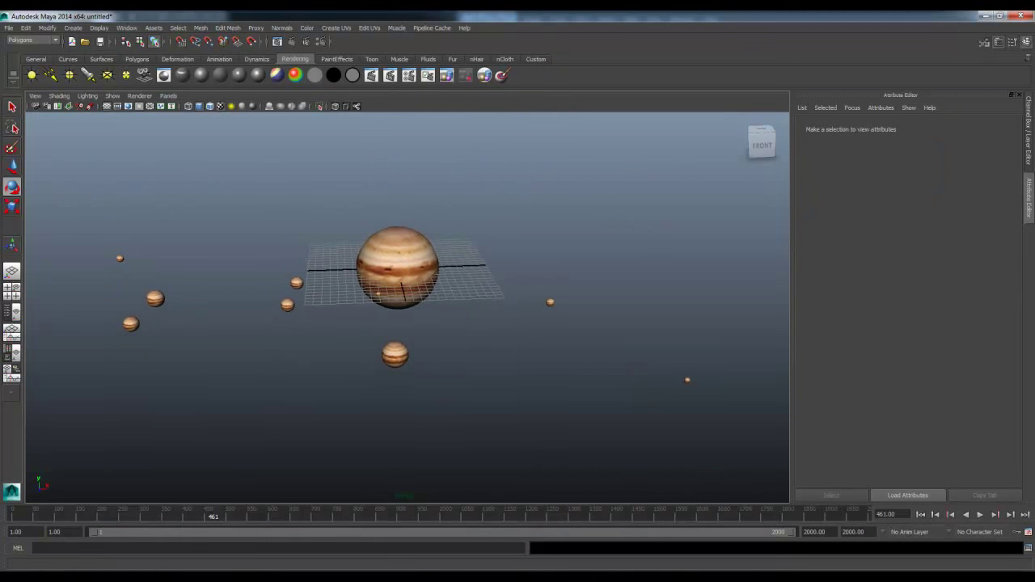
Step: Export the whole scene as an FBX file named 001 into the MAYA scenes folder
left_click(8, 27)
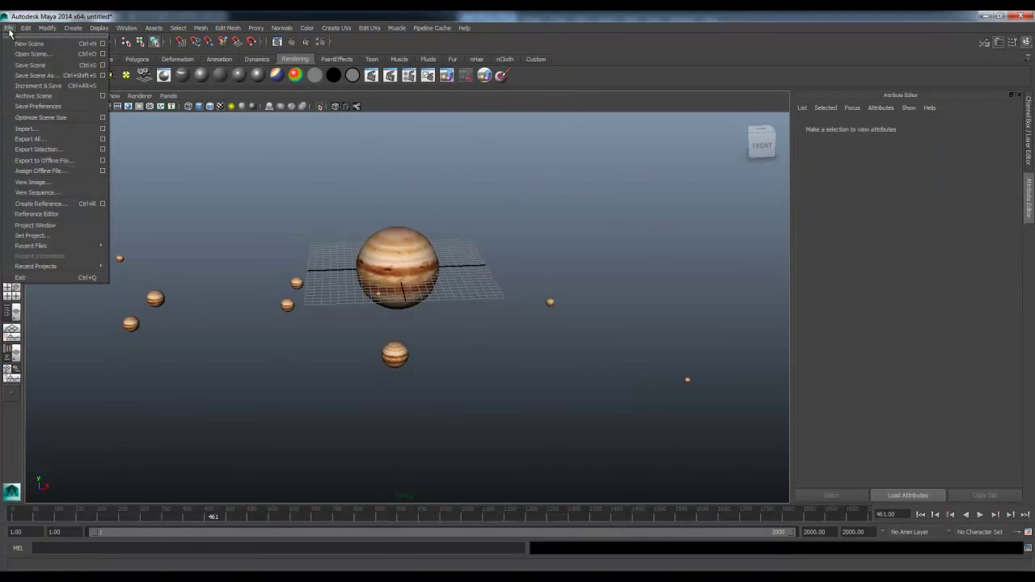
left_click(103, 142)
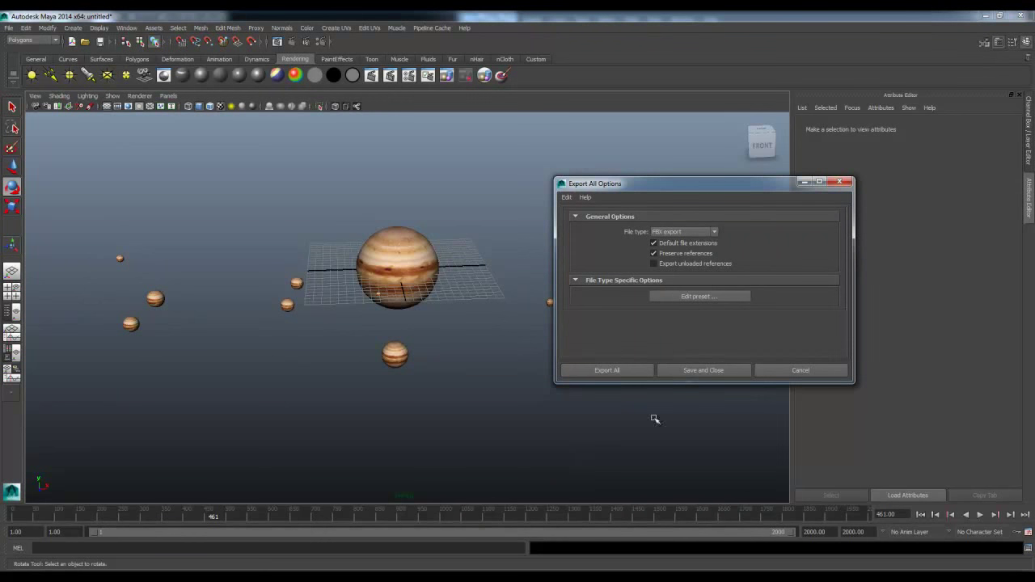
left_click(624, 369)
type("001")
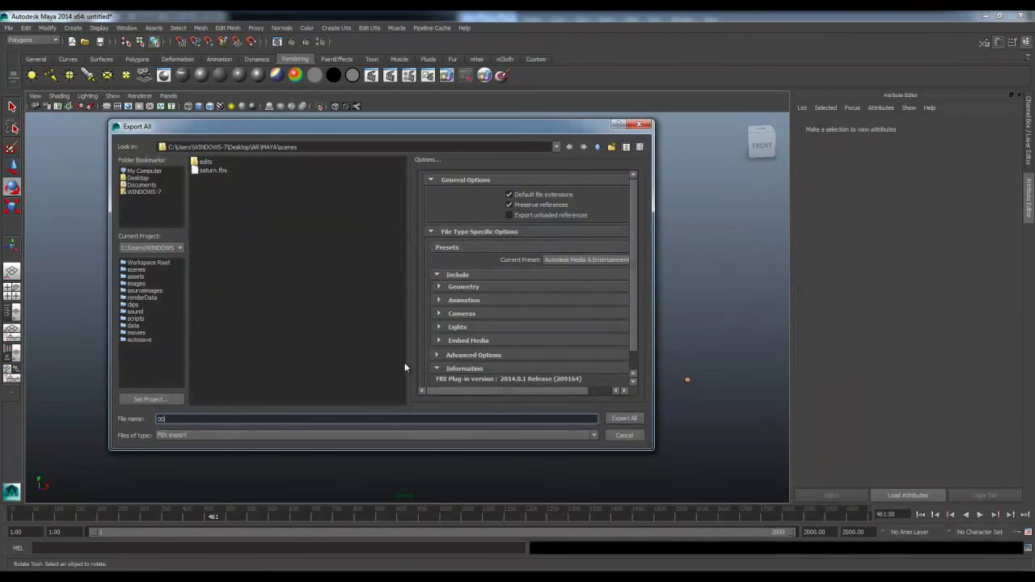
key("Return")
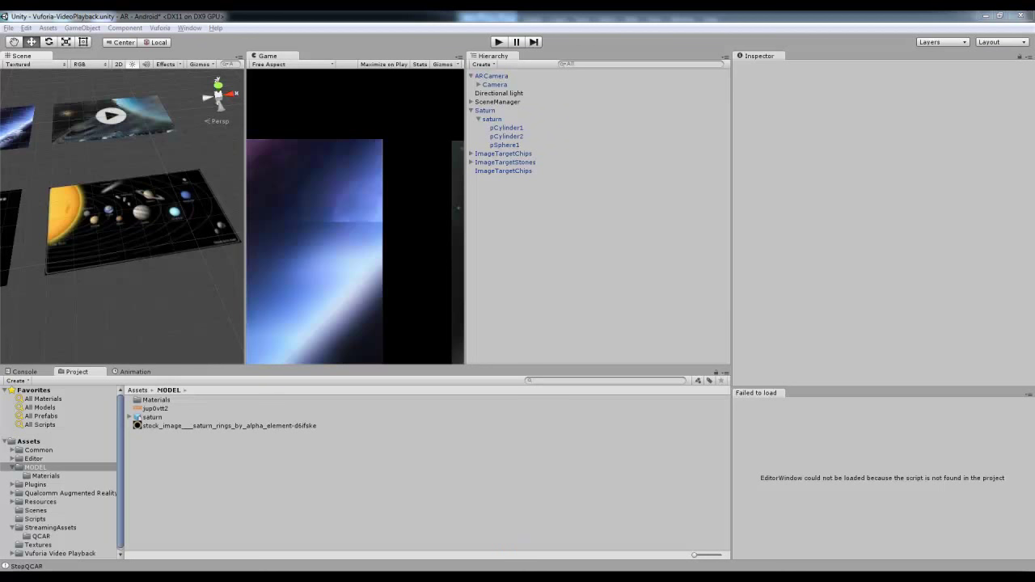
Step: Switch to Unity, import the 001 model into the MODEL folder and place it under the solar_system image target
left_click_drag(376, 437, 393, 457)
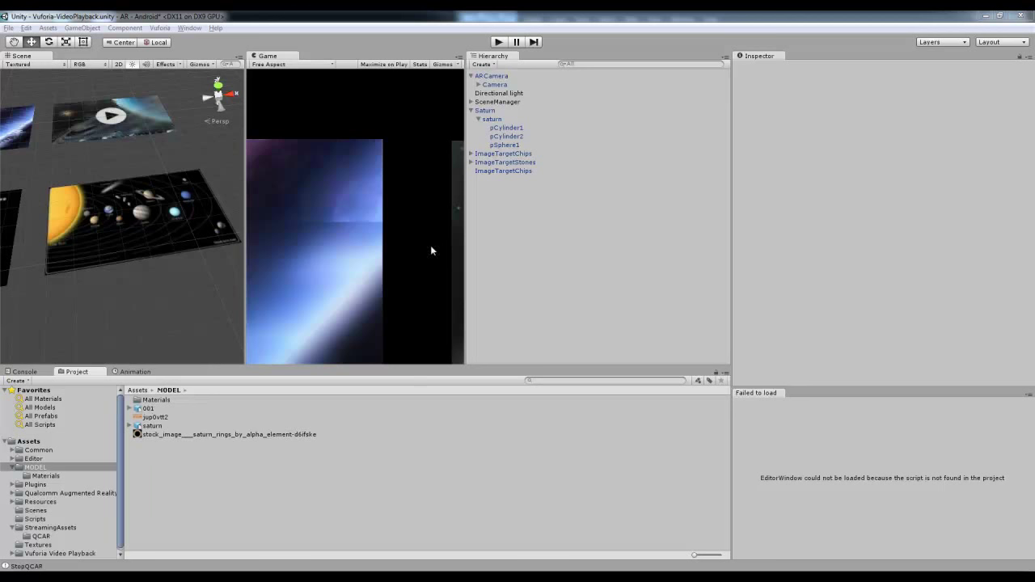
left_click(509, 154)
left_click(192, 191)
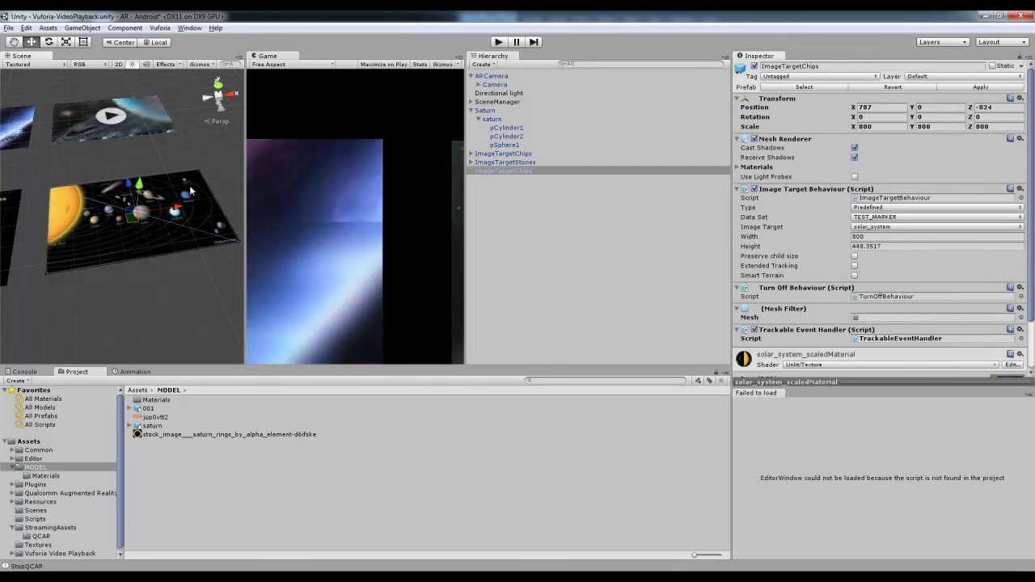
left_click(507, 173)
left_click(507, 189)
left_click(507, 172)
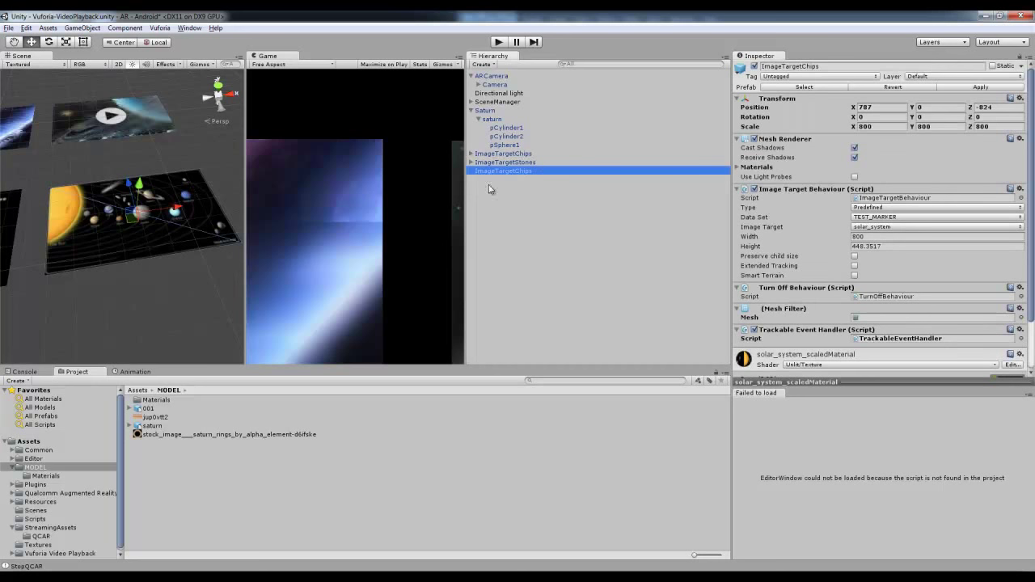
left_click_drag(141, 409, 496, 172)
Step: Scale the 001 model to about 2.49 and position it over the solar system picture at about -0.046, 0.115, 0.013
left_click_drag(129, 222, 162, 84, "alt")
key("r")
left_click_drag(190, 197, 279, 209, "alt")
key("w")
left_click_drag(99, 174, 90, 122)
left_click_drag(158, 165, 88, 166, "alt")
left_click_drag(141, 146, 154, 144)
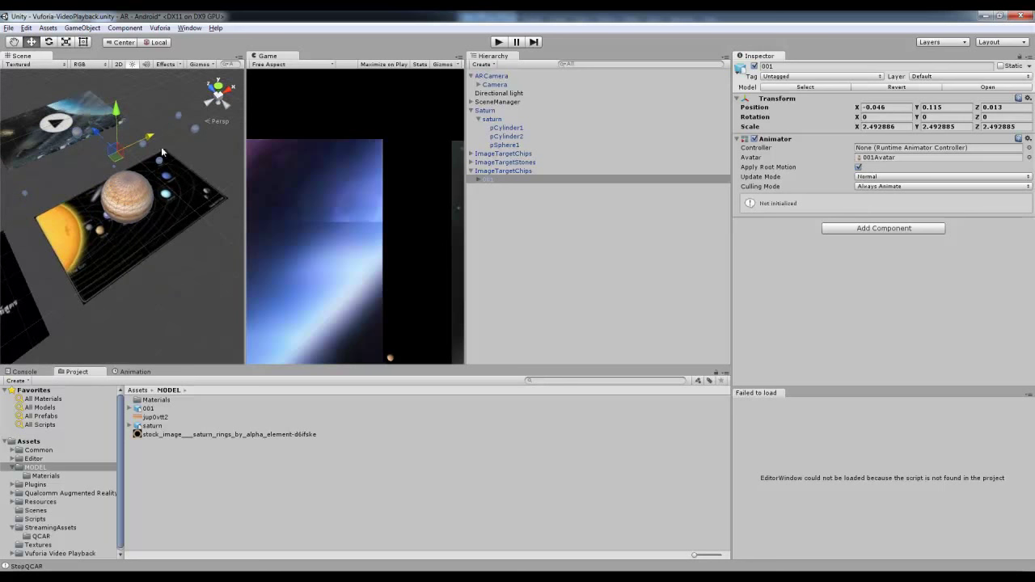
Step: Change the 001 model's rig animation type to Legacy and apply the import settings
left_click(148, 411)
left_click(882, 92)
left_click(888, 104)
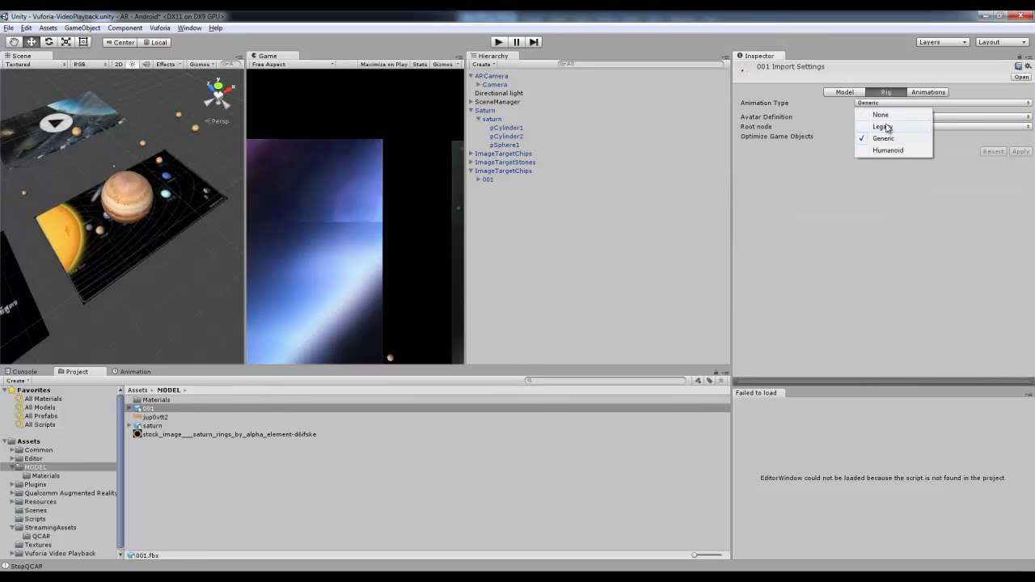
left_click(883, 127)
left_click(928, 94)
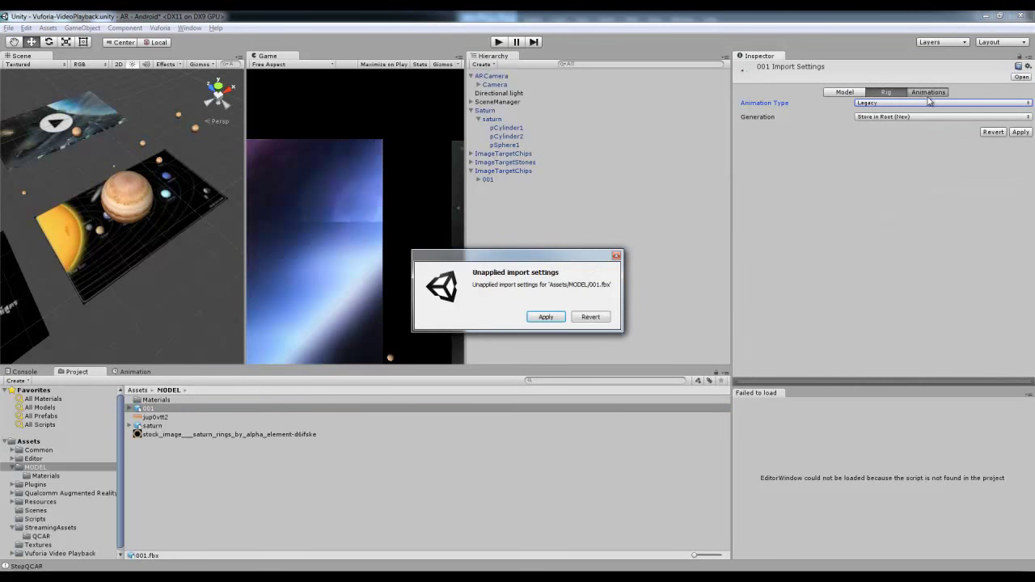
left_click(556, 317)
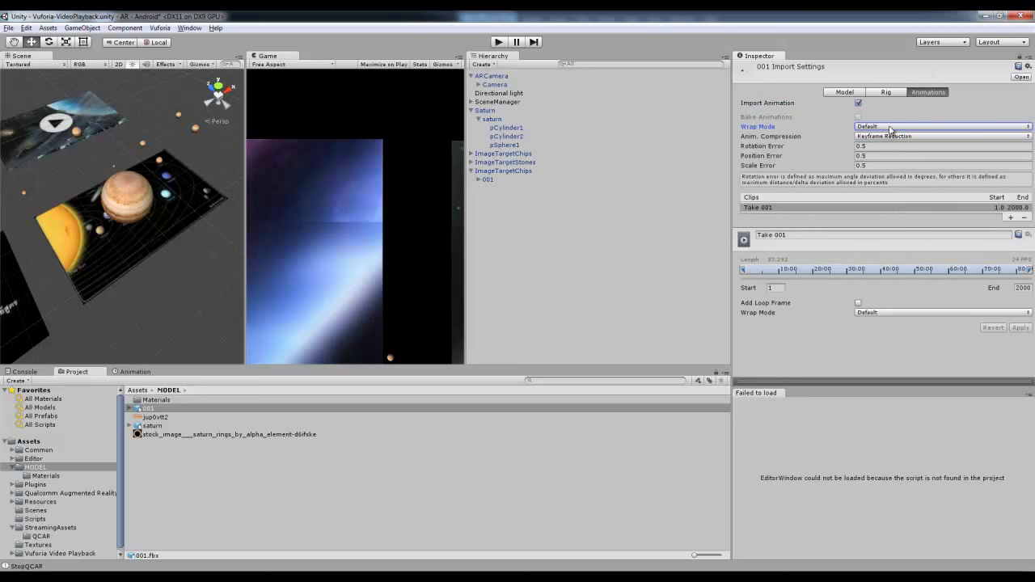
Step: Set the wrap mode to Loop for both the 001 model's animation import and its Take 001 clip
left_click(890, 127)
left_click(894, 163)
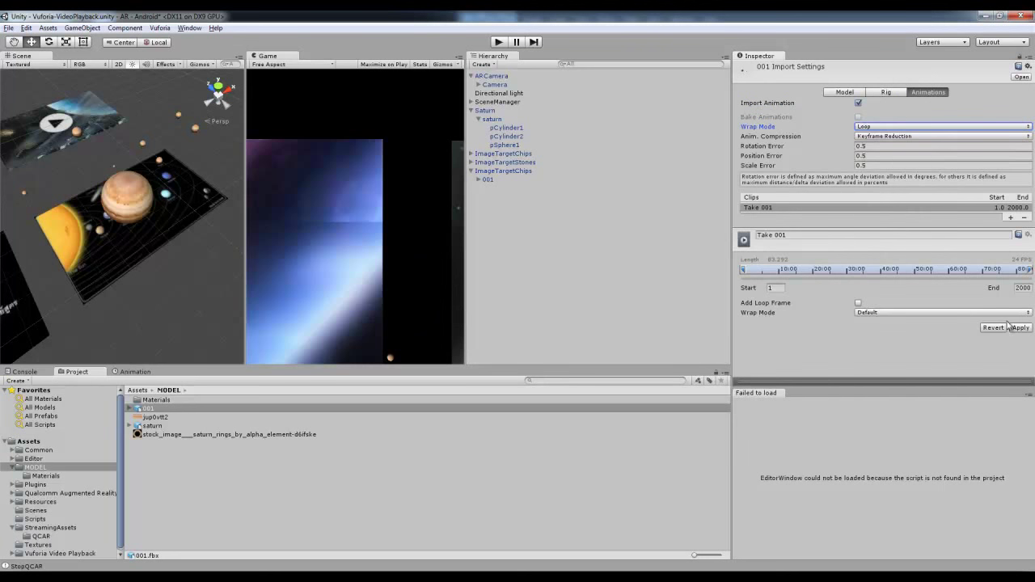
left_click(918, 317)
left_click(900, 346)
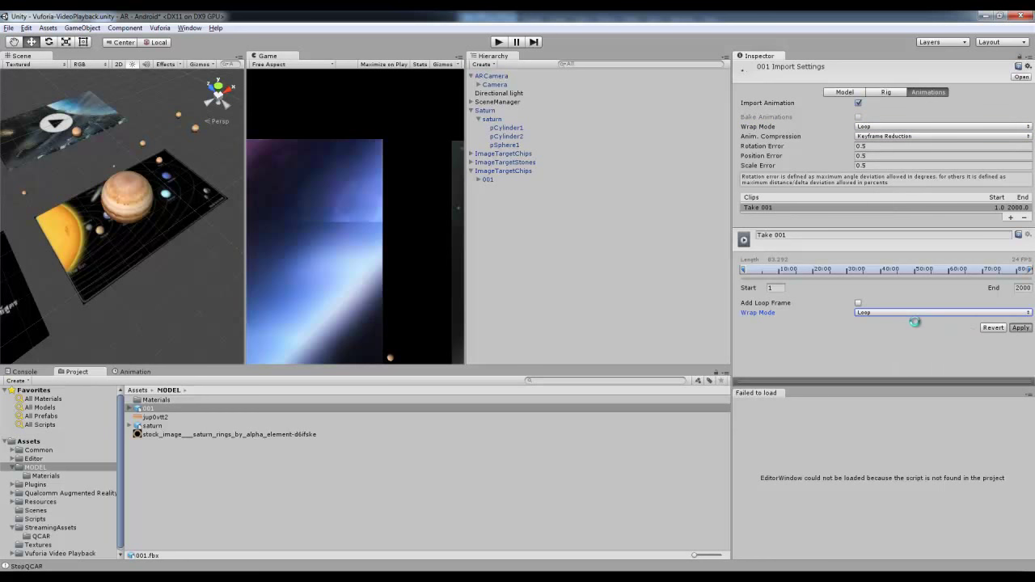
Step: Deactivate the Saturn, first ImageTargetChips and ImageTargetStones objects, leaving the solar system target with the 001 model active
left_click(533, 165)
left_click(472, 110)
left_click(482, 110)
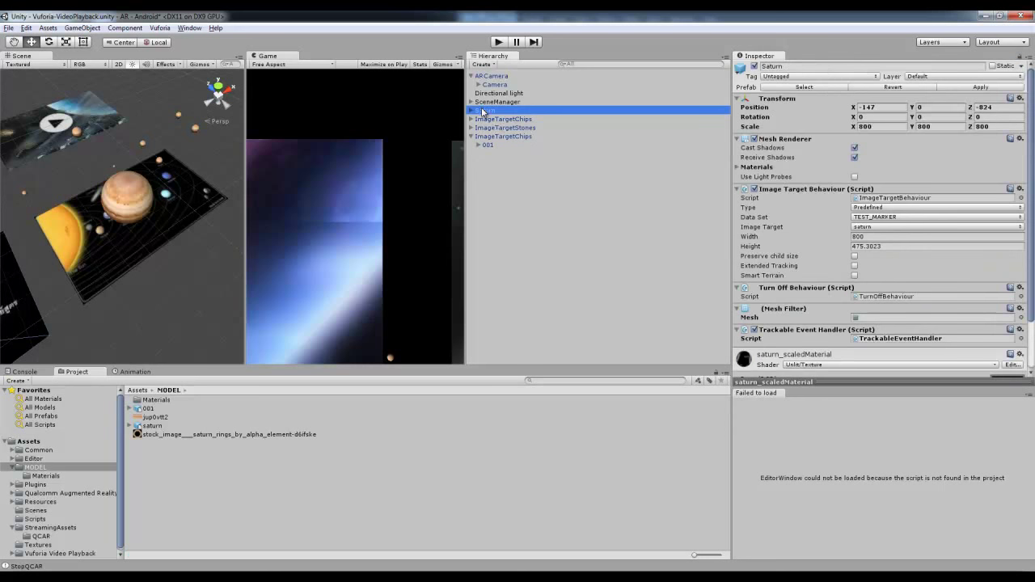
left_click(507, 127, "shift")
left_click(755, 67)
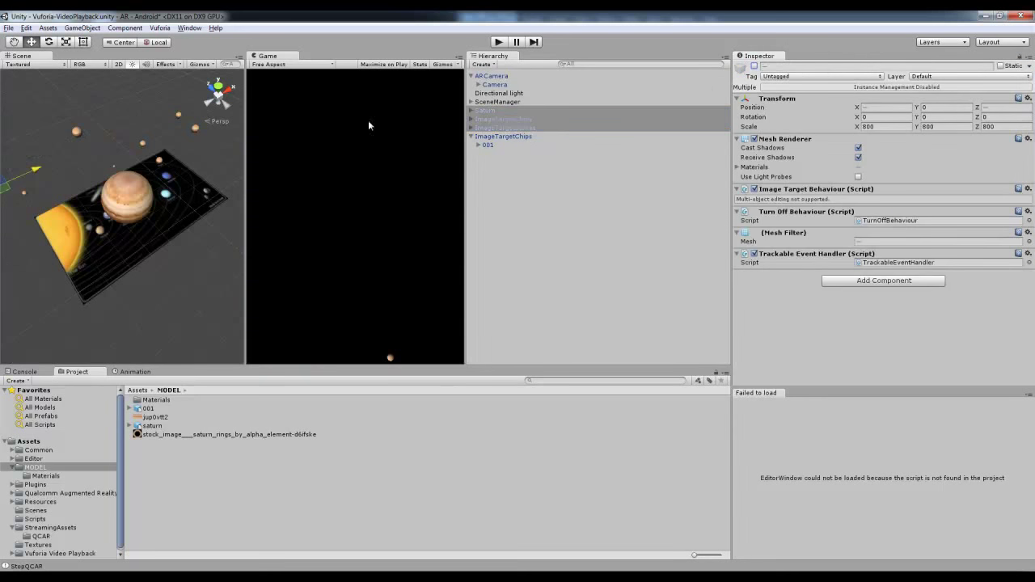
Step: Play-test the scene past the Video Playback intro to check the solar system's looping animation, and stop the playback
left_click_drag(173, 155, 182, 142, "alt")
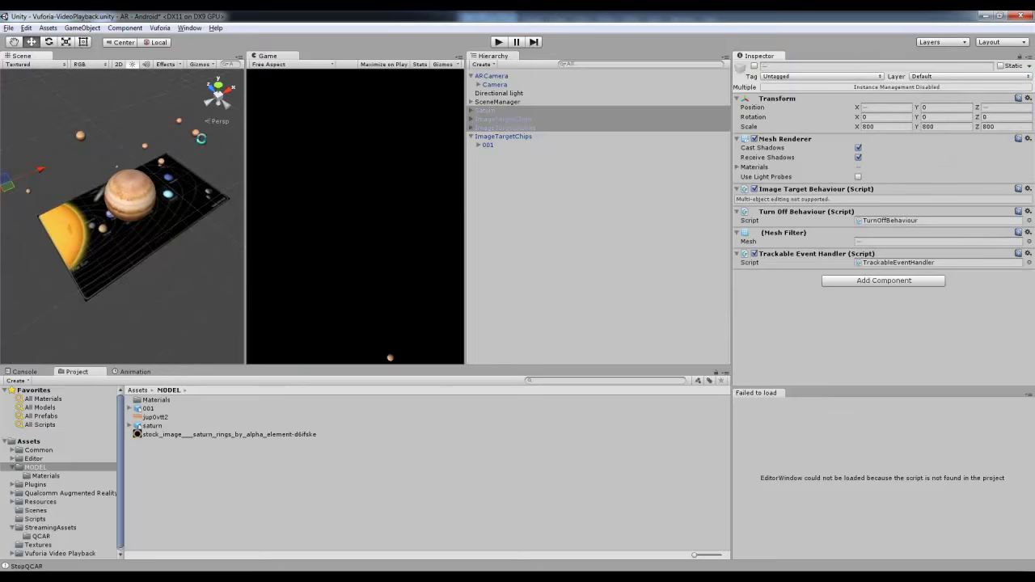
left_click(498, 43)
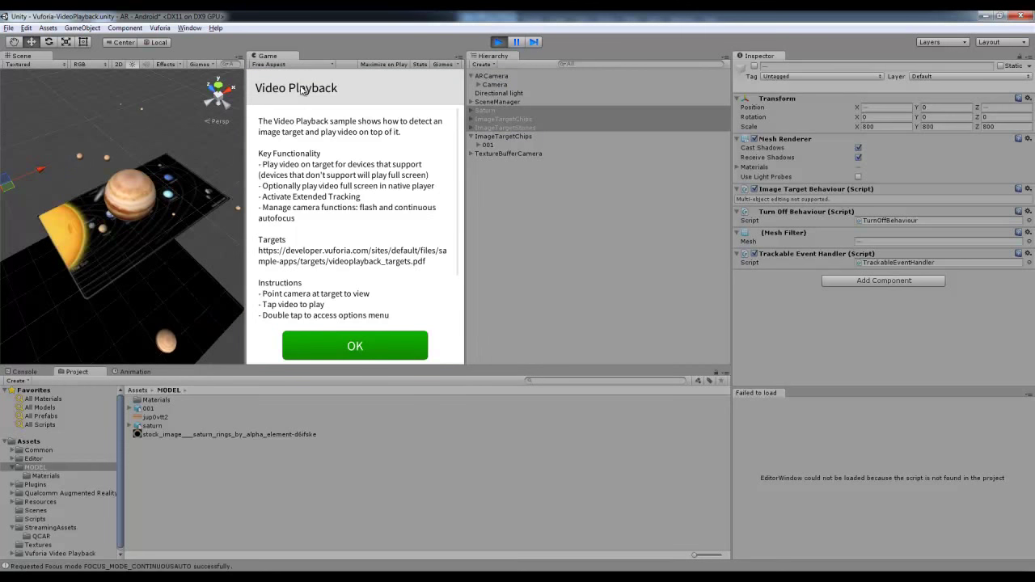
left_click(359, 340)
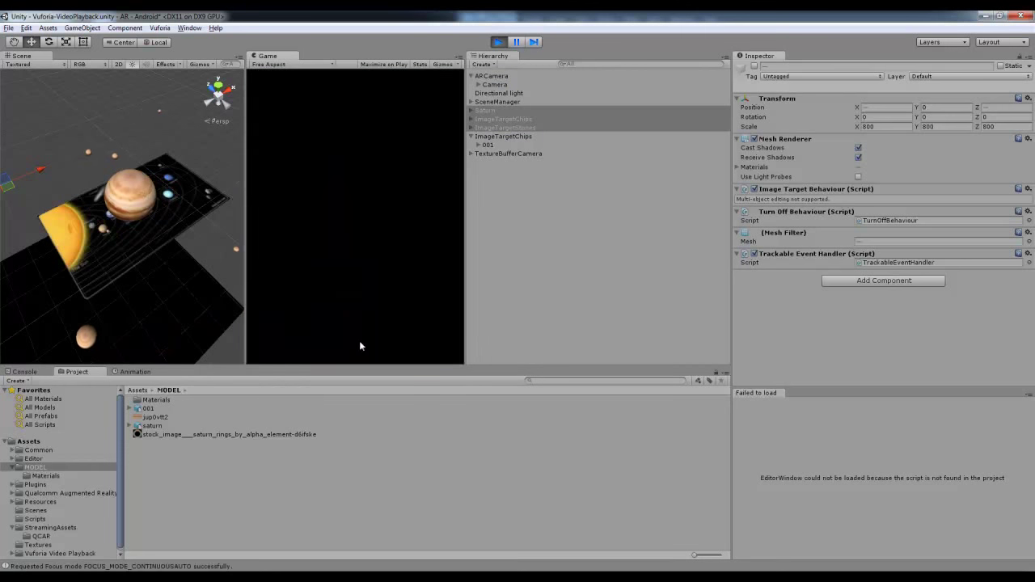
left_click(156, 127)
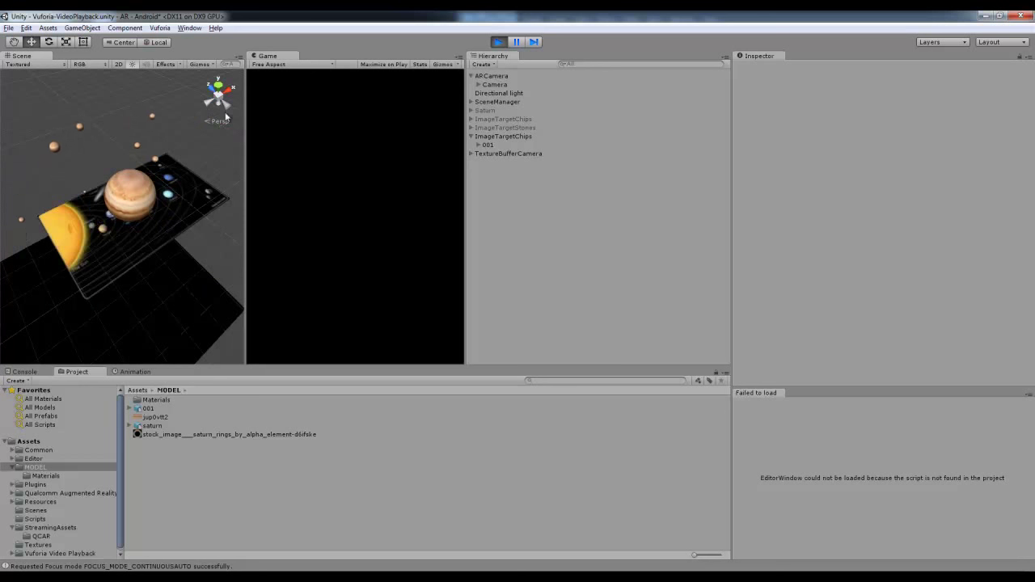
left_click(498, 42)
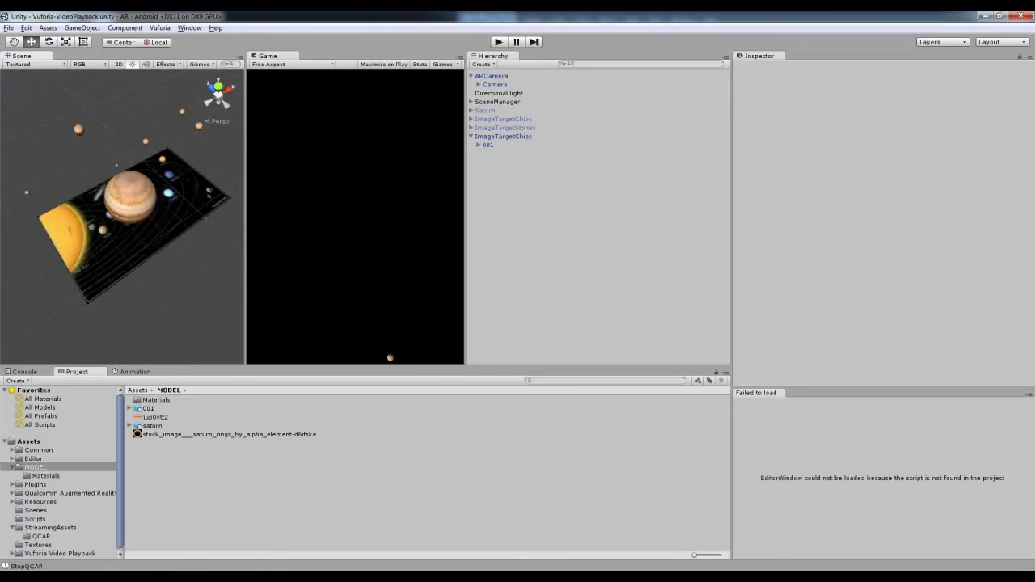
Step: Switch to the browser's YouTube page and try to download the "A visit from Saturn" video with the downloader extension
mouse_move(144, 575)
left_click(145, 531)
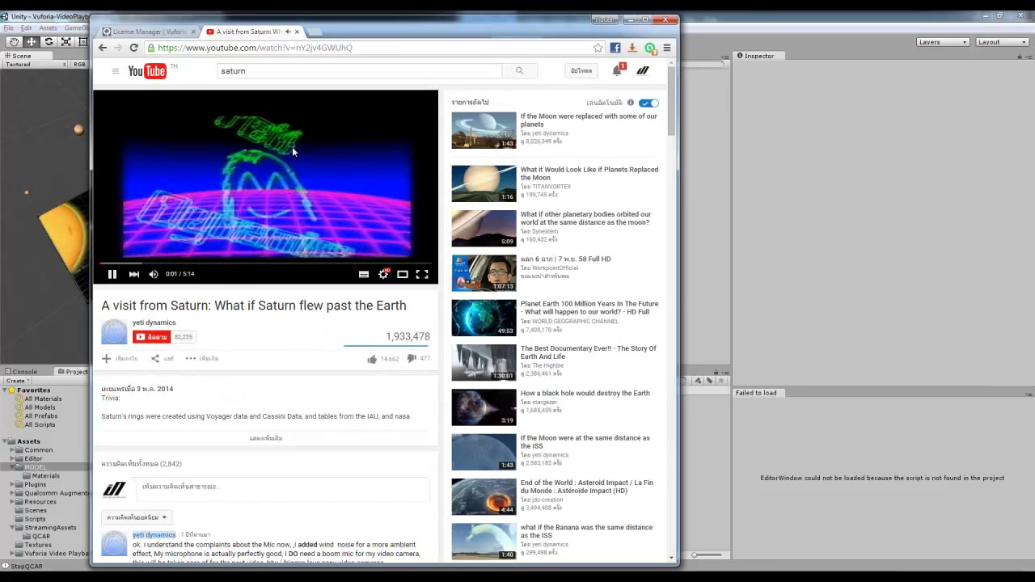
left_click(382, 48)
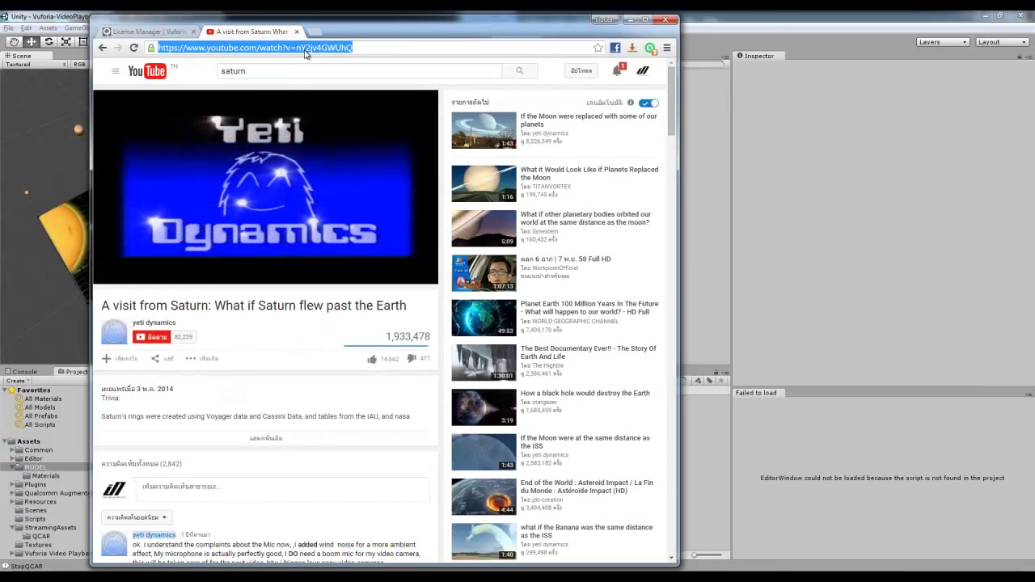
left_click(633, 49)
left_click(633, 49)
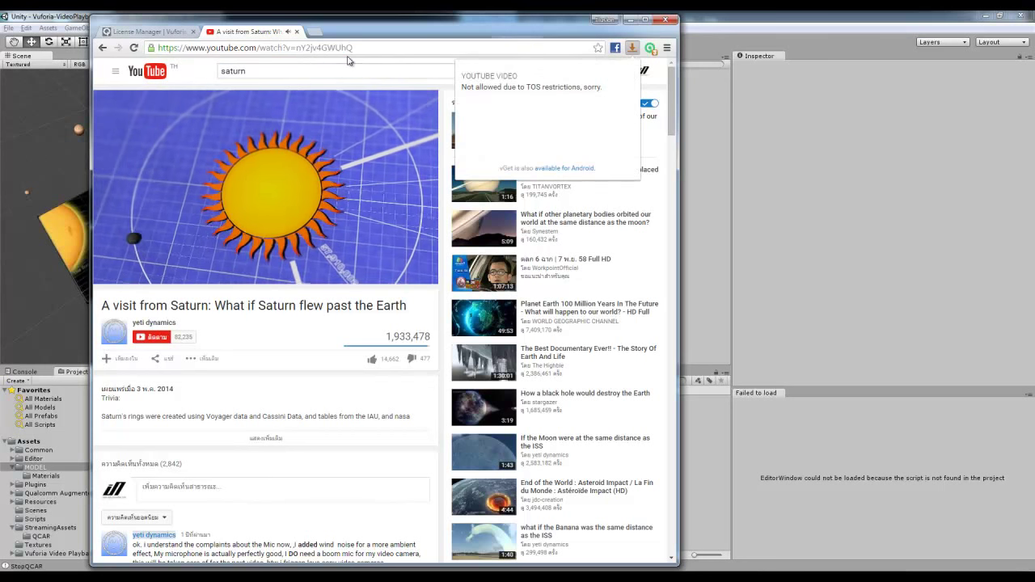
Step: Copy the YouTube video's address, pause playback, and submit the link on keepvid.com in a new tab to get its download options
left_click(352, 49)
key("ctrl+c")
left_click(311, 154)
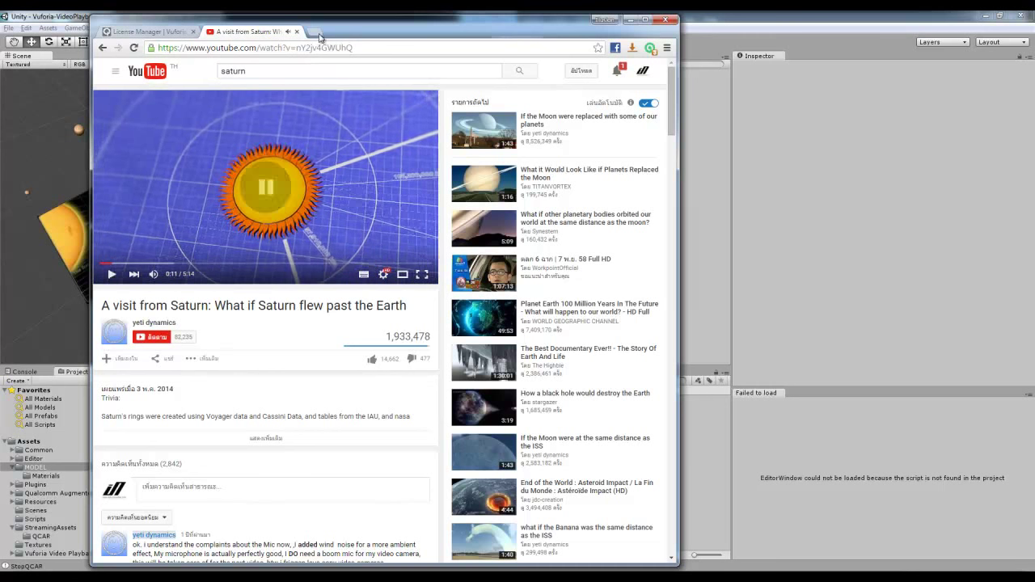
left_click(316, 32)
left_click(234, 68)
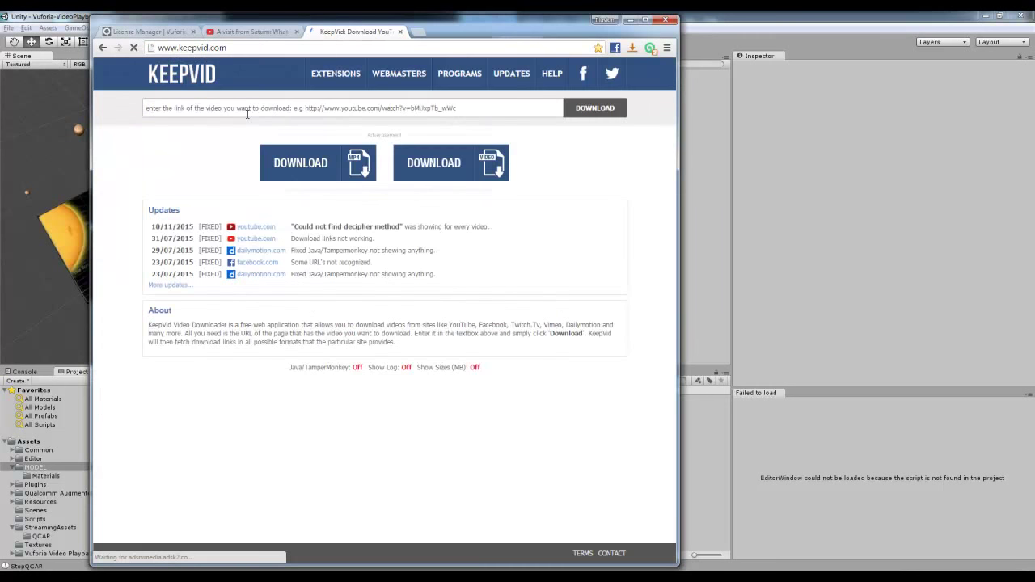
left_click(532, 112)
key("ctrl+v")
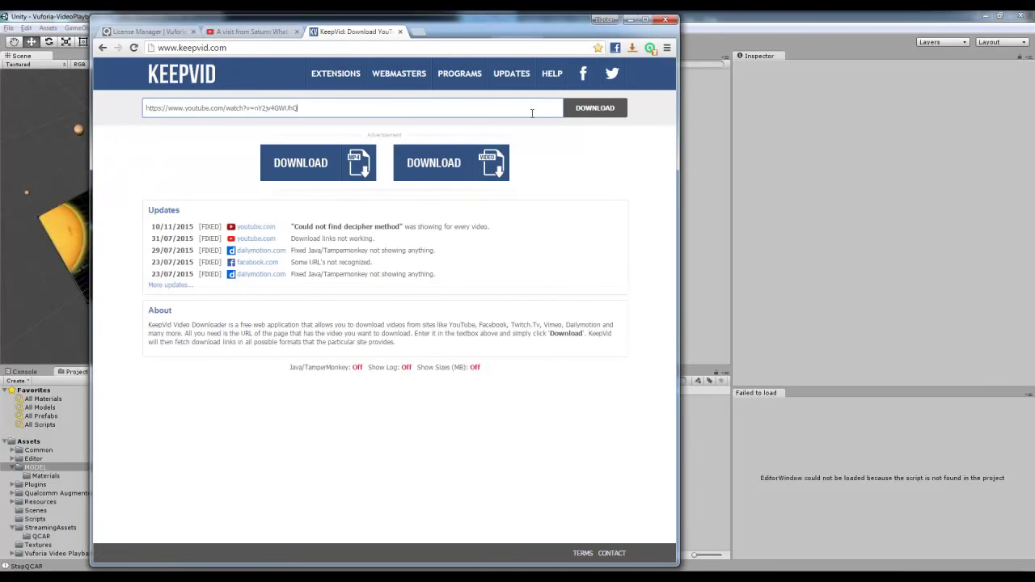
left_click(589, 113)
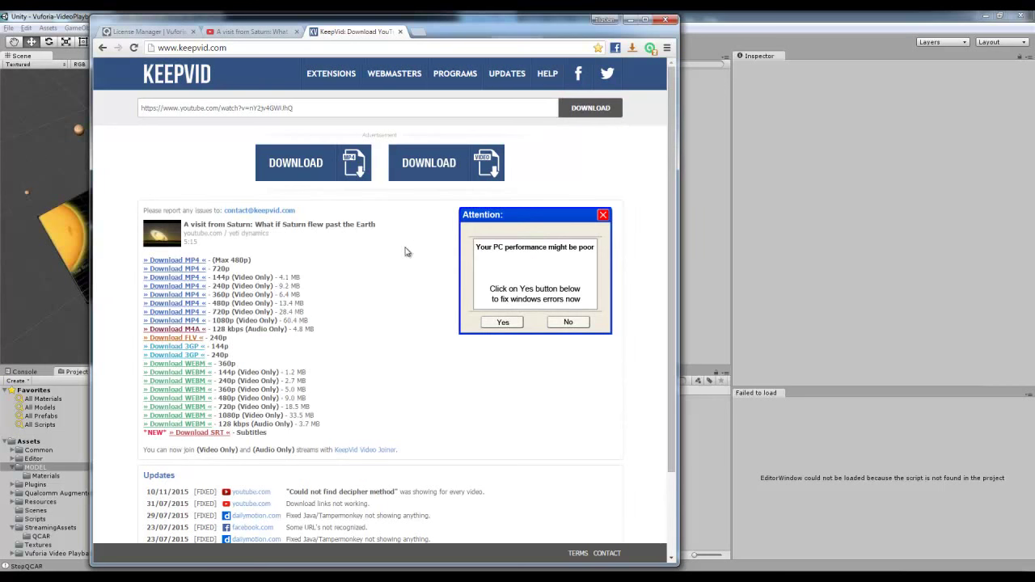
Step: Save the 720p MP4 of the Saturn video with its suggested file name in the AR folder
right_click(195, 272)
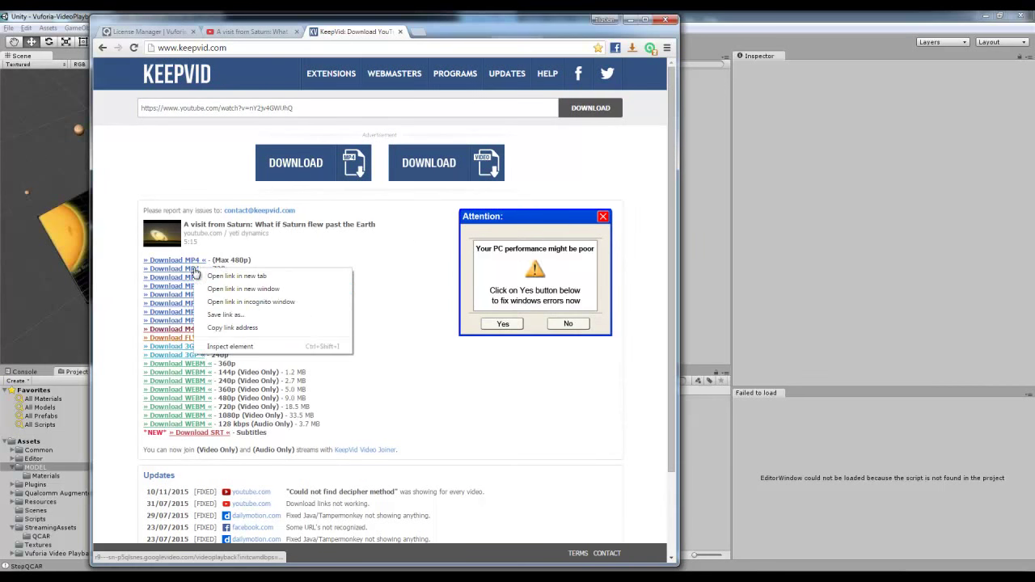
left_click(235, 316)
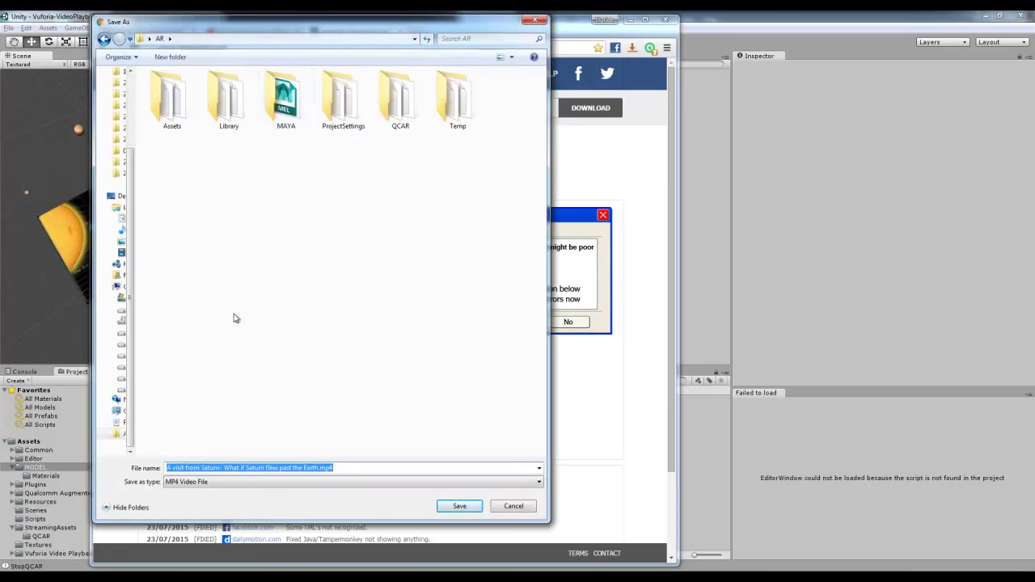
left_click(467, 506)
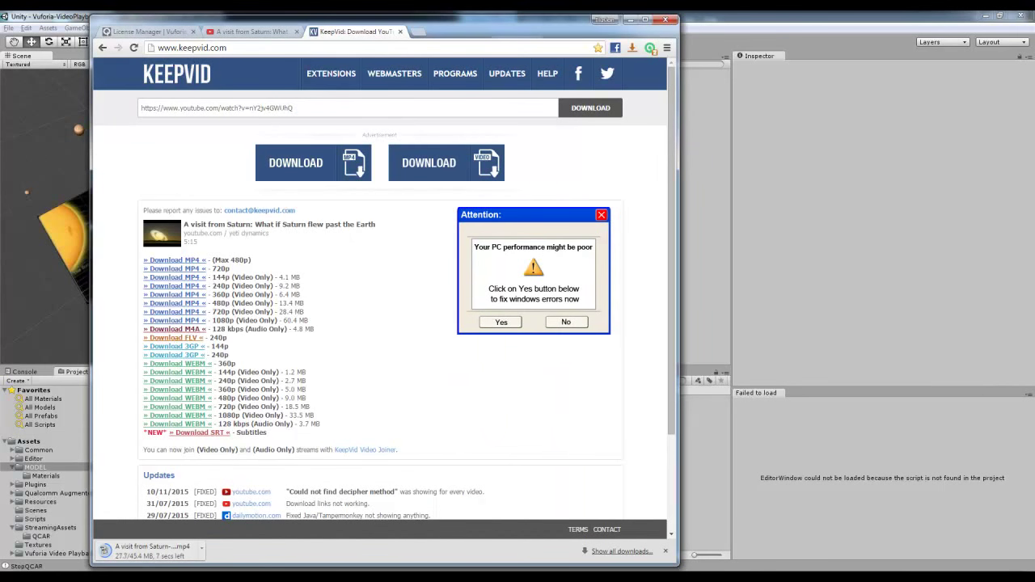
Step: Switch to Adobe Media Encoder and remove NEW_ANIMATION-7_1.mp4 from the queue
left_click(362, 576)
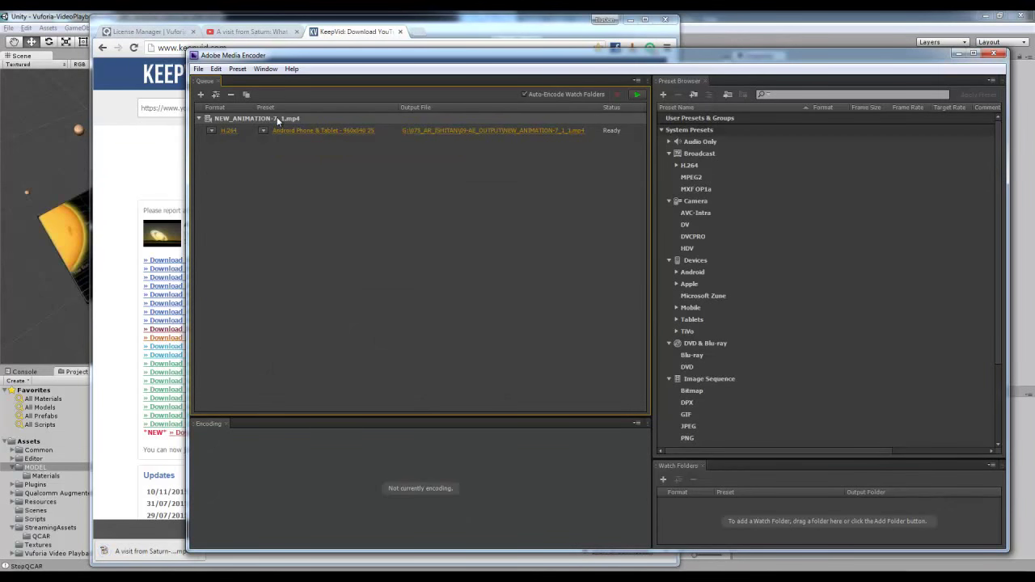
key("Delete")
left_click(653, 329)
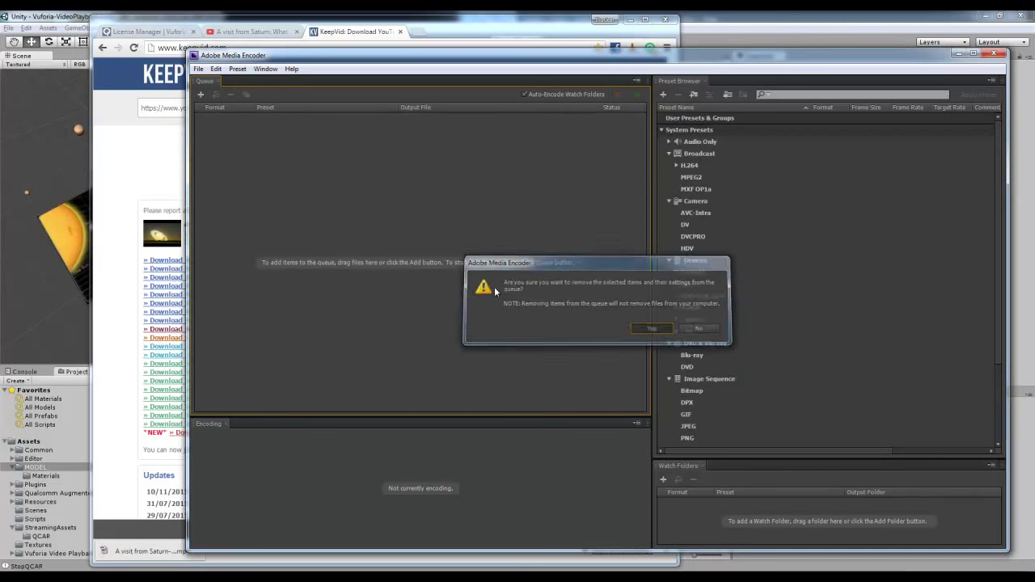
Step: Add the downloaded Saturn MP4 to the encoding queue and open its list of H.264 presets
left_click_drag(186, 224, 391, 216)
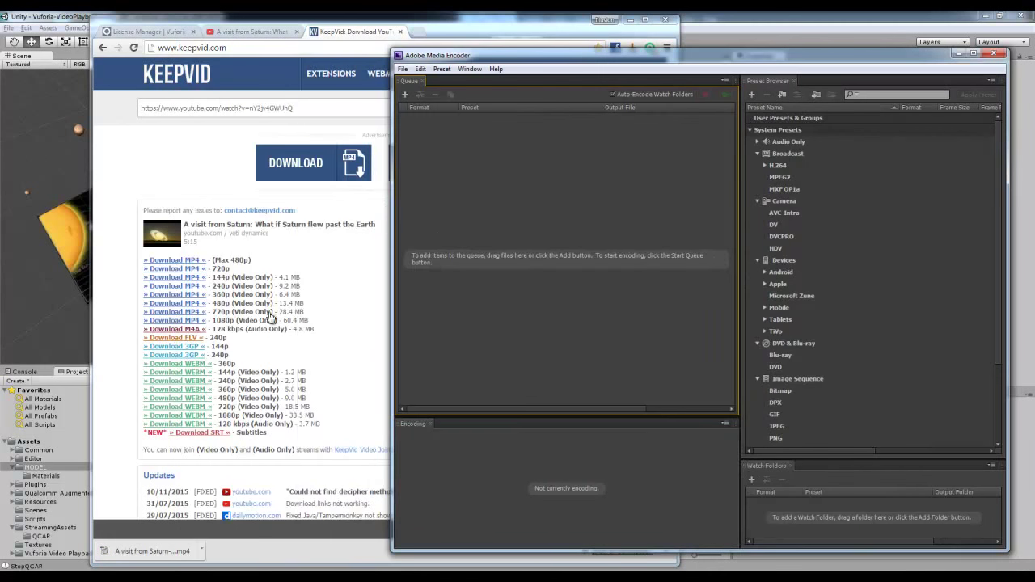
left_click_drag(118, 555, 691, 220)
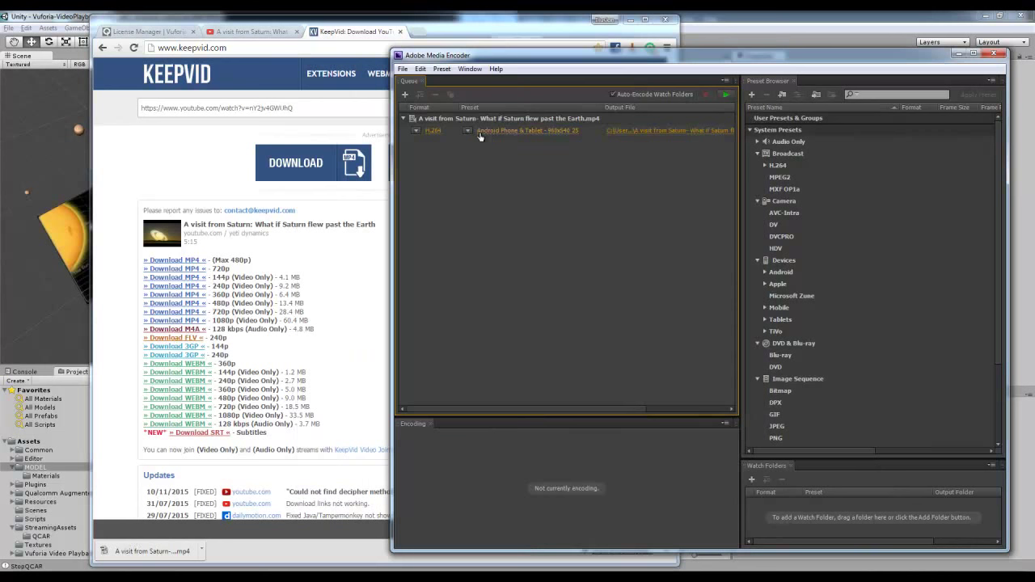
left_click(468, 131)
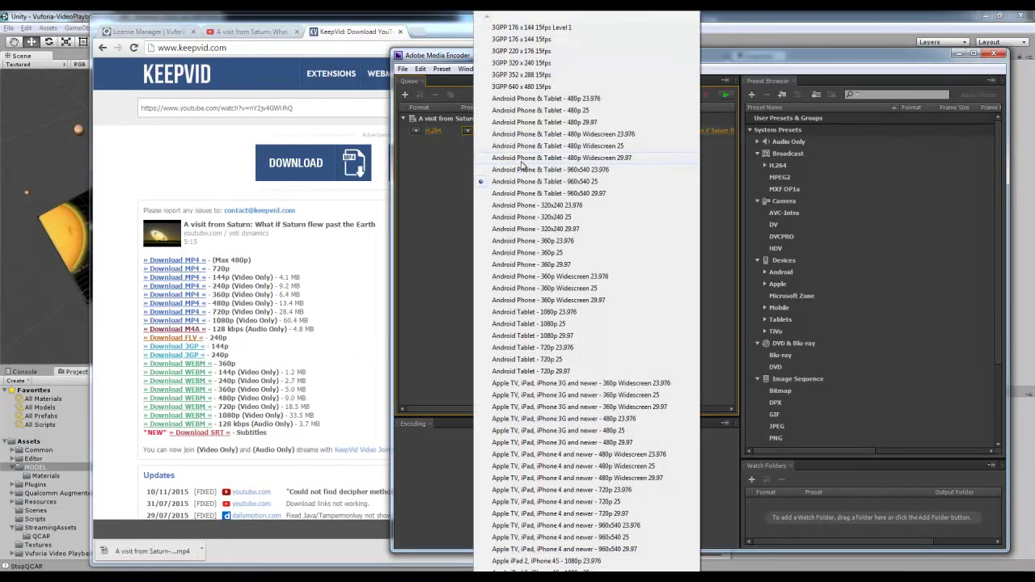